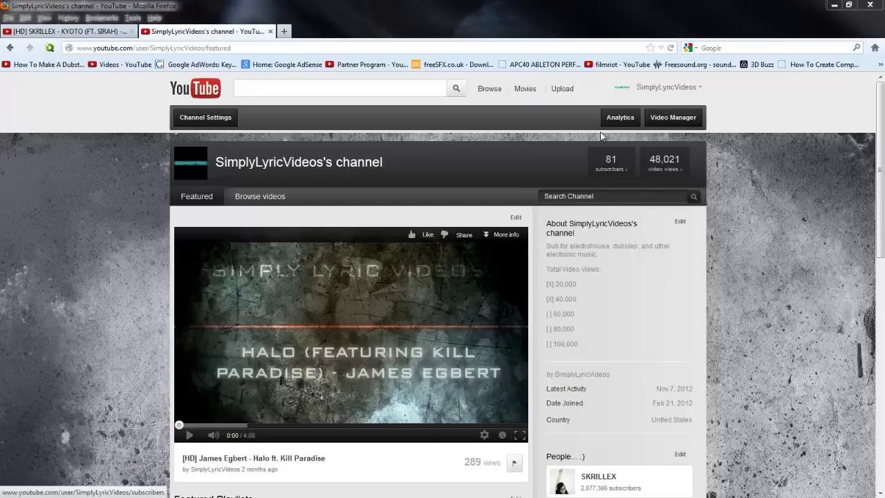
Browse the channel's uploaded videos and comments, then switch to the Skrillex Kyoto video tab
left_click(263, 200)
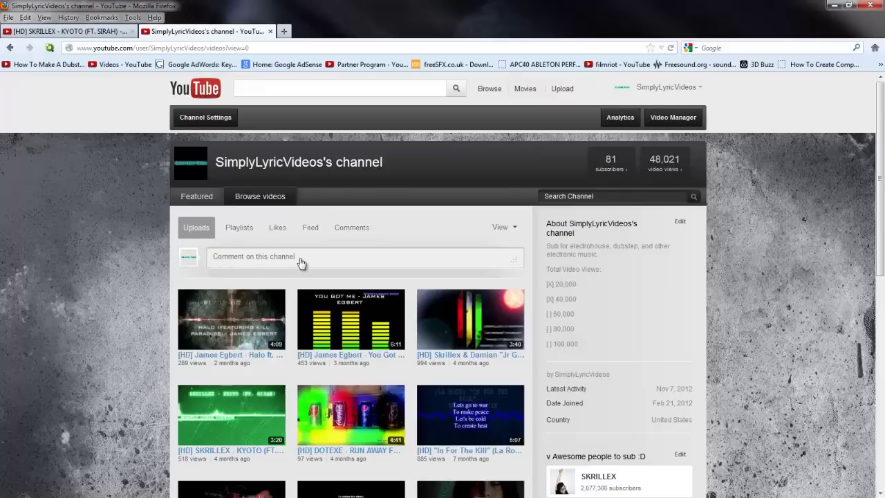
left_click(354, 230)
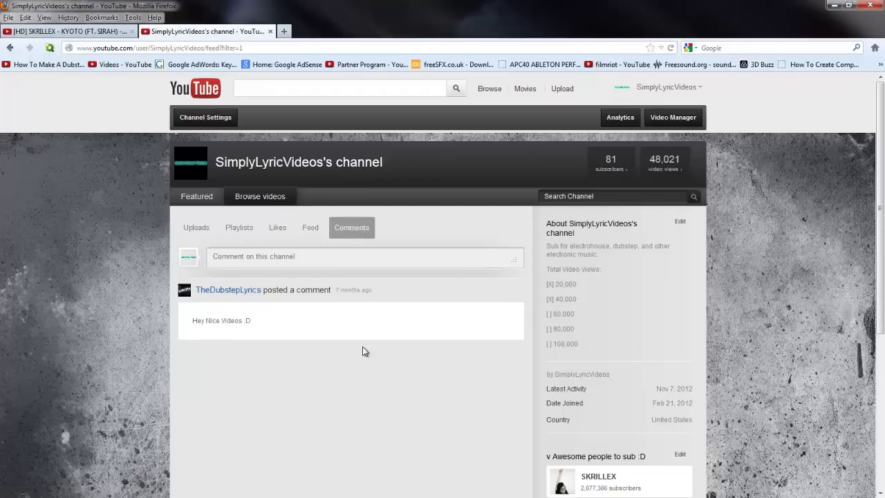
left_click(104, 33)
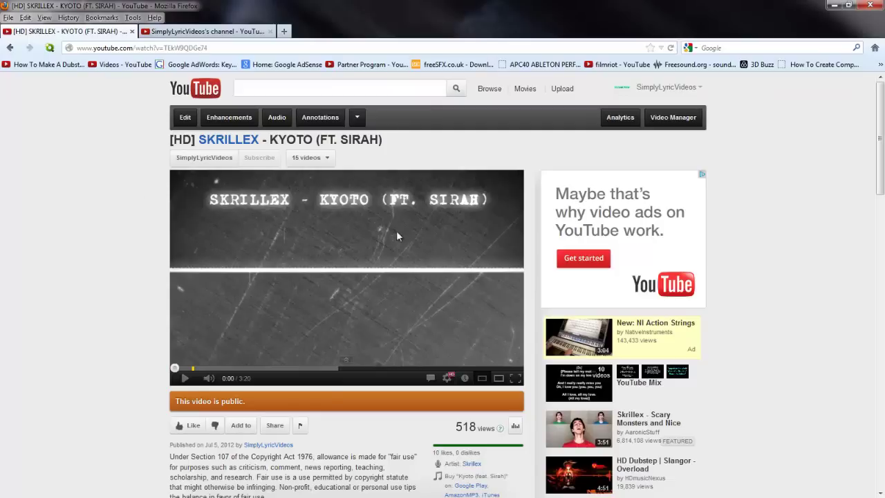
Preview the Kyoto video at 0:13, 0:28 and 1:34, then minimize the browser
left_click(291, 294)
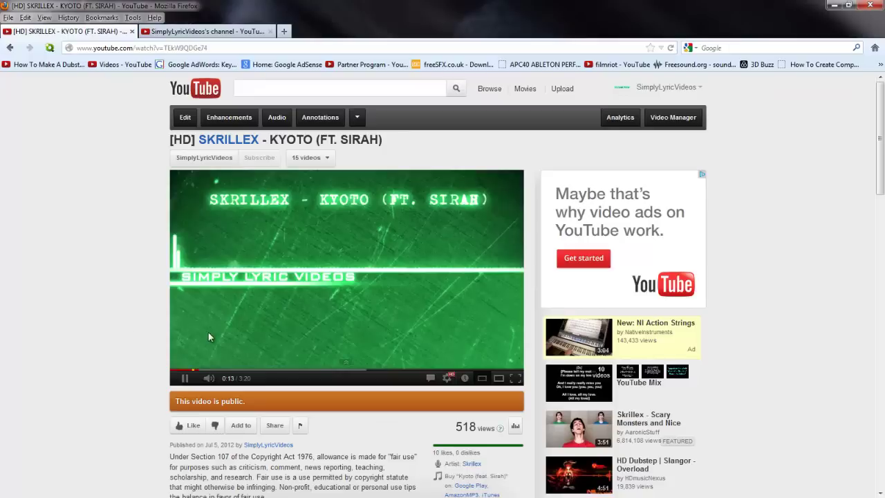
left_click(229, 354)
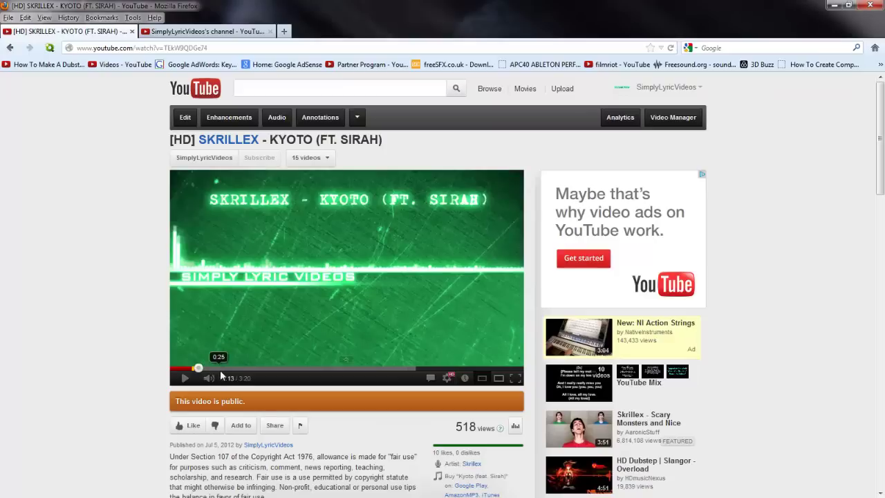
left_click(222, 369)
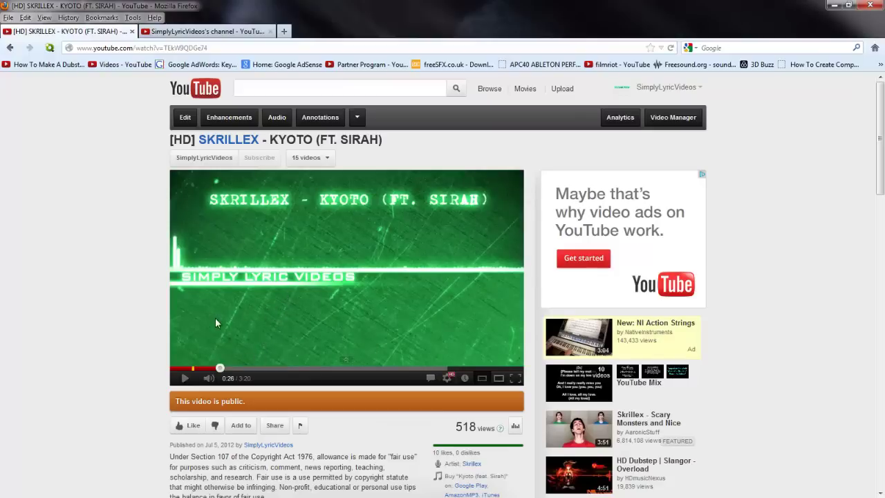
left_click(185, 379)
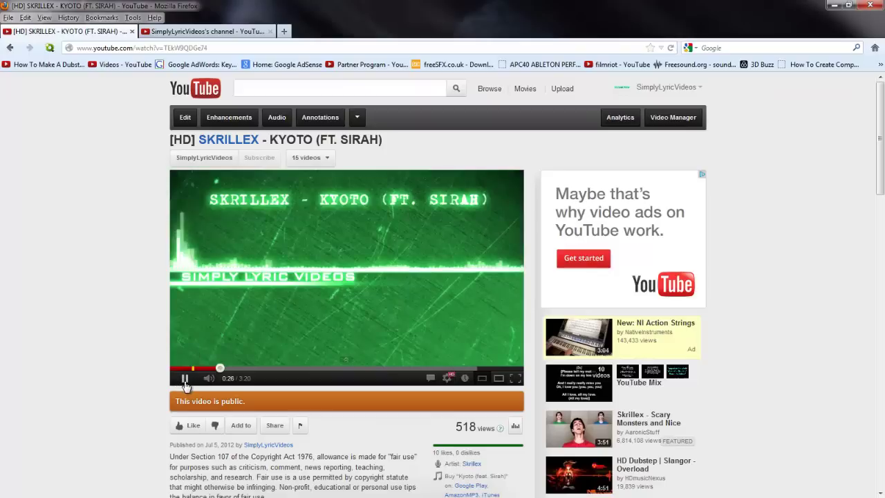
left_click(184, 379)
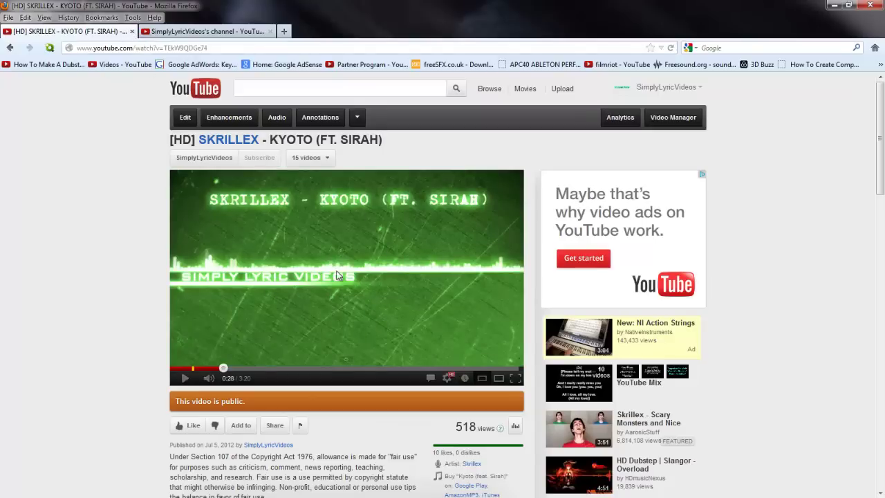
left_click(340, 368)
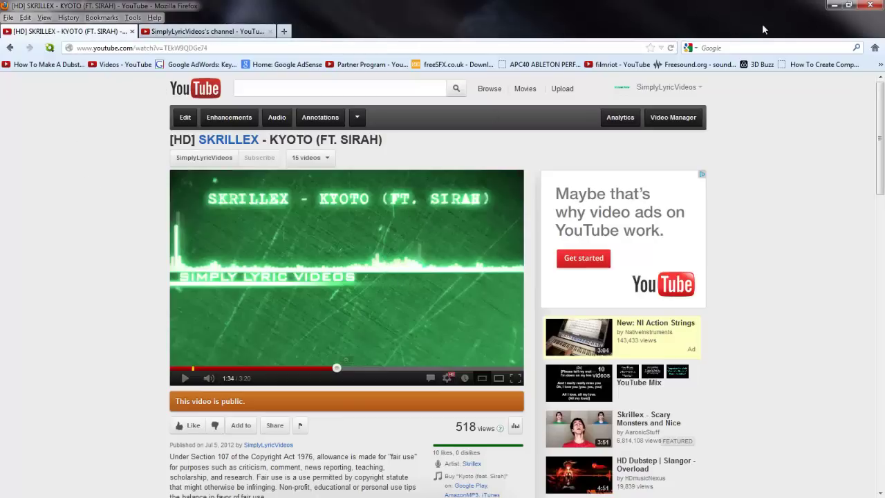
left_click(838, 6)
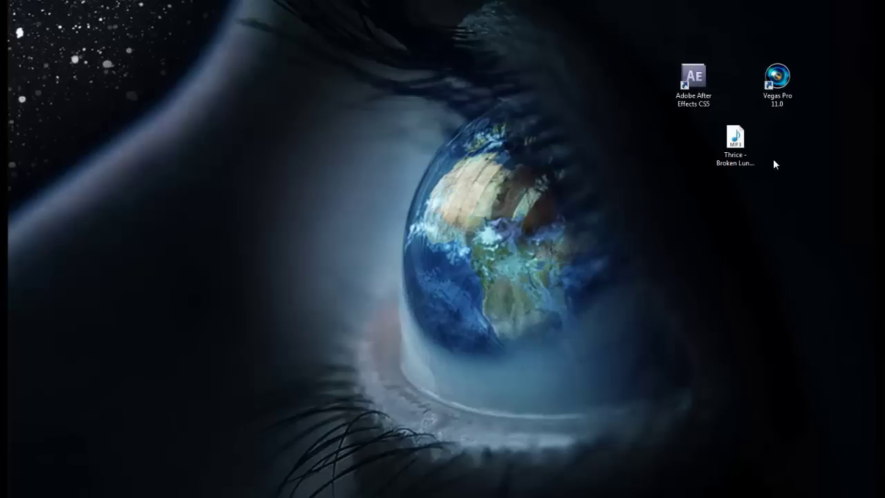
Restore After Effects to a smaller window and bring up New Composition settings, moved lower
left_click(740, 145)
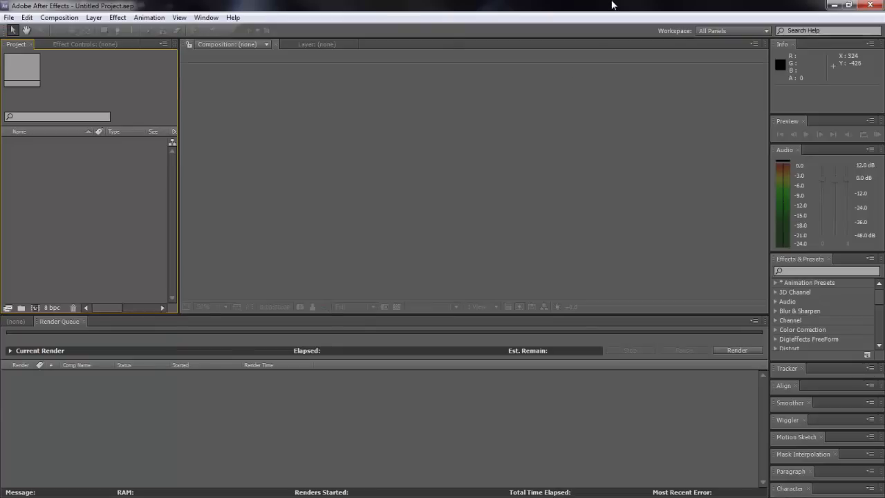
left_click_drag(611, 6, 562, 186)
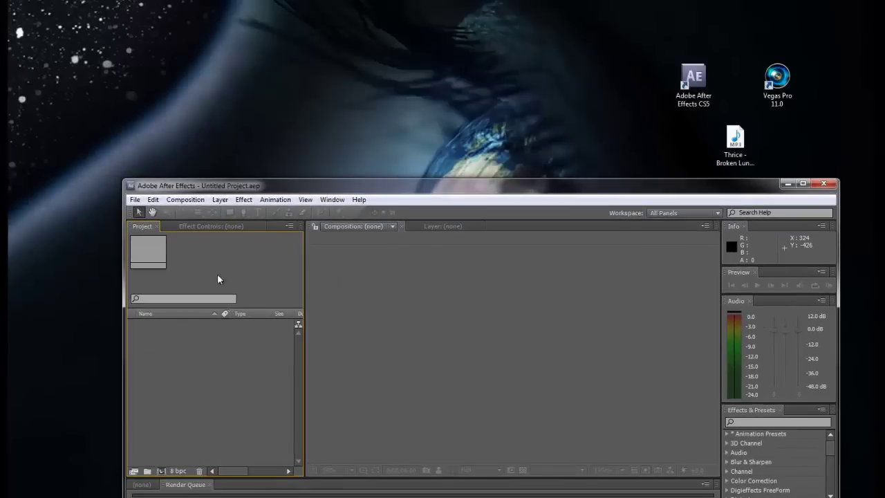
left_click(187, 199)
left_click(215, 214)
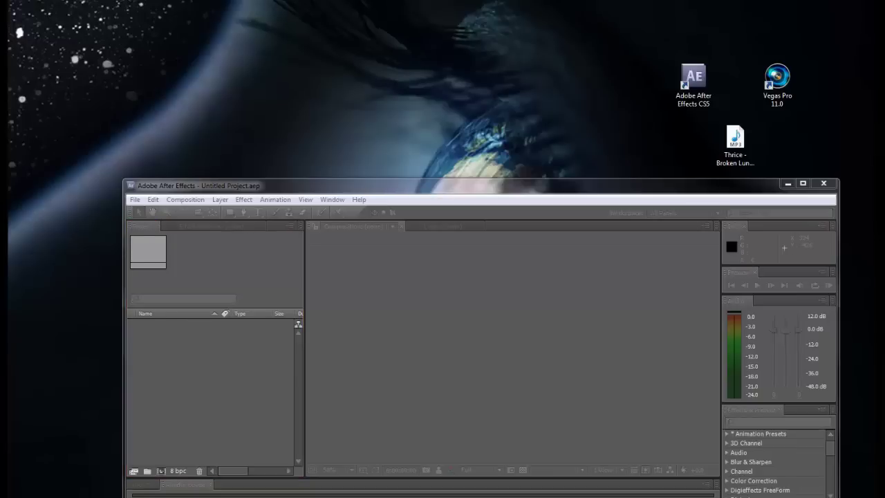
left_click_drag(480, 5, 503, 68)
Set the composition to 30 fps, 0:05:00:00 duration, named 'Thrice Broken Lungs', and confirm
left_click(415, 198)
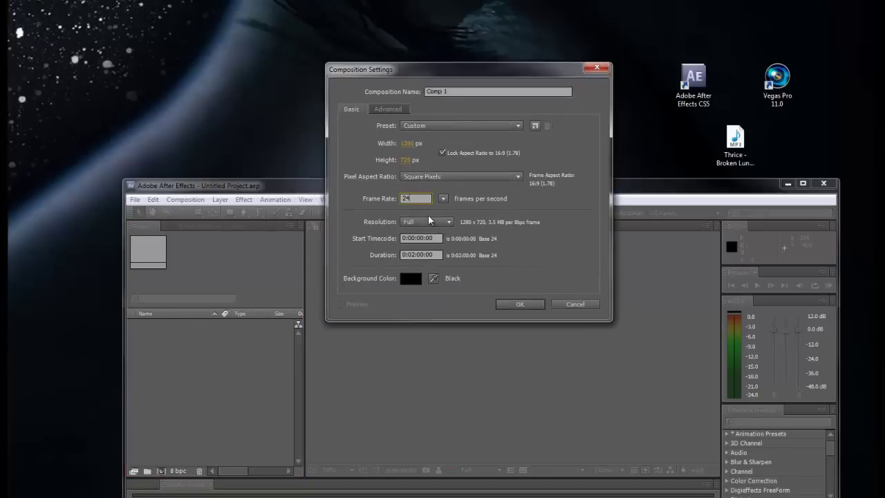
key("BackSpace")
type("30")
left_click(415, 255)
key("BackSpace")
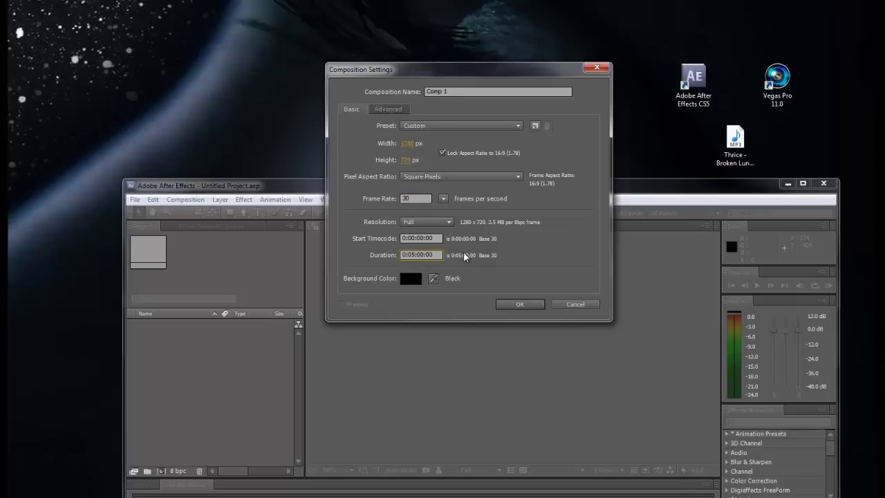
type("5")
left_click(426, 90)
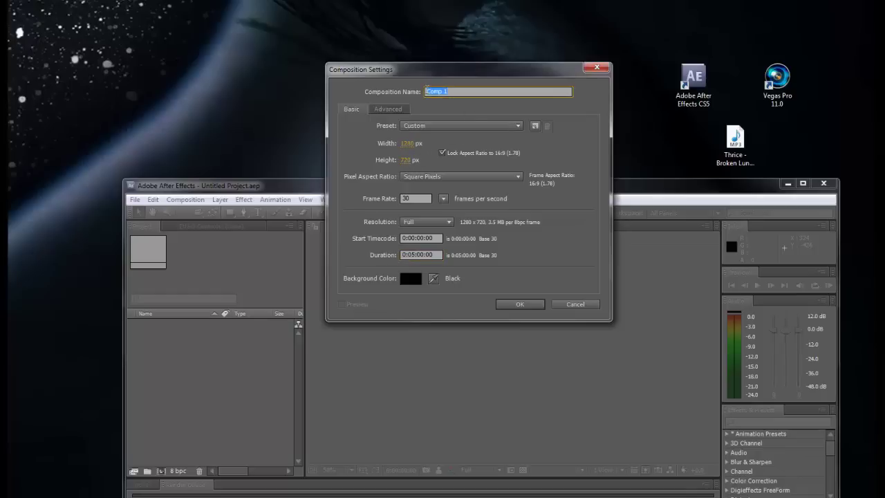
key("BackSpace")
type("Thrice Broken Lungs")
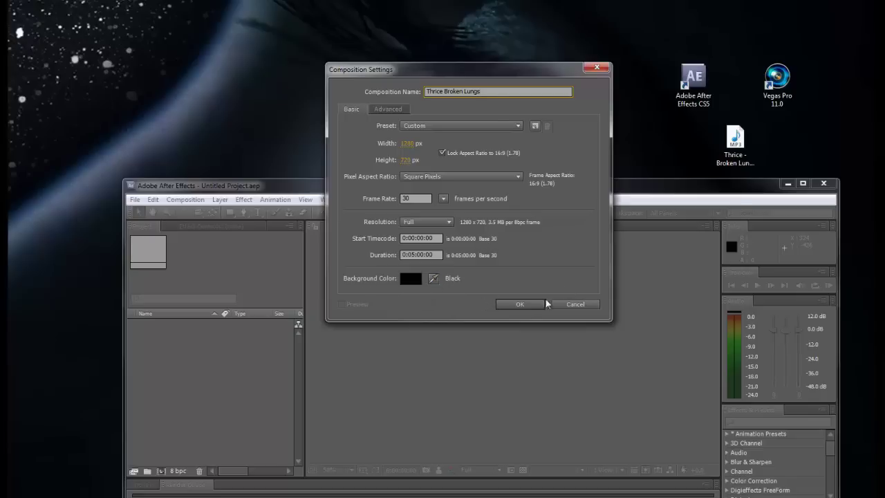
left_click(519, 304)
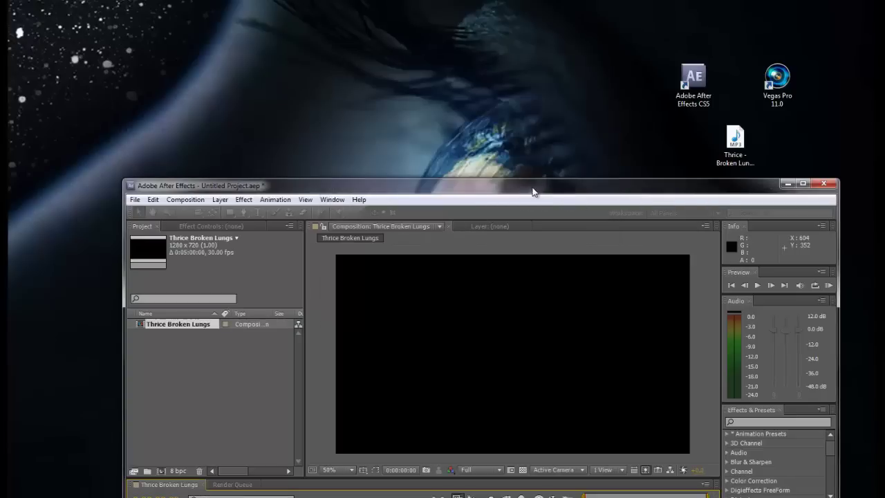
Import the Thrice MP3 by dragging it into the Project panel, then maximize After Effects
left_click_drag(523, 185, 509, 170)
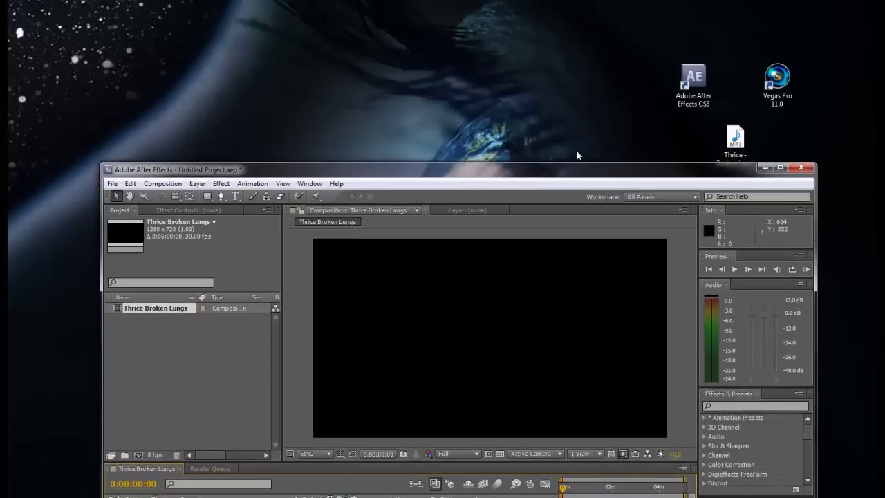
left_click_drag(738, 141, 177, 335)
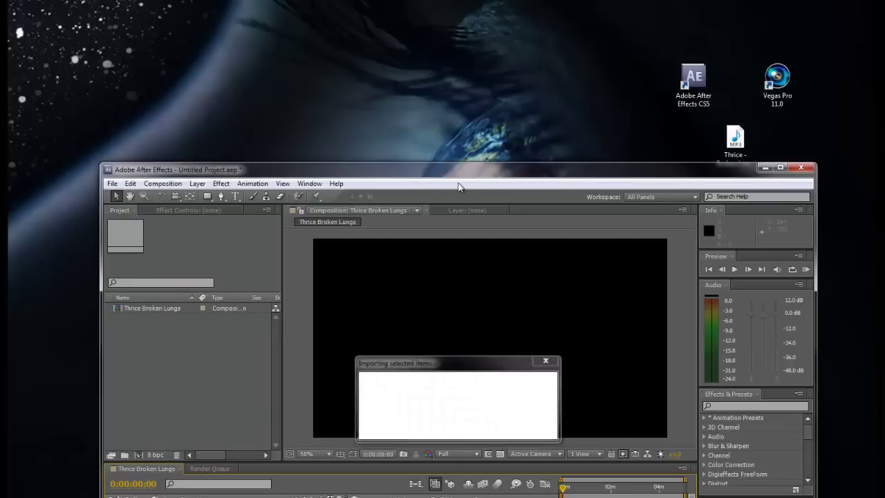
left_click_drag(505, 170, 401, 2)
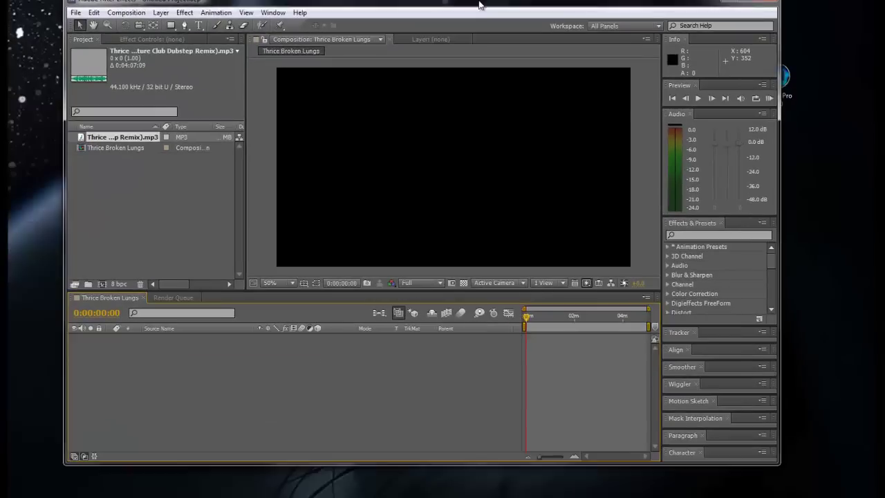
Check the imported MP3's details and turn on the composition's transparency grid
left_click(73, 164)
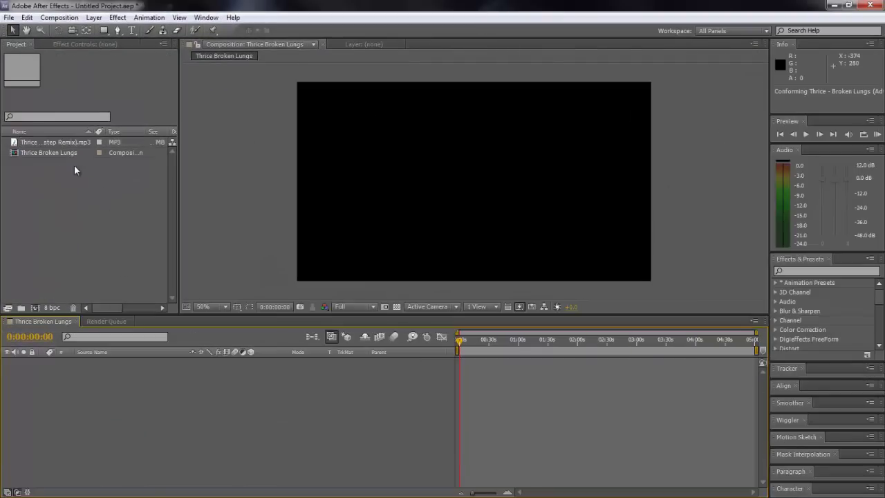
left_click(68, 142)
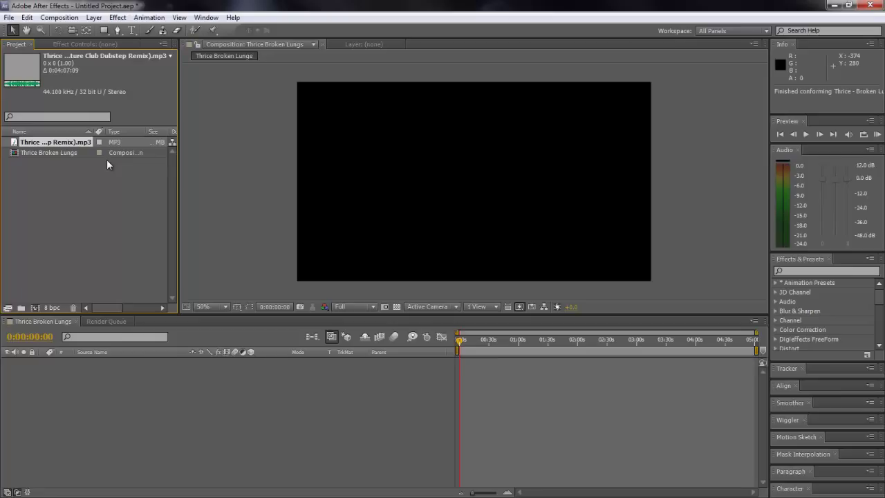
left_click(74, 166)
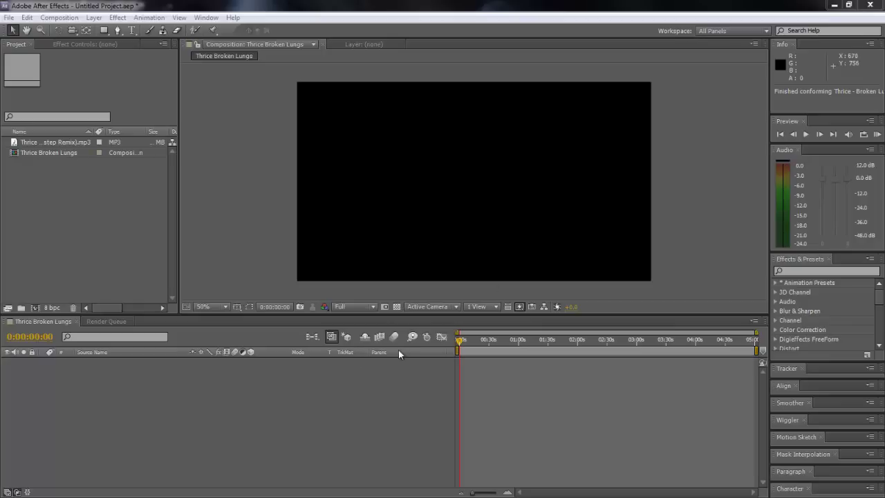
left_click(396, 306)
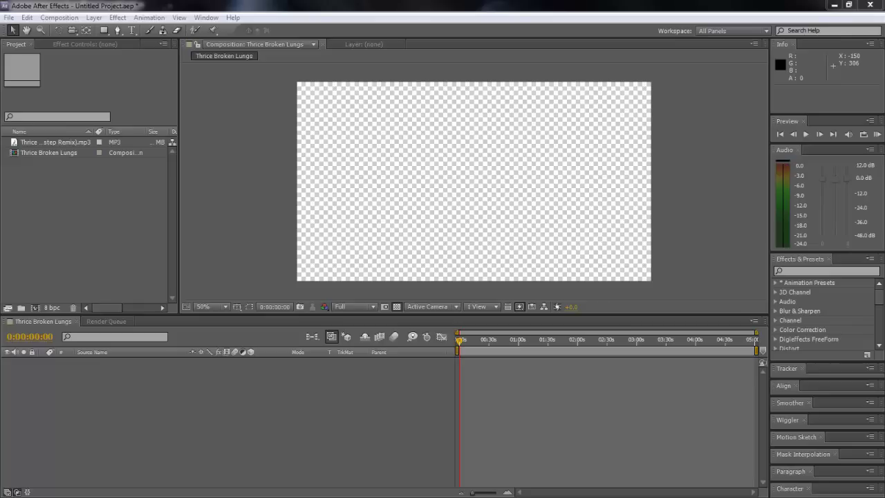
Drag Metal001.jpg from the Metal textures folder, viewed as extra large thumbnails, into the project
key("alt+Tab")
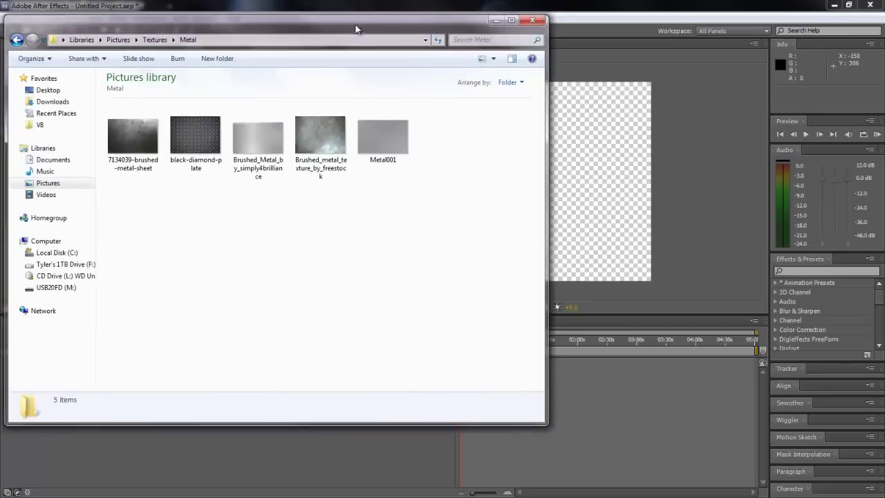
left_click_drag(357, 25, 476, 36)
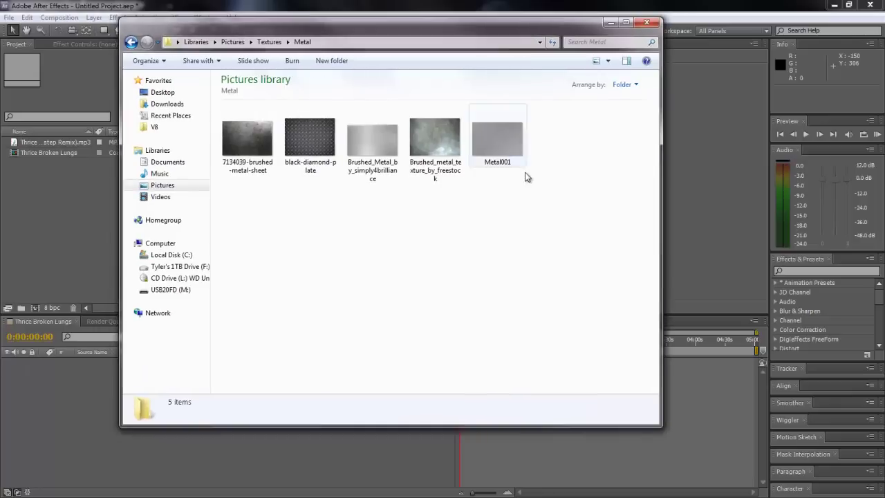
left_click(607, 60)
left_click(657, 37)
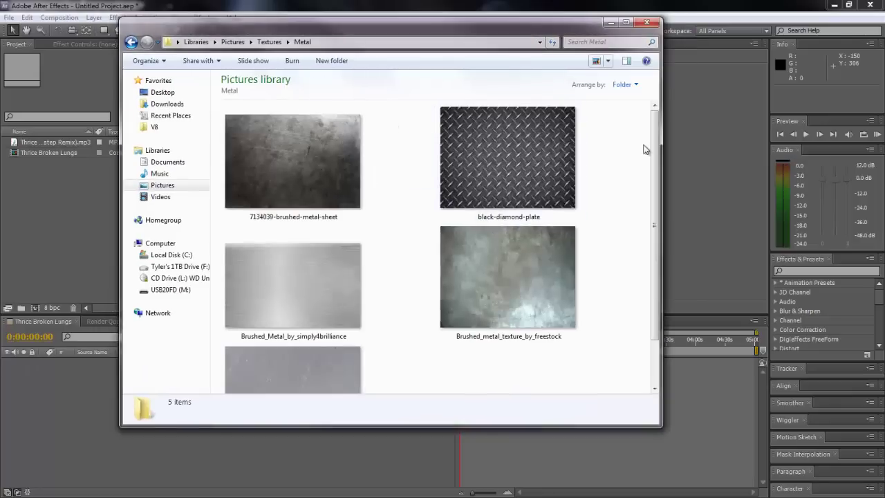
scroll(400, 193, "down", 1)
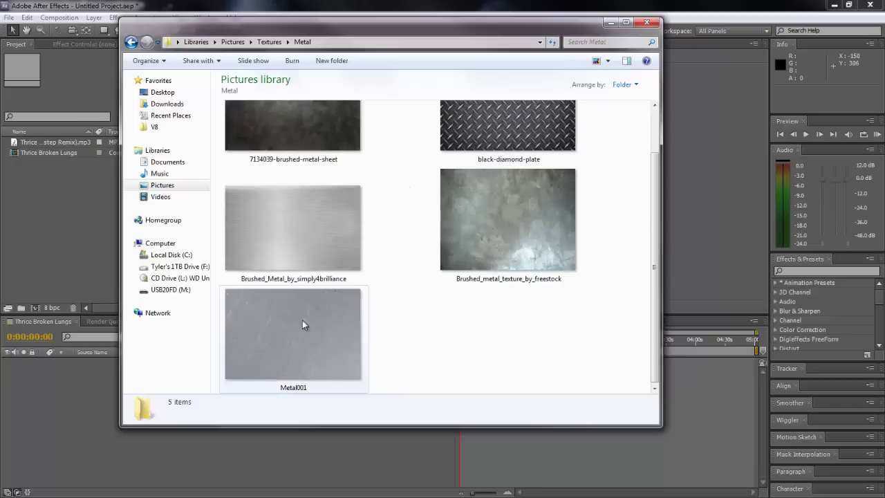
left_click_drag(302, 319, 72, 190)
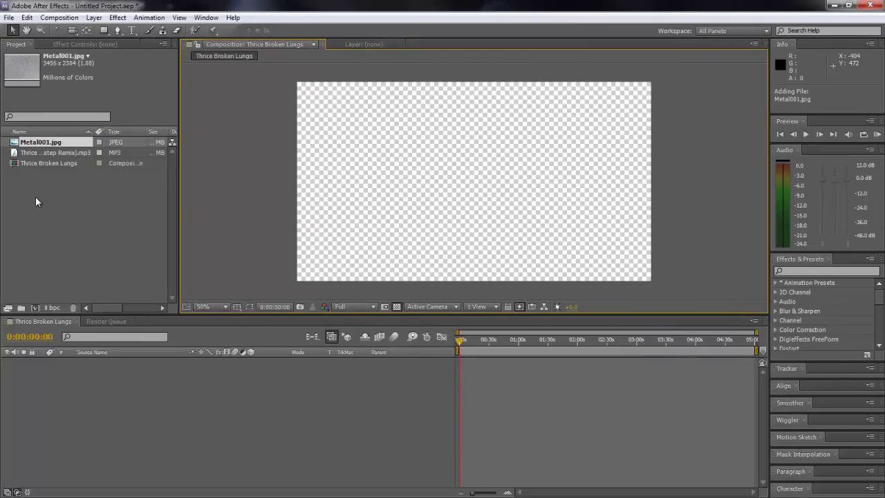
left_click(56, 210)
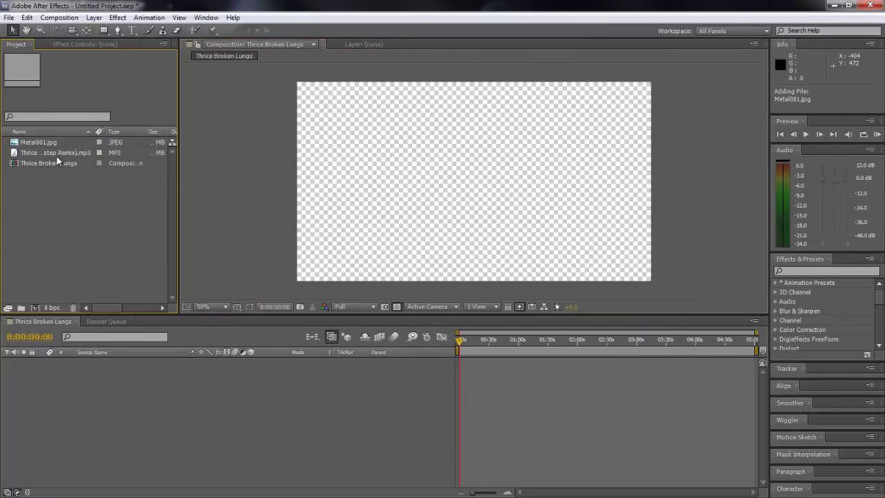
Add the Thrice MP3 to the Thrice Broken Lungs timeline
left_click_drag(60, 152, 306, 405)
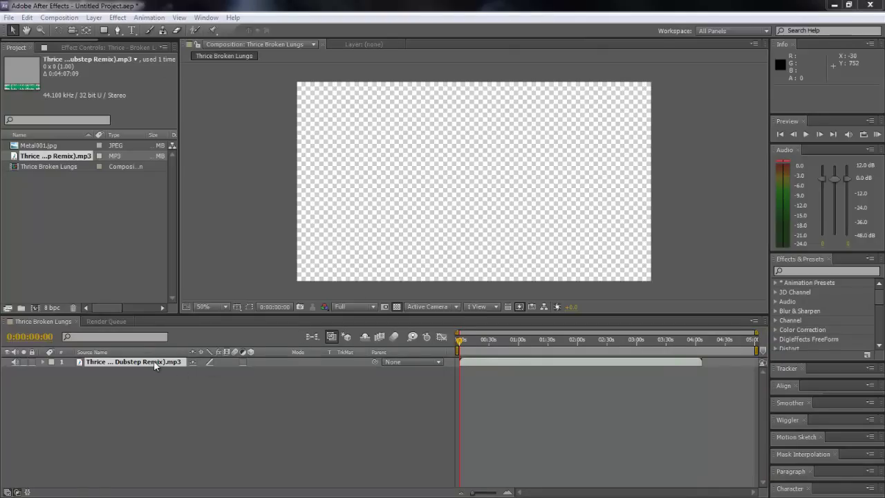
left_click(87, 172)
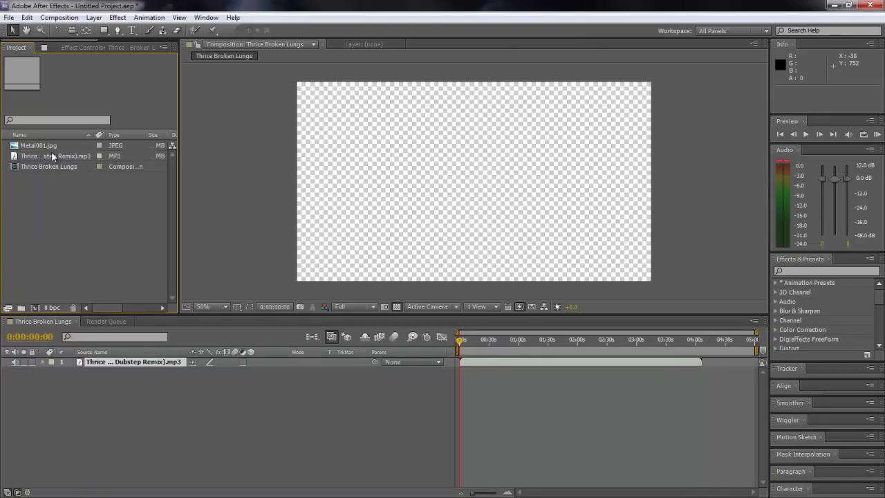
left_click(48, 146)
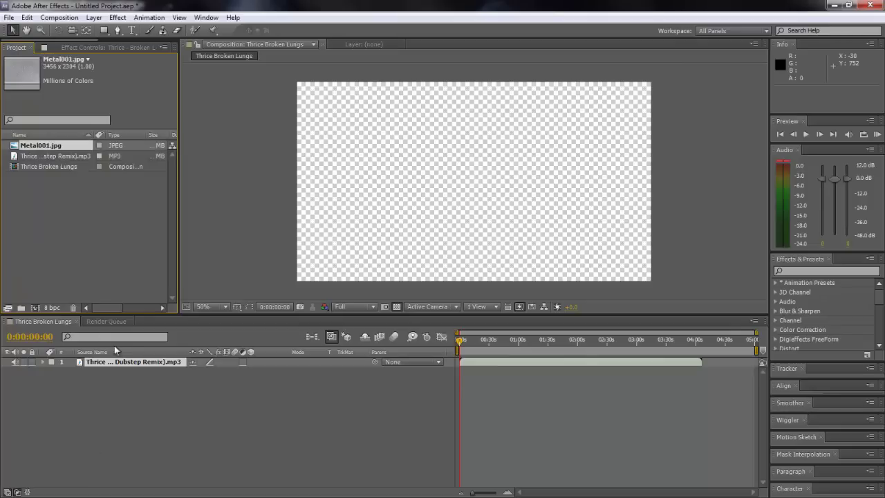
key("Return")
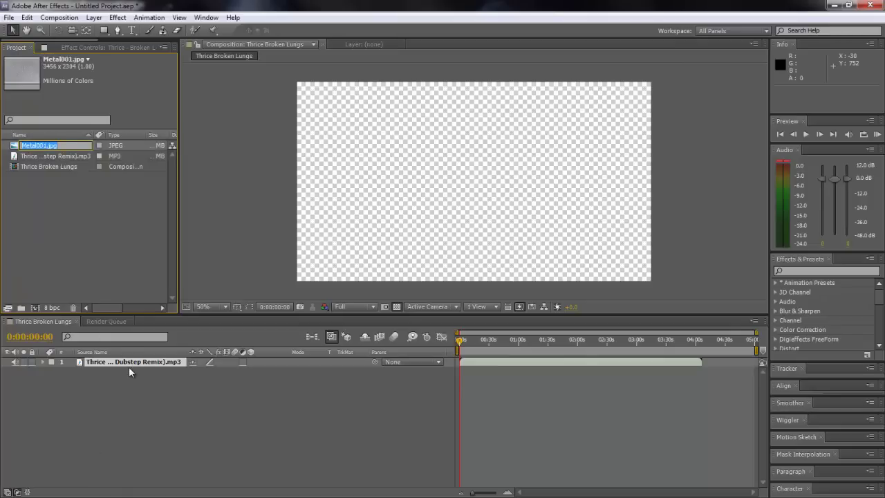
Rename the music layer 'Main track Thrice' and drag Metal001.jpg toward the composition
left_click(131, 362)
key("Return")
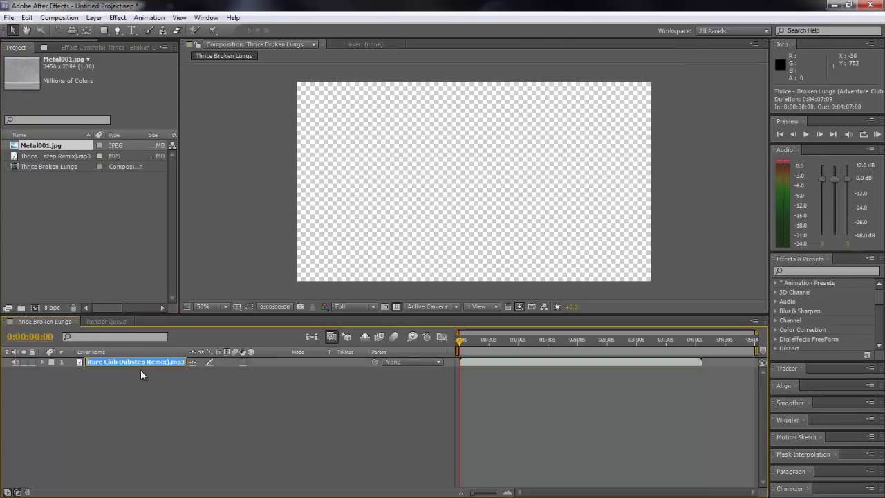
key("BackSpace")
type("Main trac")
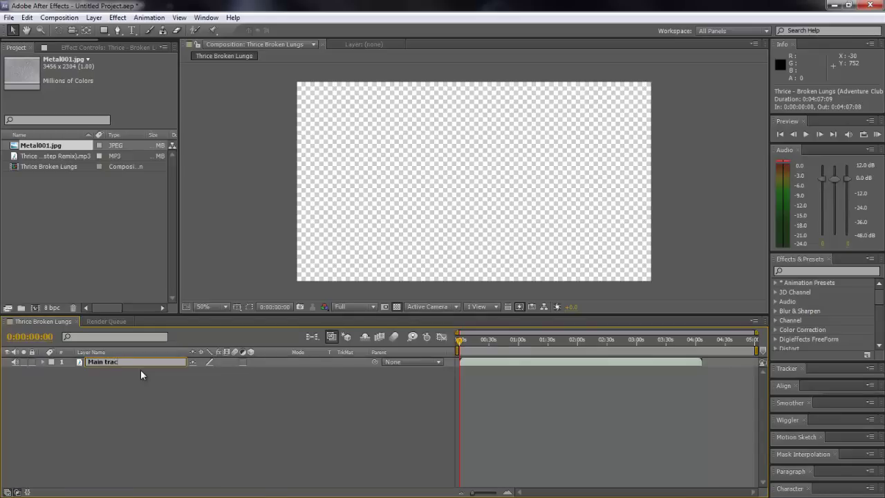
type("k Thrice")
key("Return")
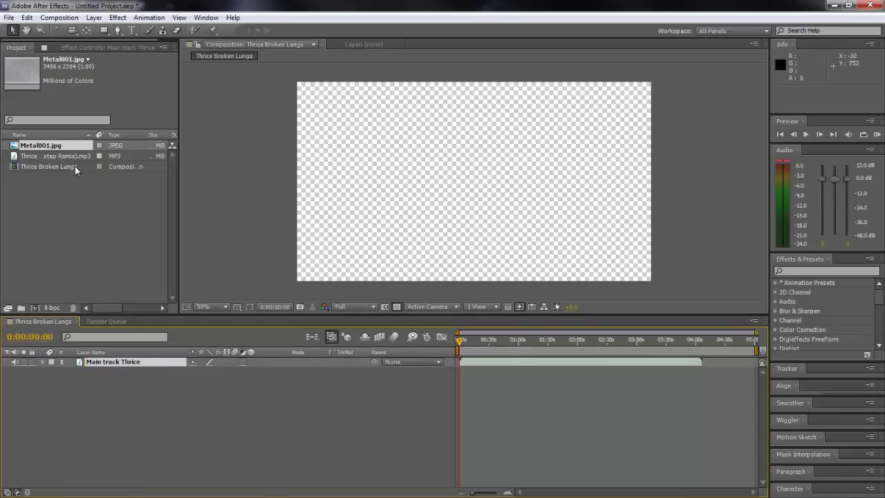
left_click_drag(74, 166, 160, 361)
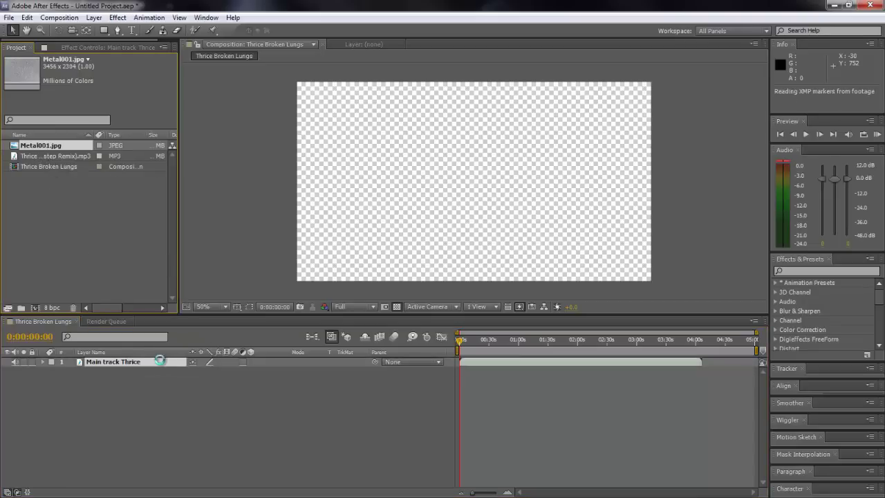
Add the metal image as a composition layer named 'BG texture'
key("Return")
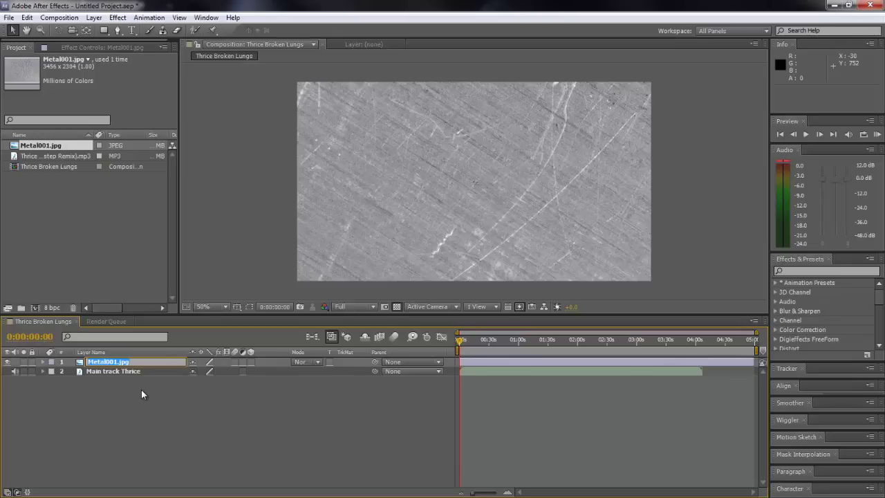
type("BG texture")
key("Return")
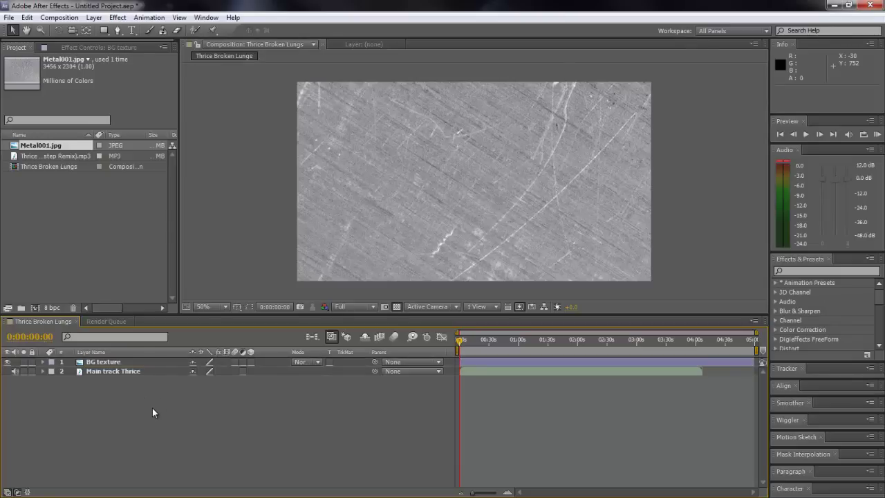
Scale the BG texture down to about 38% so it fills the composition frame
key("comma")
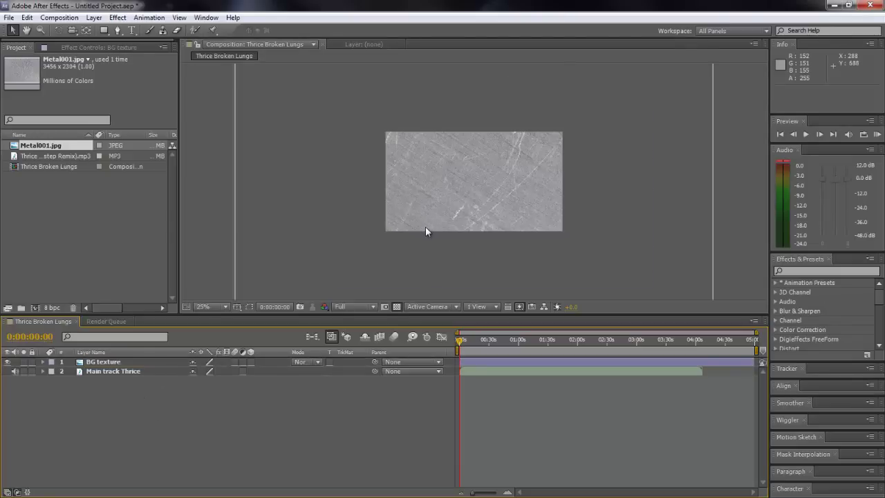
key("comma")
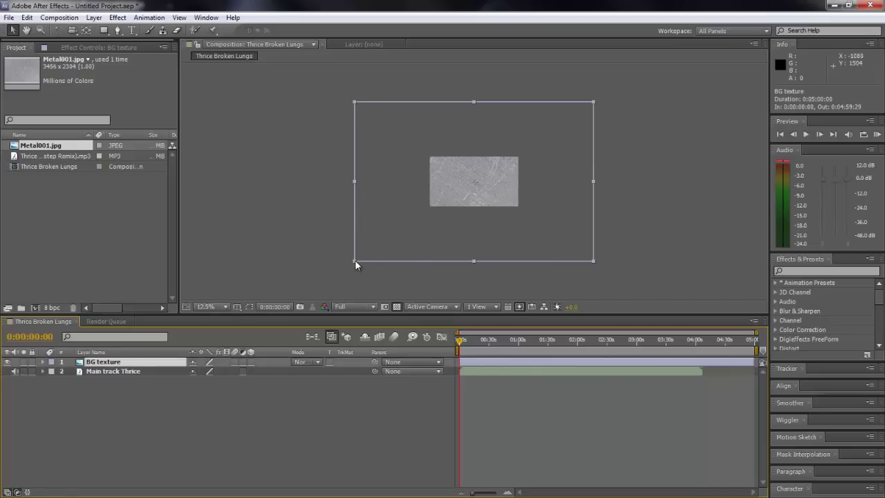
left_click_drag(355, 260, 429, 237)
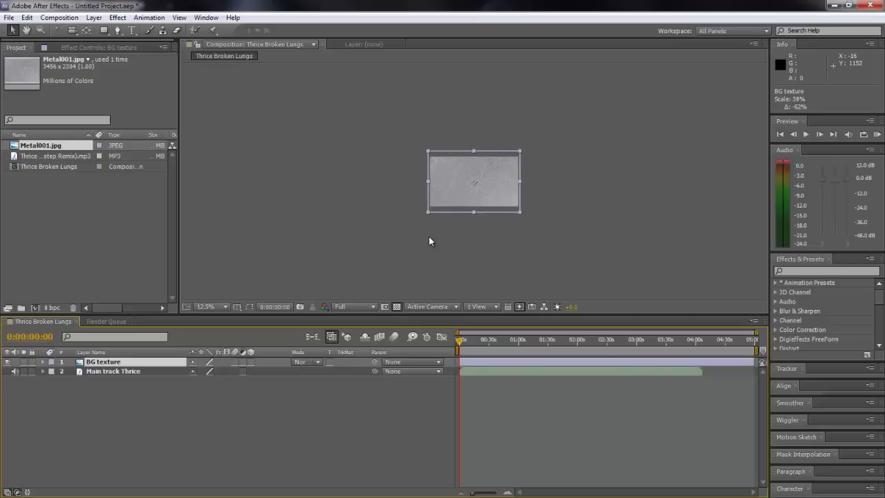
left_click_drag(429, 236, 429, 240)
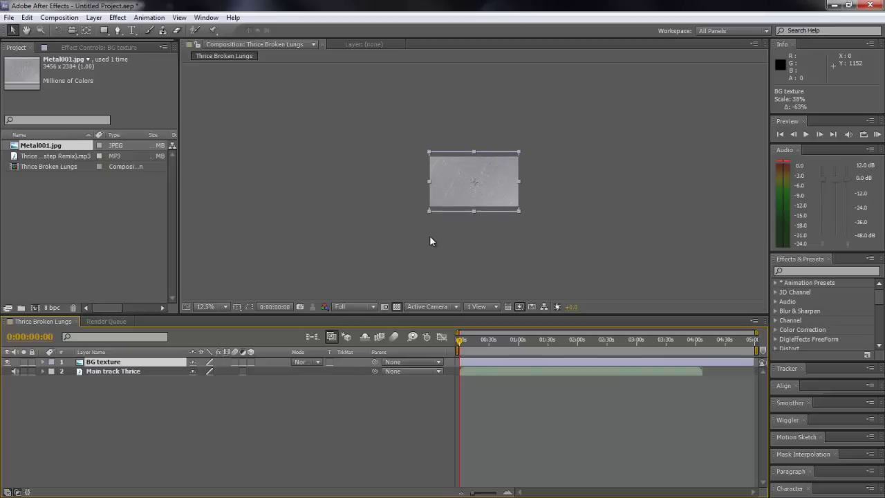
left_click_drag(430, 236, 429, 236)
key("Return")
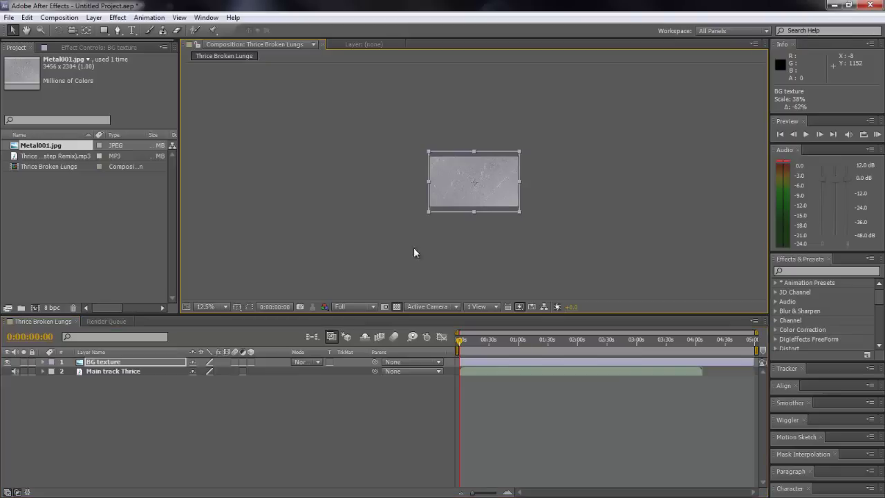
left_click(269, 379)
key("period")
key("period")
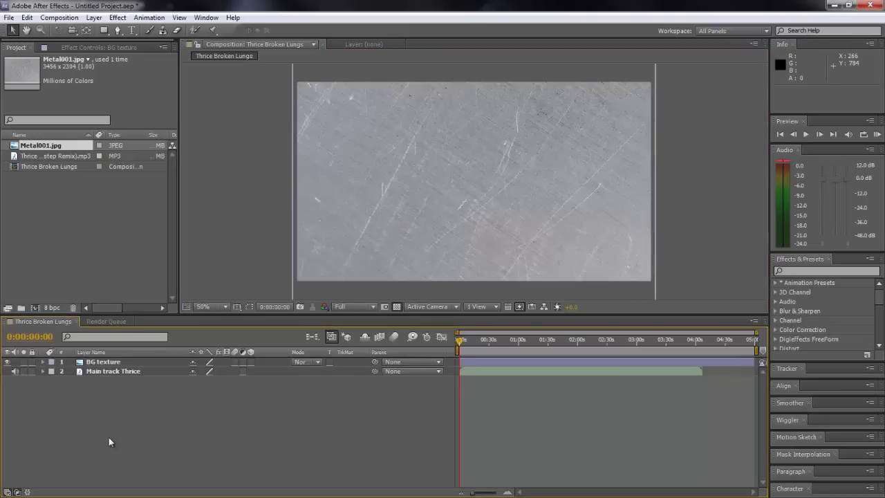
Start a new solid layer from the timeline's New menu and name it 'blue'
right_click(138, 421)
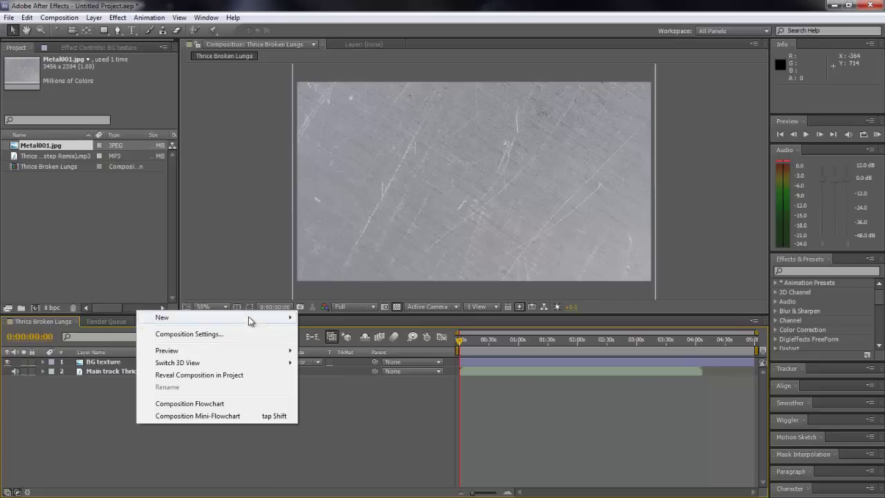
mouse_move(288, 320)
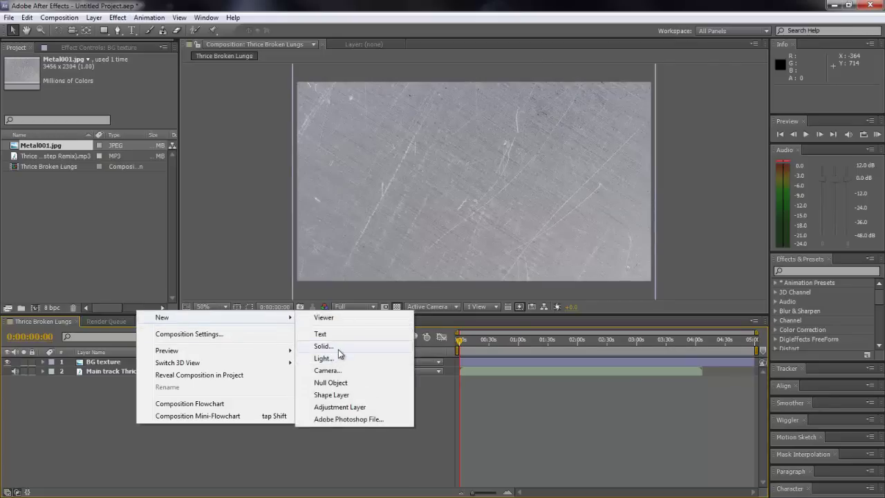
left_click(343, 345)
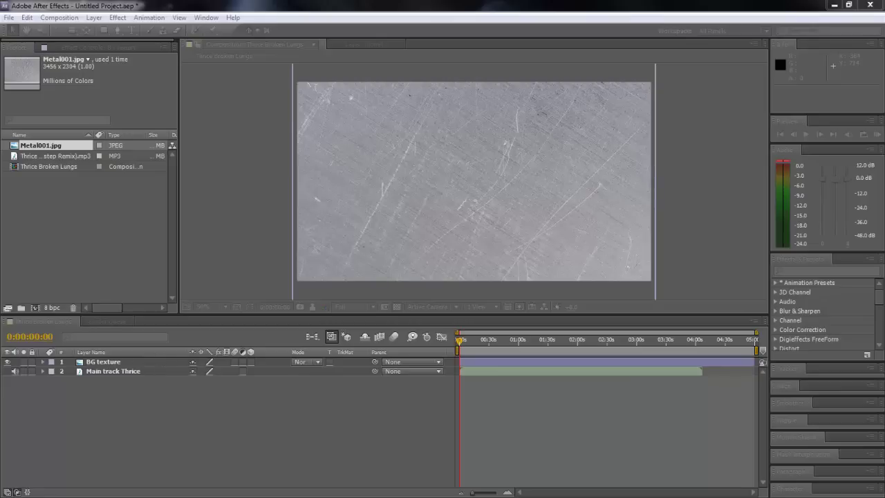
right_click(228, 399)
mouse_move(389, 292)
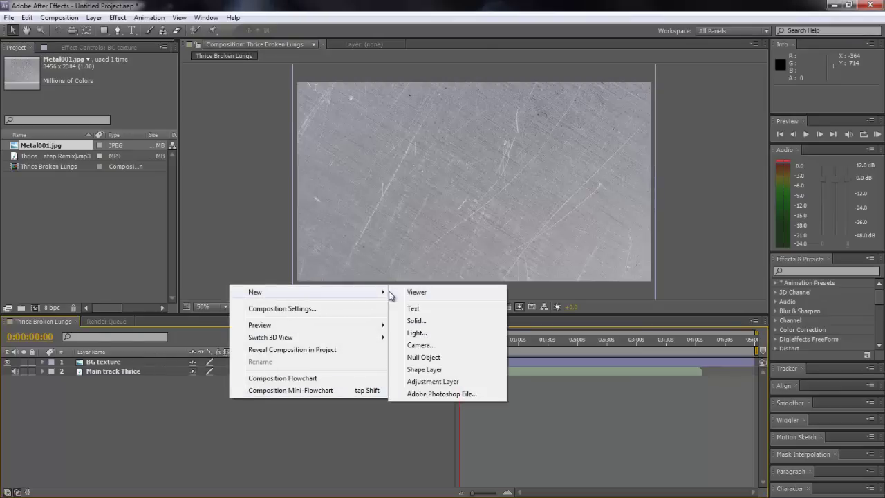
left_click(416, 320)
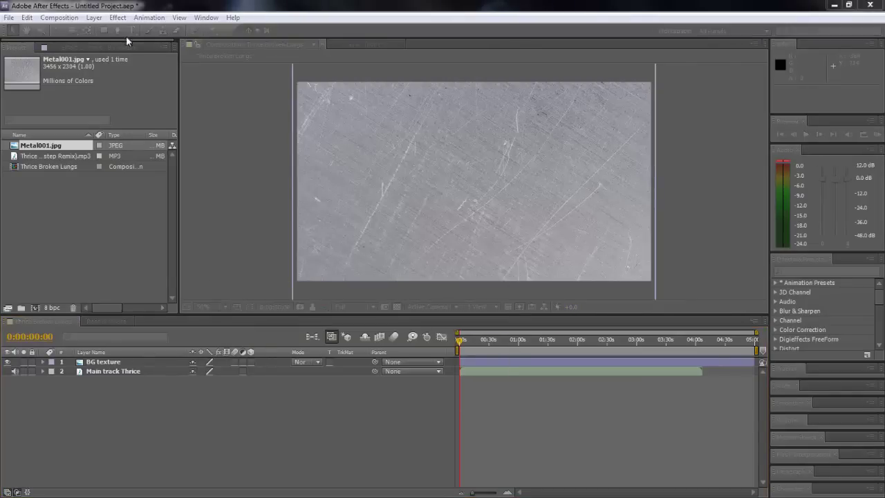
type("blue")
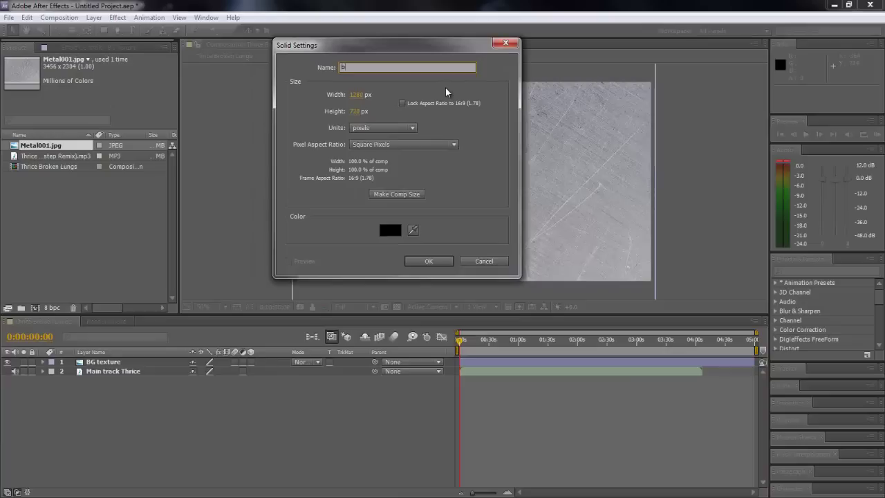
Give the solid a fully saturated, bright pure blue colour and create it
left_click(398, 235)
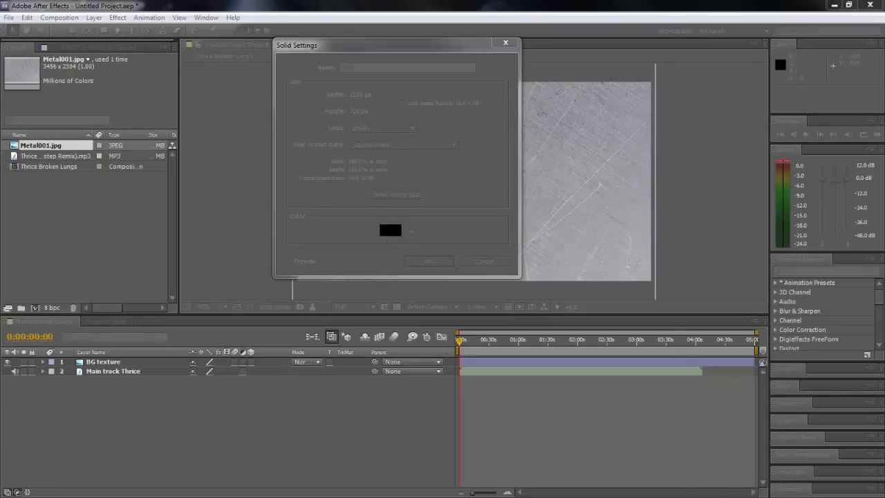
mouse_move(244, 118)
left_mouse_down()
mouse_move(251, 103)
mouse_move(251, 112)
left_mouse_up()
left_click(235, 57)
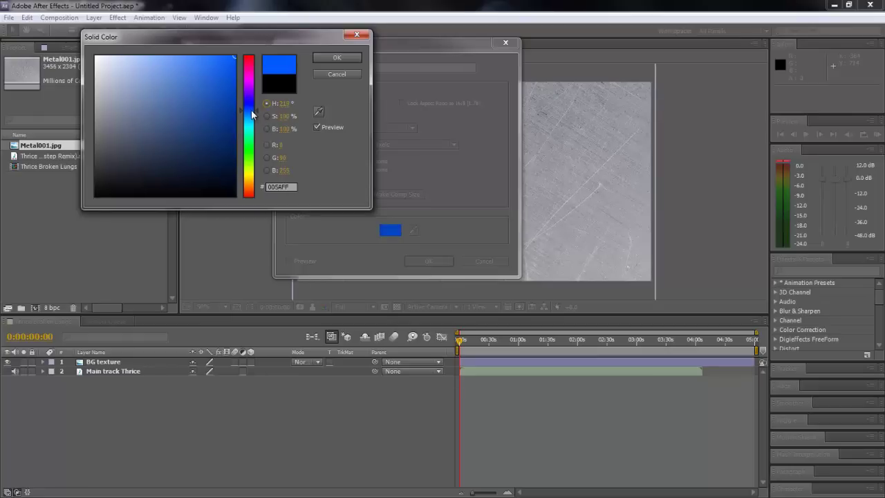
left_click(337, 57)
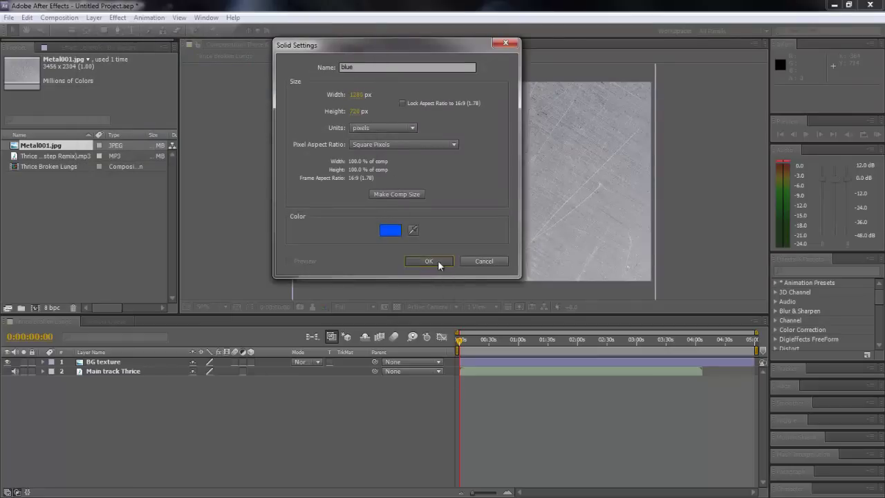
left_click(438, 260)
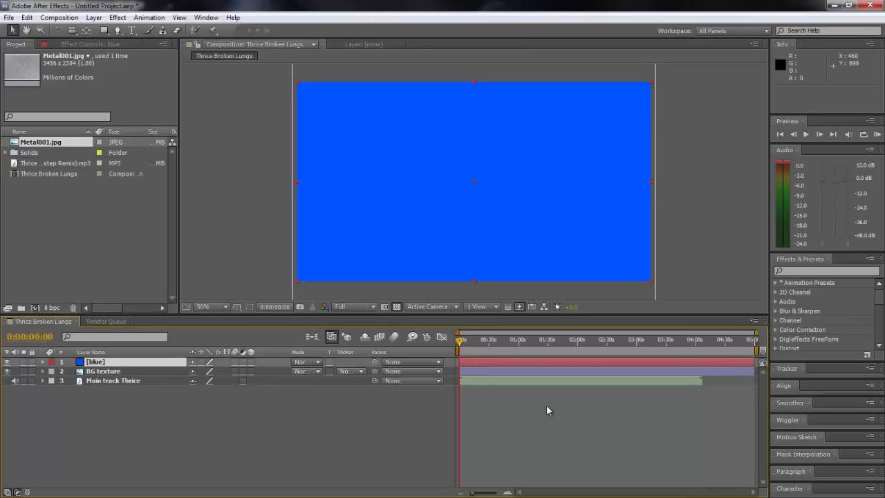
Switch the blue layer's blend mode from Overlay to Soft Light, then deselect it
left_click(310, 362)
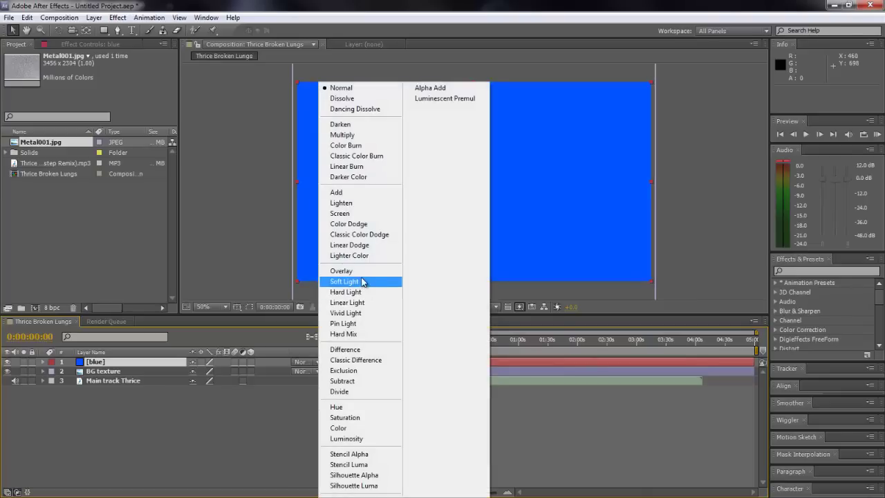
left_click(362, 275)
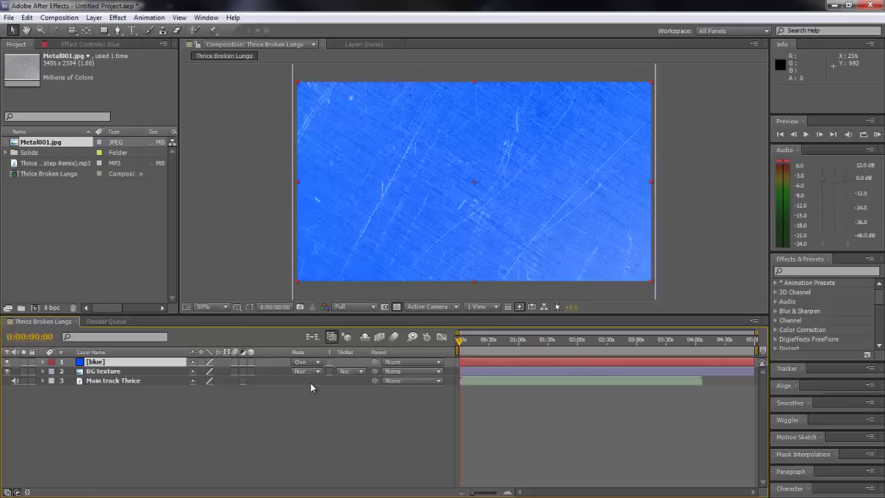
left_click(312, 362)
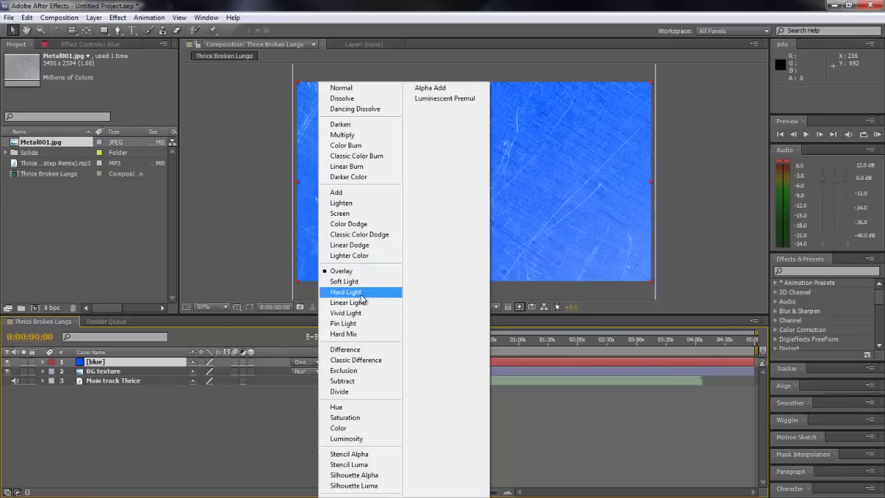
left_click(362, 283)
key("ctrl+shift+a")
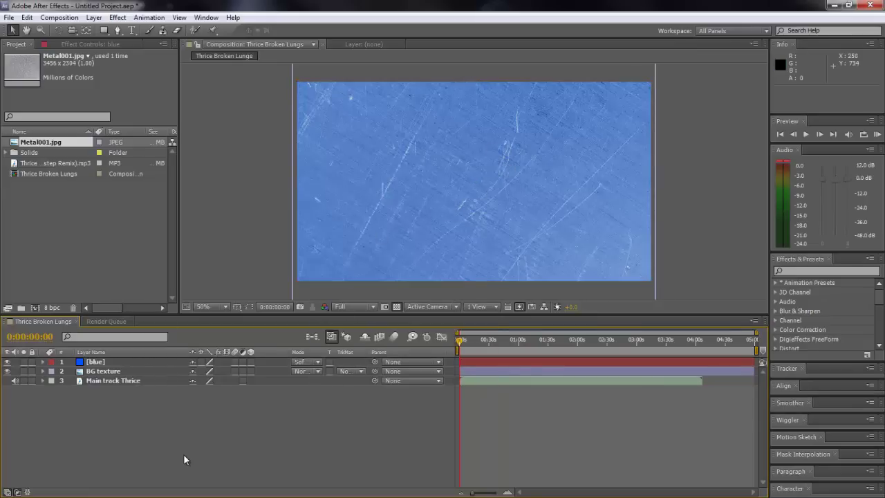
Add an adjustment layer below the blue layer and apply the Curves effect to it
right_click(131, 406)
mouse_move(215, 304)
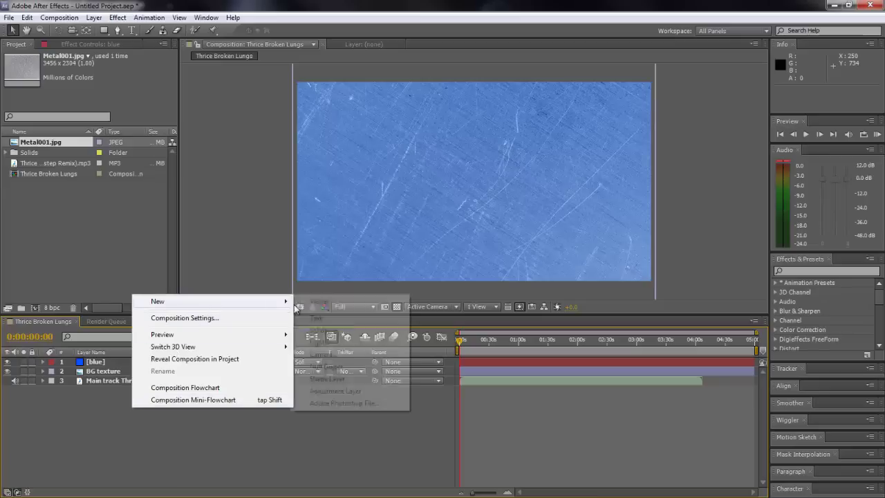
left_click(340, 392)
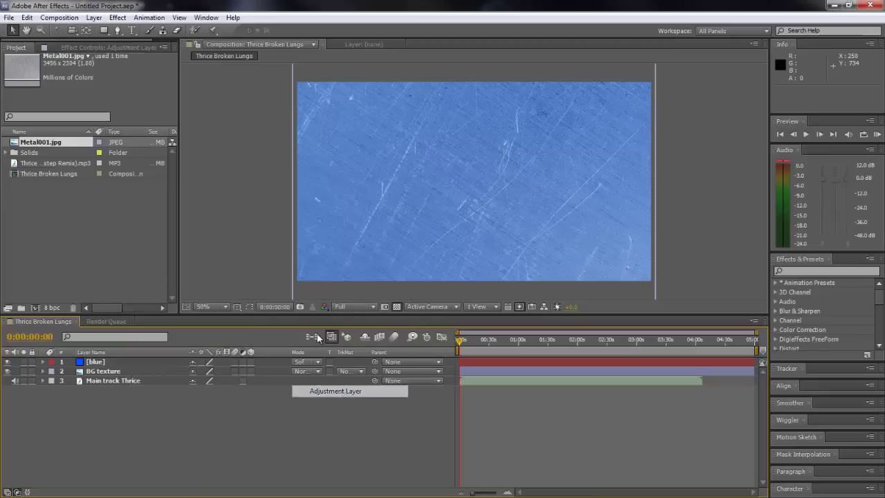
left_click_drag(108, 364, 109, 380)
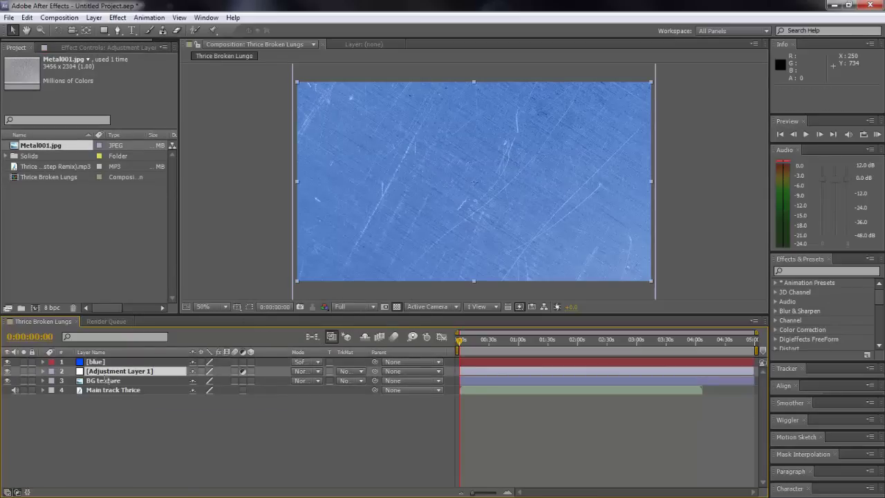
left_click(835, 271)
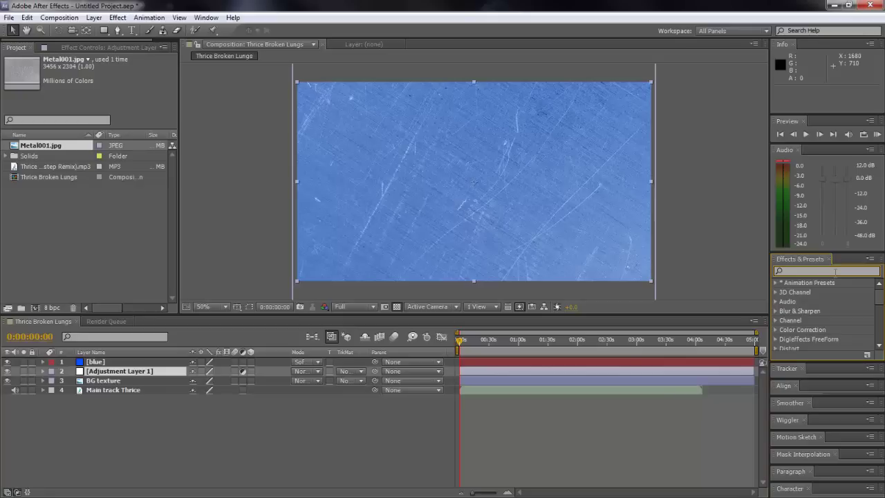
type("curves")
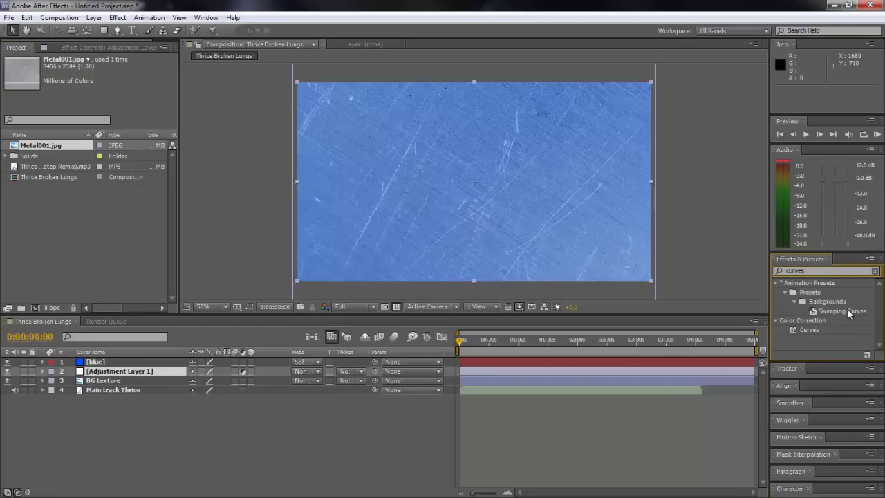
left_click_drag(812, 329, 120, 372)
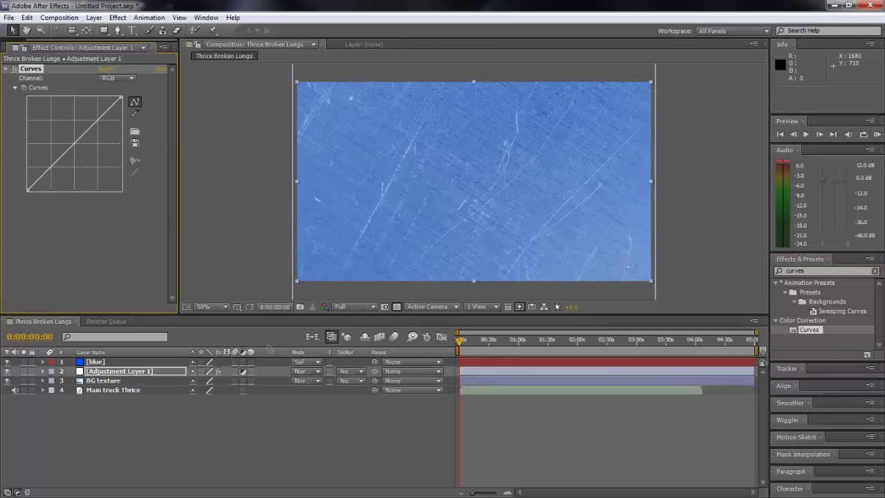
Bend the Curves line down to darken the metal into a deeper blue
left_click_drag(98, 122, 102, 137)
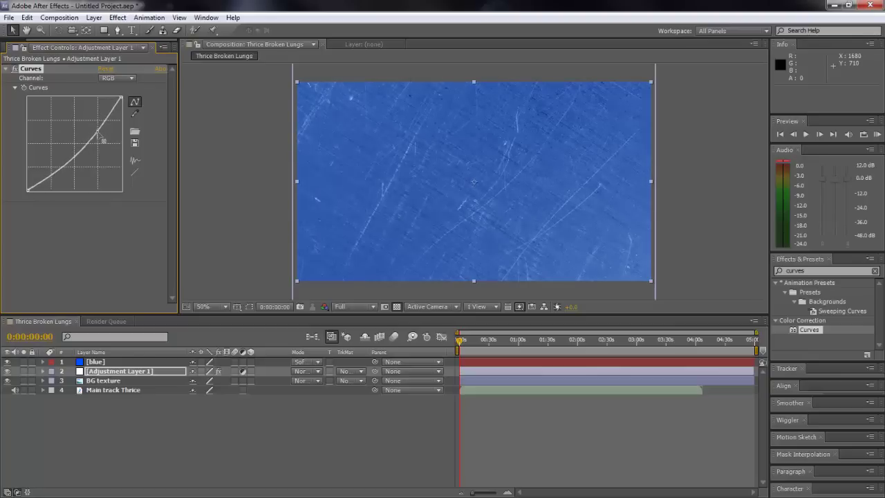
left_click_drag(104, 141, 102, 141)
left_click(135, 114)
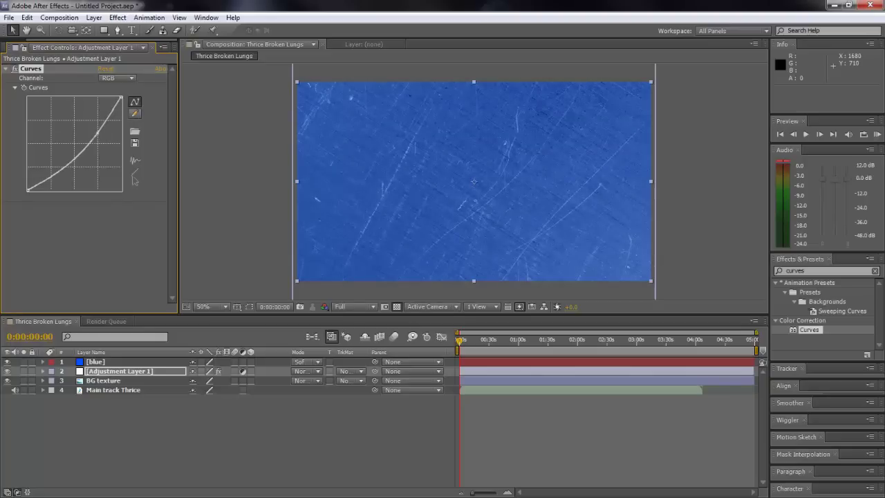
left_click(167, 431)
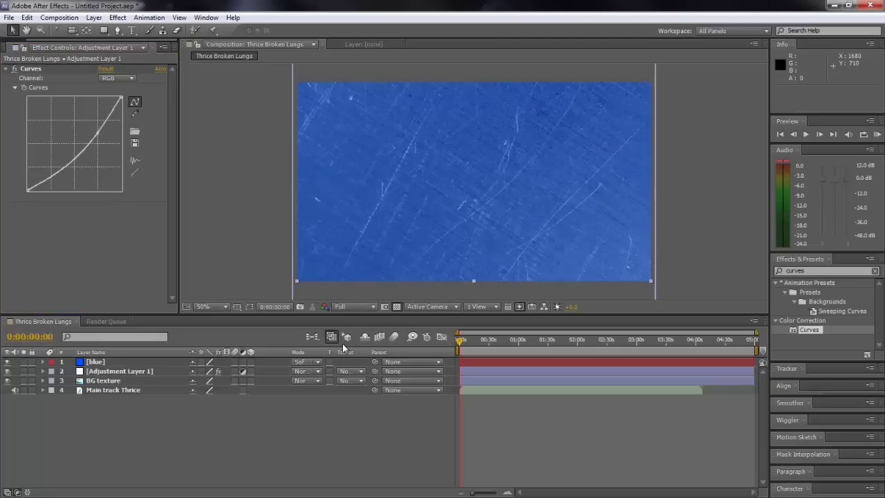
Toggle Curves off and on to compare the result, then close all effect controls
left_click(11, 68)
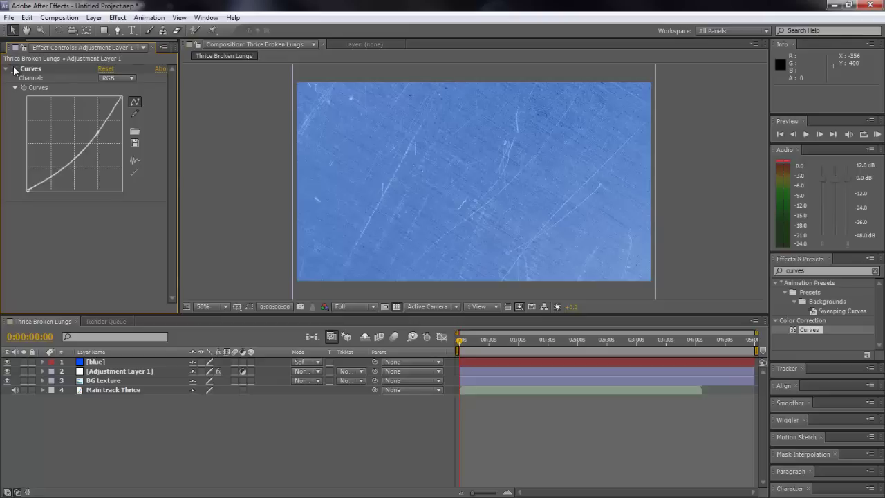
left_click(14, 69)
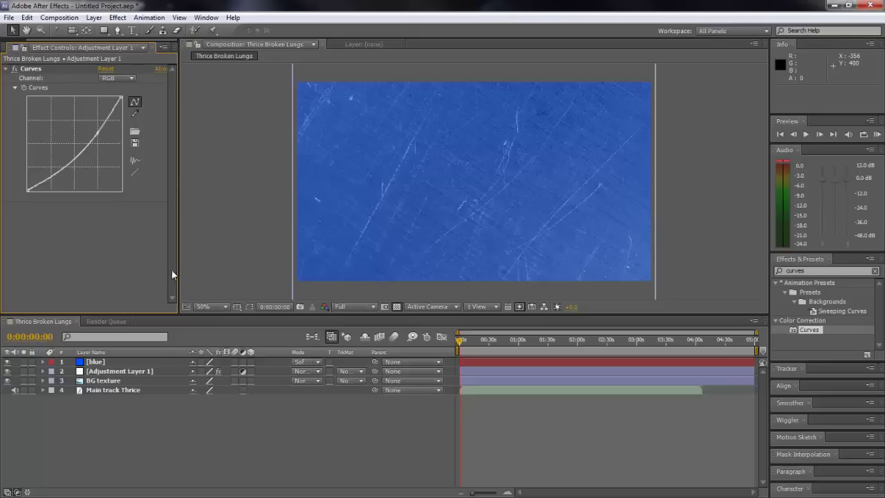
left_click(103, 141)
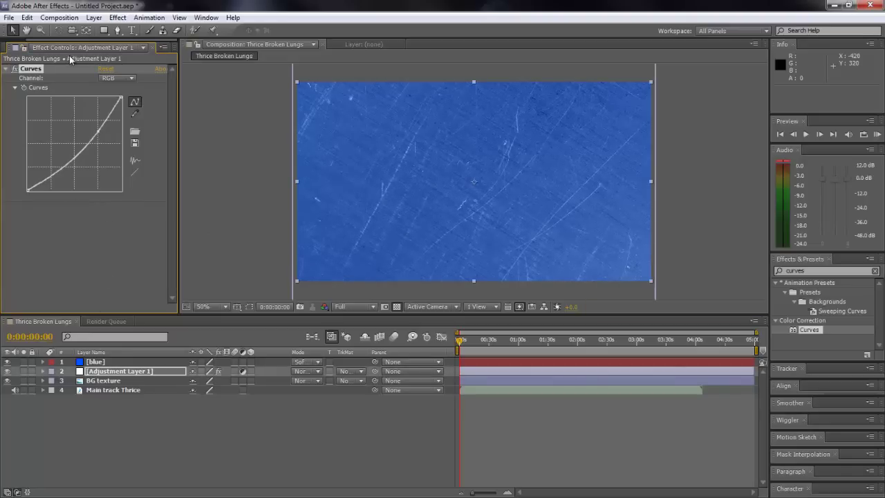
left_click(143, 48)
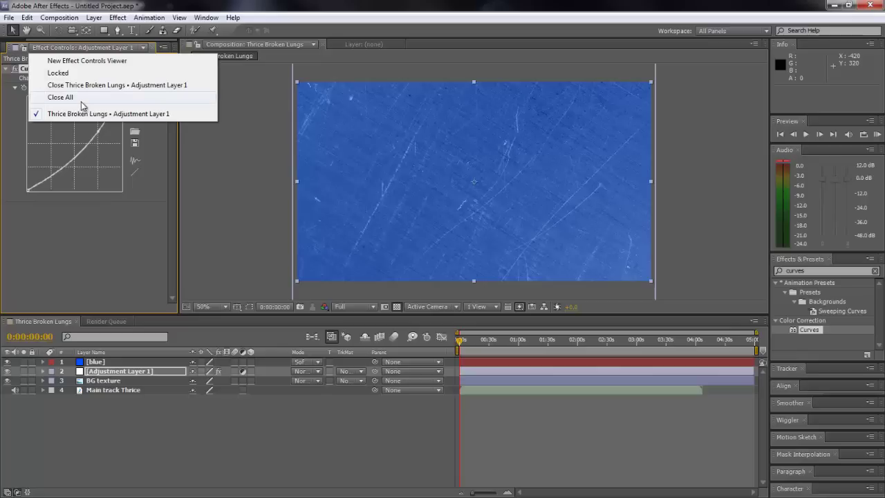
left_click(81, 98)
Deselect the layers, clear the 'curv' search in Effects & Presets, and refocus the timeline
left_click(16, 45)
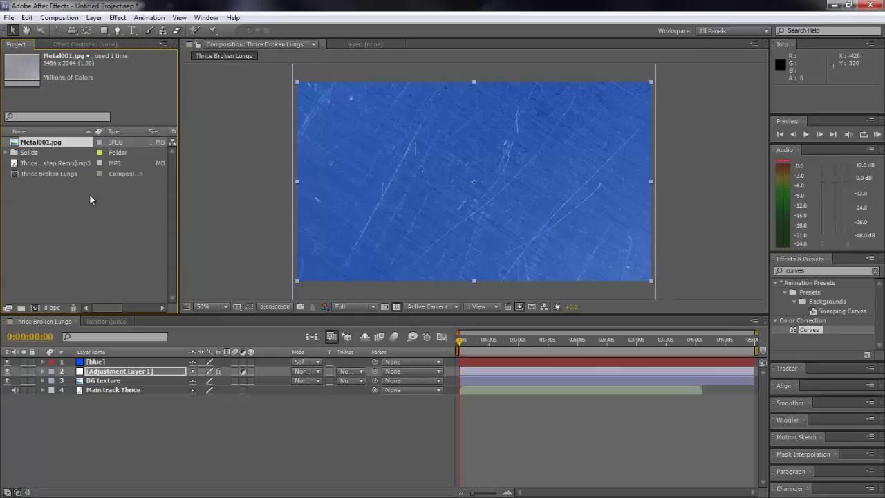
left_click(57, 226)
left_click(103, 423)
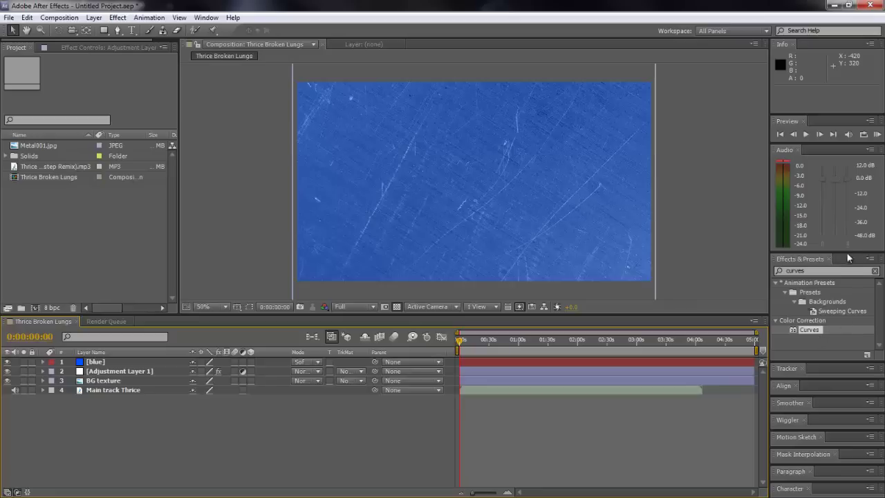
left_click(874, 270)
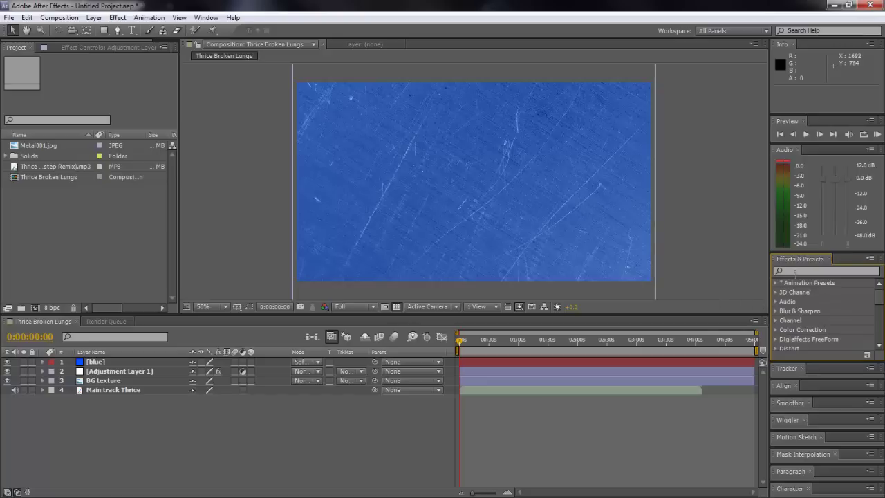
left_click(185, 457)
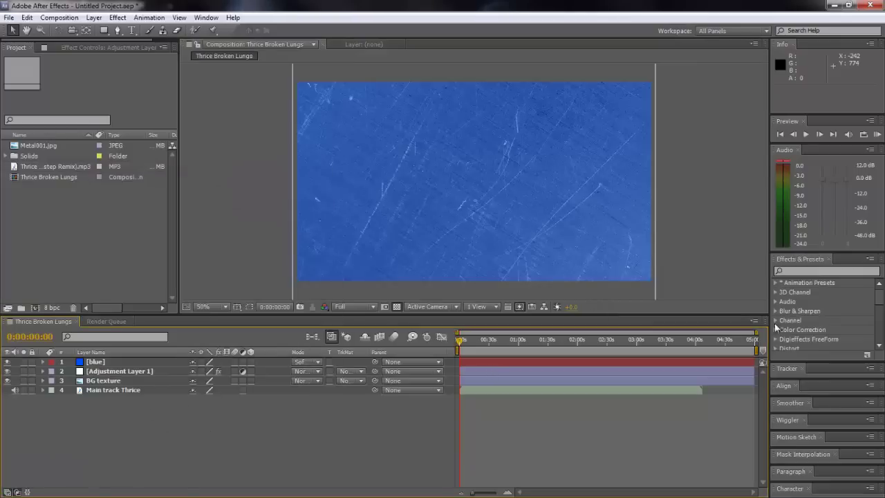
Create a pure white (FFFFFF) solid named 'Audio Spectrum' at the top of the timeline
right_click(218, 427)
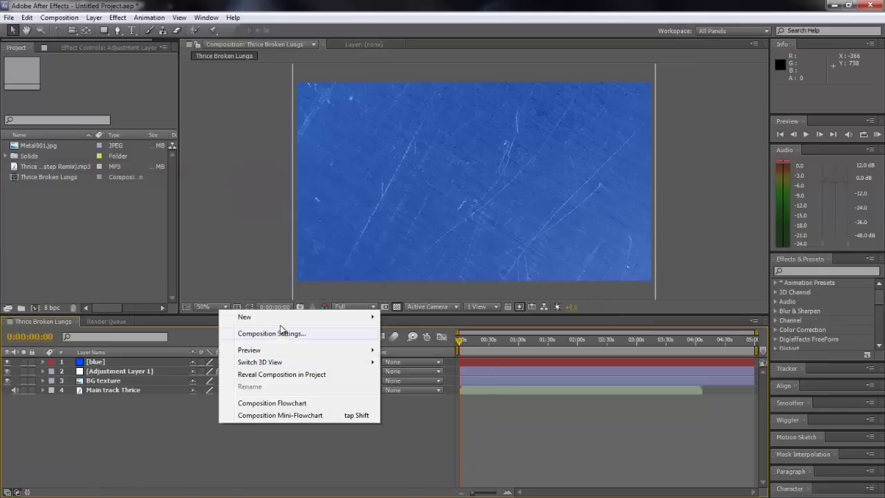
mouse_move(370, 319)
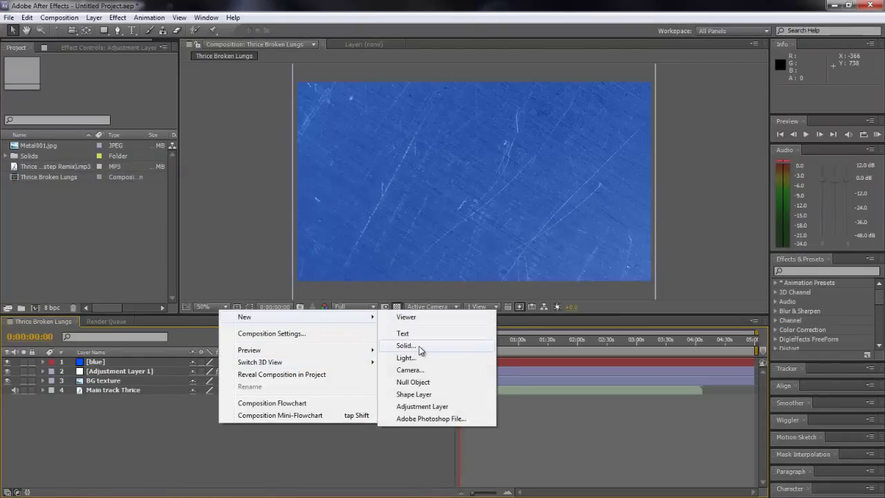
left_click(416, 346)
left_click(400, 230)
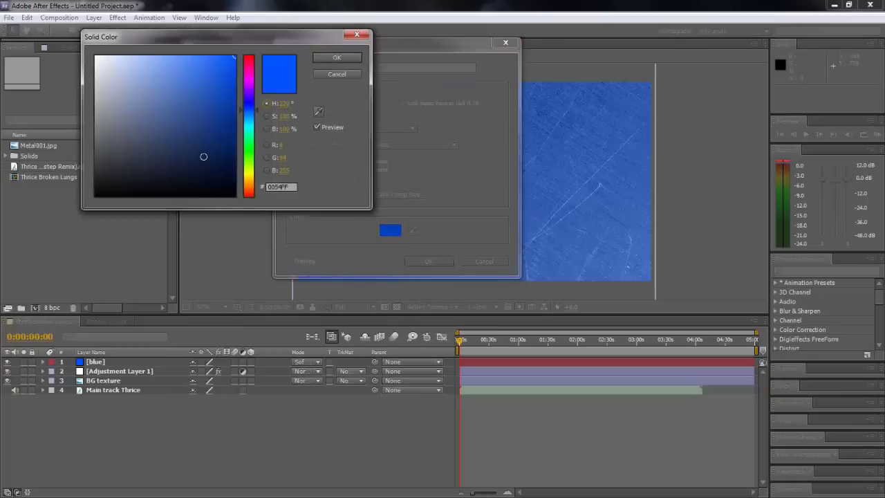
mouse_move(130, 104)
left_mouse_down()
mouse_move(35, 4)
mouse_move(65, 8)
left_mouse_up()
left_click(338, 58)
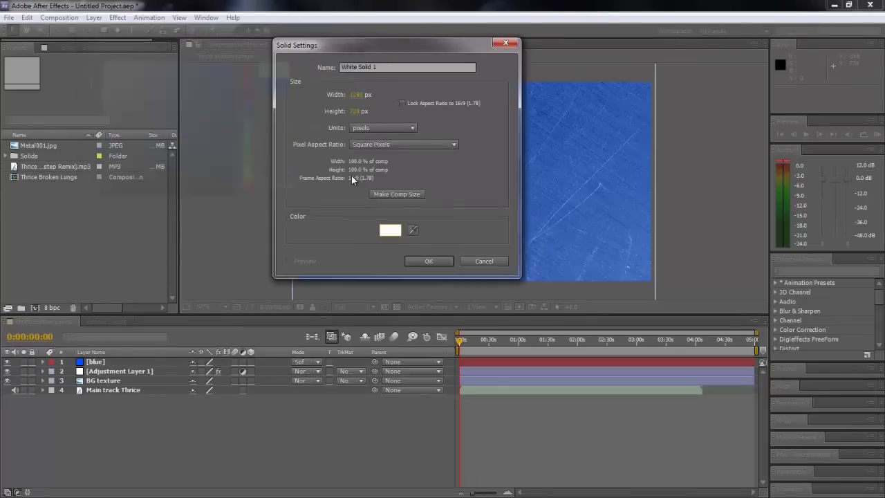
left_click_drag(407, 67, 263, 67)
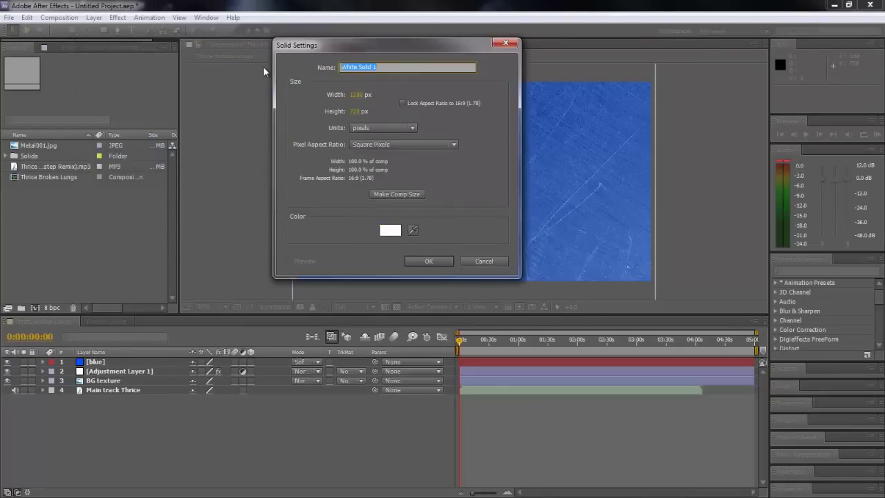
key("BackSpace")
type("Audio Spectrum")
key("Return")
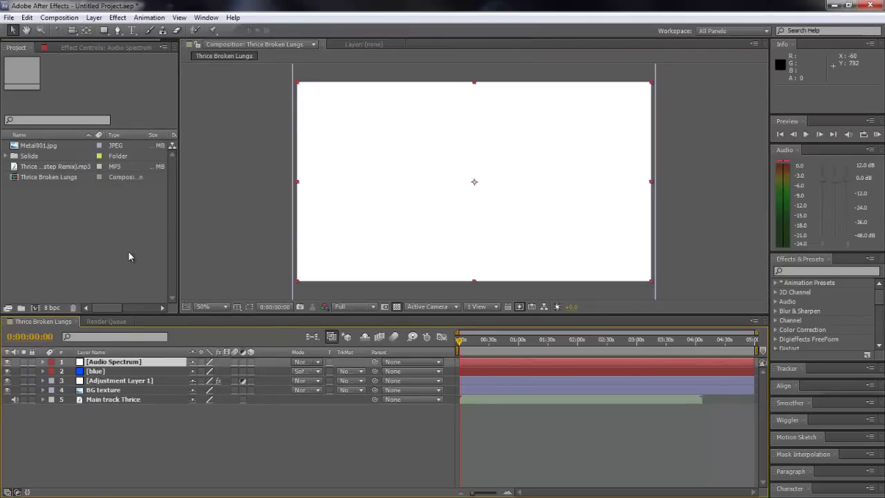
Apply the Audio Spectrum effect to the Audio Spectrum solid
right_click(148, 362)
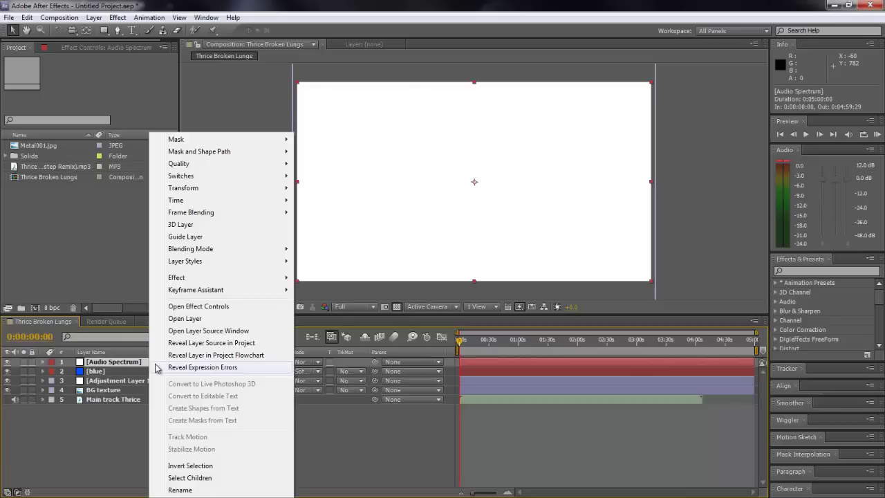
mouse_move(222, 278)
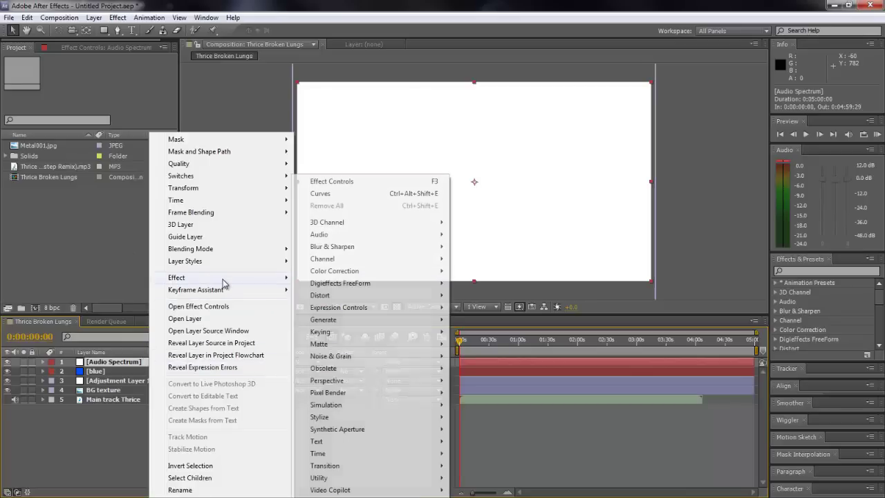
mouse_move(371, 323)
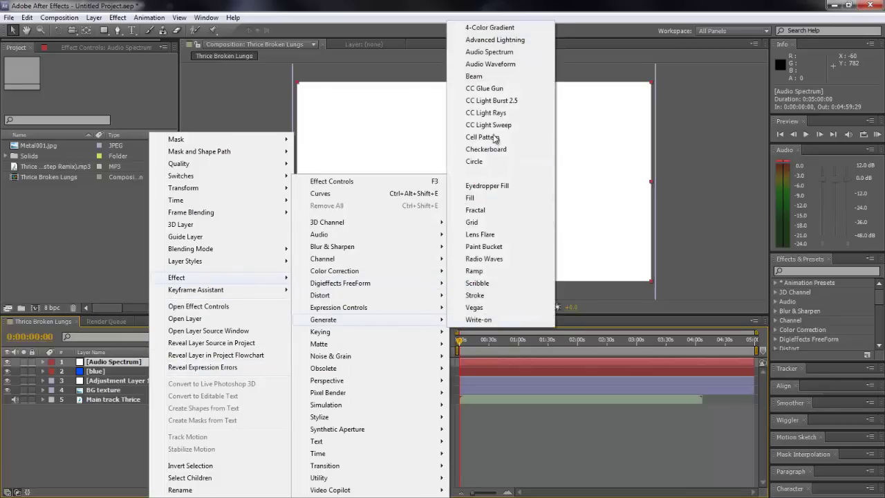
left_click(499, 53)
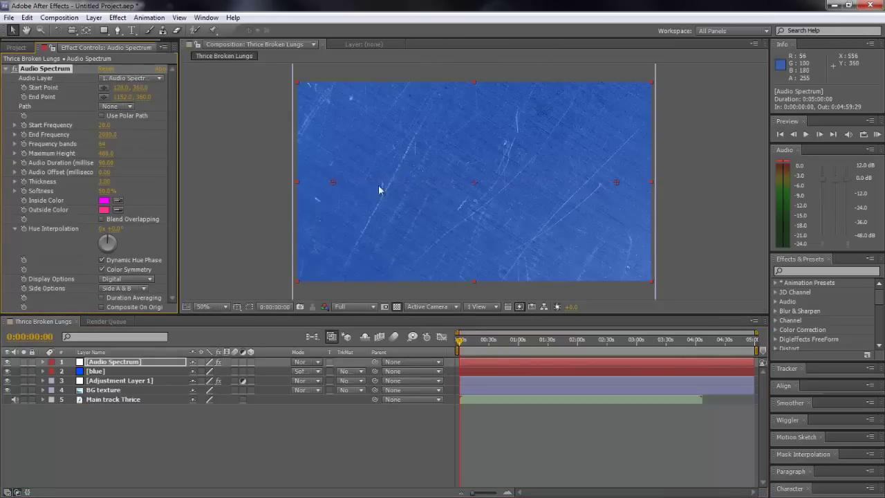
Set both the spectrum's inside and outside colours to white
left_click(103, 203)
left_click_drag(131, 90, 72, 14)
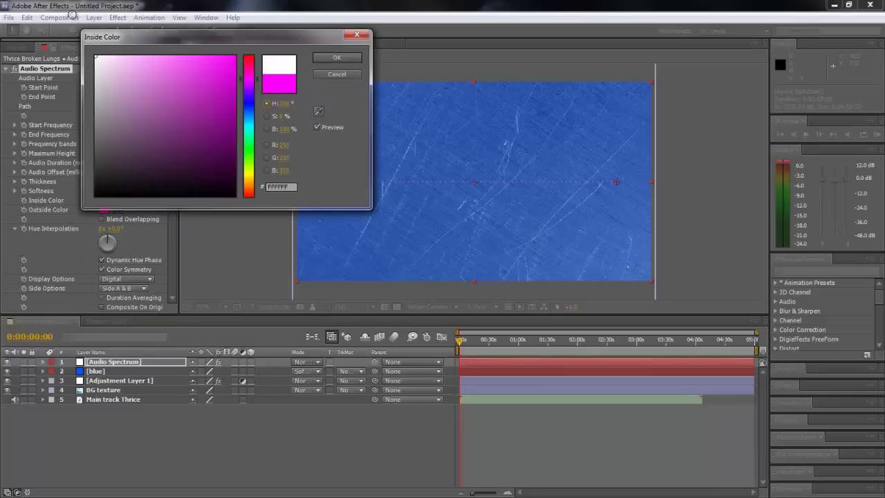
left_click(336, 58)
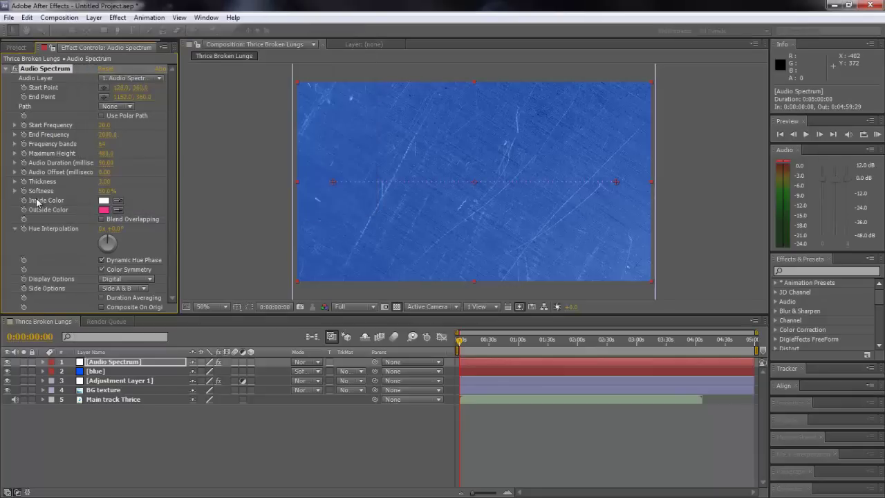
left_click(104, 211)
left_click_drag(148, 89, 60, 18)
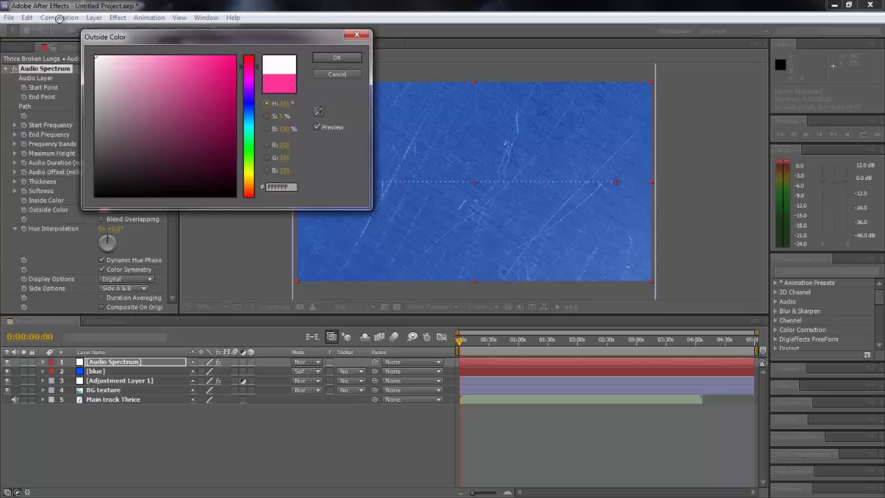
left_click(336, 60)
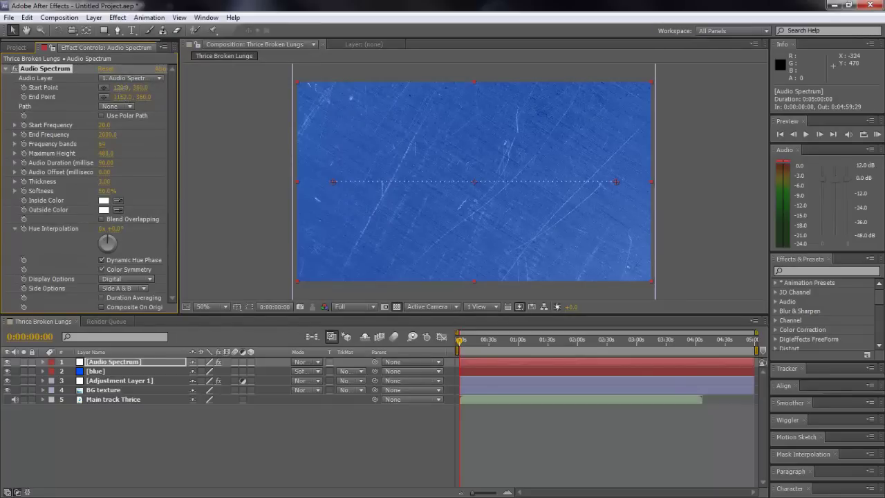
Scrub Start Point X to -67, End Point X to 1353, and Frequency bands to 259
left_click_drag(111, 87, 27, 98)
left_click_drag(126, 96, 186, 94)
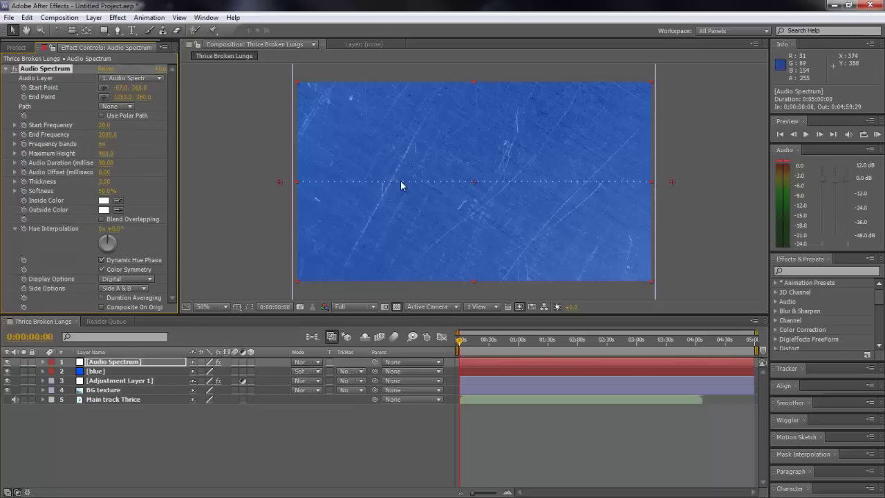
left_click_drag(102, 148, 211, 149)
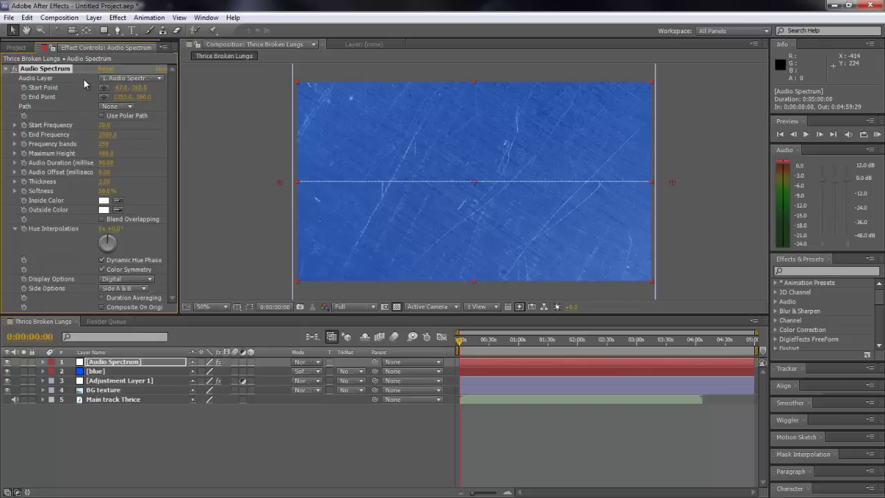
Set the Audio Layer to '5. Main track Thrice' and move the time to 0:02:16:16
left_click(148, 80)
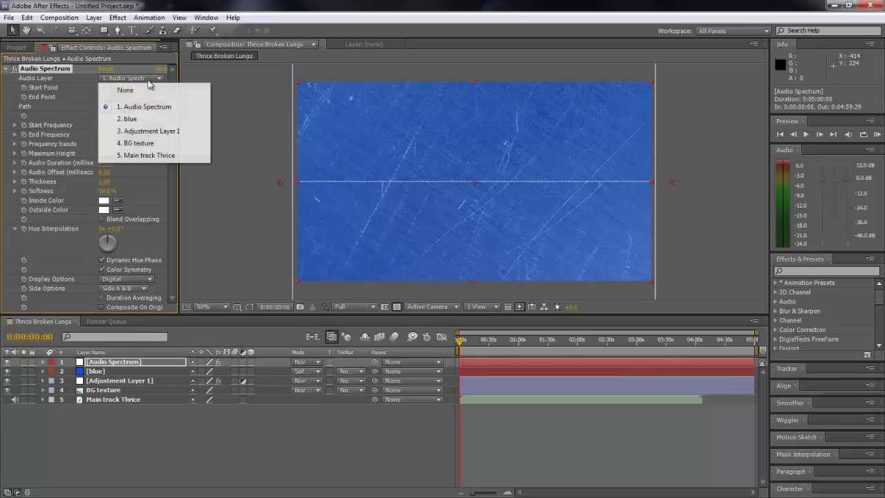
left_click(145, 156)
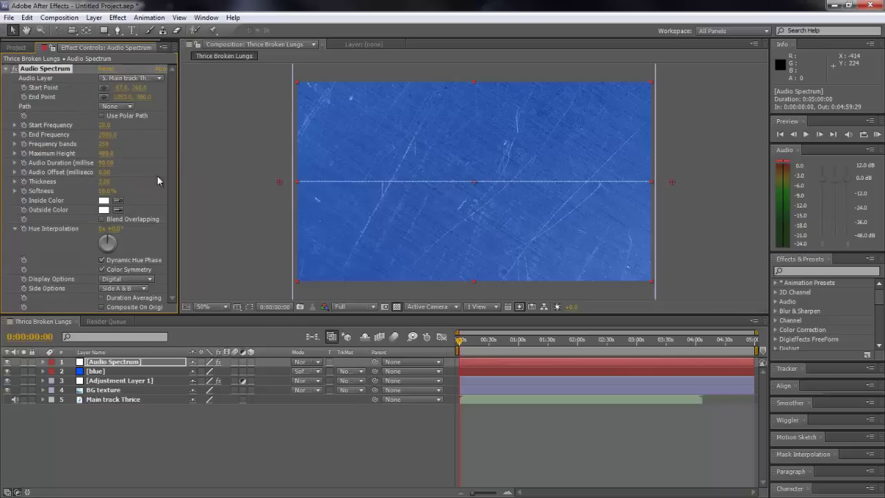
left_click(476, 340)
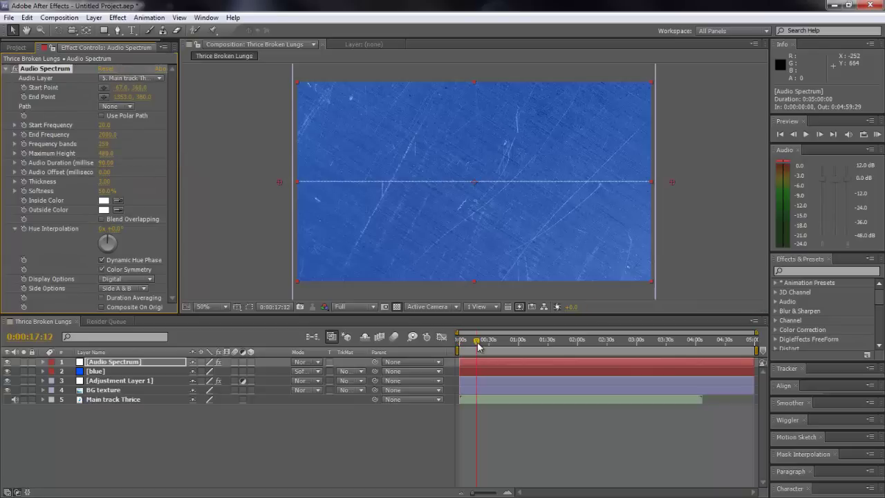
left_click(546, 340)
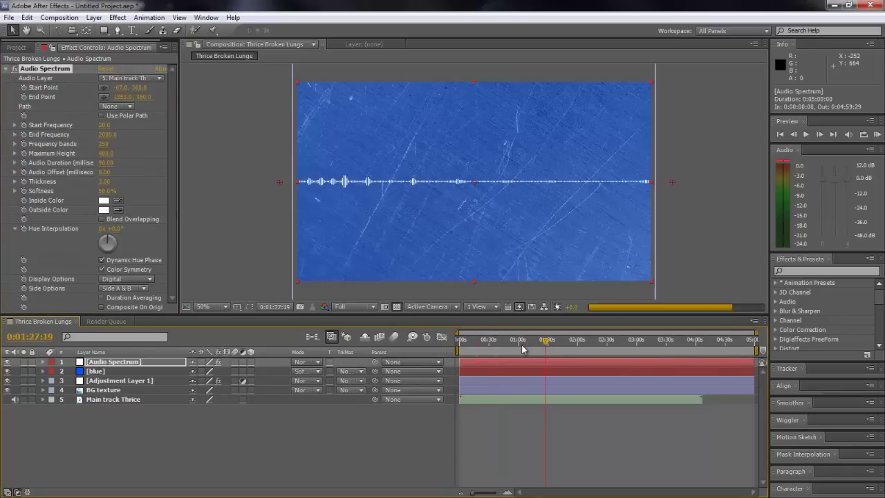
left_click(593, 346)
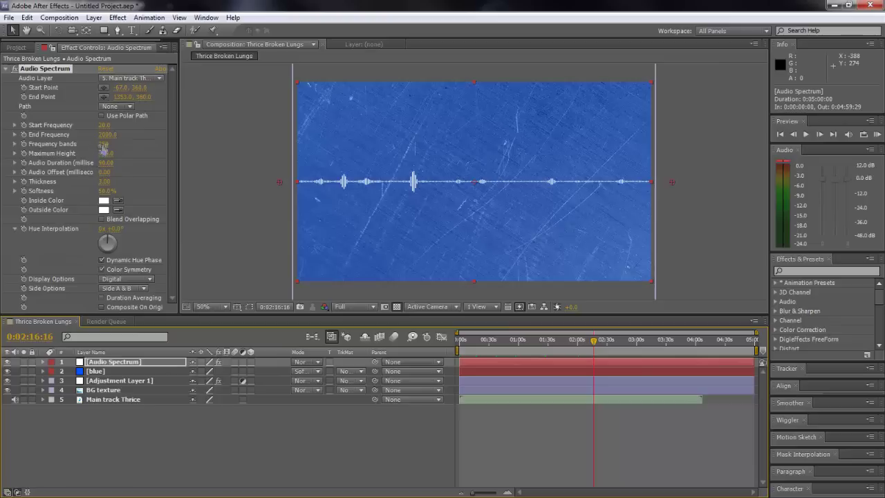
Fine-tune the Frequency bands count for a denser spectrum
left_click_drag(104, 144, 103, 159)
left_click_drag(104, 172, 105, 212)
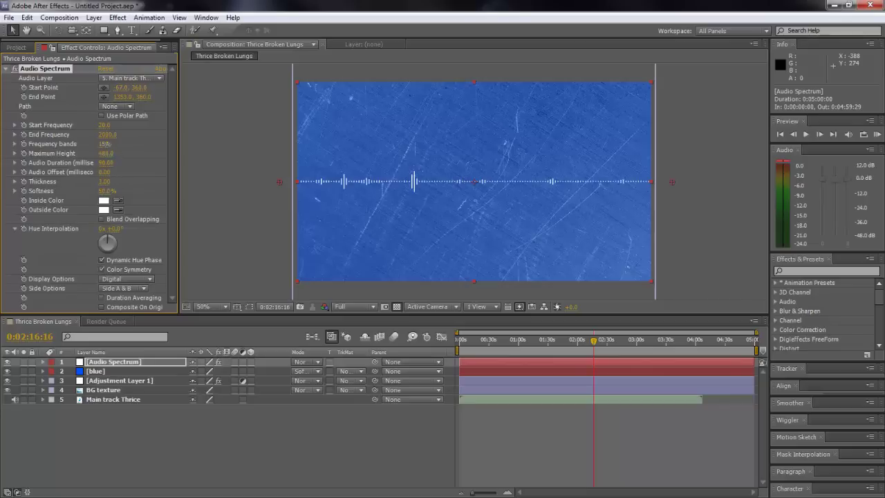
left_click_drag(105, 144, 179, 145)
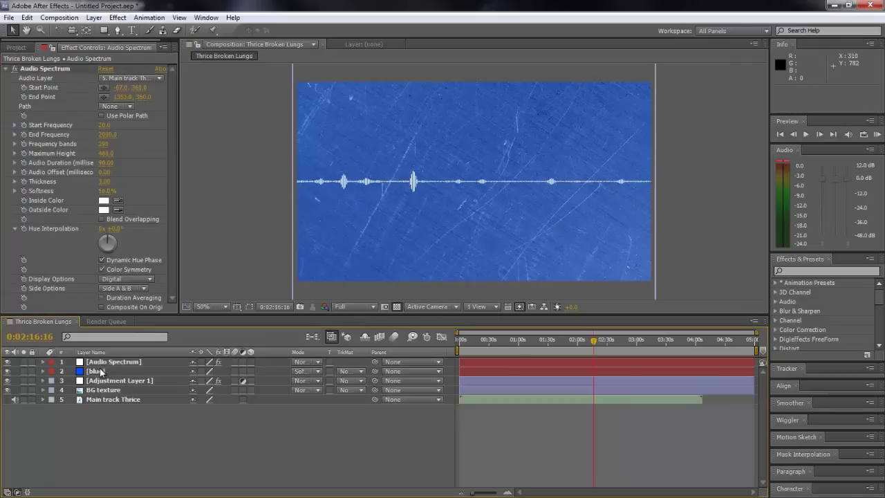
Select the blue layer and Adjustment Layer 1 to inspect their effects
left_click(102, 371)
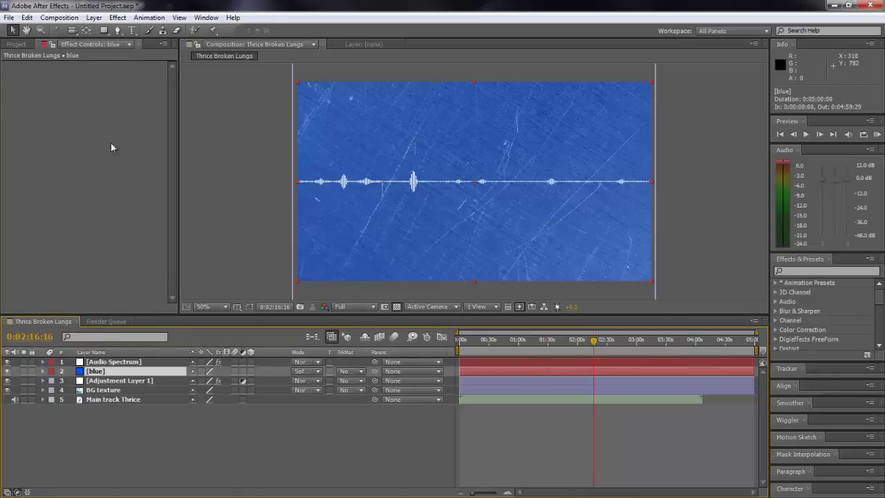
left_click(106, 43)
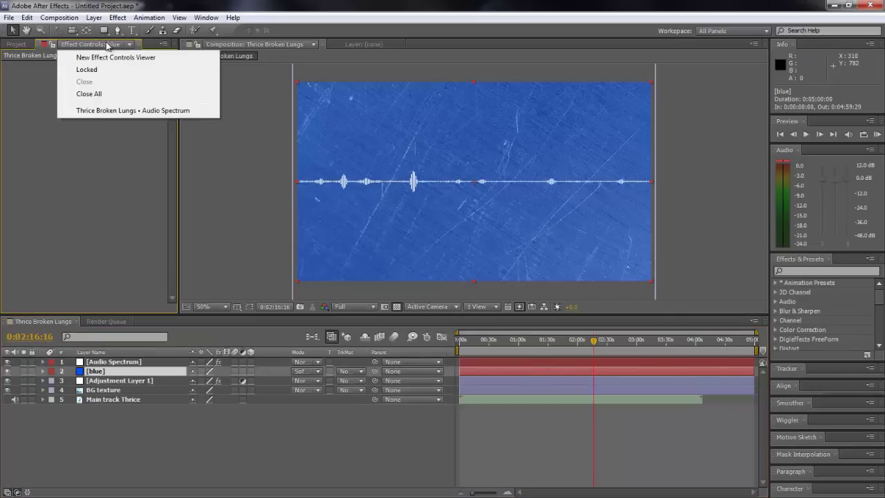
left_click(118, 179)
left_click(103, 381)
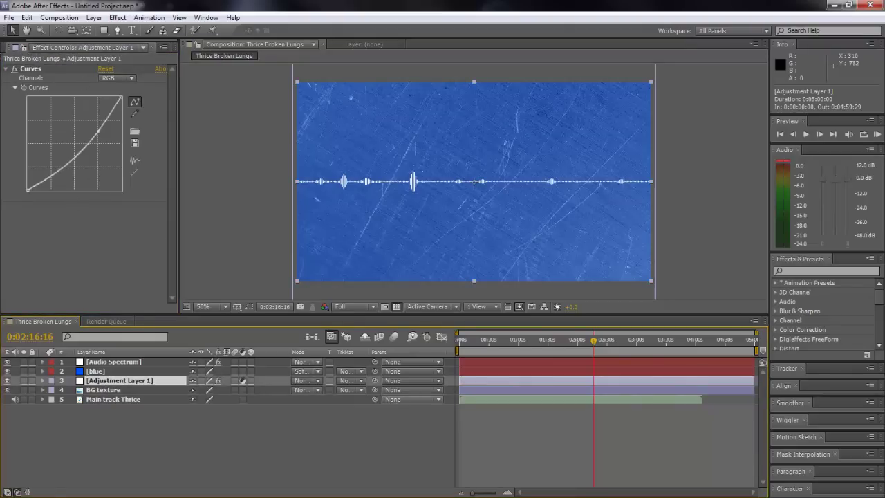
Show the Project panel, keep preview resolution at Full, and compare against the example video
left_click(16, 48)
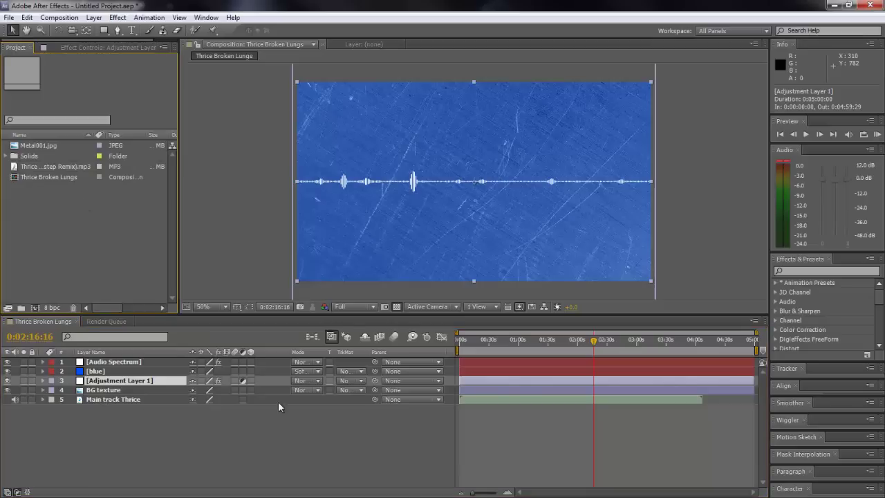
left_click(354, 307)
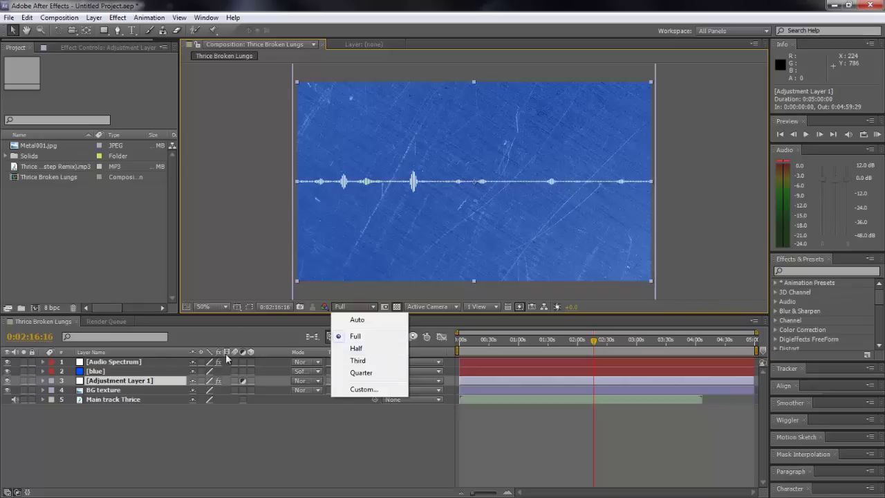
left_click(188, 438)
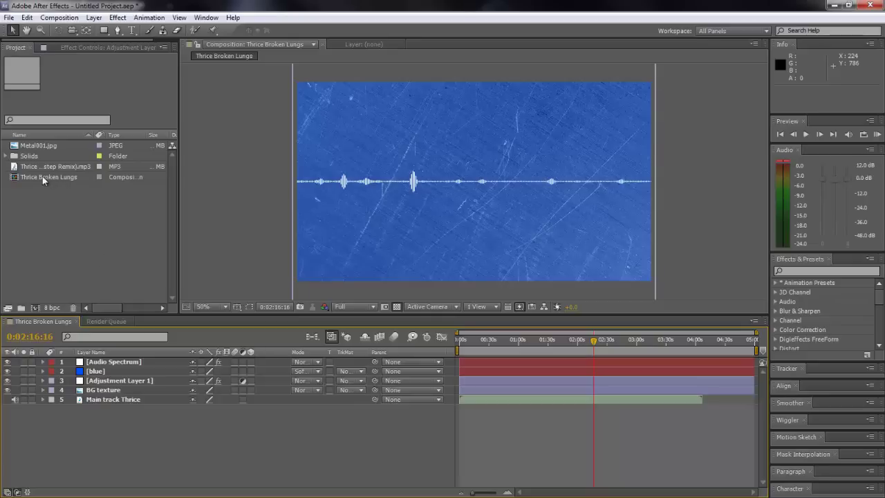
left_click(135, 365)
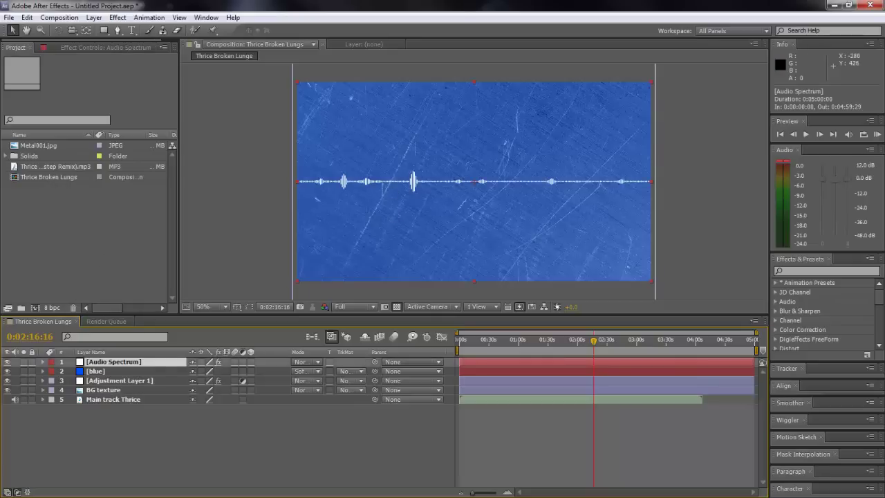
key("alt+Tab")
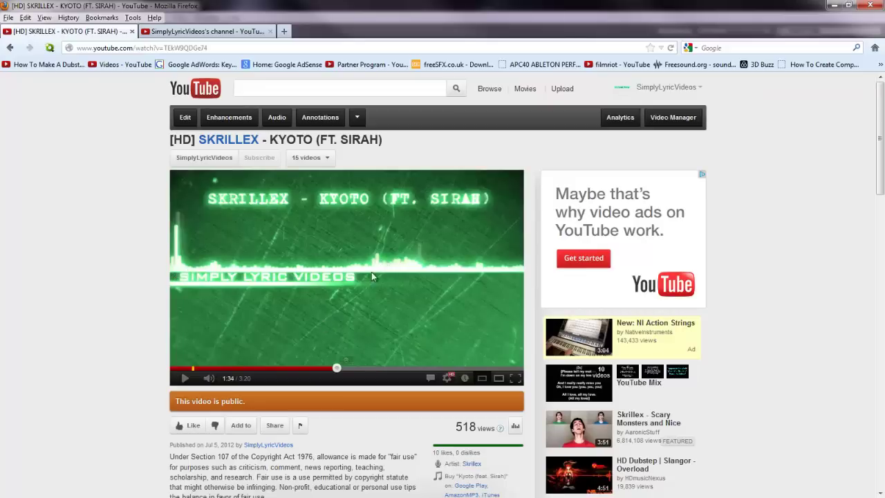
left_click(833, 5)
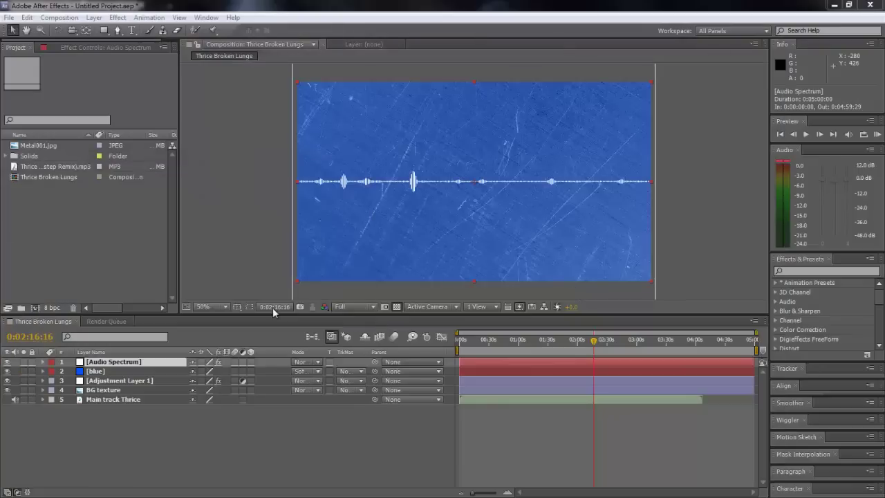
Create a new white solid named 'cut off line'
right_click(186, 443)
mouse_move(276, 340)
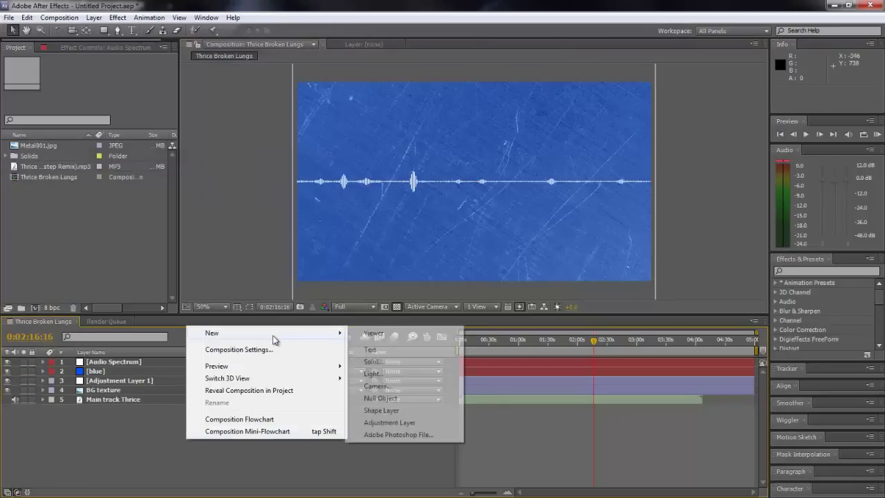
left_click(367, 362)
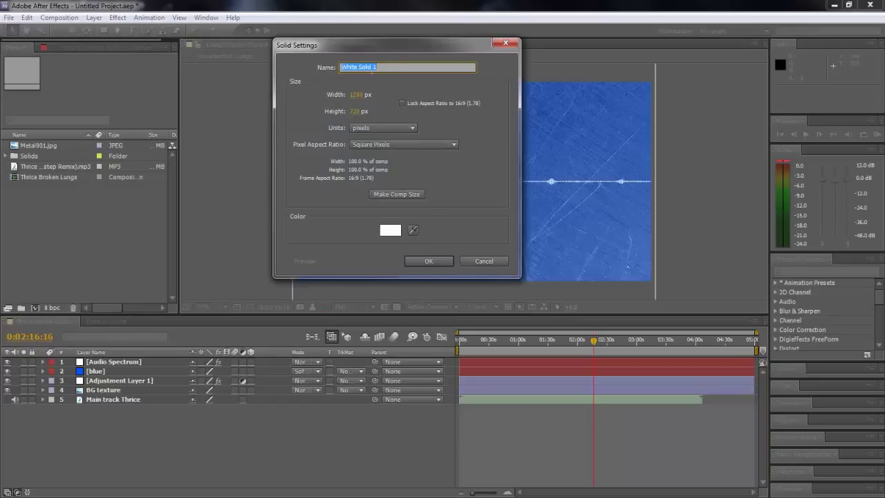
key("BackSpace")
type("cut off line")
left_click(427, 261)
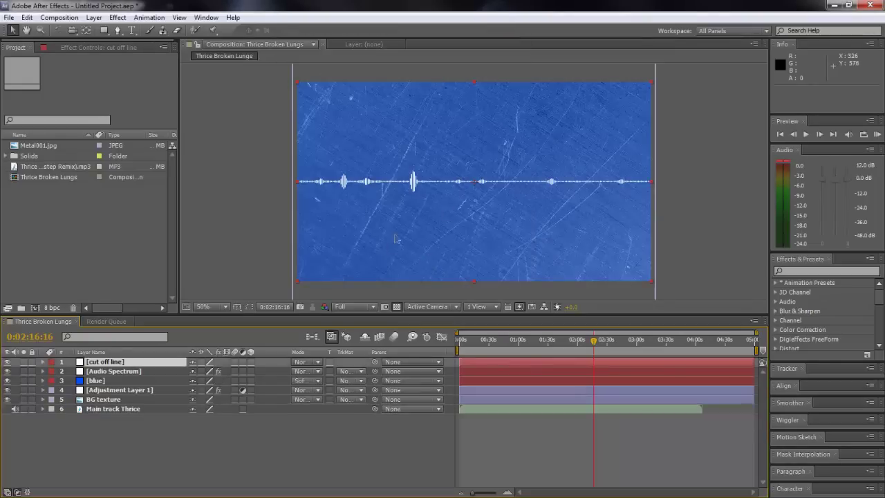
Squash the cut off line into a thin bar and nudge it onto the spectrum's baseline
left_click_drag(474, 84, 482, 185)
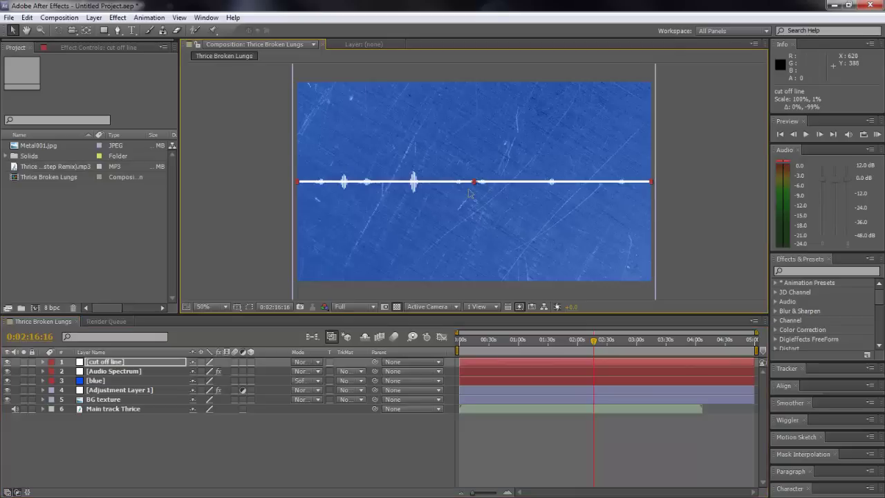
scroll(480, 184, "up", 2)
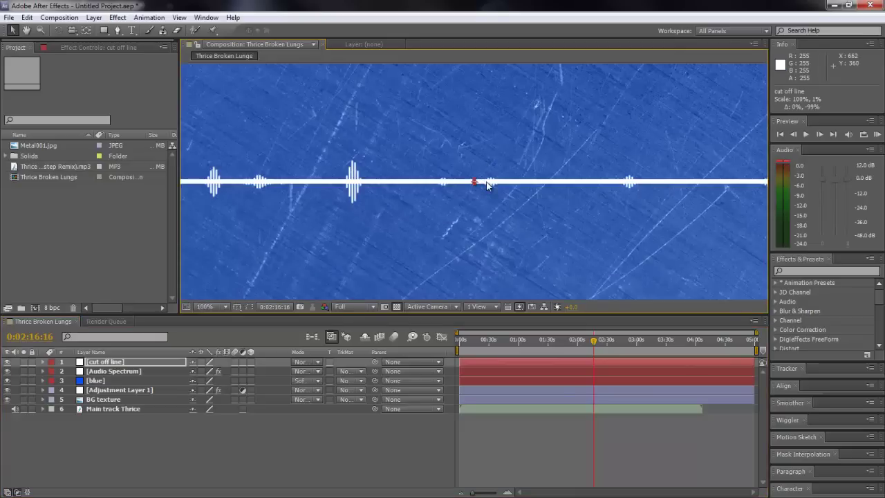
key("Down")
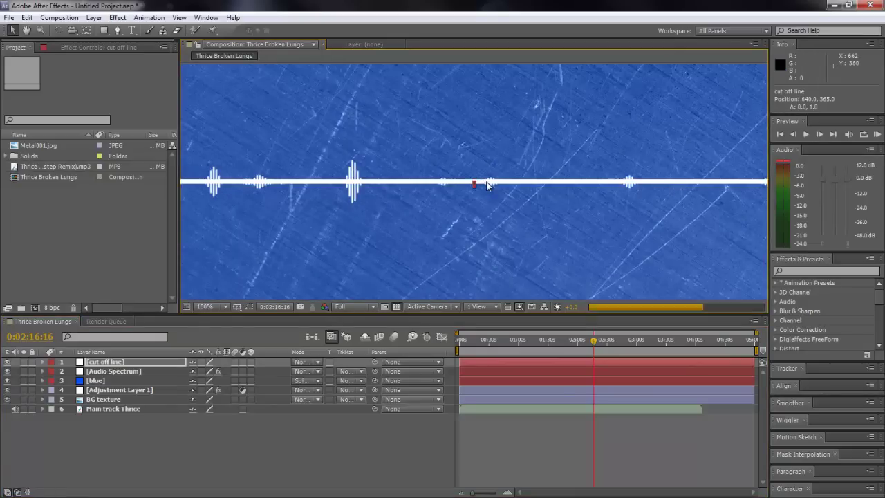
key("Down")
key("Down")
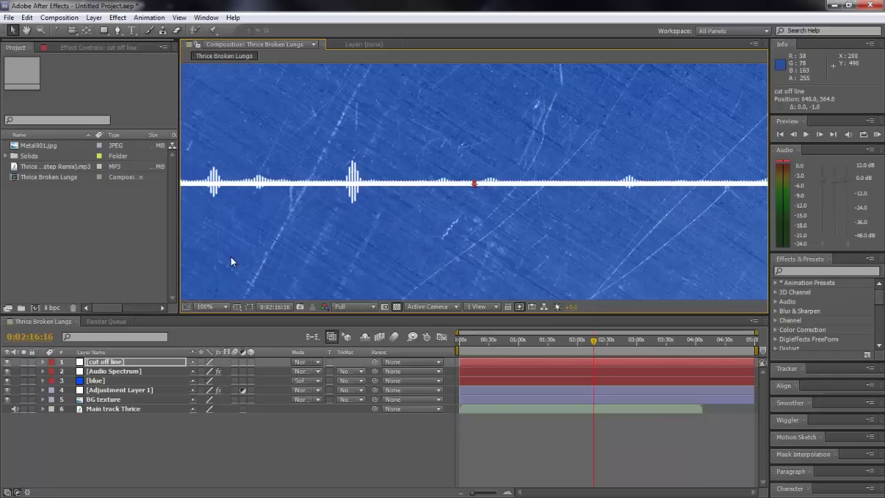
key("Up")
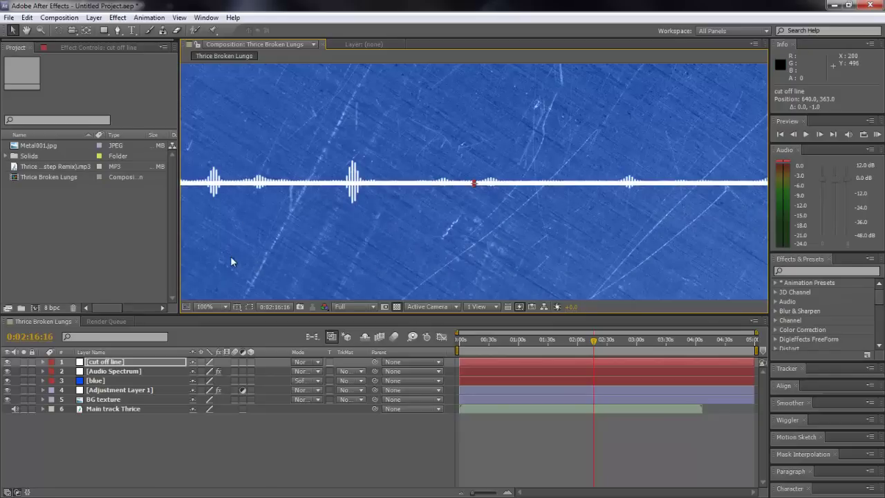
key("Down")
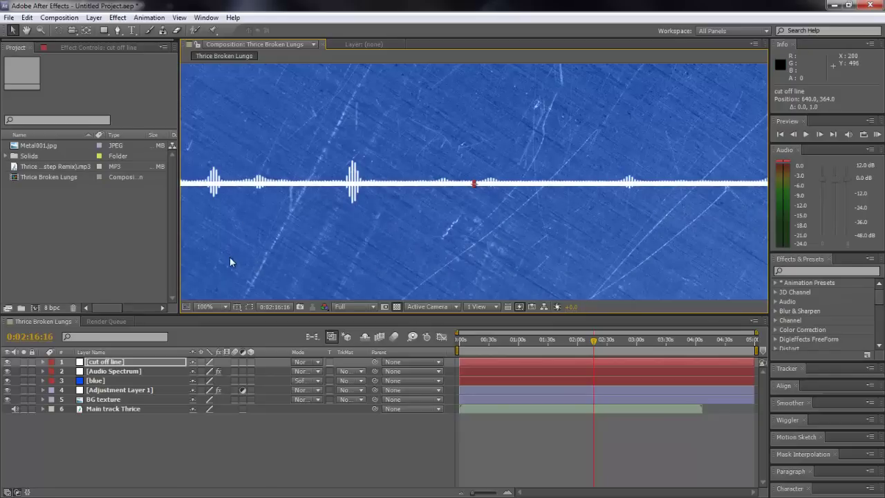
left_click(227, 461)
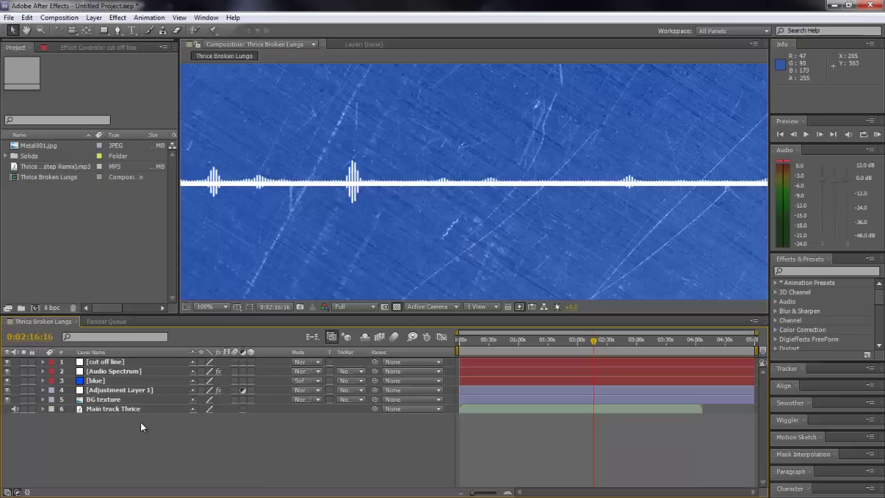
Hide the cut off line, select the Audio Spectrum layer, and switch to the Pen tool
left_click(8, 361)
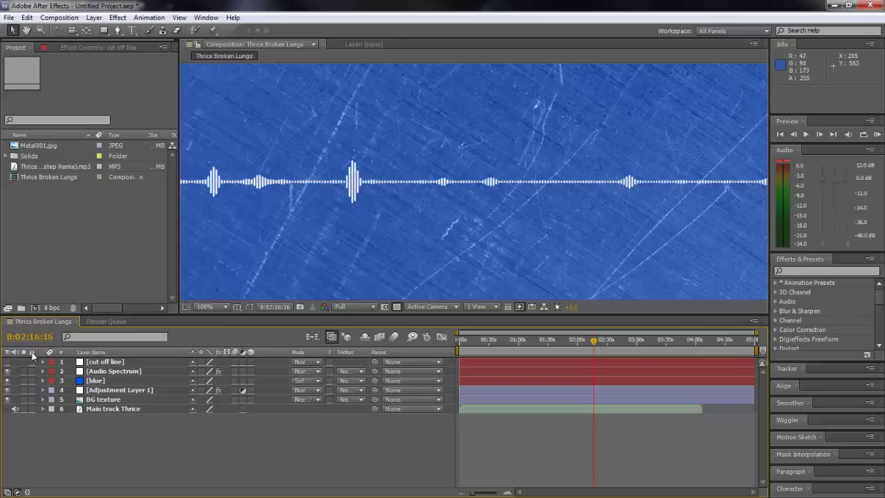
left_click(135, 371)
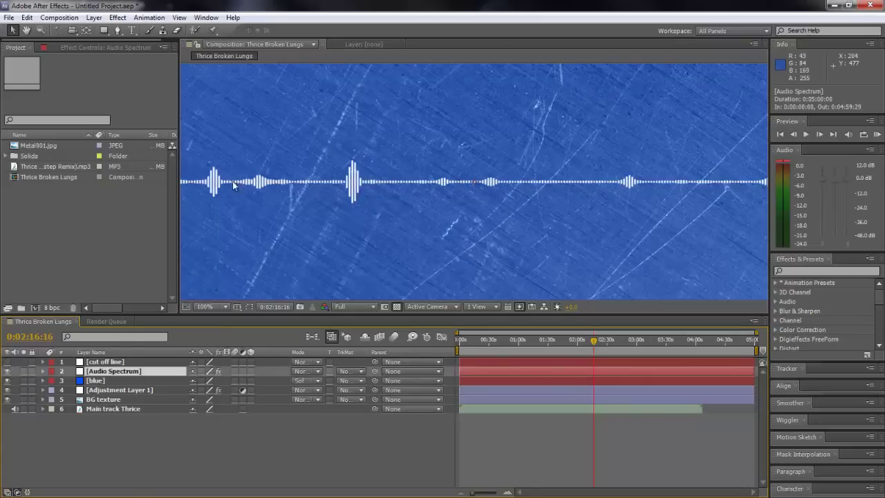
left_click(117, 31)
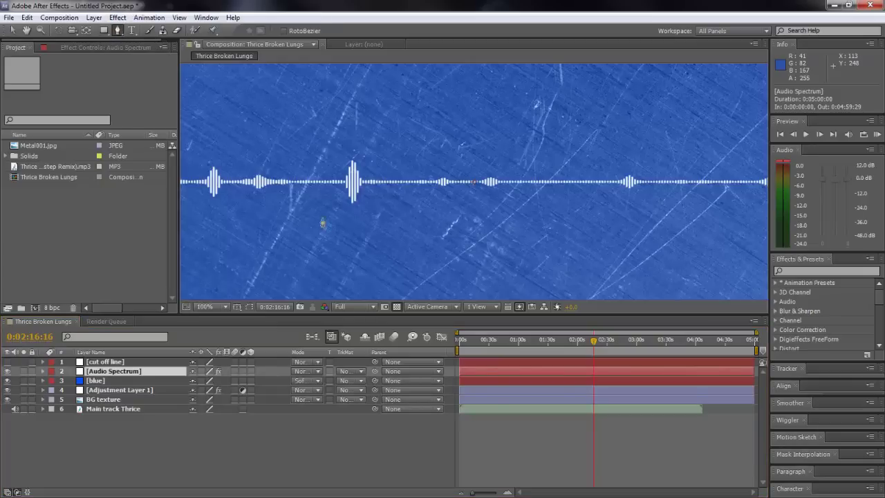
scroll(259, 211, "left", 5)
scroll(351, 199, "up", 2)
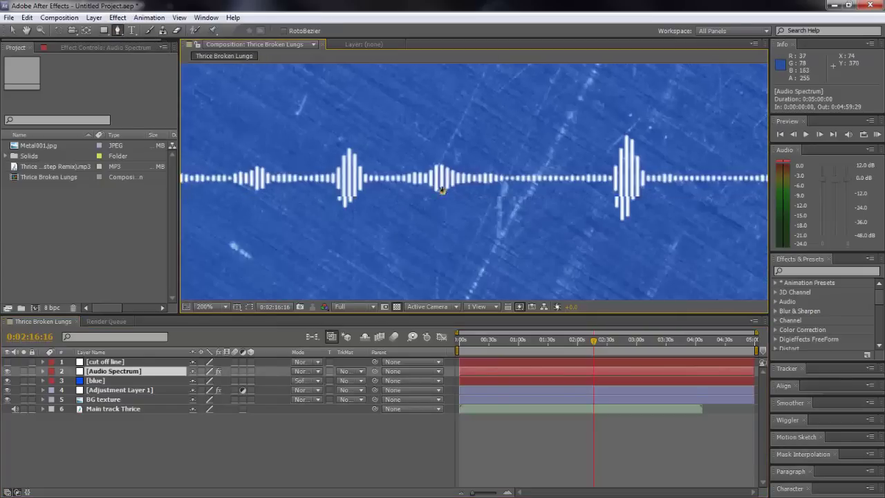
scroll(351, 199, "left", 5)
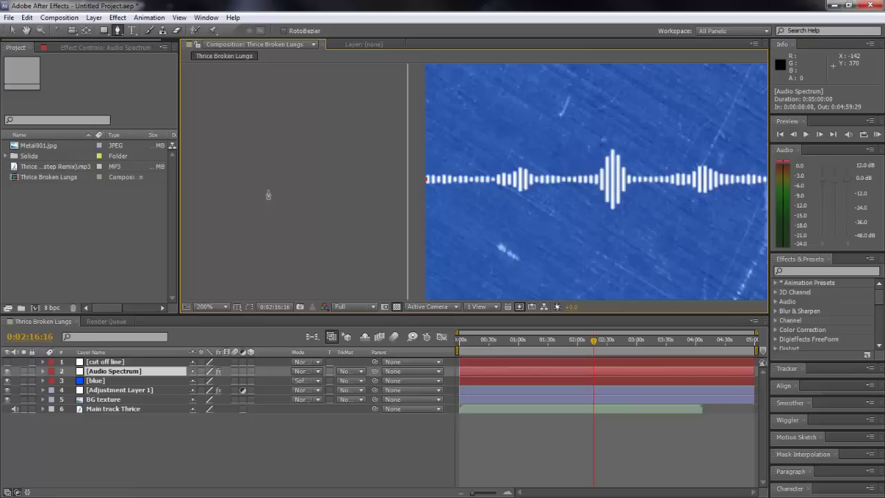
Start the mask with points along the waveform's centre line, past both frame edges
left_click(227, 174)
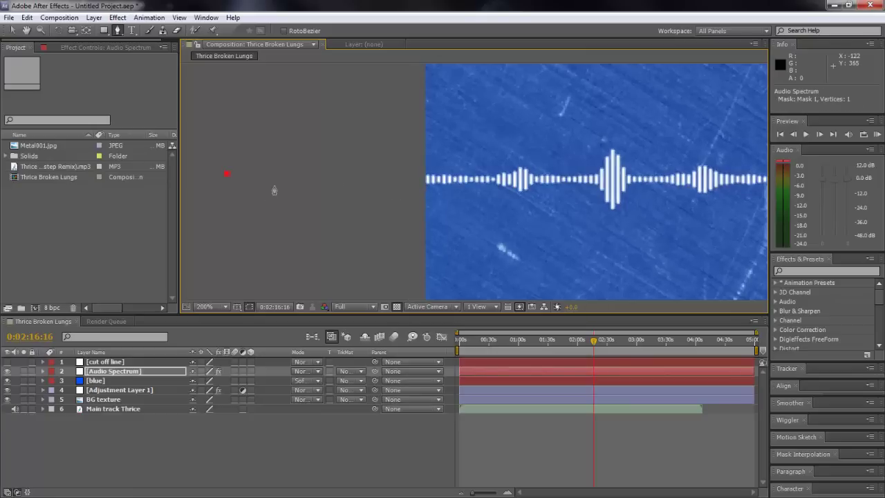
left_click(286, 178)
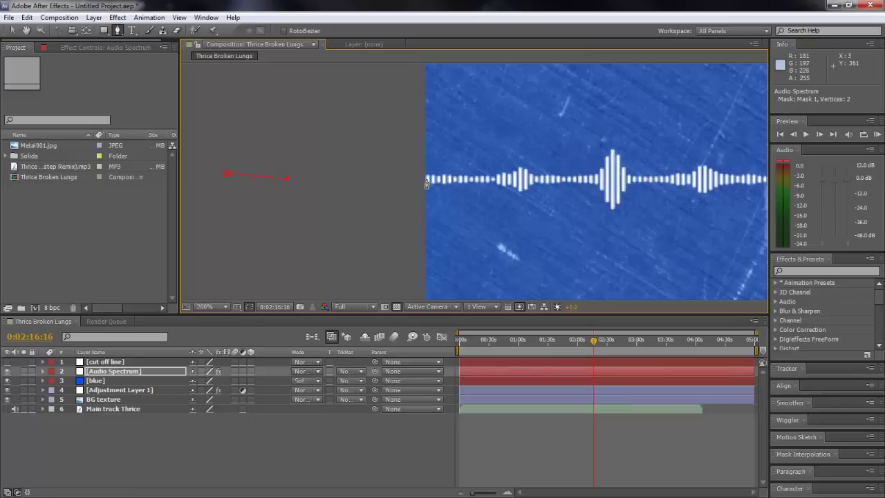
left_click(426, 181)
left_click_drag(574, 181, 383, 188)
left_click_drag(745, 170, 391, 173)
left_click_drag(705, 172, 575, 170)
scroll(502, 183, "up", 1)
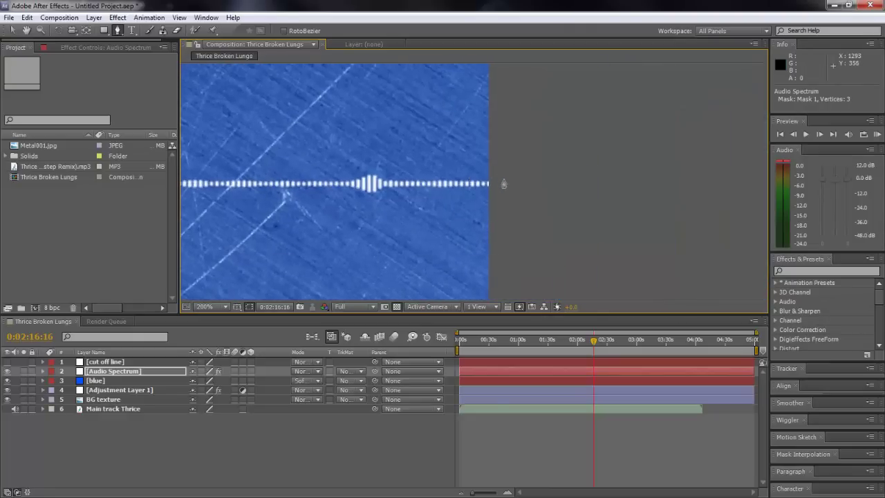
scroll(449, 195, "up", 1)
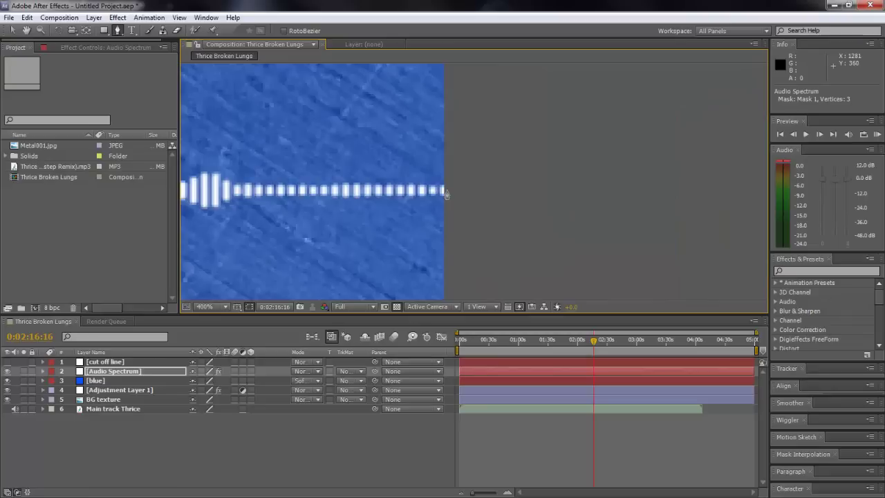
left_click(577, 197)
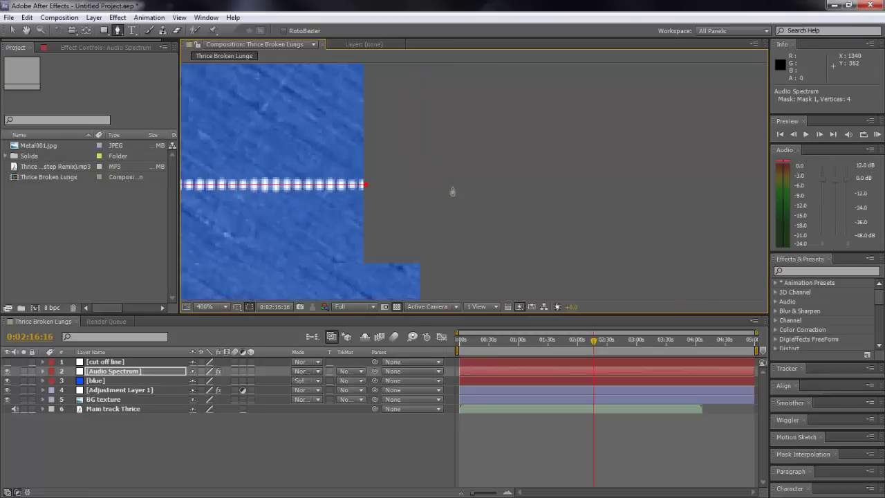
left_click(573, 188)
Continue the mask around the area below the comp and close it at the first point
scroll(567, 204, "down", 4)
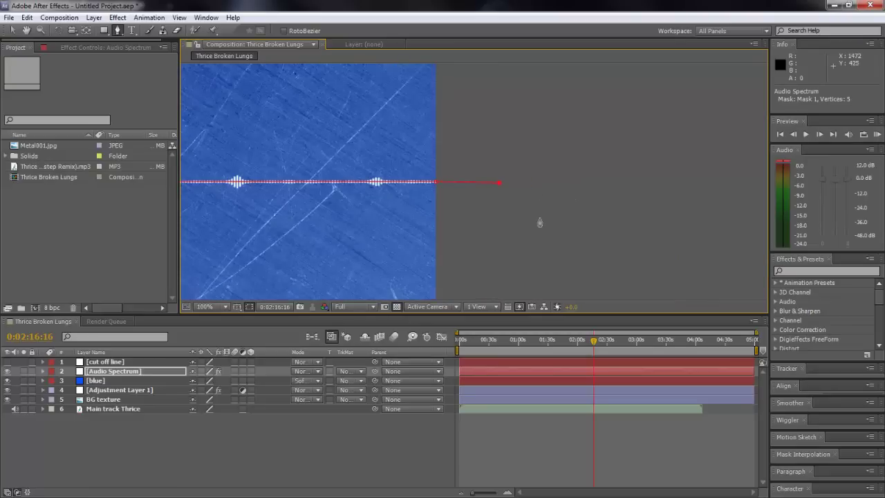
left_click(518, 256)
scroll(483, 254, "down", 1)
left_click(361, 248)
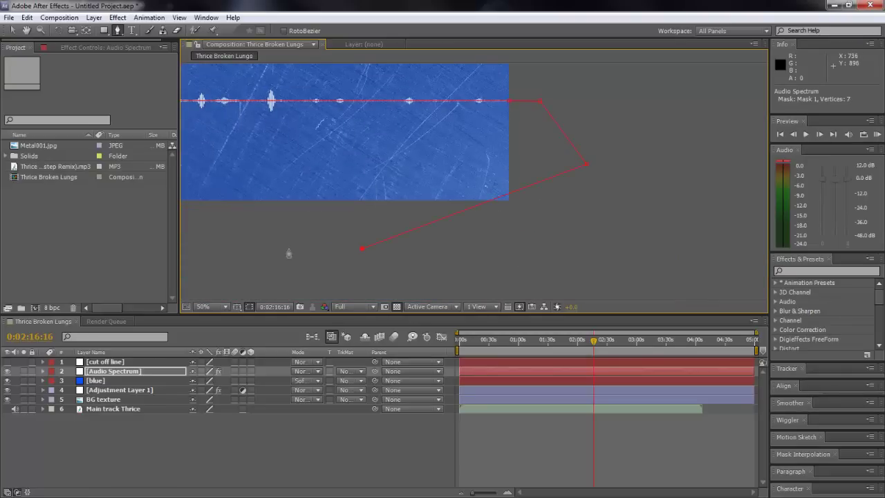
left_click_drag(243, 240, 432, 239)
left_click(333, 246)
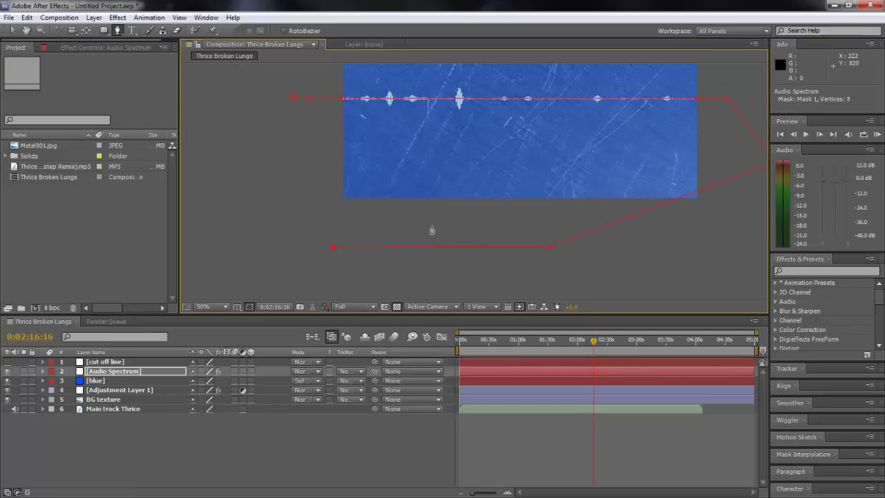
key("ctrl+z")
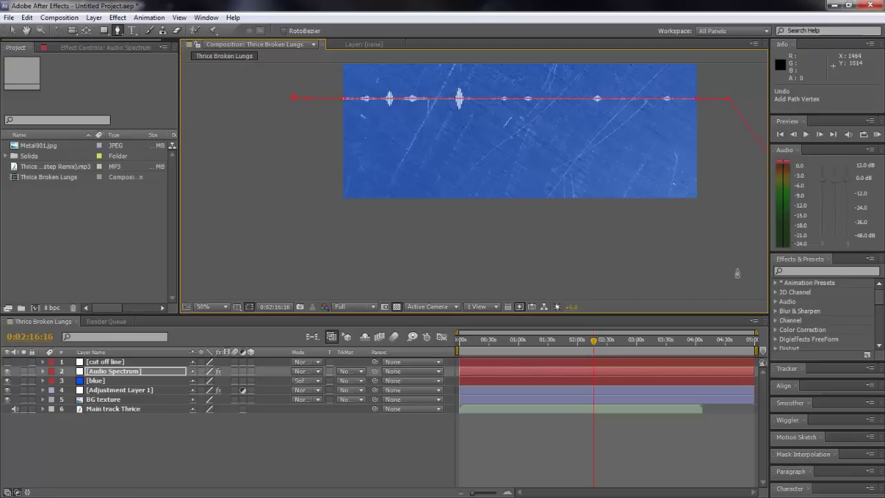
left_click(736, 268)
left_click(471, 270)
left_click(304, 268)
left_click(254, 218)
left_click(255, 143)
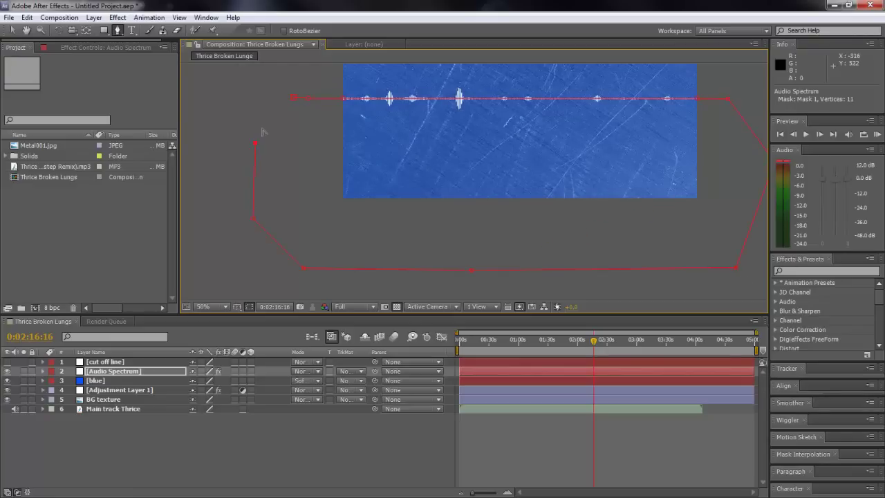
left_click(294, 98)
left_click(155, 373)
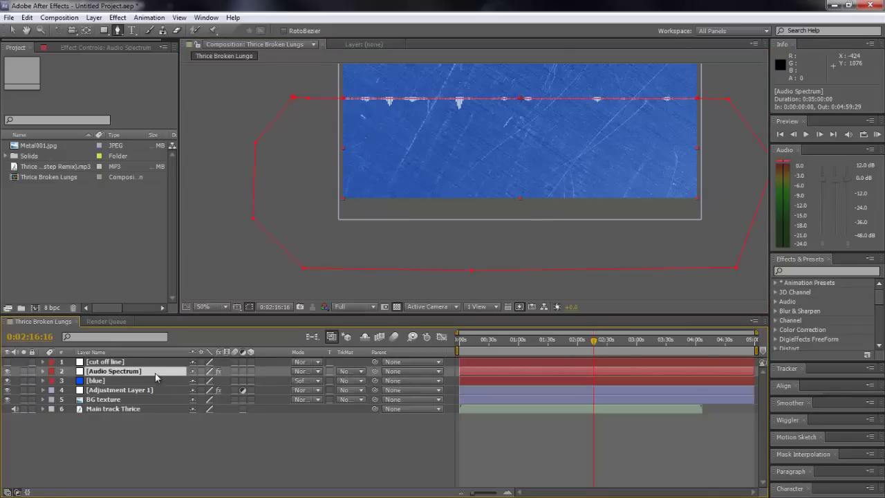
Reveal Mask 1 and set its mode to Subtract
key("m")
left_click(211, 381)
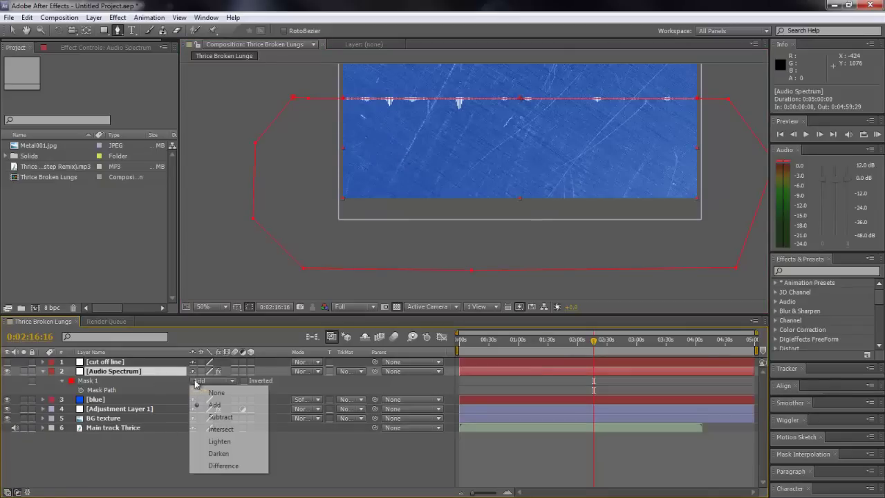
left_click(221, 416)
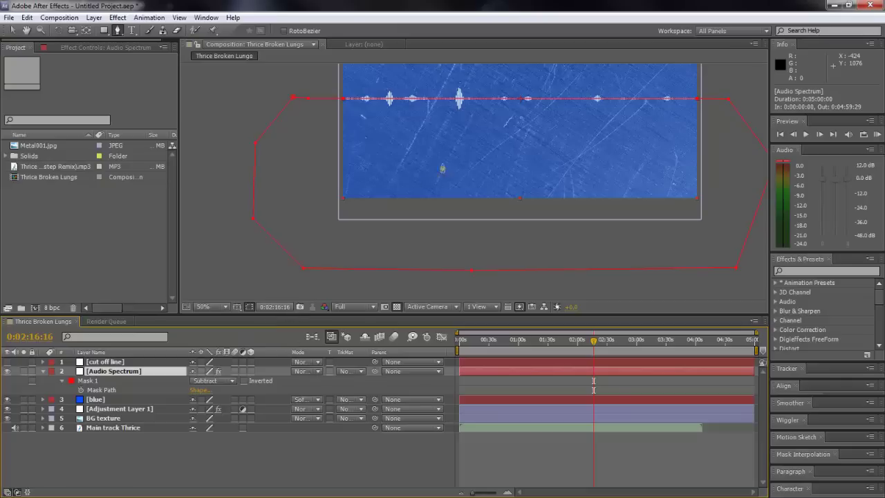
left_click(251, 455)
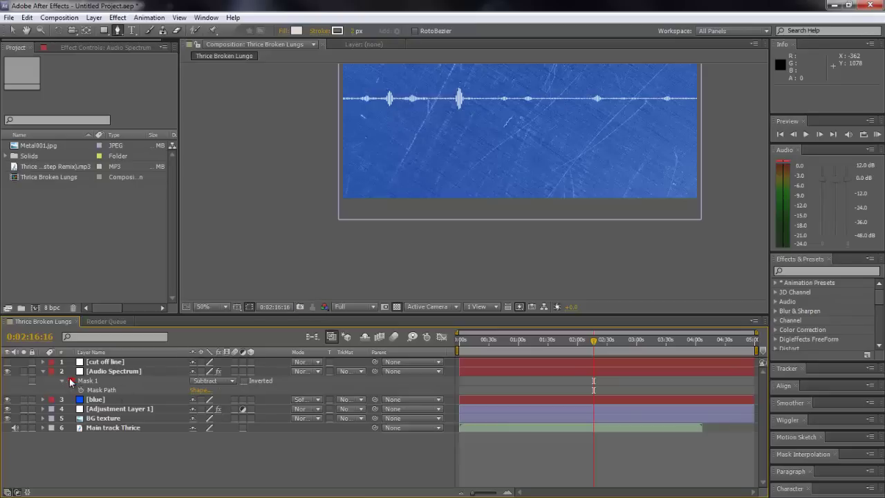
Show the cut off line again and try the mask in Add, Subtract, then None modes
left_click(8, 362)
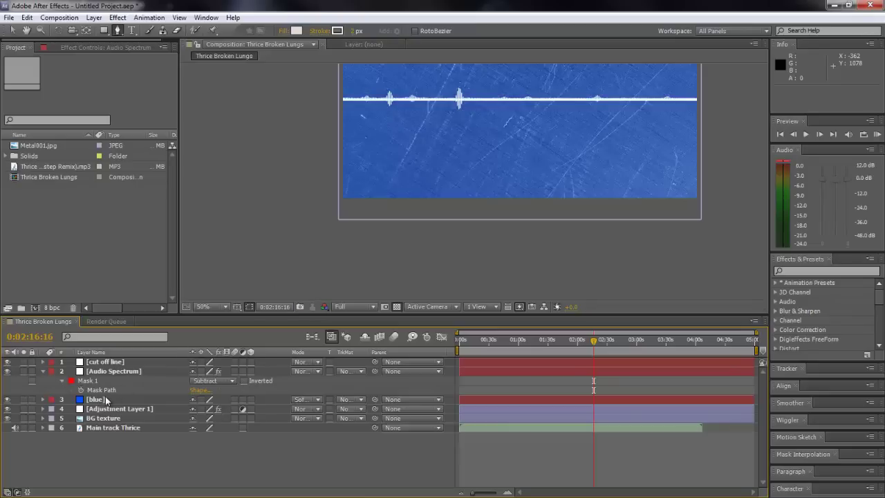
left_click(125, 371)
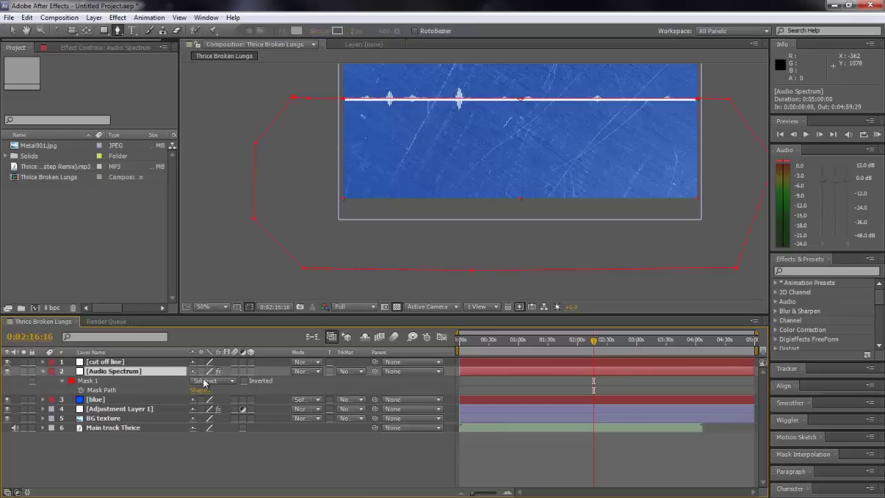
left_click(208, 380)
left_click(214, 404)
left_click(222, 381)
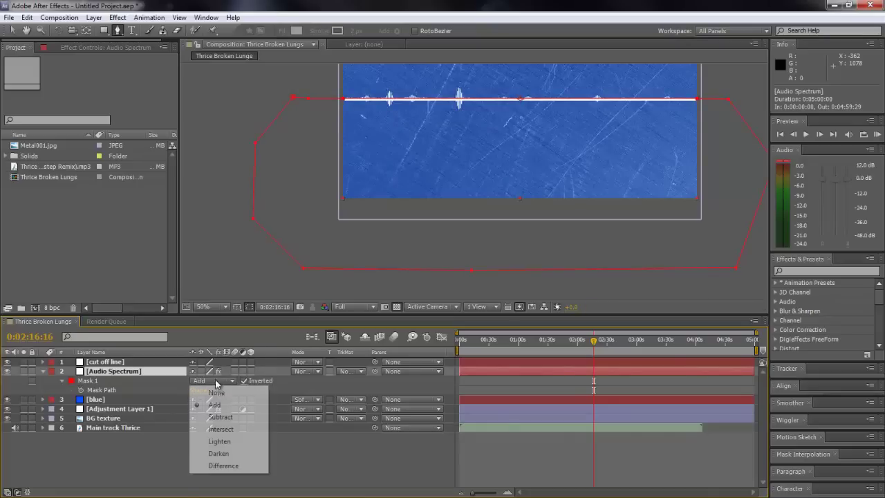
left_click(220, 416)
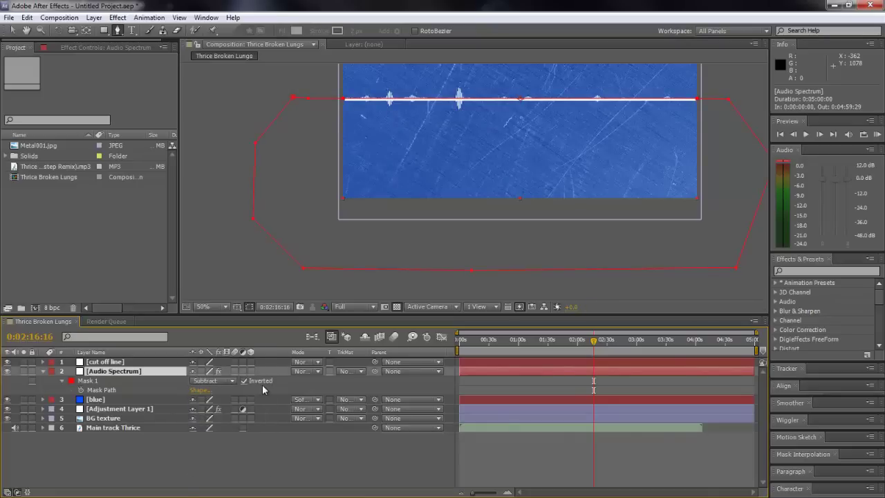
left_click(225, 383)
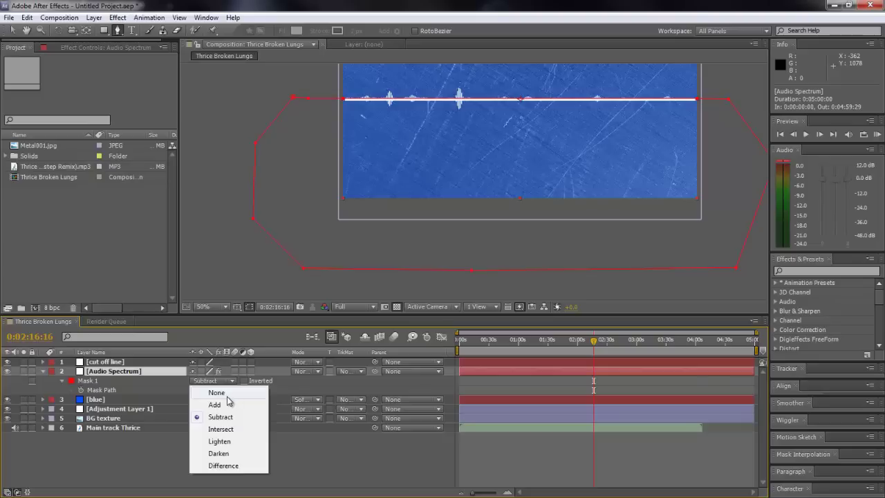
left_click(231, 392)
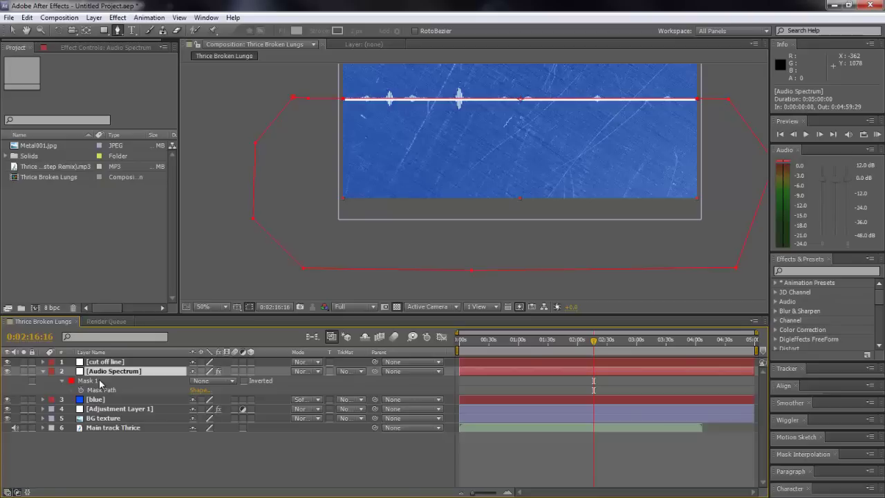
Delete Mask 1, restore it with undo, and collapse the mask properties
left_click(146, 381)
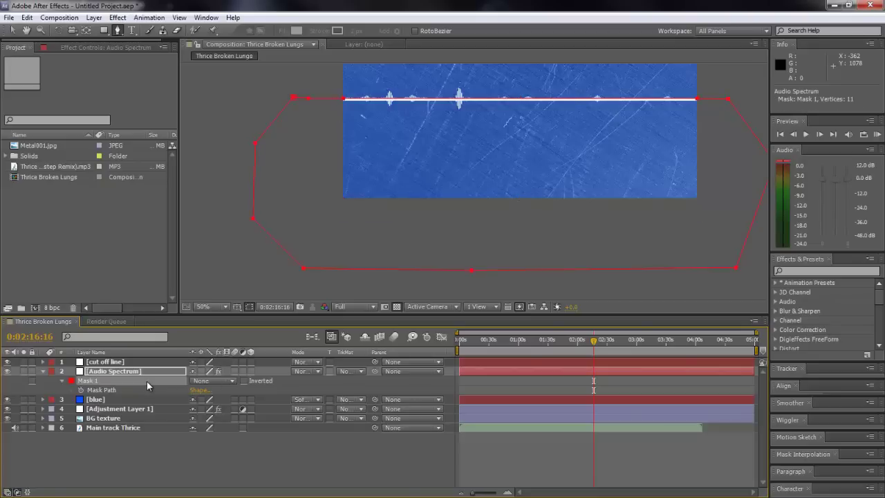
key("Delete")
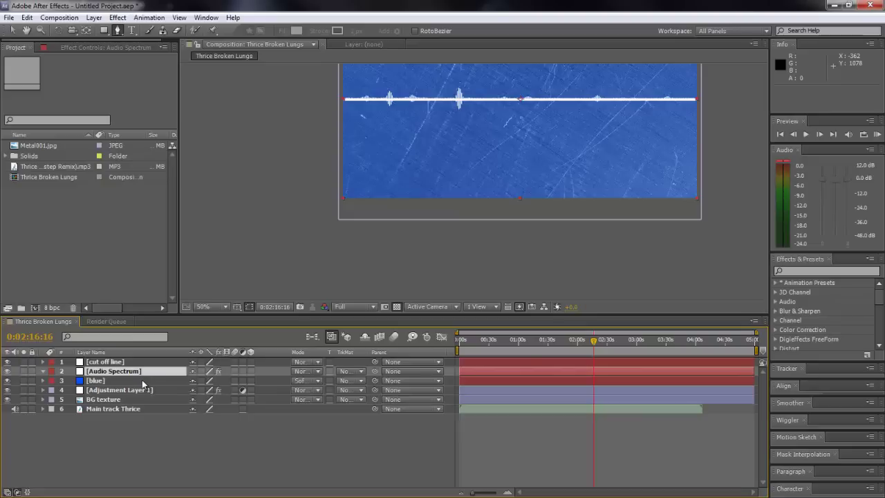
key("ctrl+z")
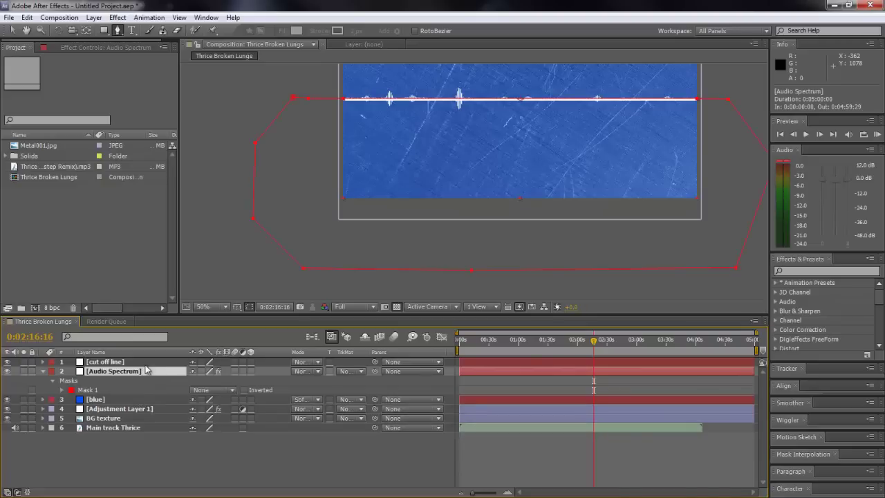
left_click(98, 391)
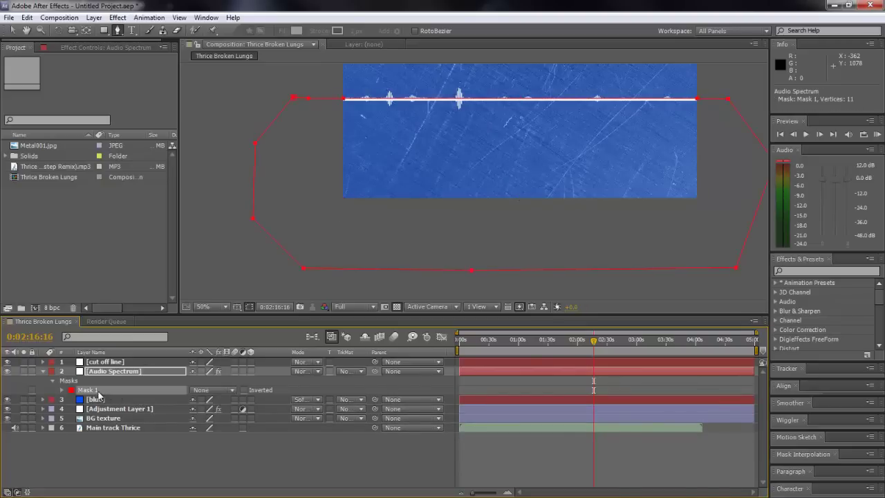
left_click(44, 371)
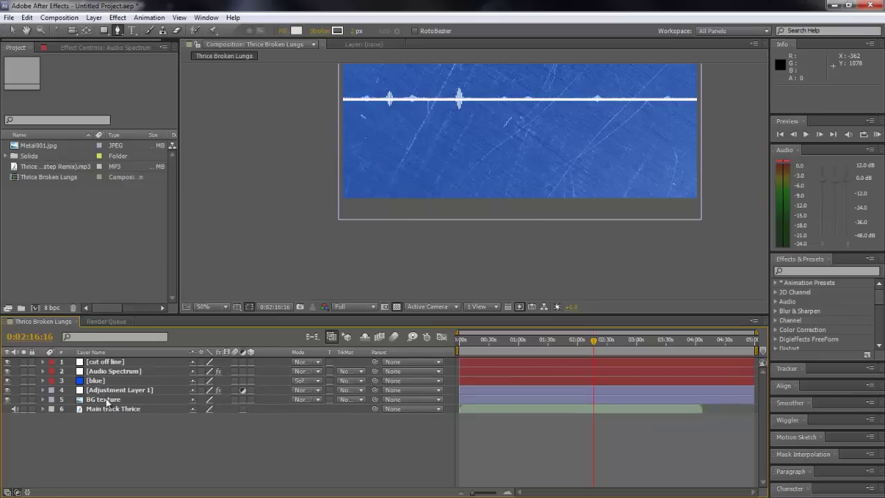
Precompose the BG texture, Adjustment Layer 1 and blue layers into one composition named BG
left_click(107, 400)
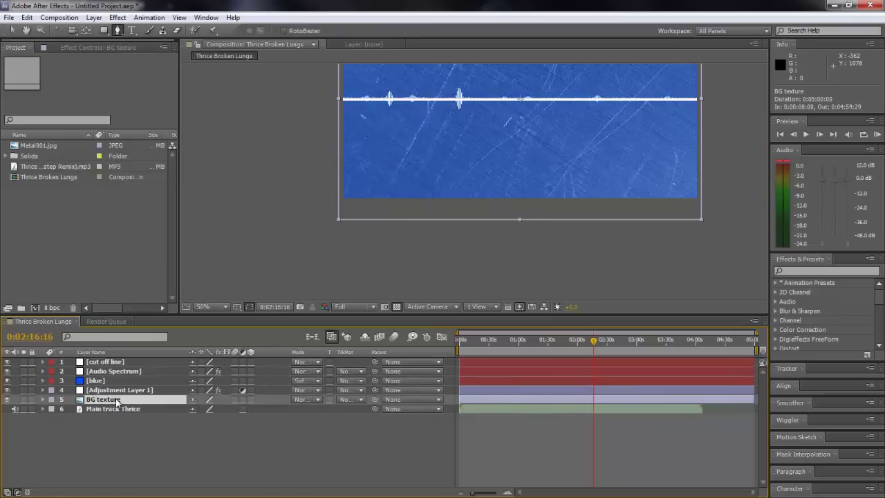
left_click(119, 391, "ctrl")
left_click(104, 381, "ctrl")
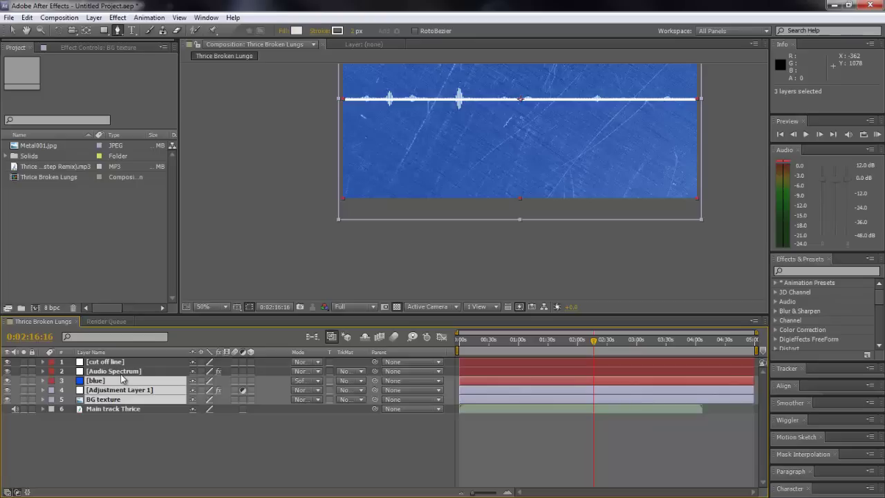
key("ctrl+shift+c")
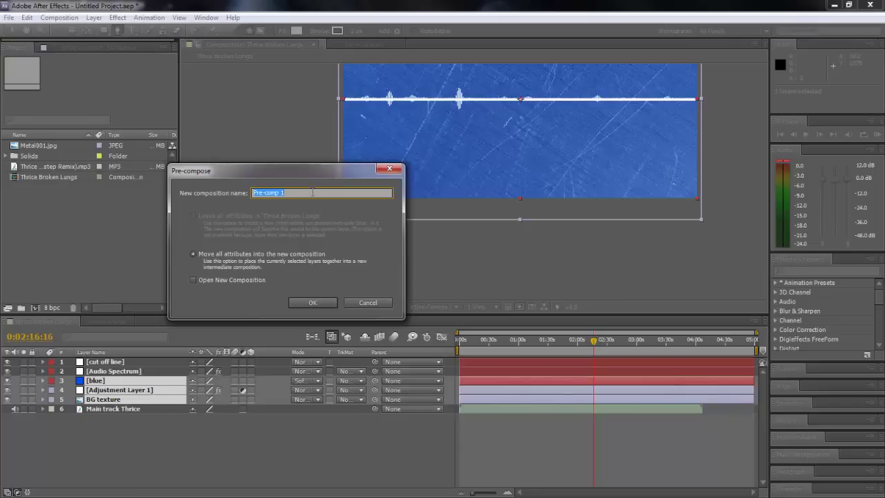
left_click_drag(312, 192, 255, 202)
key("Return")
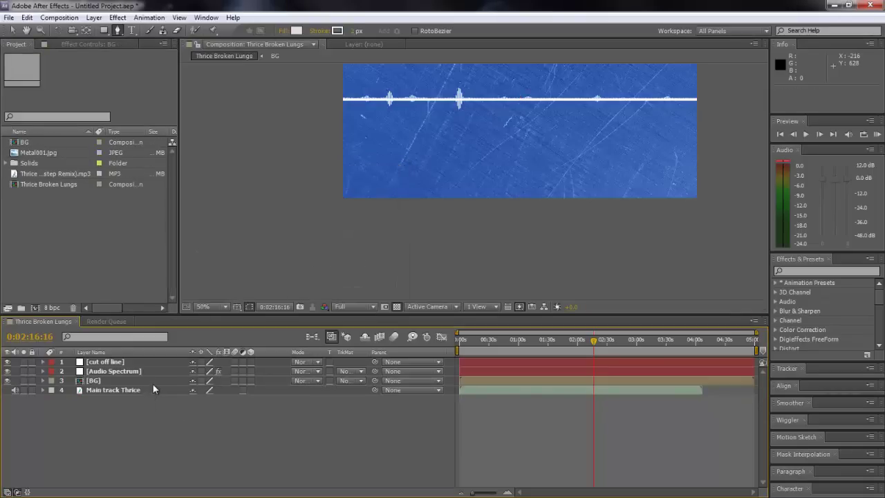
Duplicate the BG precomp layer and move the copy above the Audio Spectrum layer
left_click(156, 381)
key("ctrl+d")
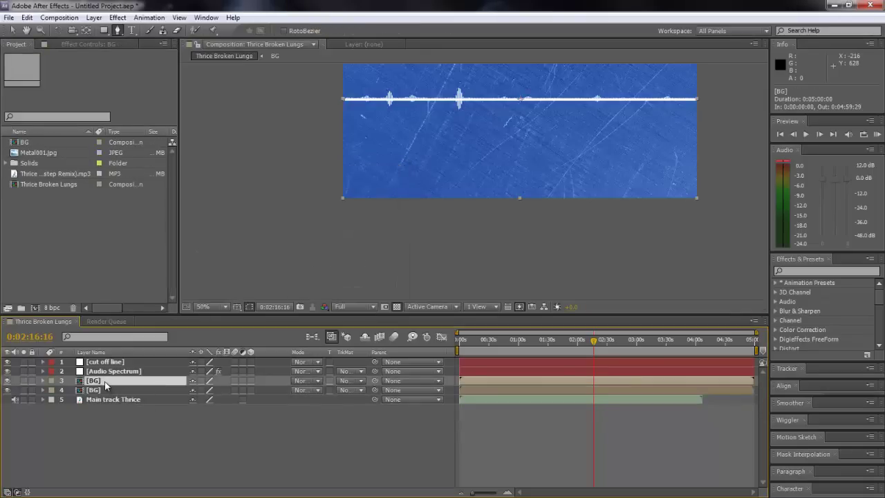
mouse_move(107, 381)
left_mouse_down()
mouse_move(118, 364)
mouse_move(121, 374)
left_mouse_up()
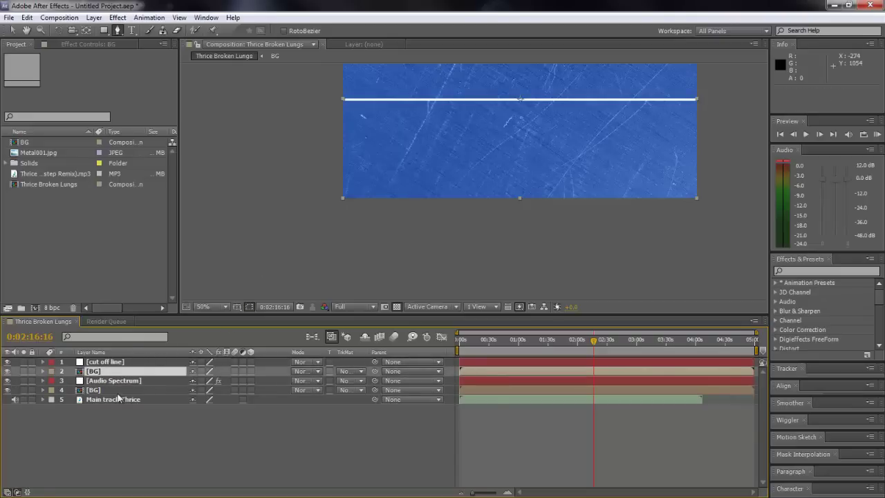
left_click(130, 373)
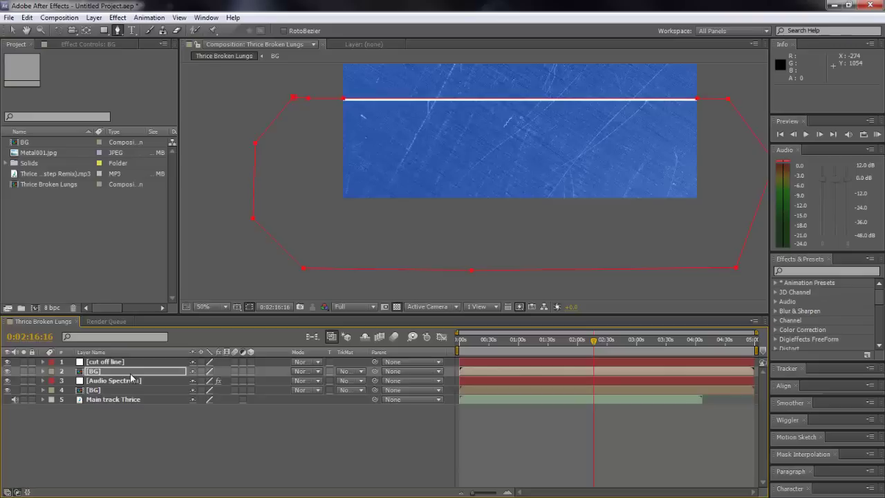
left_click(42, 372)
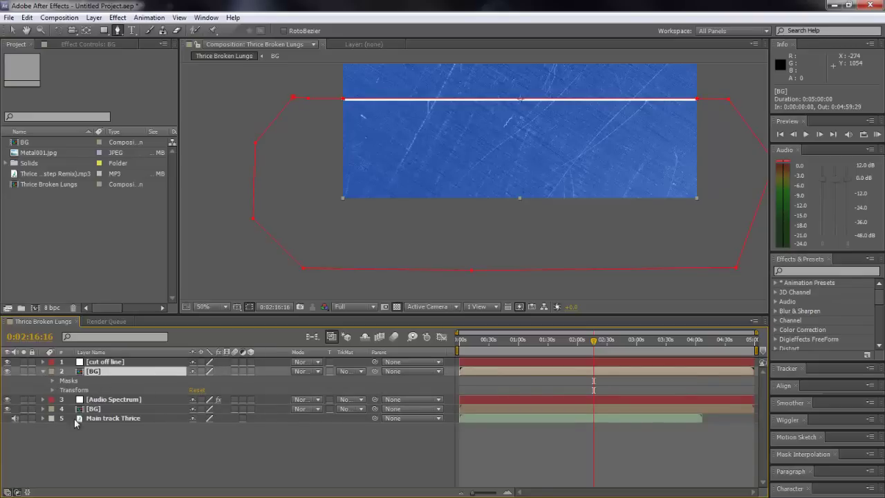
Set the upper BG copy's Mask 1 mode to Add so only upward peaks show
left_click(119, 469)
left_click(104, 372)
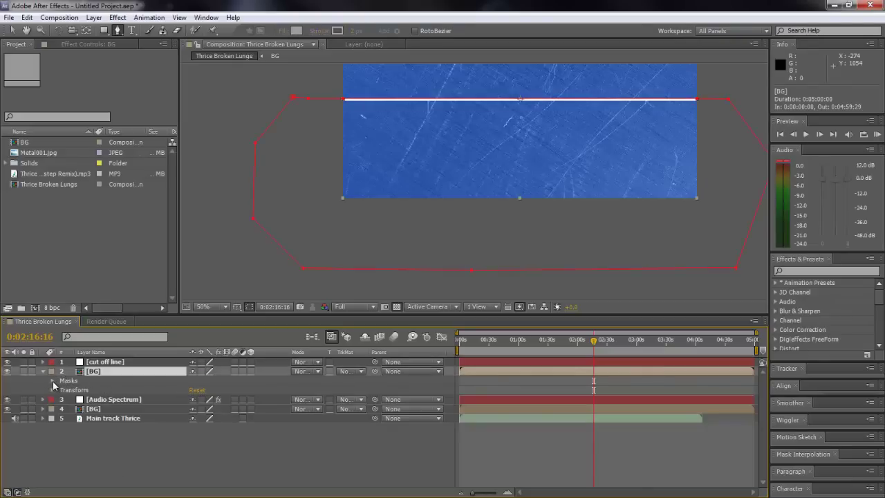
left_click(53, 381)
left_click(212, 389)
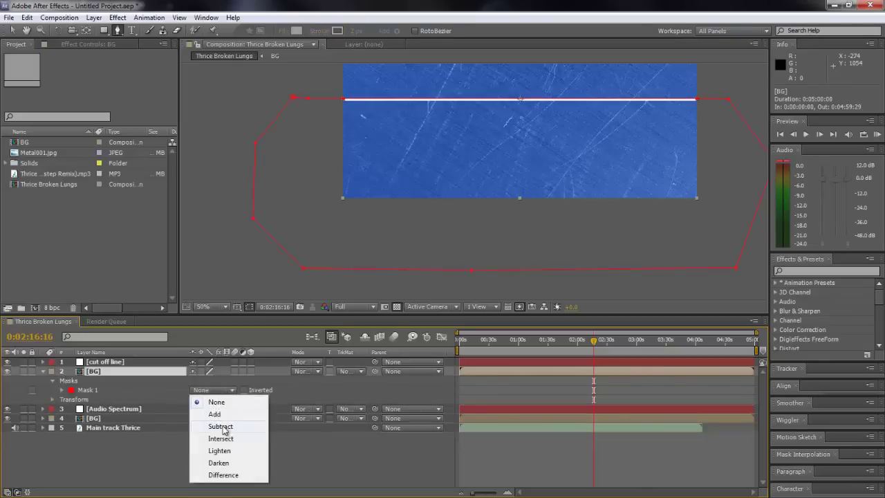
left_click(233, 426)
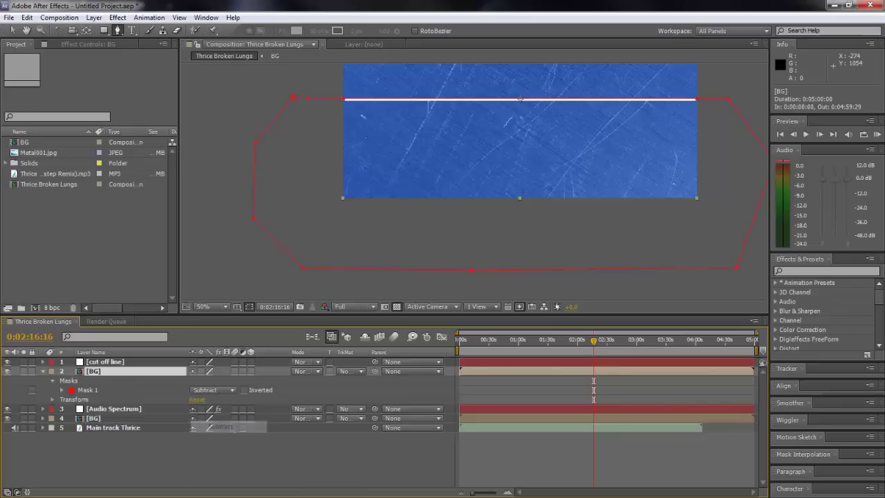
left_click(206, 390)
left_click(227, 414)
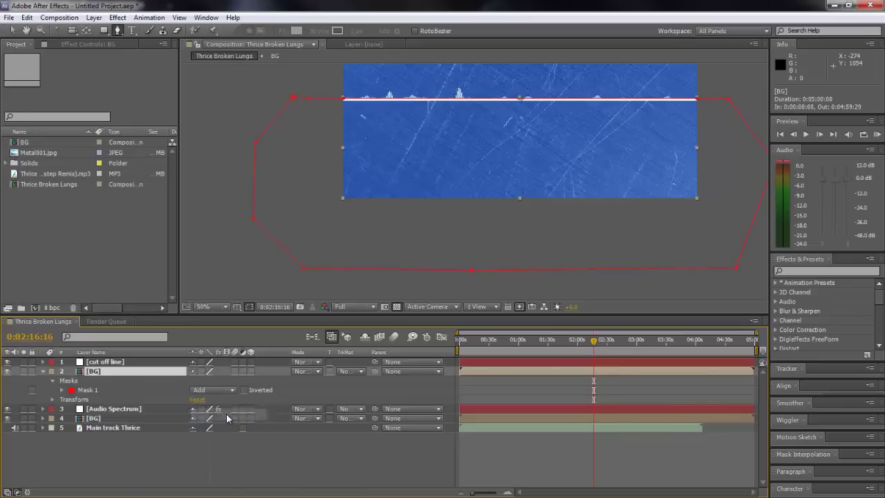
left_click(234, 473)
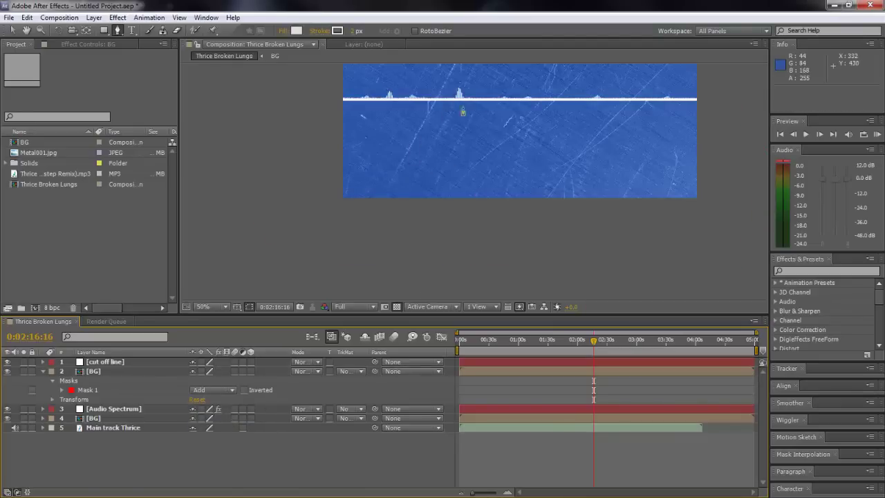
Search 'glo' in Effects & Presets and apply Stylize > Glow to the Audio Spectrum layer
scroll(415, 208, "up", 5)
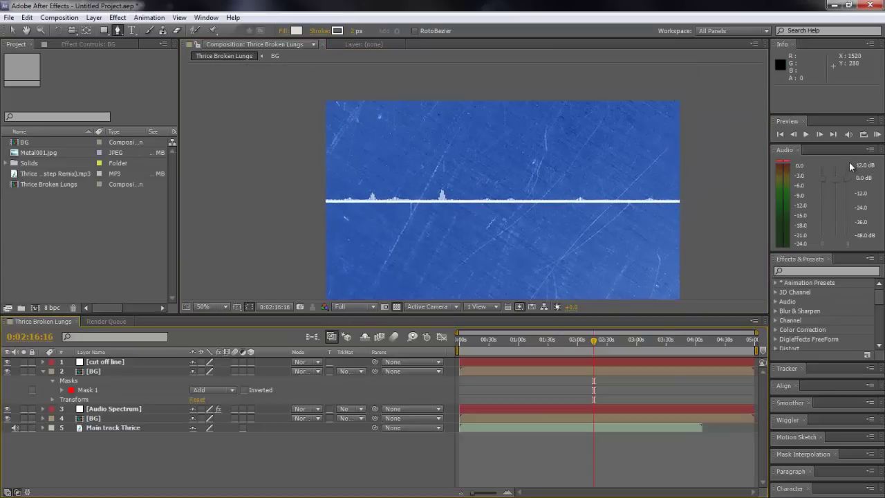
left_click(816, 270)
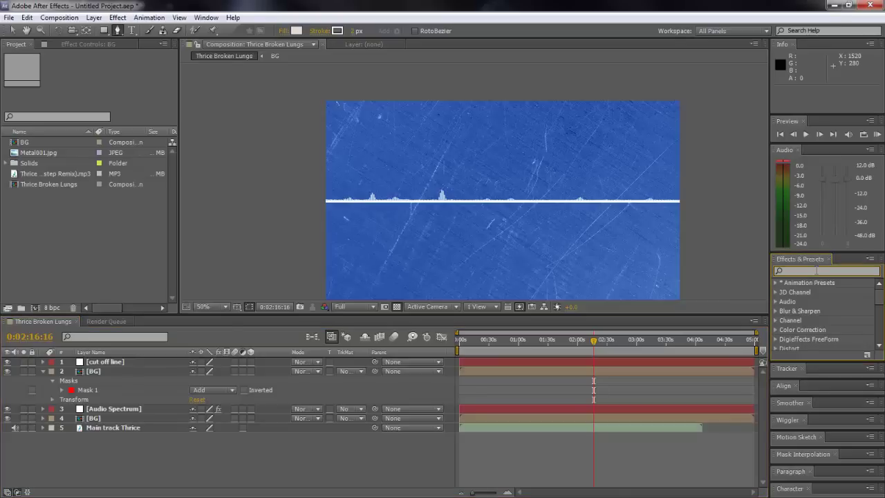
type("glow")
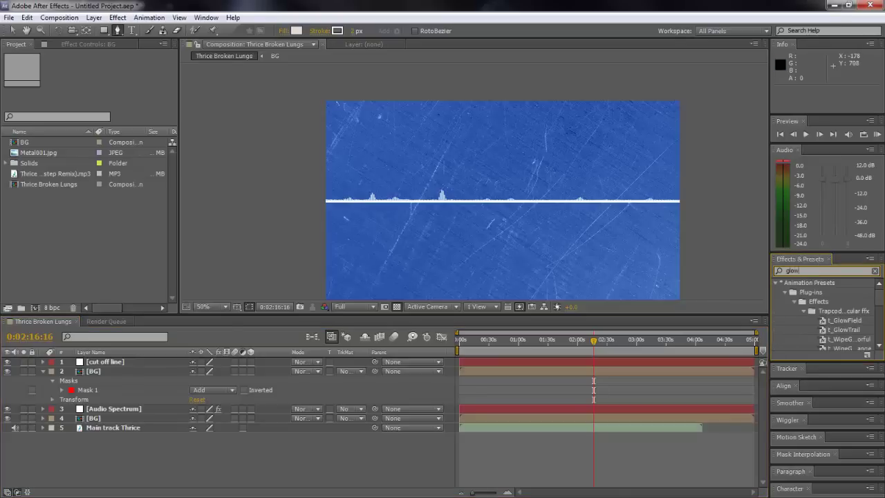
key("alt+Tab")
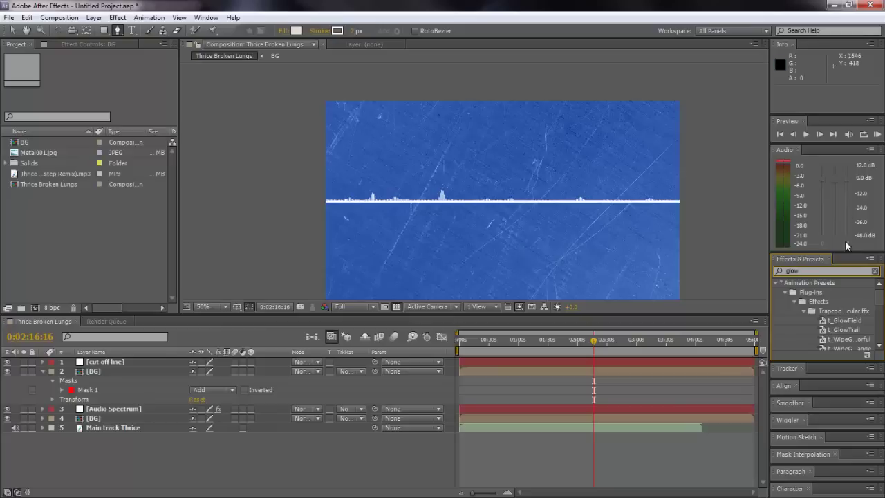
left_click(774, 282)
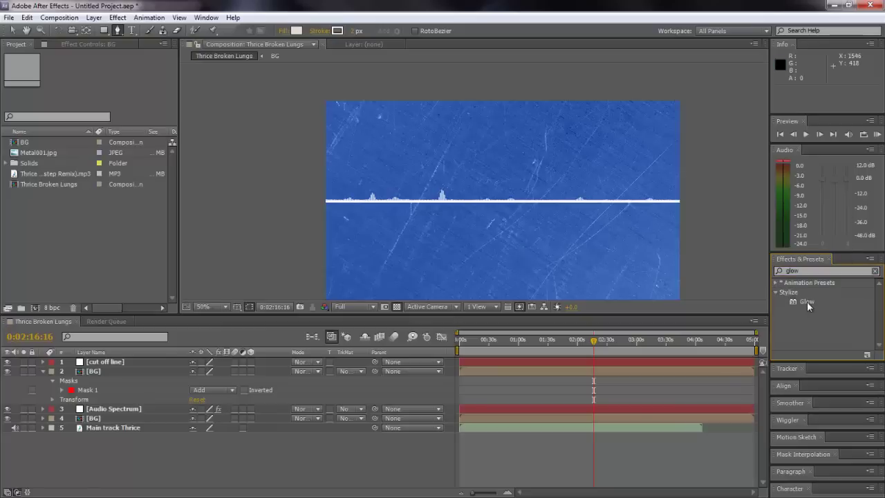
left_click_drag(806, 302, 127, 413)
Adjust the spectrum's Glow Radius, and add Glow to the cut off line with radius 22
key("v")
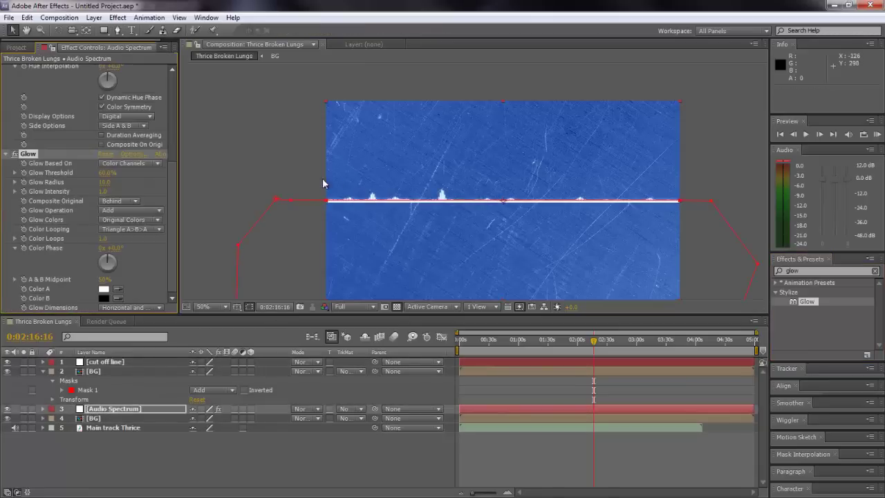
key("slash")
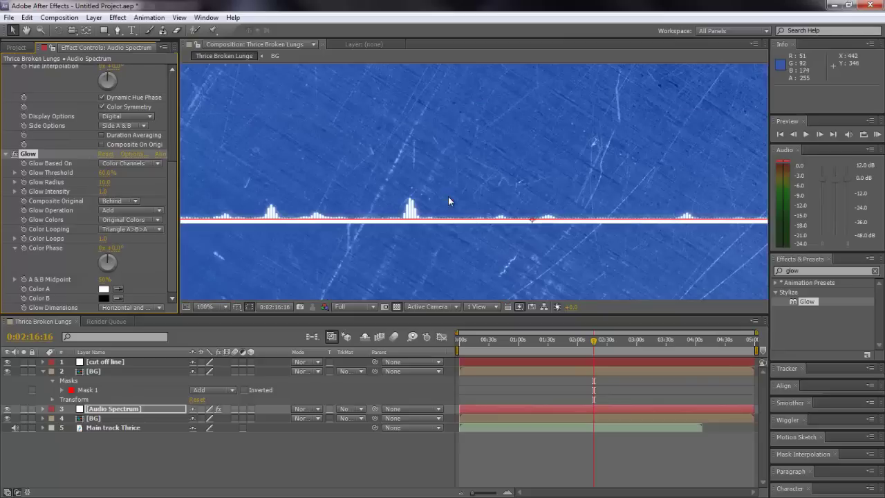
key("comma")
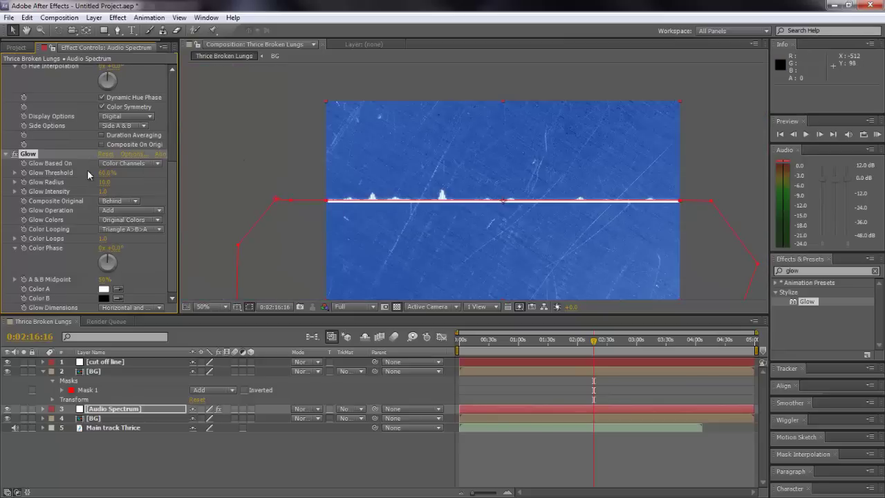
left_click_drag(105, 184, 198, 184)
left_click_drag(806, 299, 116, 365)
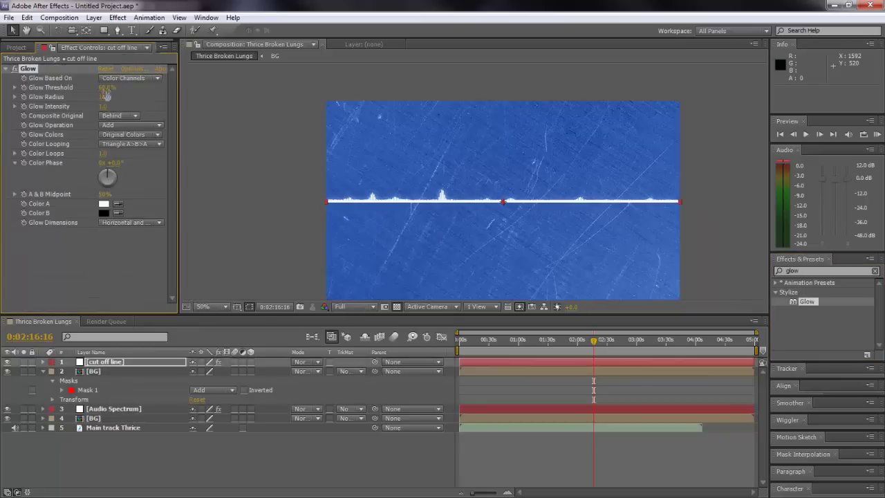
left_click_drag(103, 97, 185, 255)
left_click(275, 425)
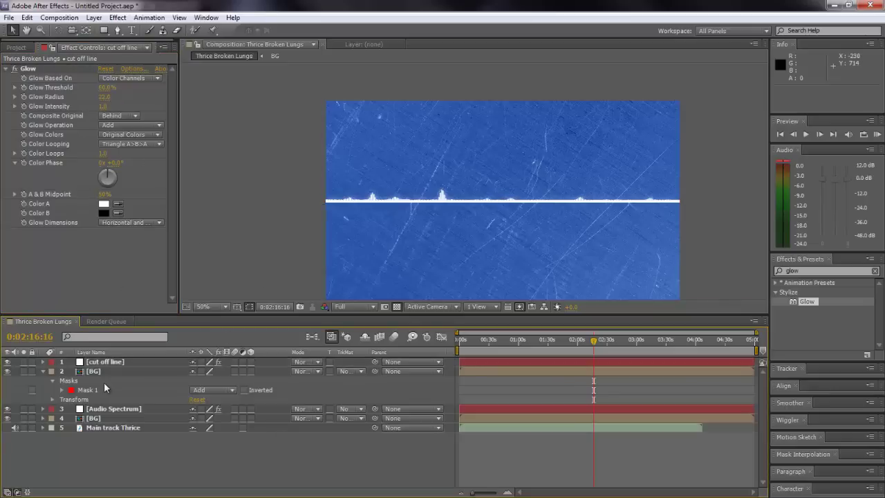
Search 'gaussian' and apply Gaussian Blur to the Audio Spectrum and cut off line layers
double_click(817, 270)
key("BackSpace")
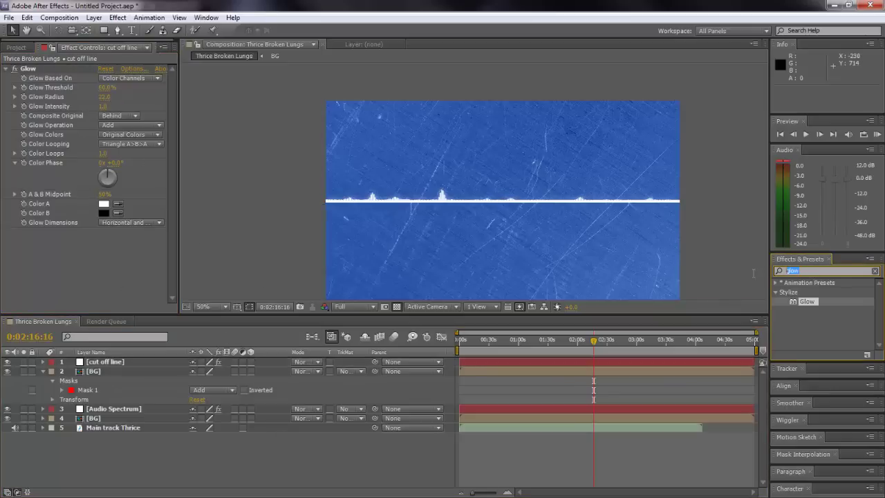
type("gaus")
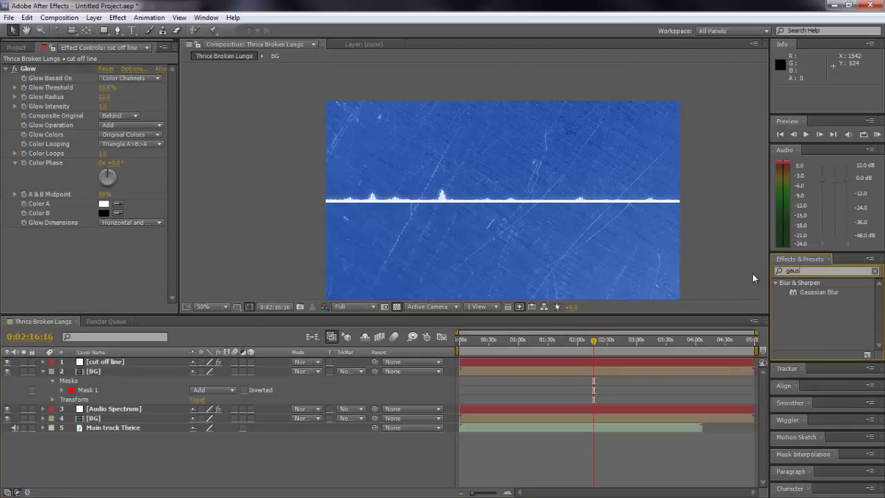
type("sian")
left_click_drag(817, 291, 103, 408)
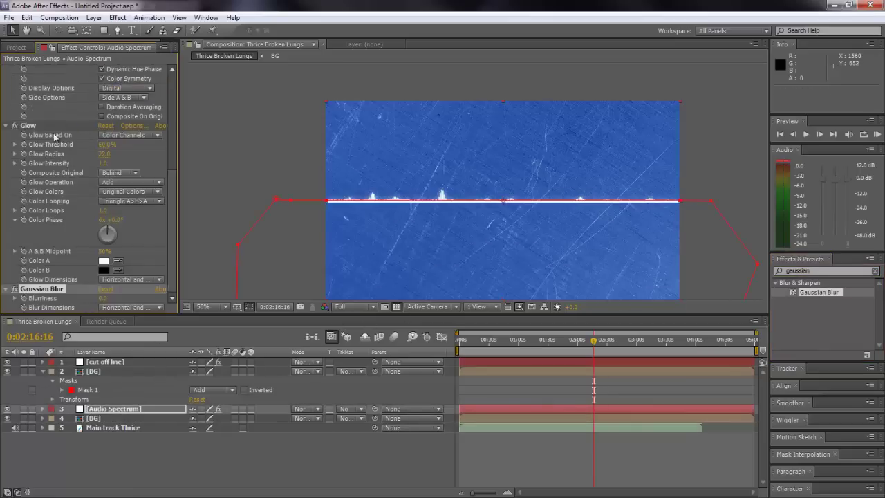
left_click(104, 298)
scroll(43, 291, "up", 1)
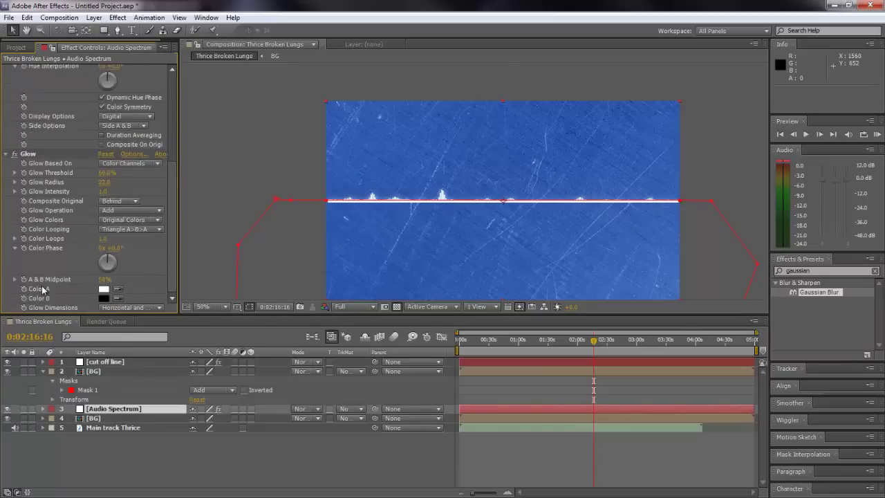
left_click_drag(817, 291, 114, 361)
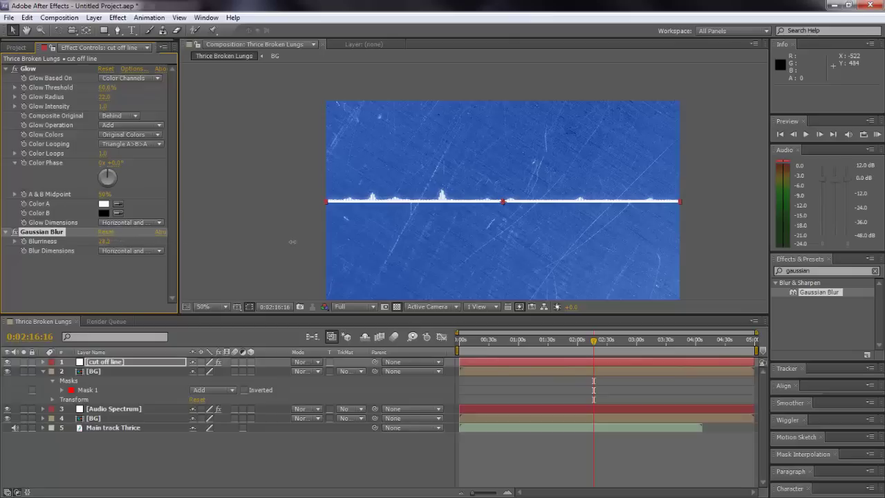
Scrub the cut off line's Gaussian Blur Blurriness up to about 192.6
left_click_drag(292, 241, 468, 239)
left_click_drag(682, 231, 723, 231)
key("period")
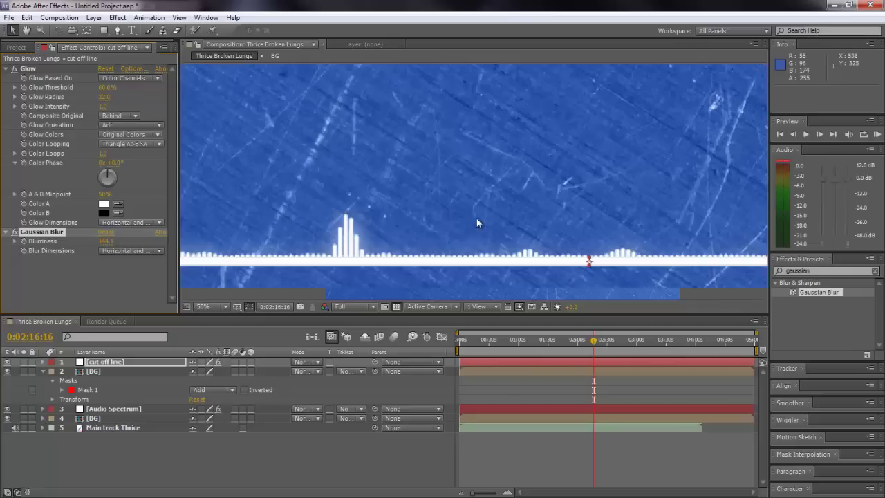
key("comma")
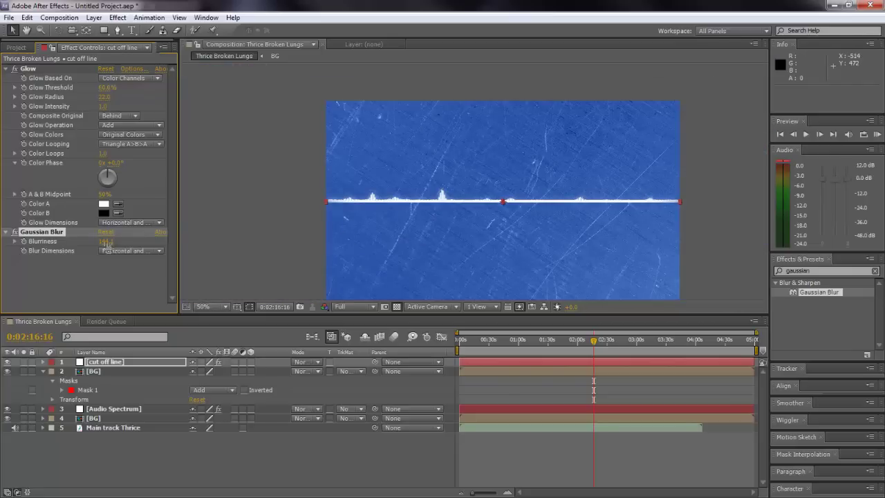
left_click_drag(180, 241, 445, 230)
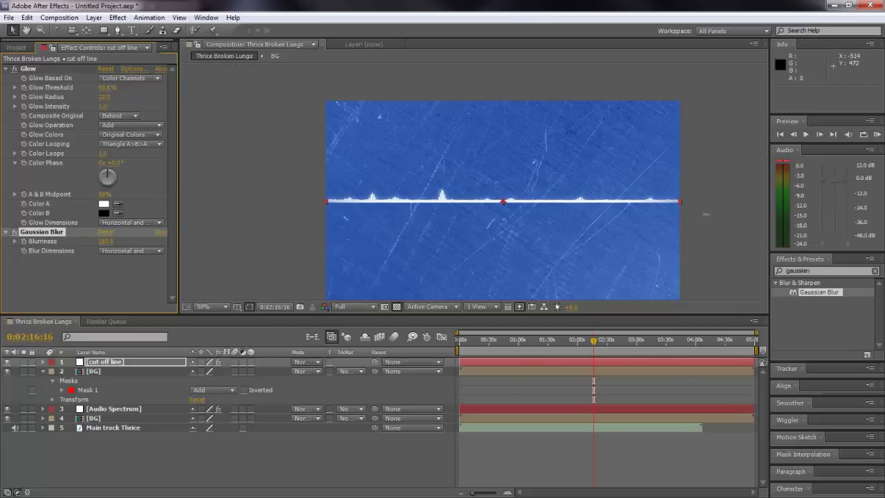
left_click_drag(705, 214, 214, 237)
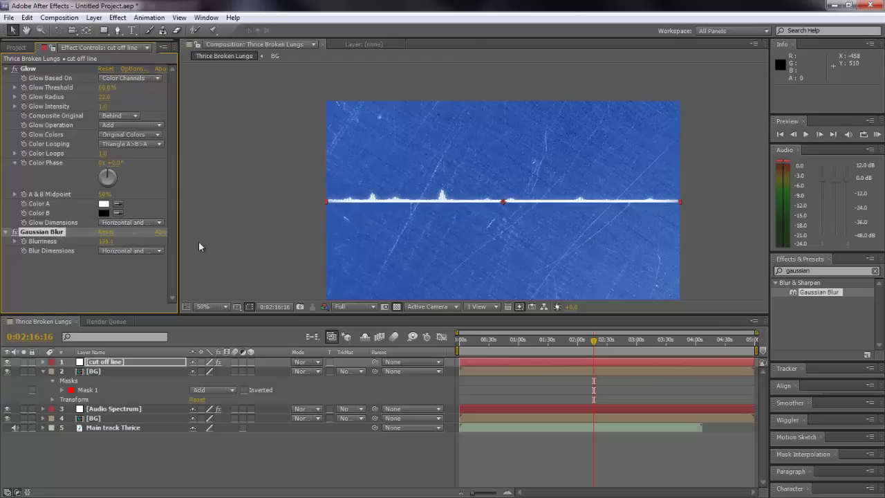
left_click(146, 267)
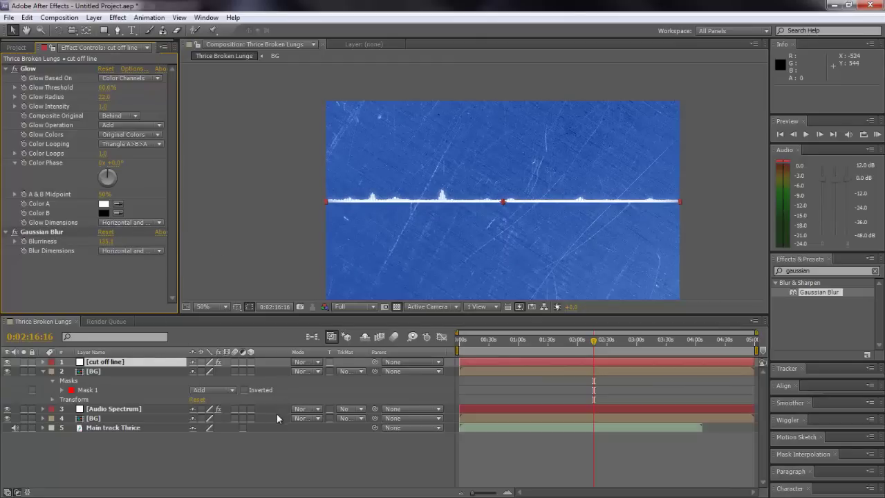
left_click_drag(107, 241, 149, 243)
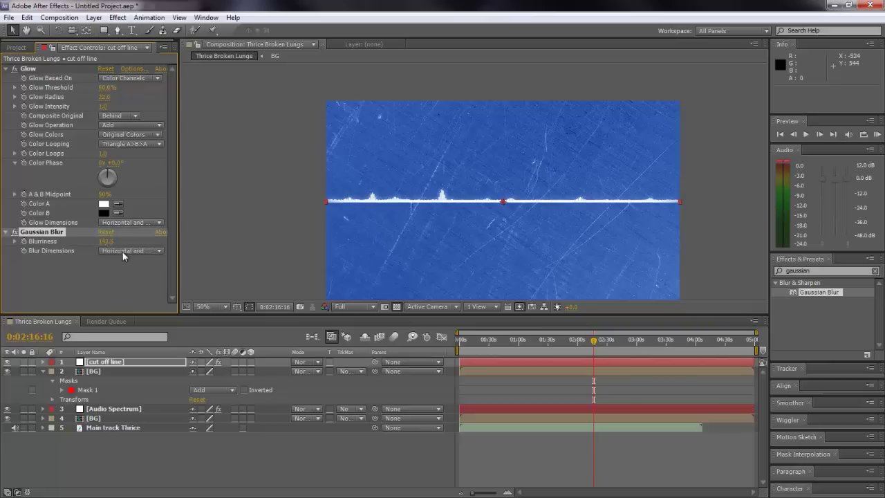
Zoom into the composition and pan along the waveform to check the softened line
left_click(313, 386)
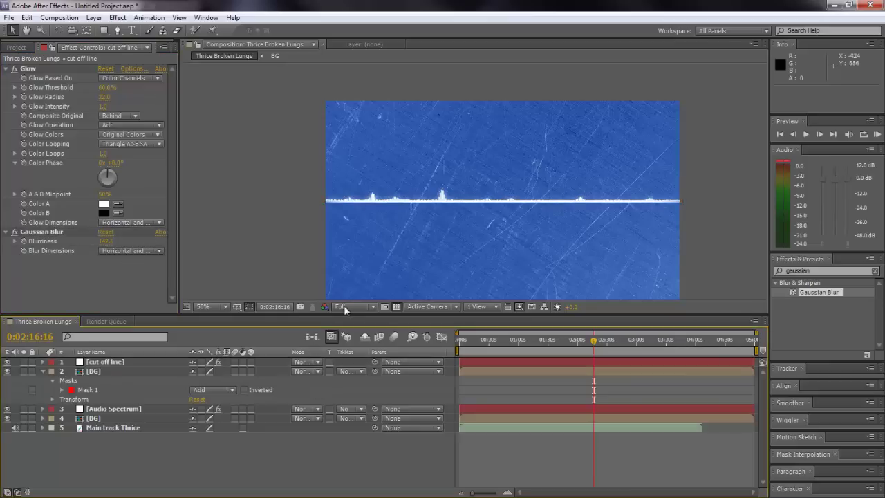
scroll(338, 227, "up", 2)
scroll(397, 208, "up", 2)
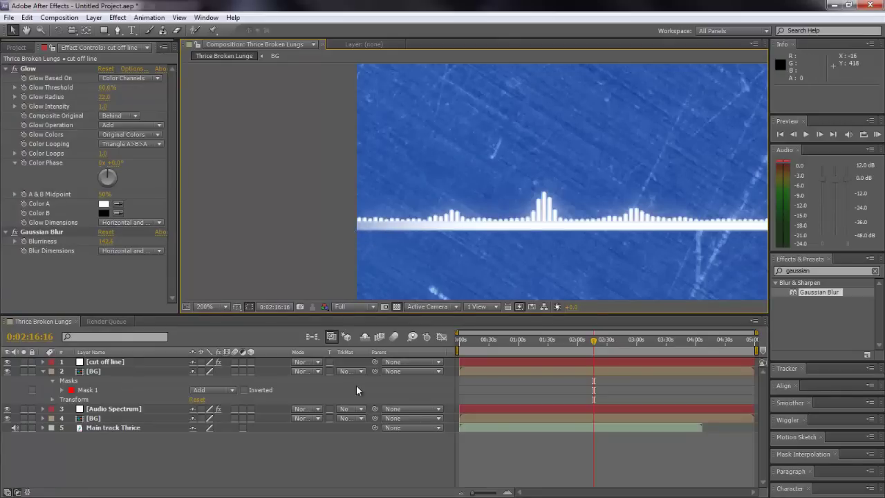
left_click_drag(622, 230, 476, 228)
scroll(475, 222, "down", 3)
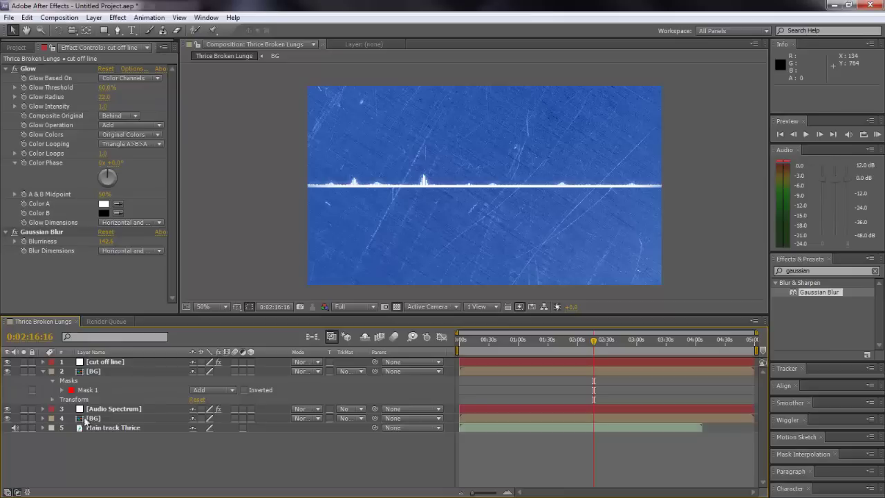
Delete the blue solid inside the BG precomp, then return to Thrice Broken Lungs
left_click(108, 322)
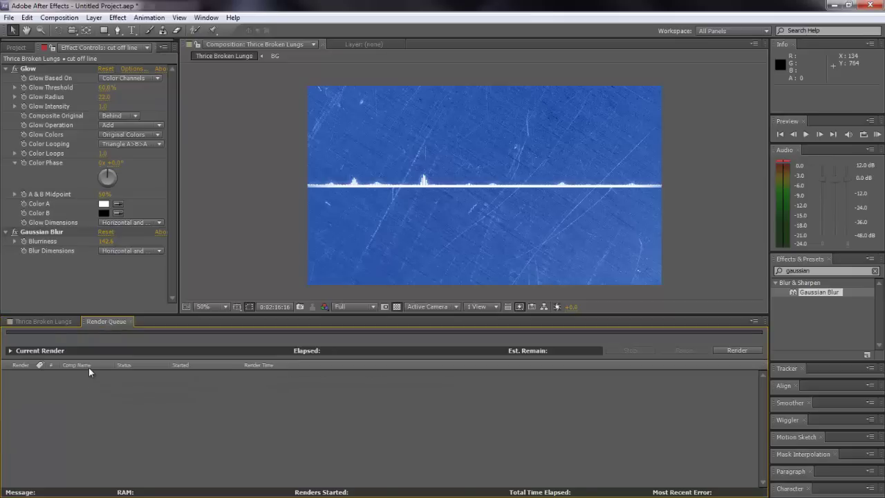
left_click(131, 321)
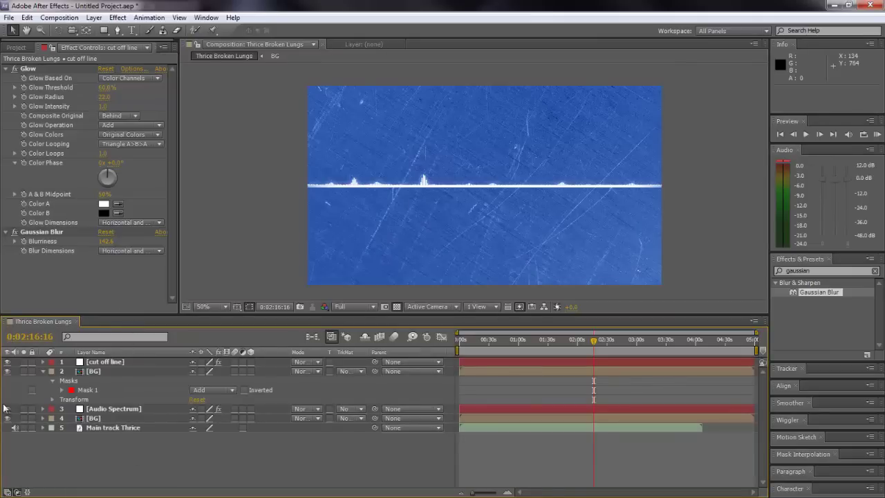
double_click(101, 370)
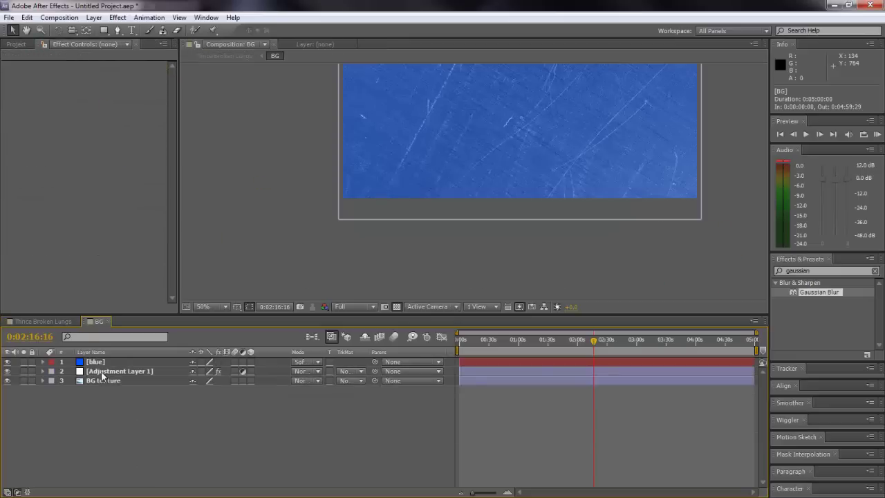
left_click(109, 362)
key("Delete")
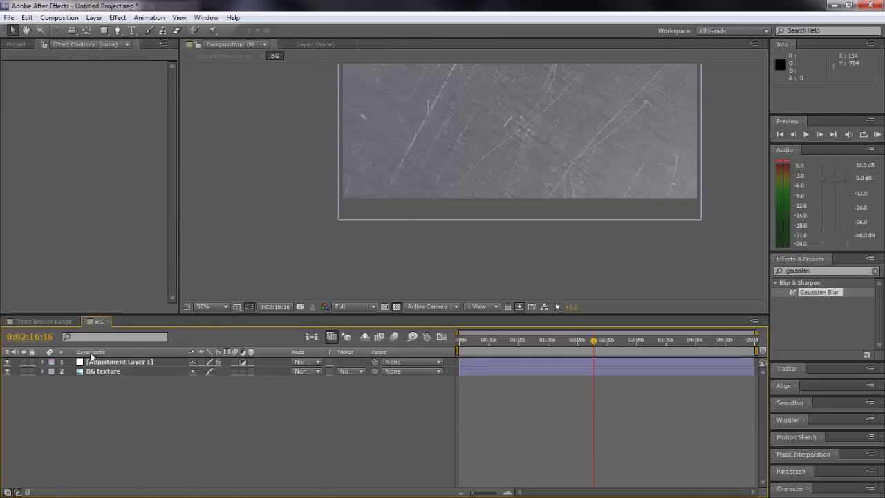
left_click(44, 322)
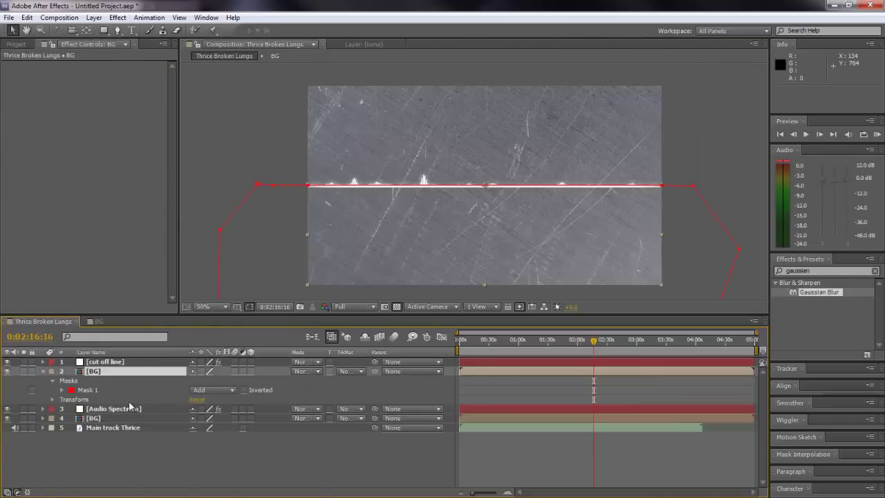
double_click(97, 417)
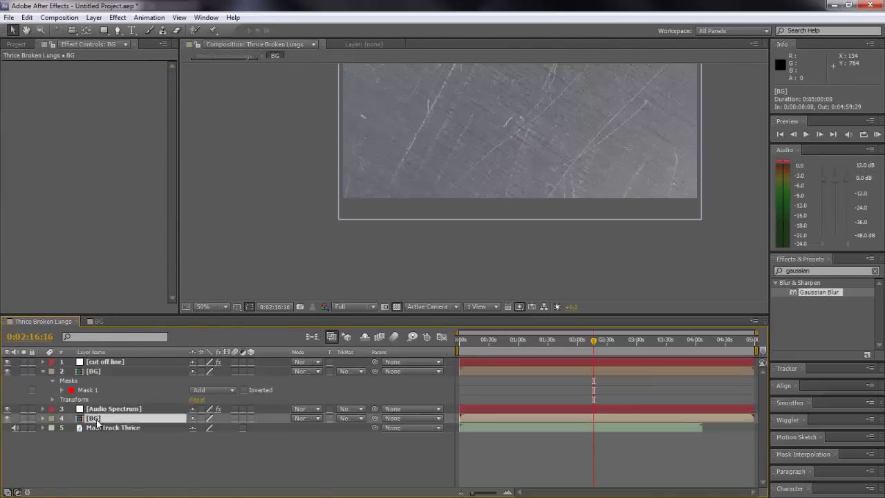
left_click(107, 322)
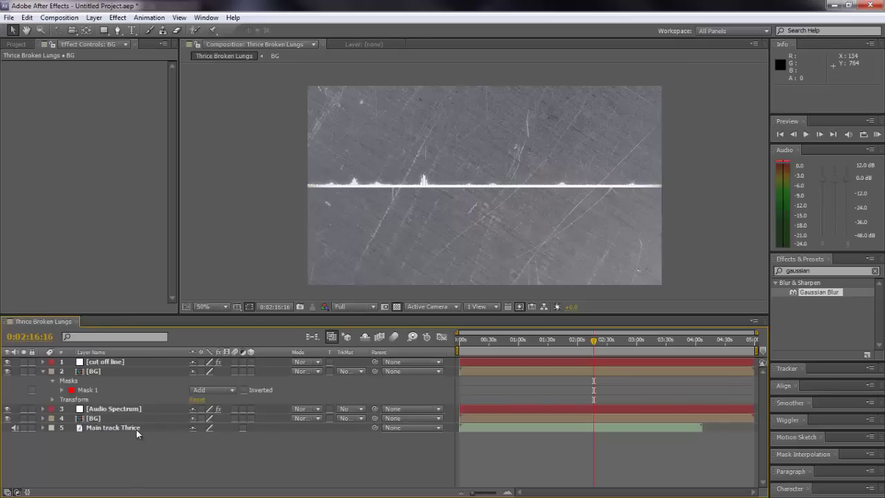
Raise the Audio Spectrum's Maximum Height and scrub the playhead around 1:42–1:49 to preview
left_click_drag(584, 343, 553, 345)
left_click(105, 361)
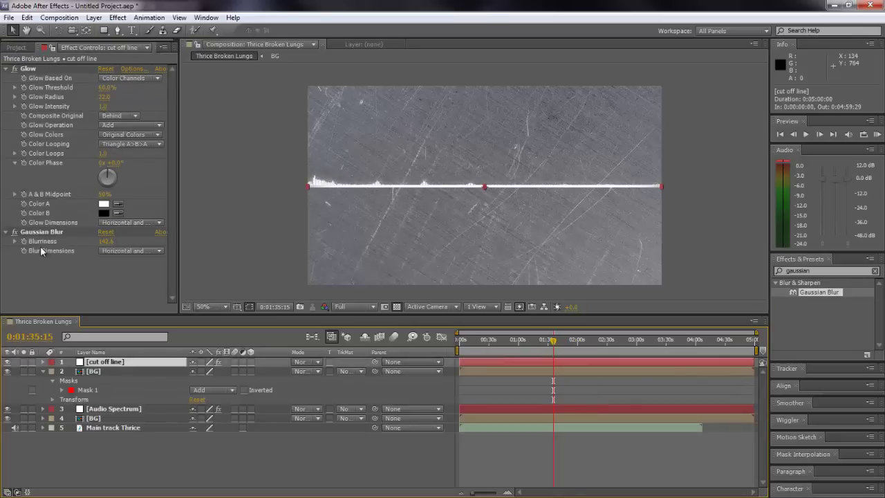
left_click(112, 408)
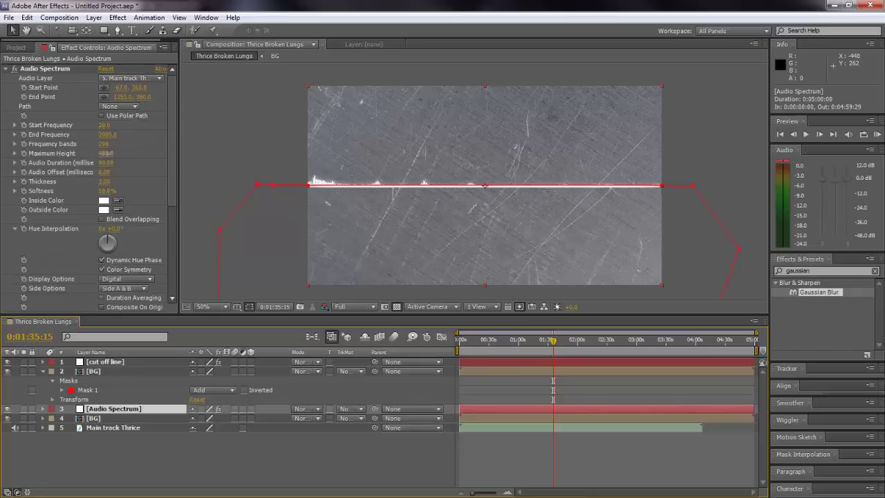
left_click_drag(105, 155, 196, 143)
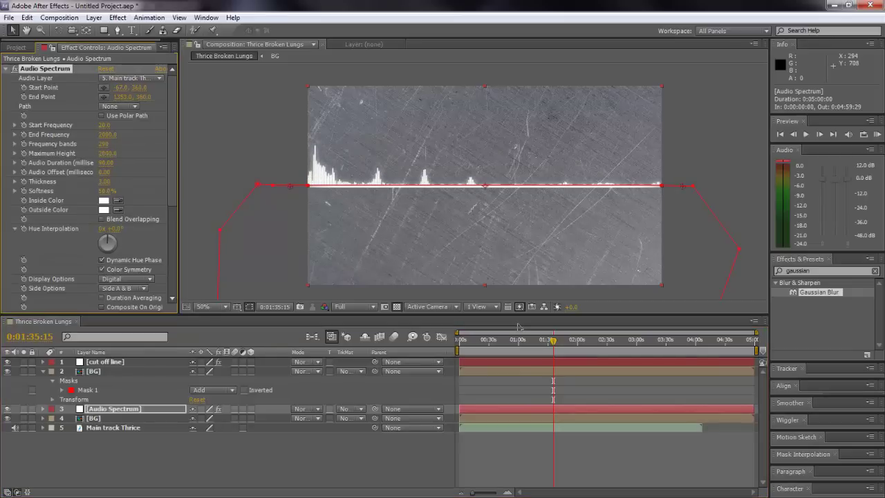
left_click(559, 344)
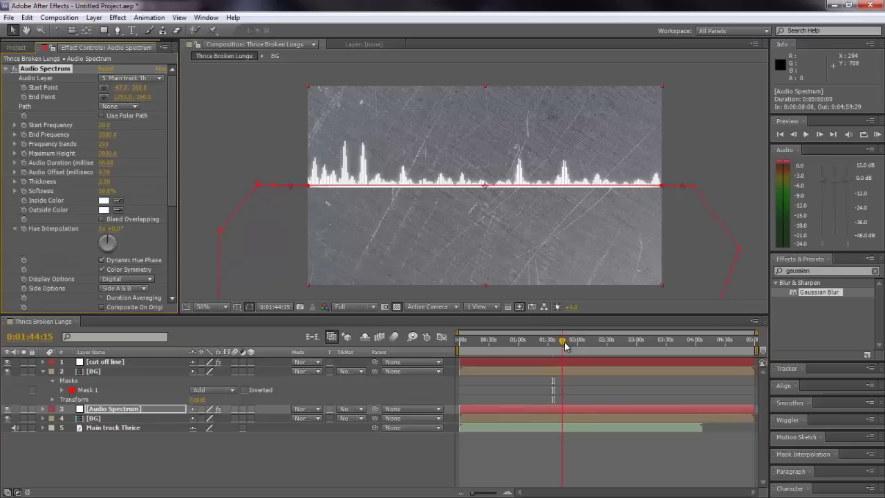
left_click_drag(561, 345, 567, 345)
left_click_drag(562, 347, 531, 341)
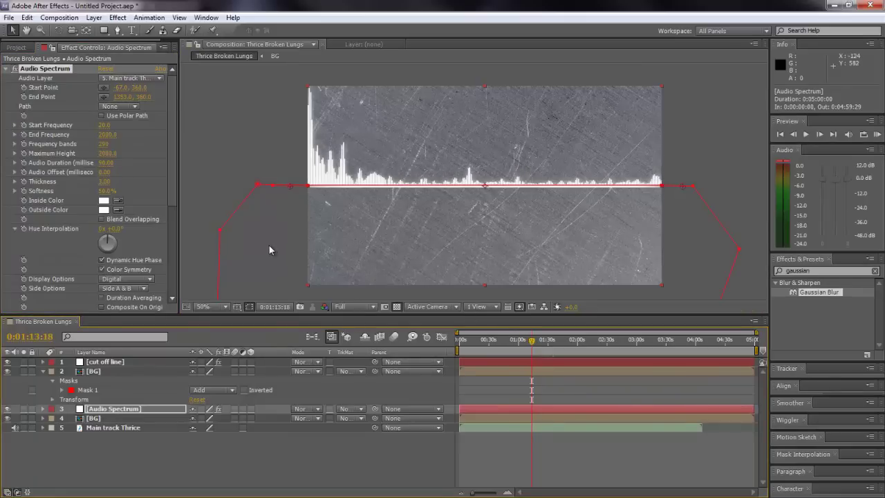
Settle Maximum Height at 1290, preview later frames, and clear the effects search
left_click_drag(107, 166, 115, 201)
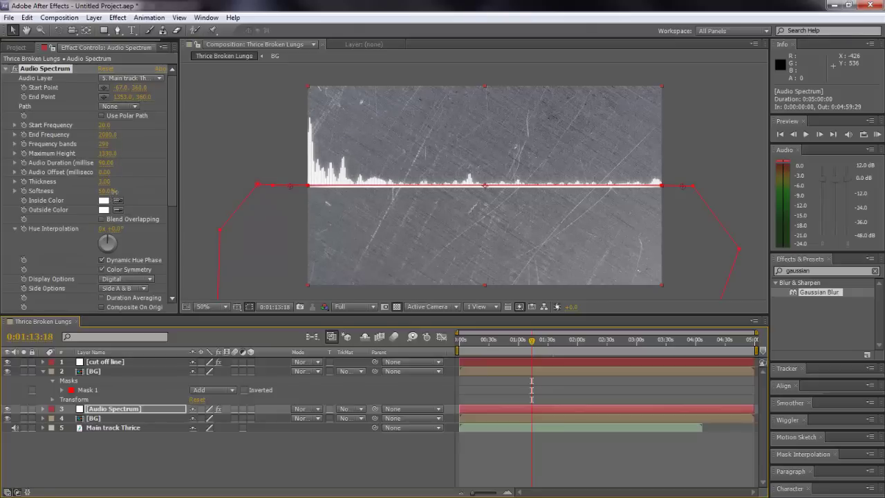
left_click(300, 446)
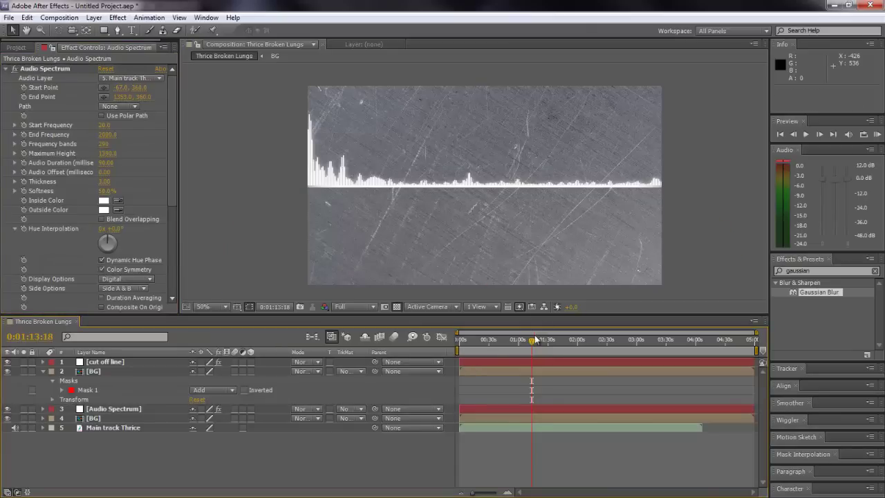
left_click_drag(532, 341, 581, 350)
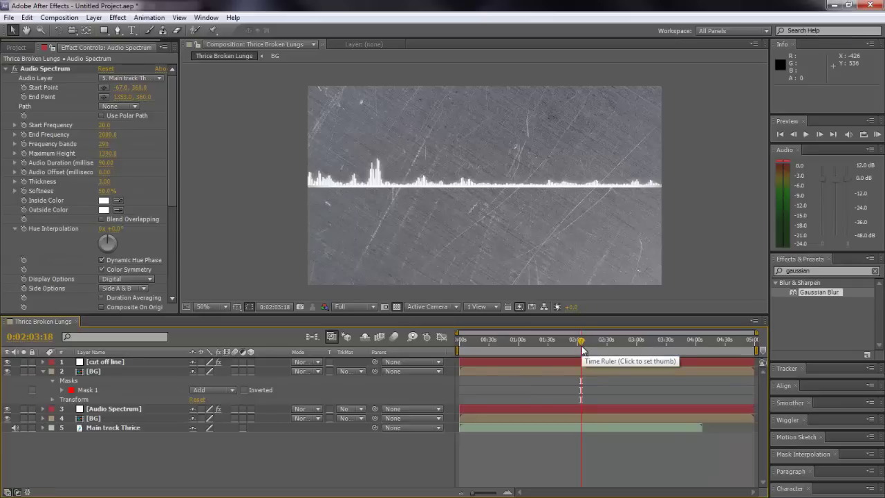
left_click(775, 271)
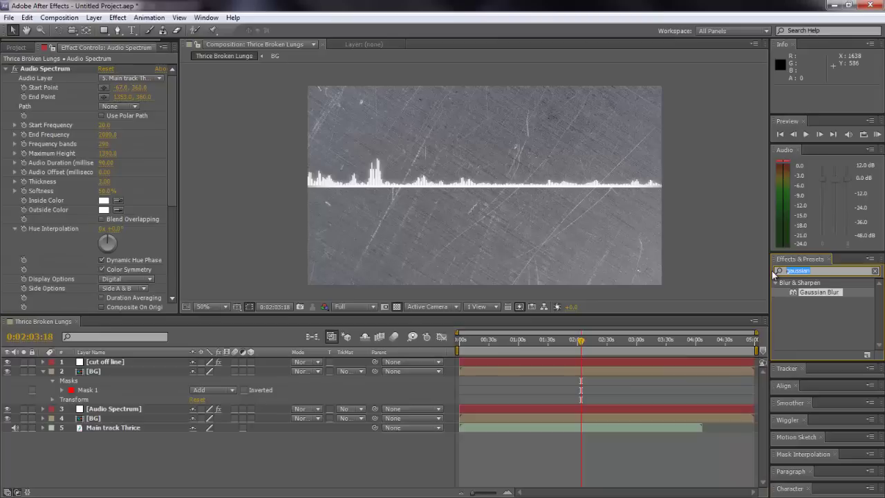
key("BackSpace")
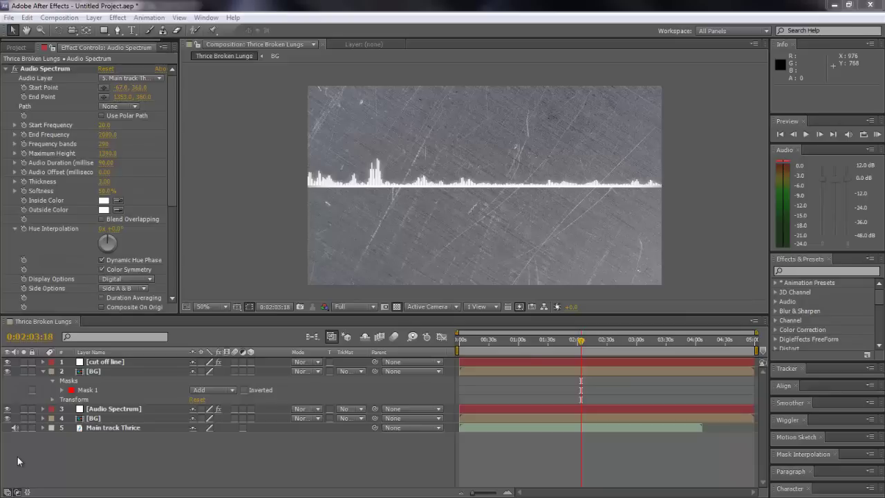
Search 'bass' and apply the Audio > Bass & Treble effect to the Main track Thrice layer
left_click(44, 371)
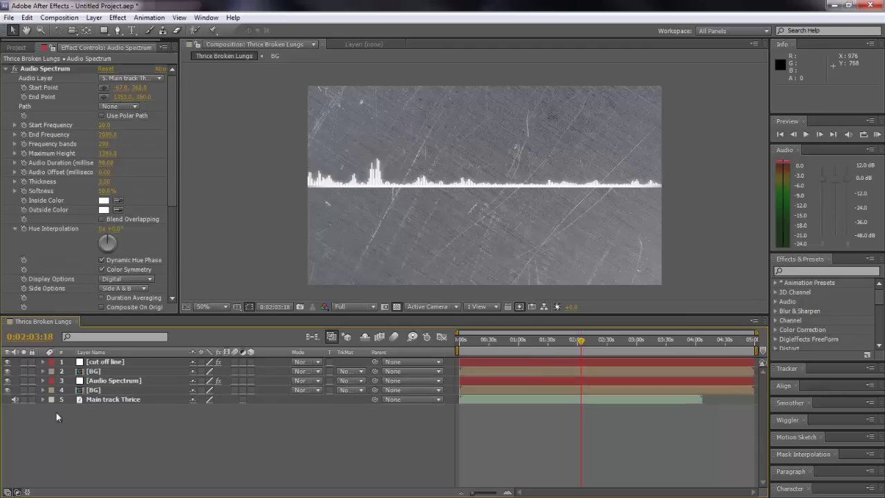
right_click(140, 414)
mouse_move(227, 305)
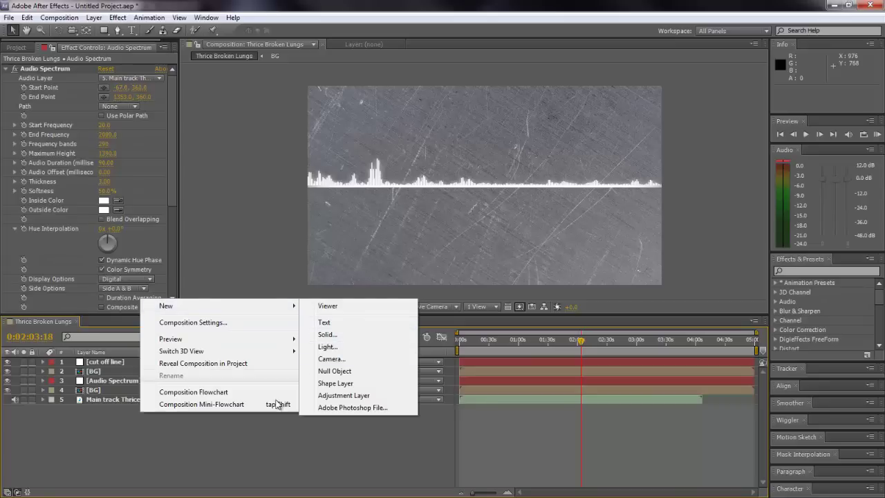
left_click(220, 471)
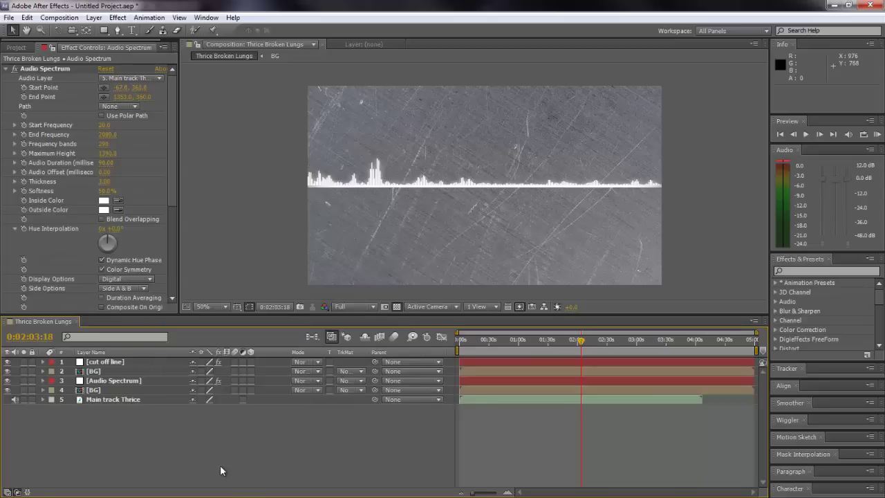
left_click(148, 381)
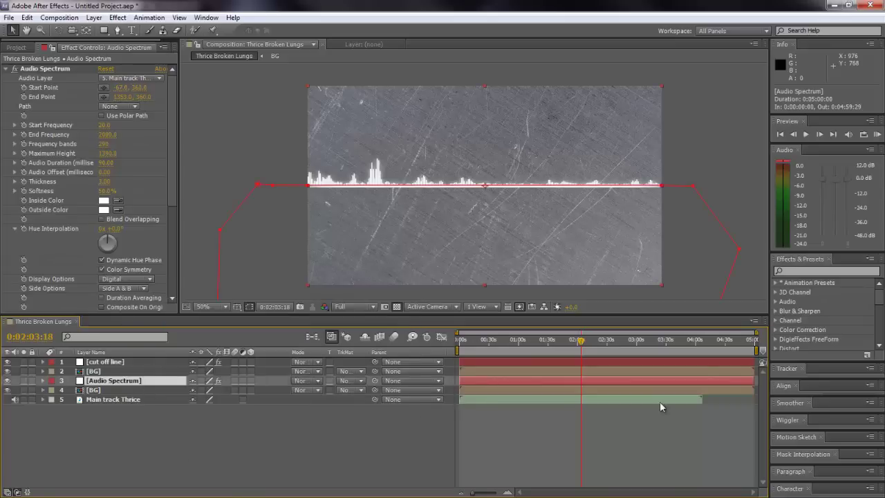
left_click(819, 270)
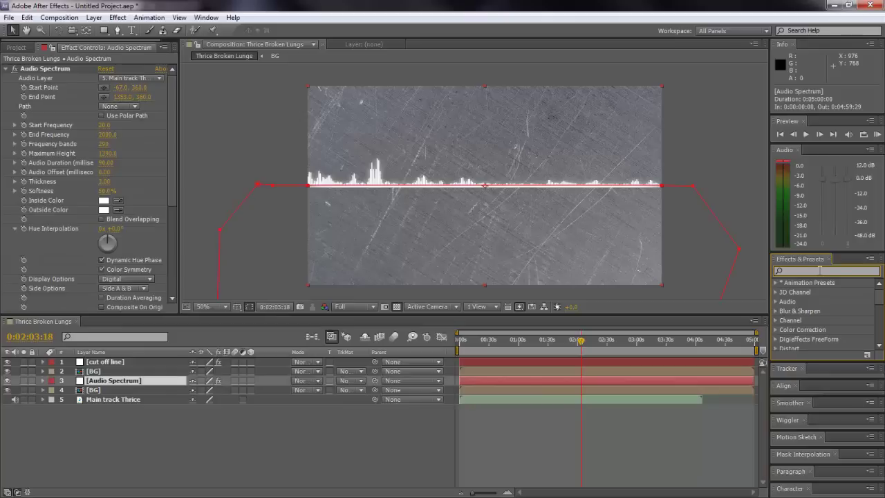
type("bass")
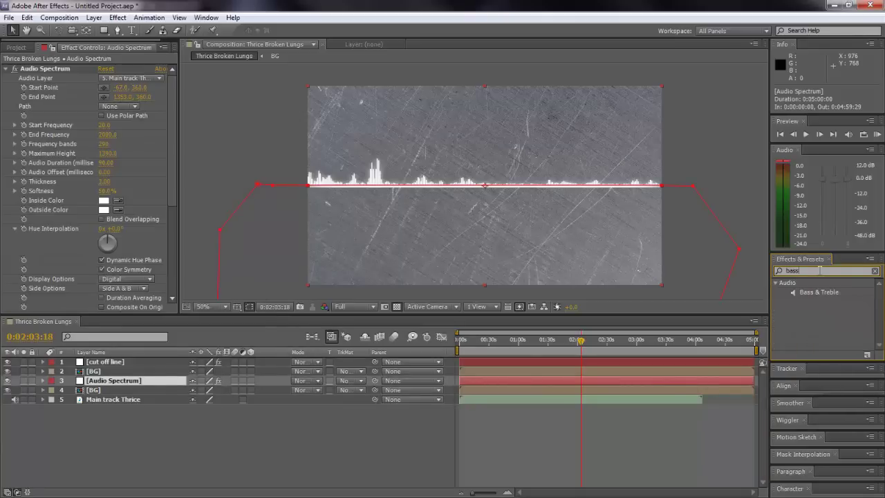
left_click_drag(823, 293, 126, 398)
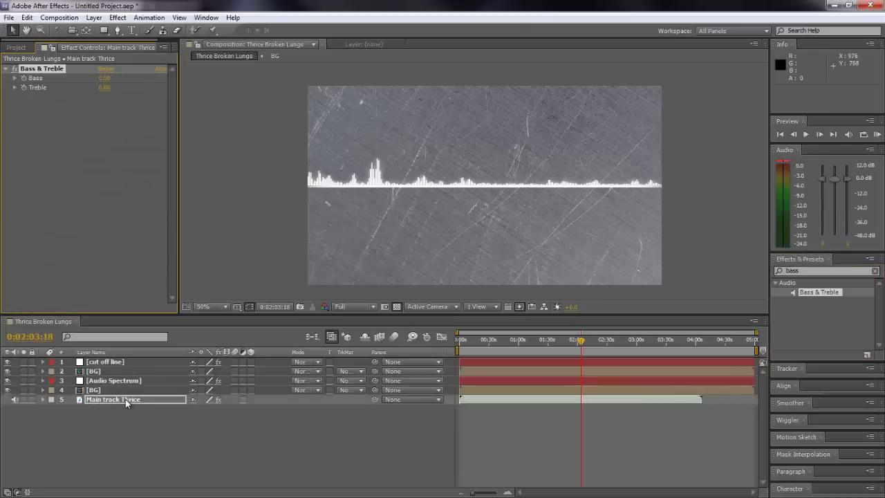
Enter Bass 50 and Treble -50 in the music track's Bass & Treble controls
left_click(103, 78)
type("50")
key("BackSpace")
key("BackSpace")
type("50")
key("Return")
left_click(103, 88)
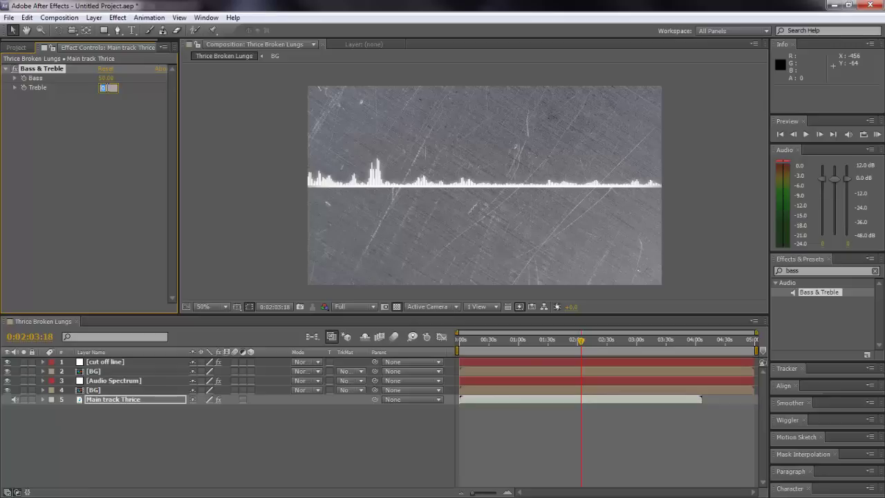
type("-50")
key("Return")
Convert the Main track Thrice audio to keyframes via Keyframe Assistant
right_click(135, 399)
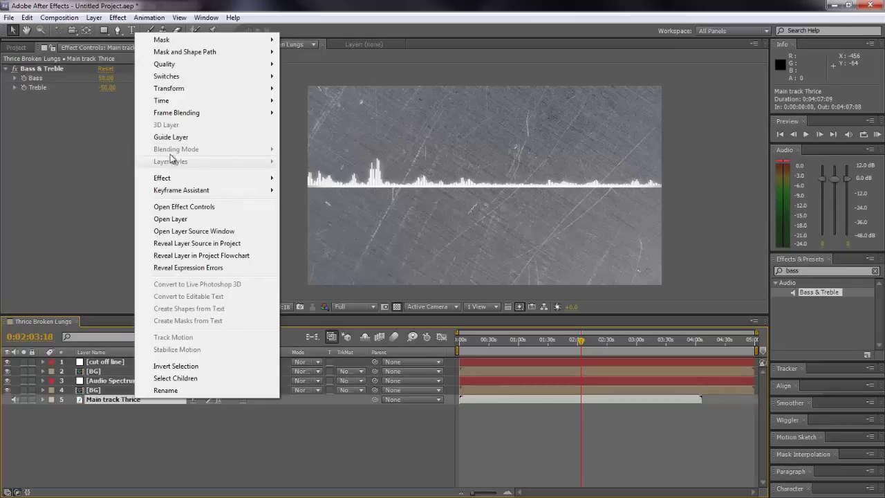
mouse_move(195, 193)
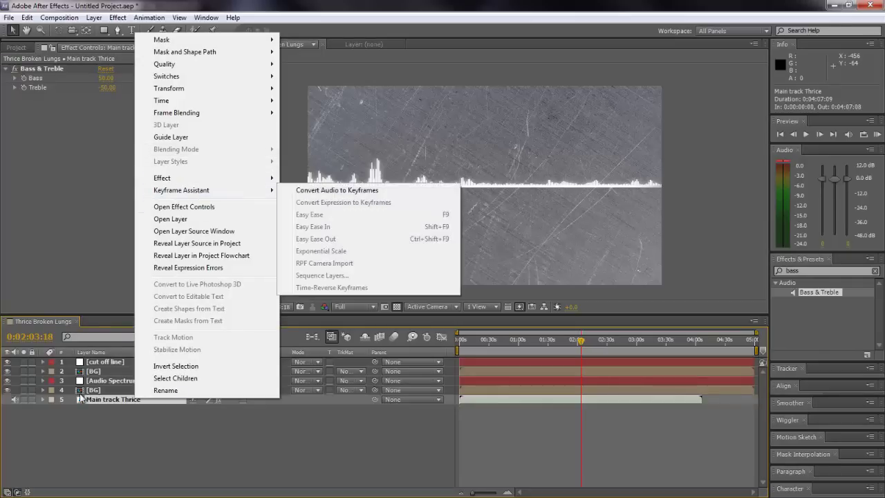
right_click(97, 399)
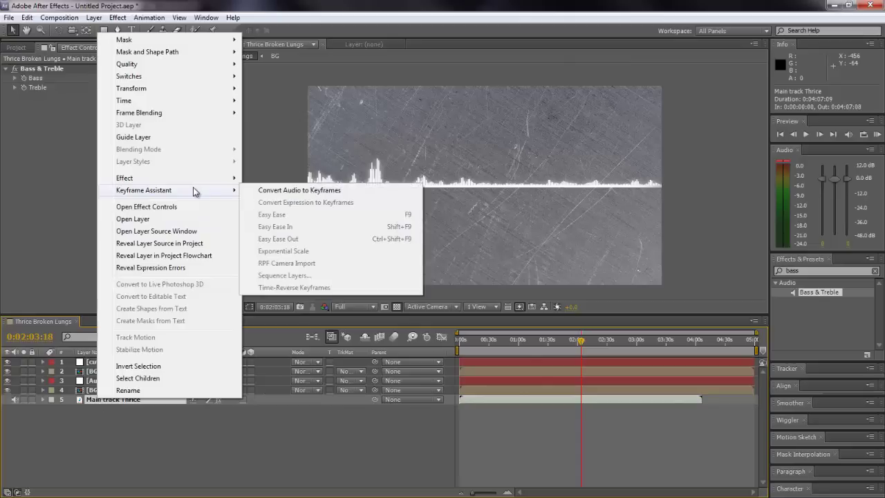
left_click(296, 193)
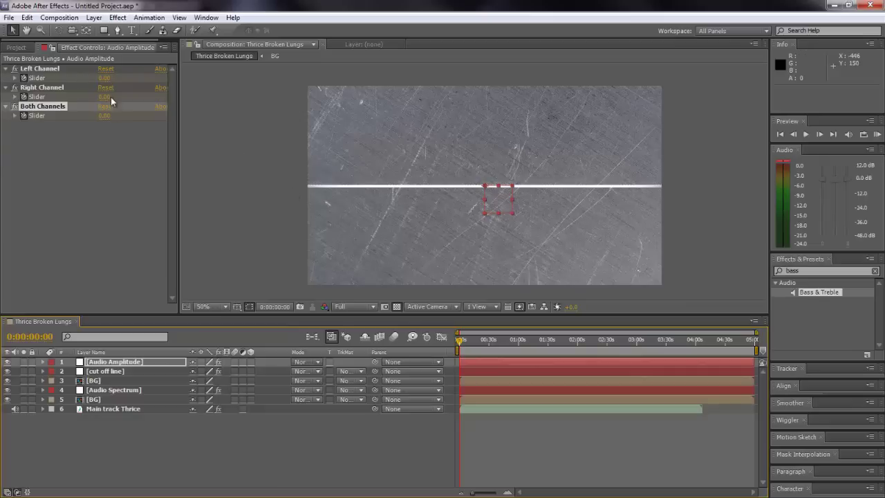
Delete the Right Channel and Left Channel effects from the Audio Amplitude layer
left_click(54, 89)
key("Delete")
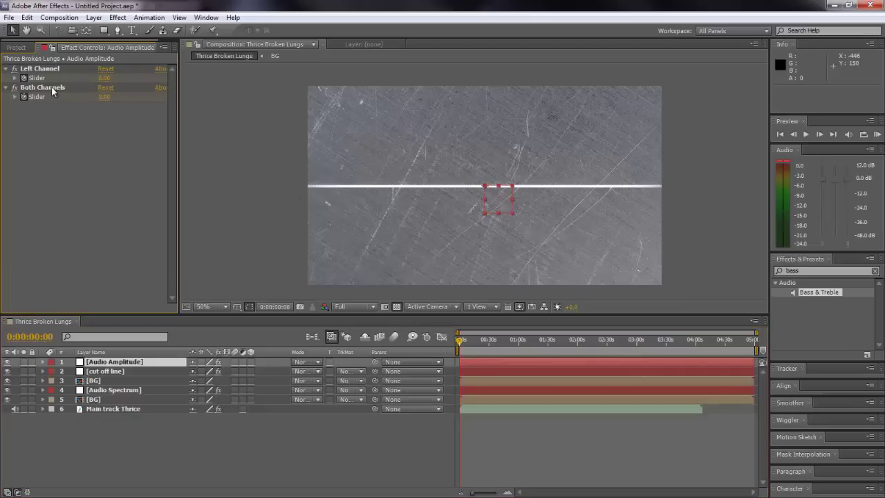
left_click(52, 69)
key("Delete")
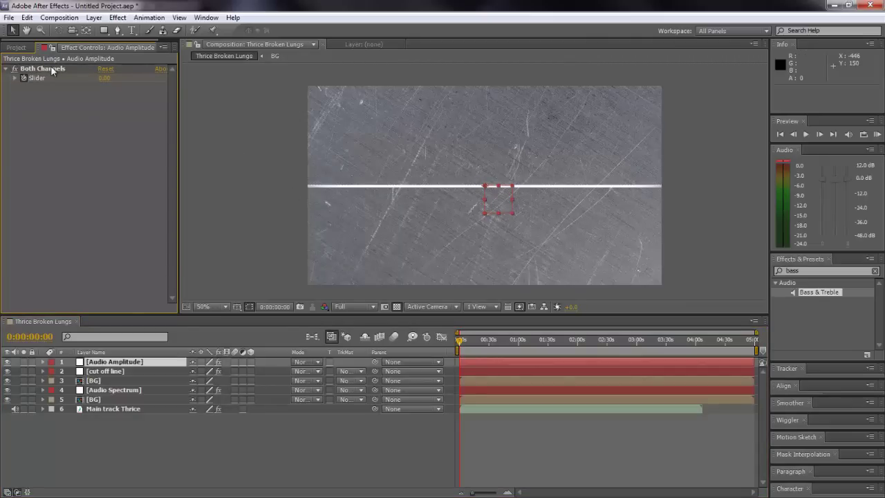
Rename the Audio Amplitude layer to 'Bass' and reveal its Both Channels Slider
left_click(123, 364)
key("Return")
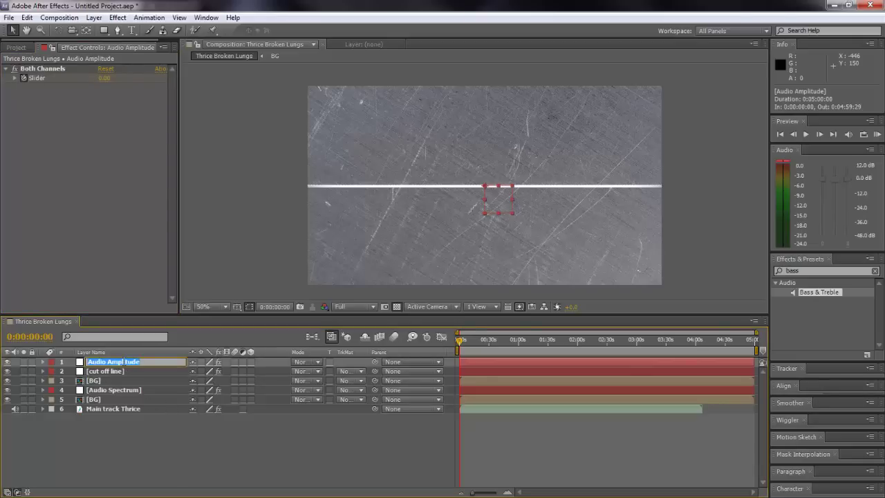
type("Bass")
key("Return")
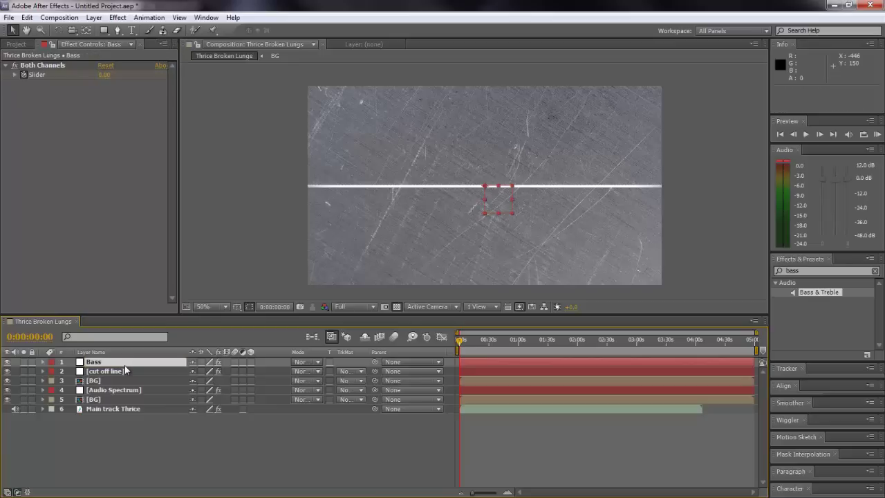
left_click(44, 362)
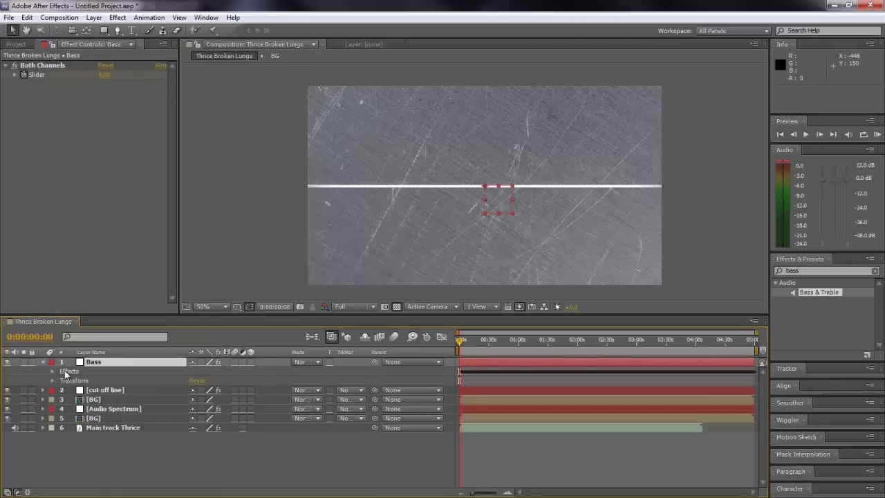
left_click(52, 371)
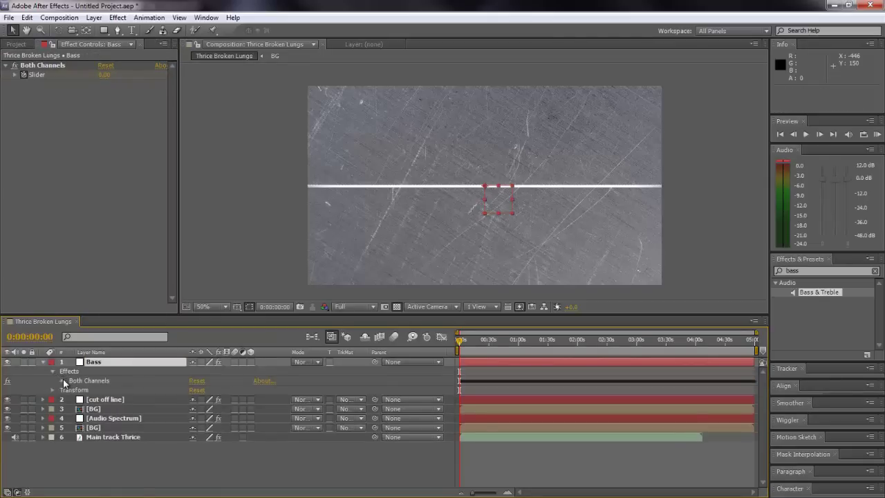
left_click(63, 380)
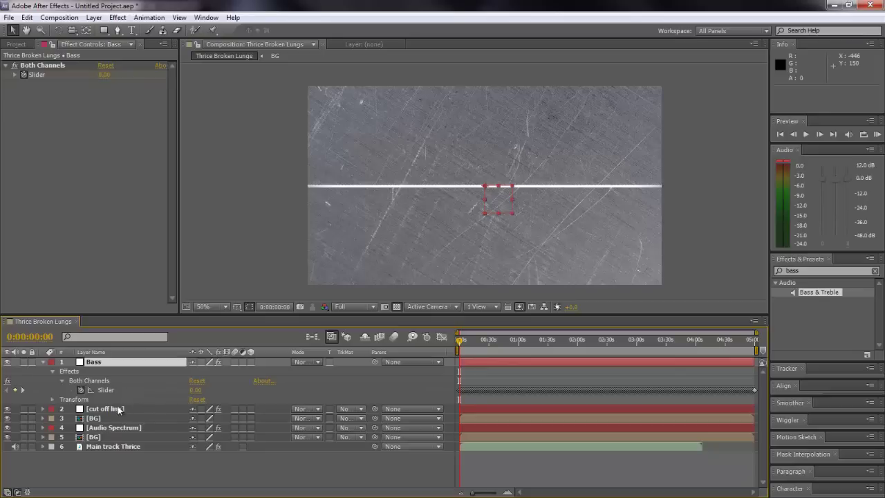
Set Main track Thrice's Bass & Treble effect to Treble 50 and Bass -50
left_click(113, 446)
left_click(108, 88)
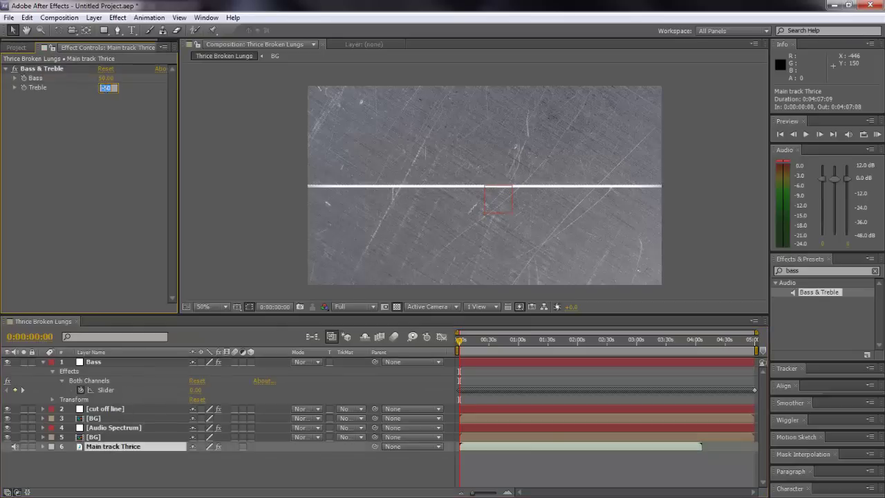
type("50")
key("Return")
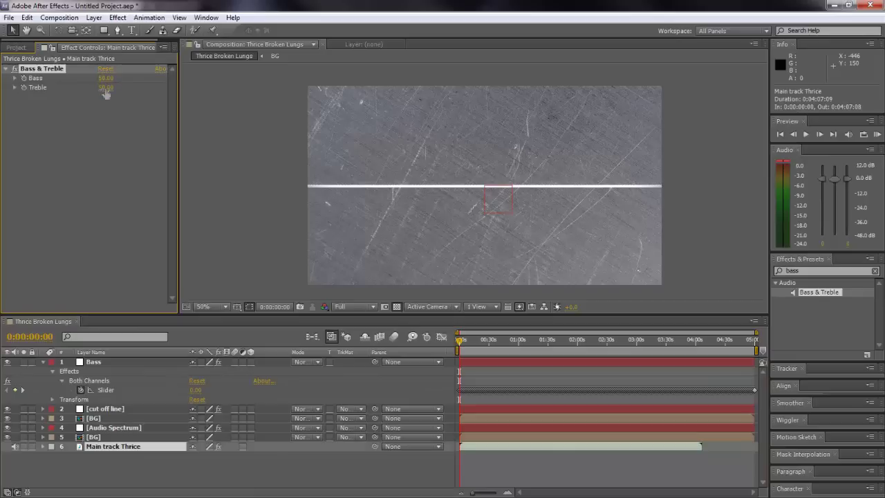
left_click(104, 78)
type("-50")
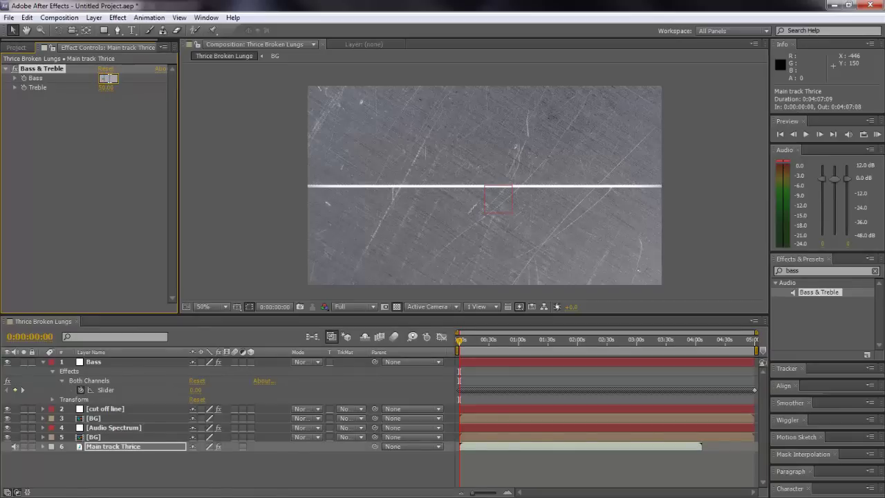
key("Return")
Convert the music track's audio to keyframes, creating a second Audio Amplitude layer
right_click(128, 449)
right_click(116, 447)
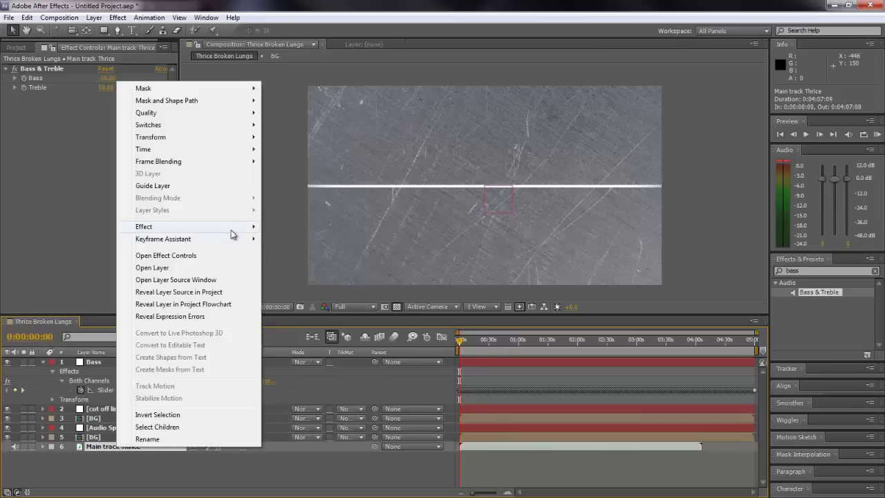
mouse_move(235, 239)
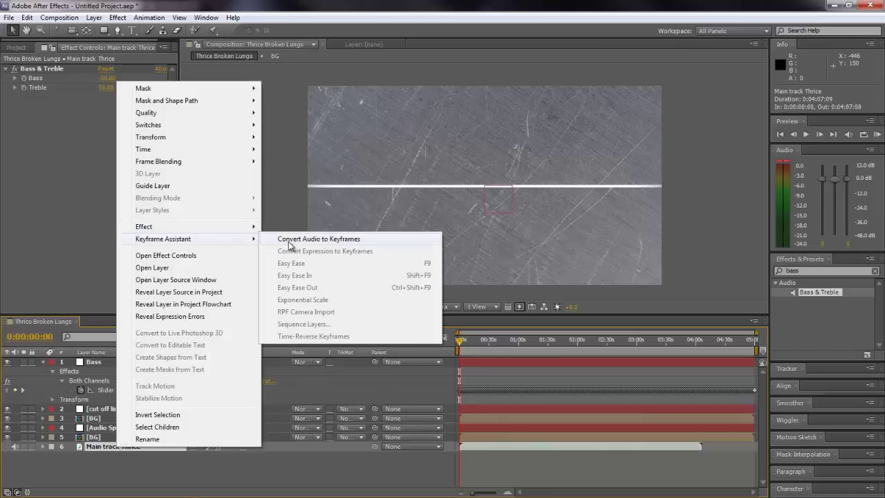
left_click(309, 242)
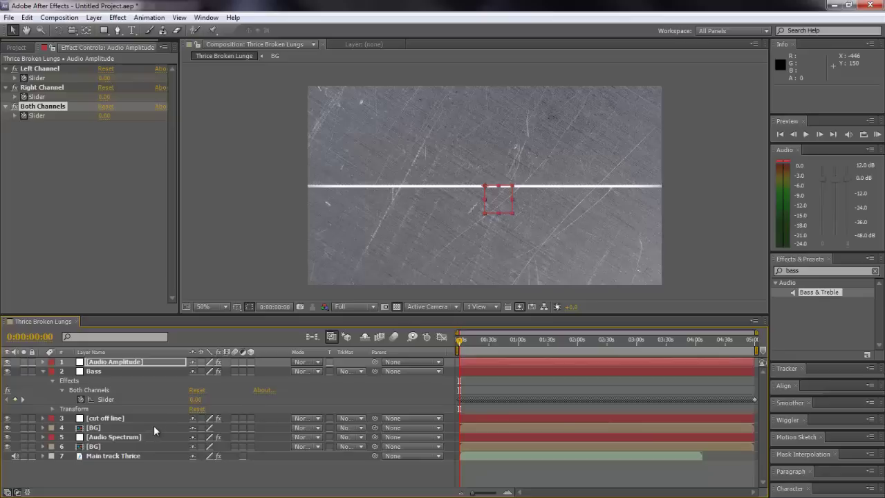
Rename the new Audio Amplitude layer to 'Treble'
left_click(121, 361)
key("Return")
type("T")
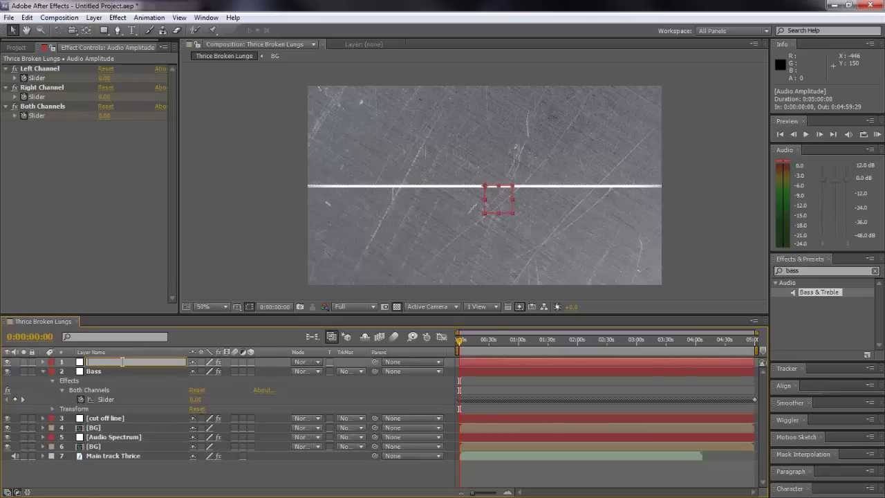
type("reble")
key("Return")
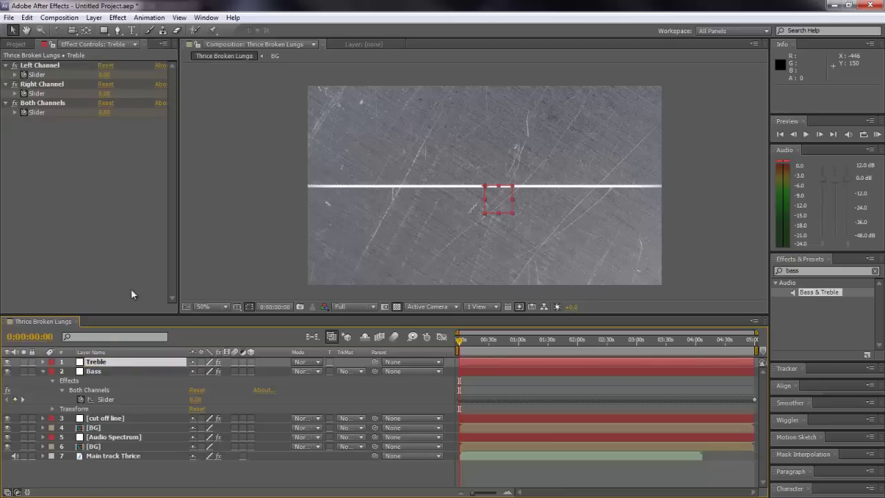
Delete Treble's Right and Left Channel effects, leaving the Both Channels Slider revealed
left_click(59, 84)
key("Delete")
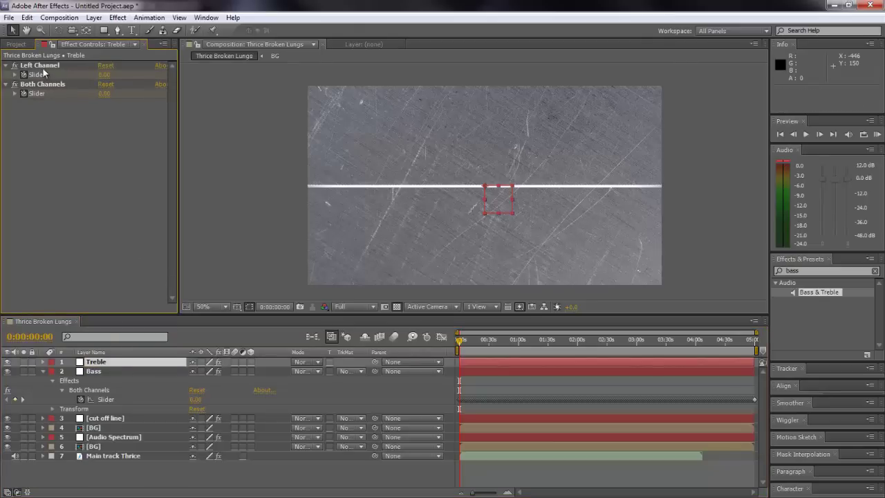
left_click(42, 69)
key("Delete")
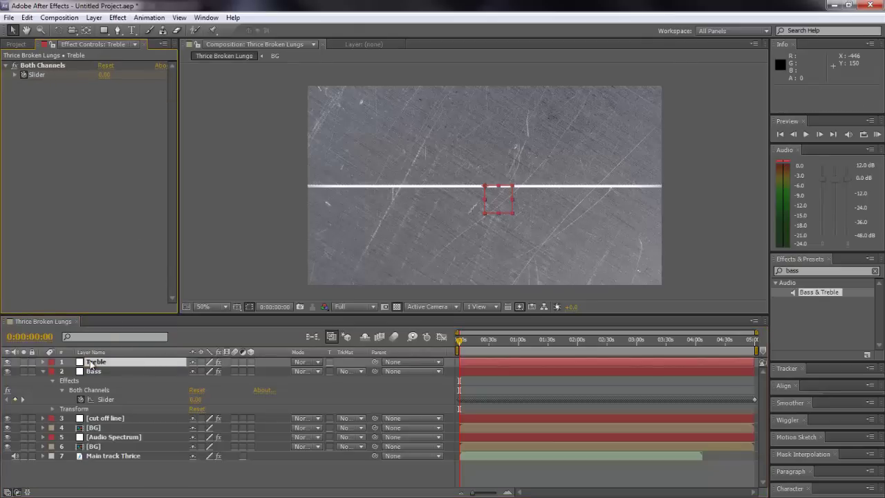
key("e")
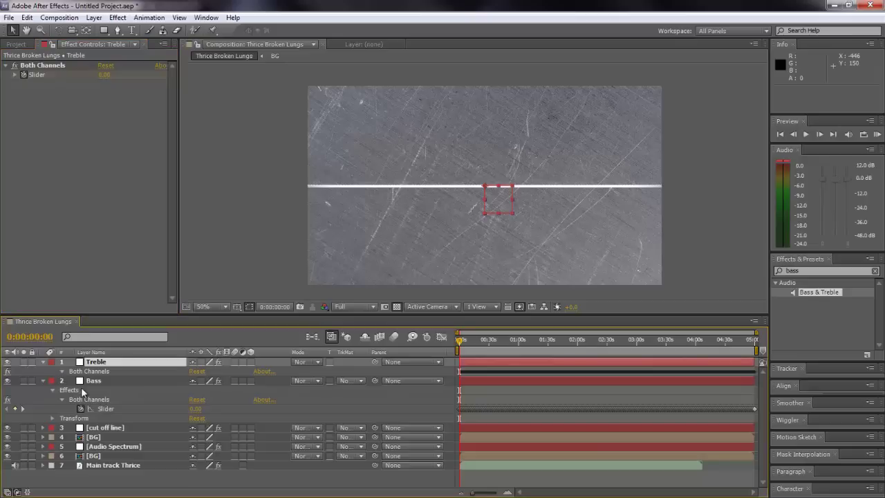
left_click(62, 371)
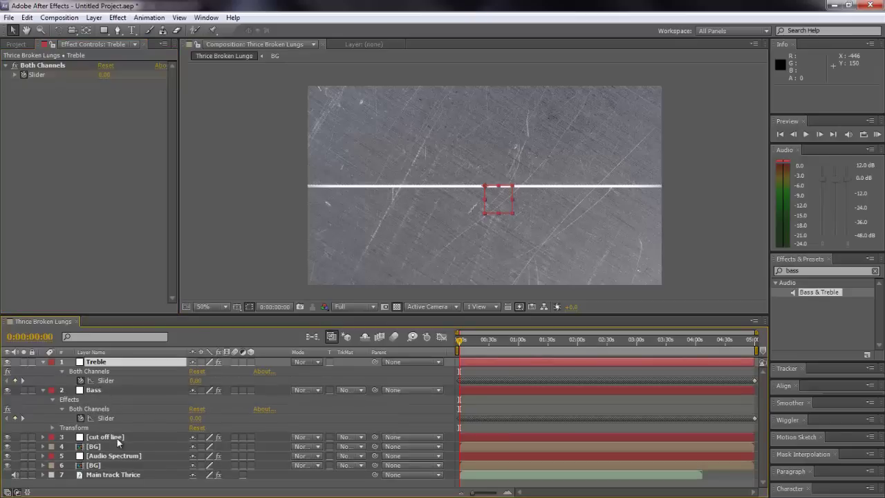
Remove the Bass & Treble effect from Main track Thrice
left_click(107, 476)
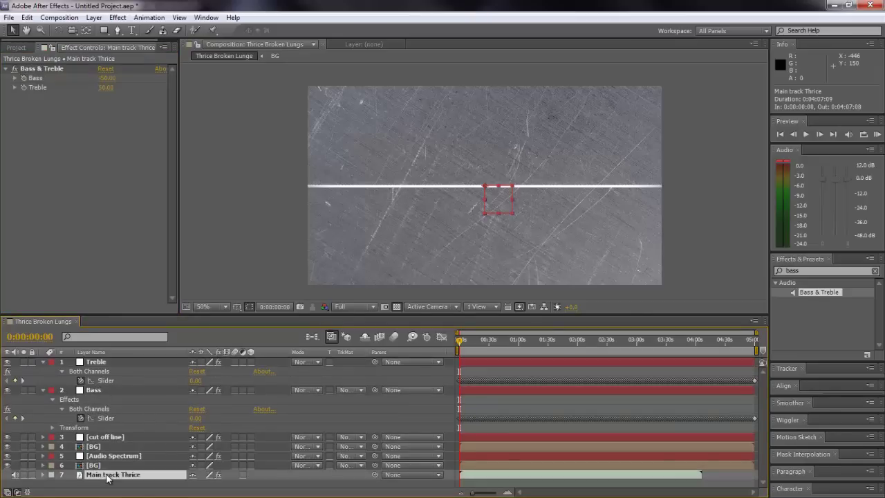
left_click(109, 70)
key("Delete")
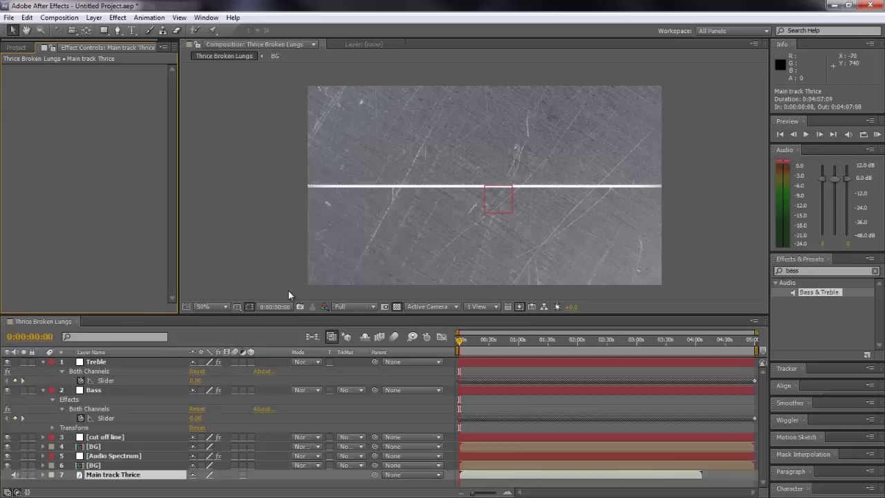
Add a new adjustment layer to the composition and name it 'light show'
left_click(875, 271)
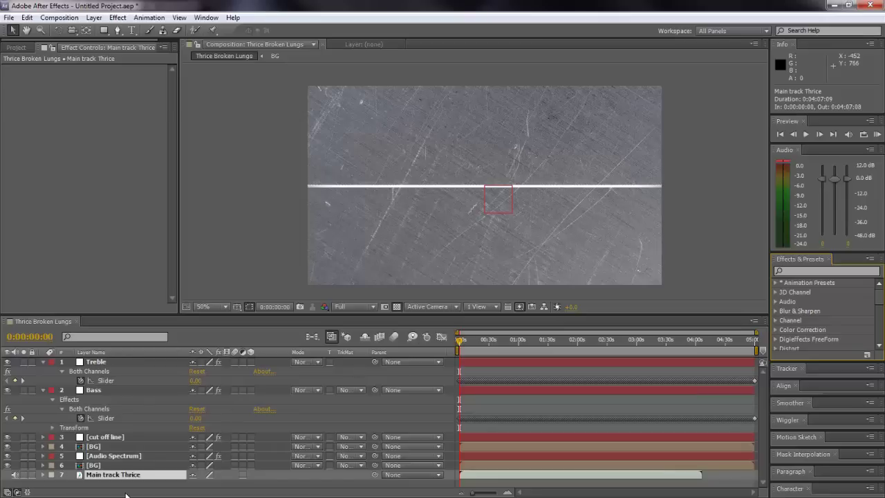
right_click(155, 486)
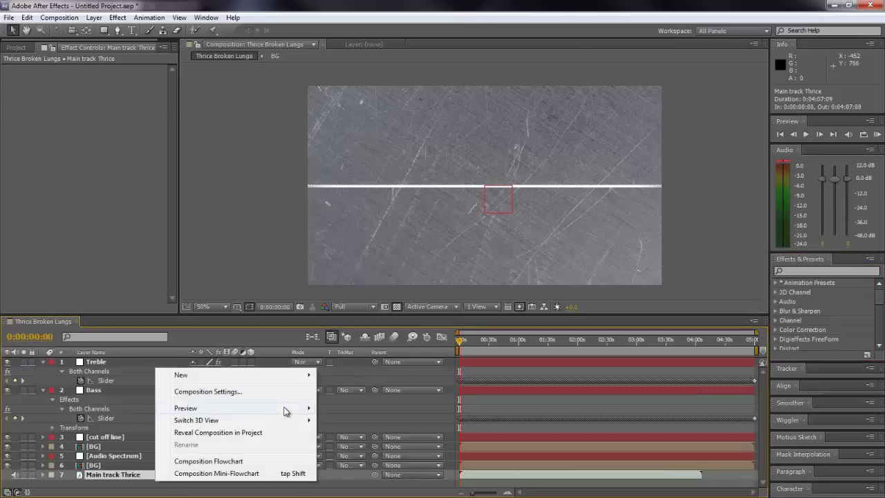
mouse_move(284, 376)
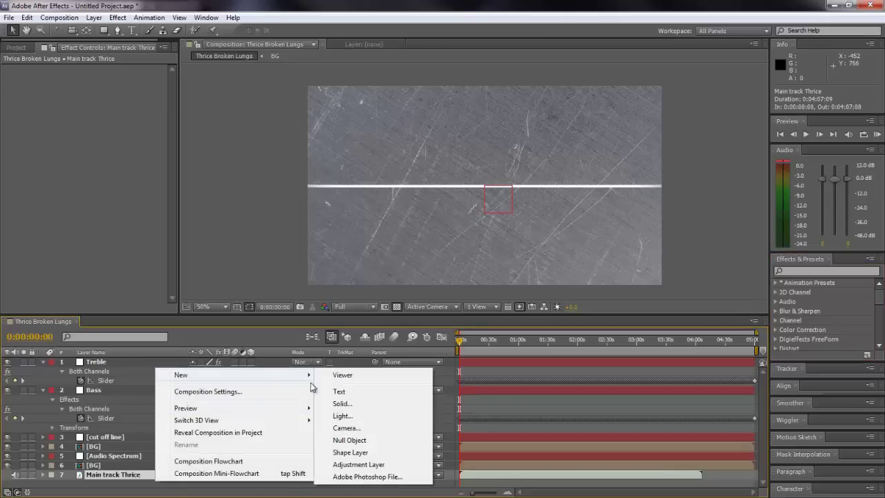
left_click(359, 464)
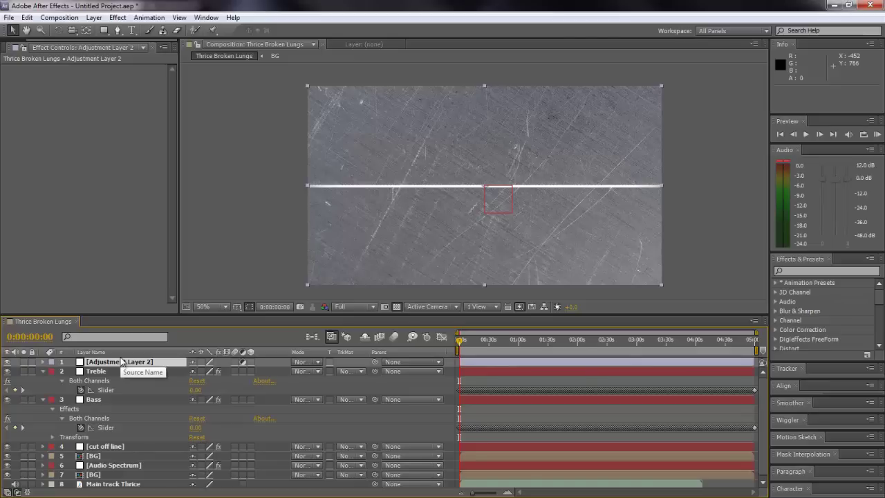
key("Return")
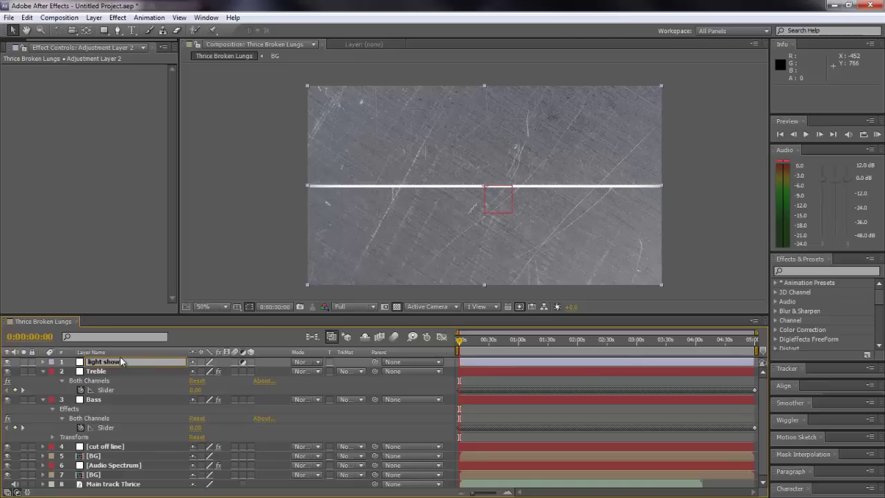
key("Return")
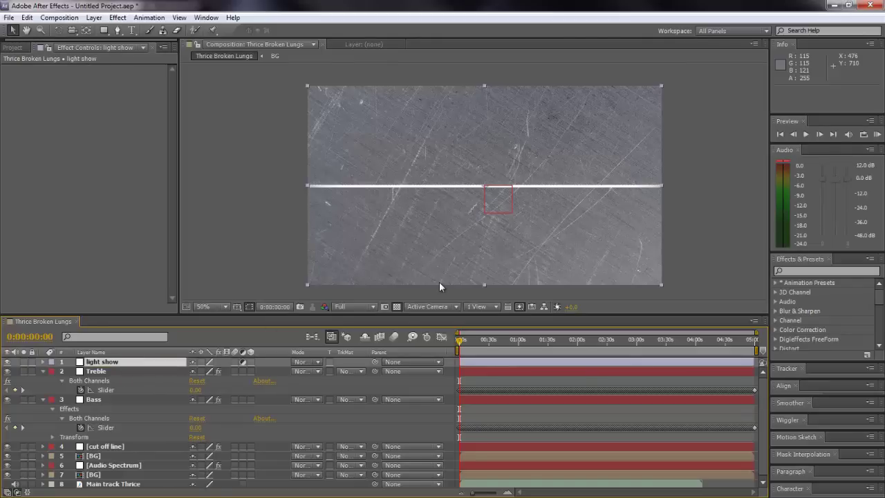
Search effects for 'hue' and apply Hue/Saturation to the light show layer
left_click(819, 272)
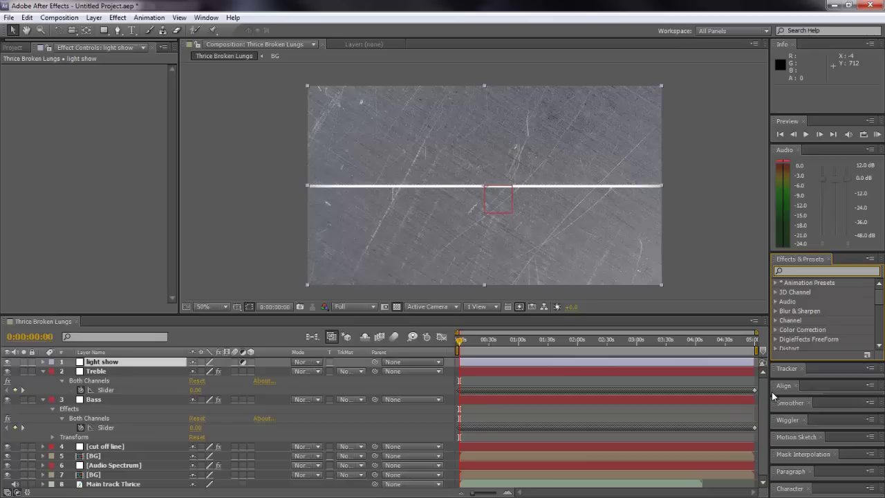
type("hue")
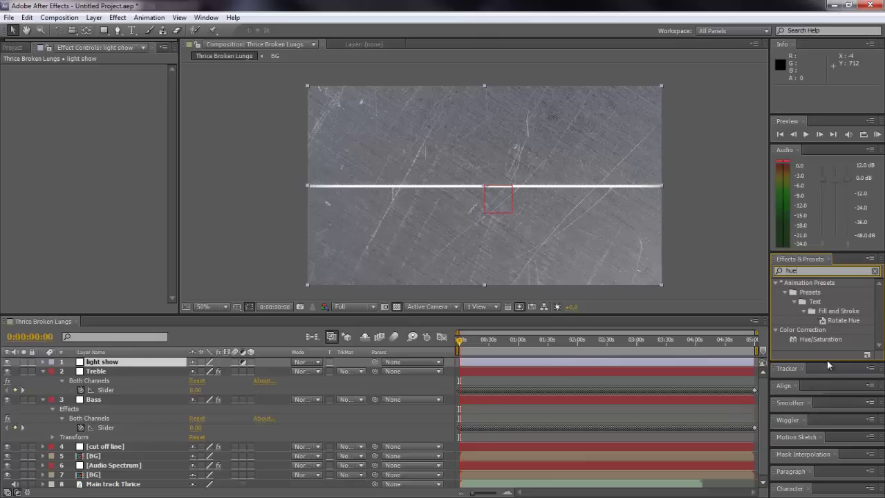
left_click_drag(822, 338, 25, 347)
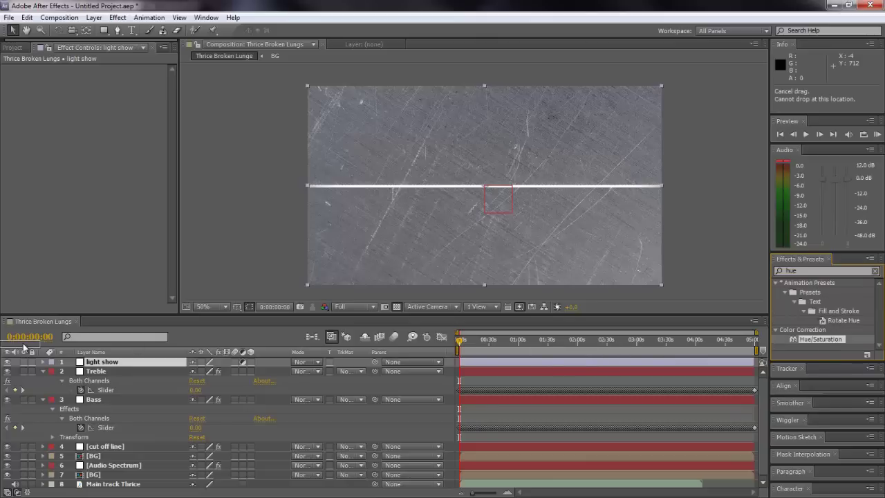
left_click(131, 333)
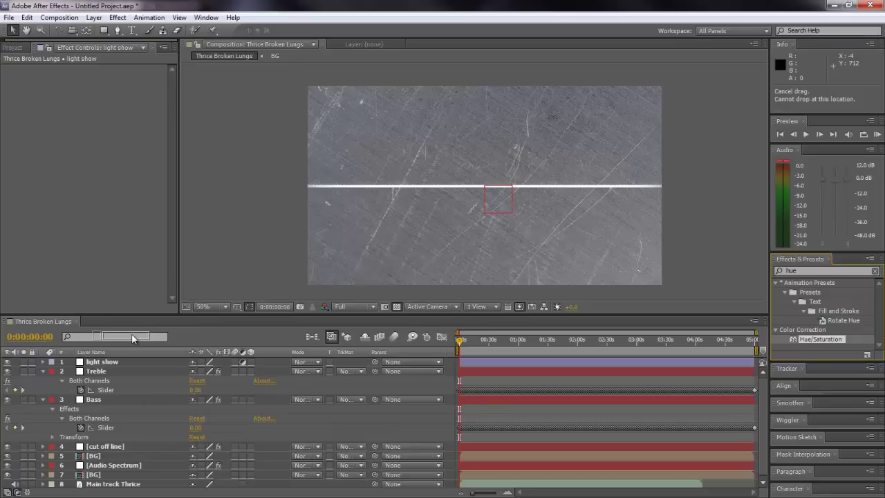
left_click_drag(131, 333, 130, 360)
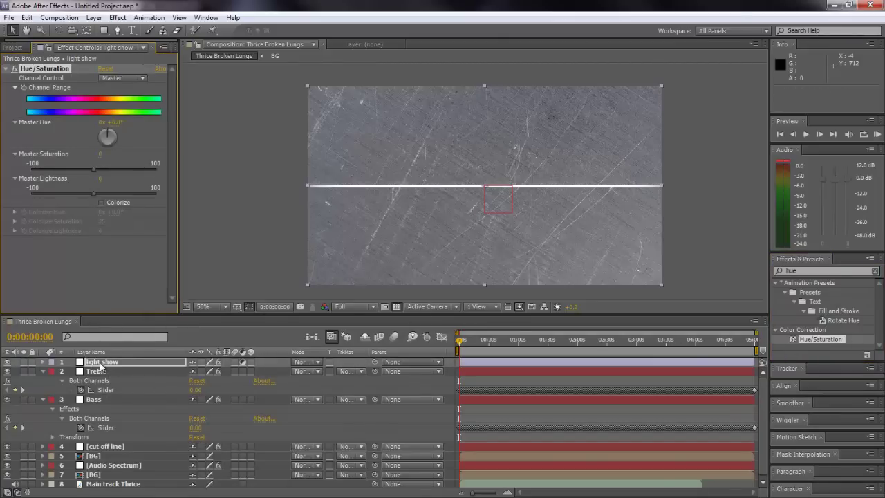
Enable Colorize with saturation 25 and lightness 0, tinting the metal red
left_click(102, 203)
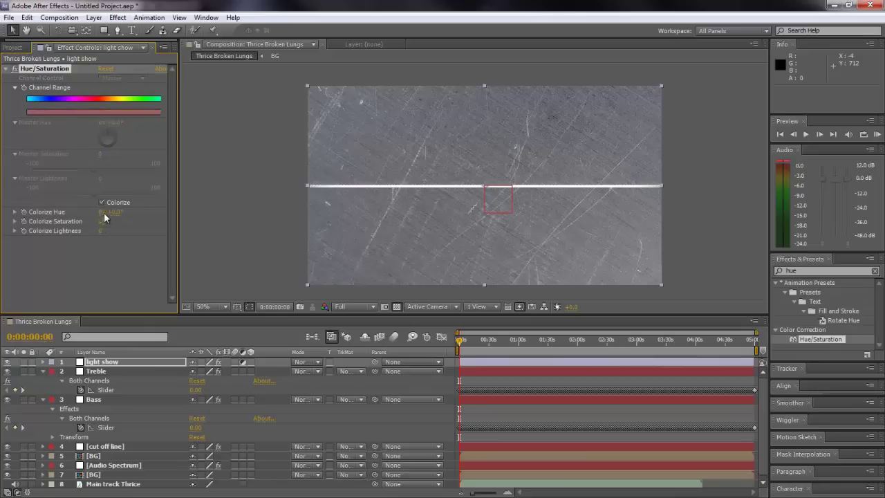
mouse_move(111, 212)
left_mouse_down()
mouse_move(156, 208)
mouse_move(111, 210)
left_mouse_up()
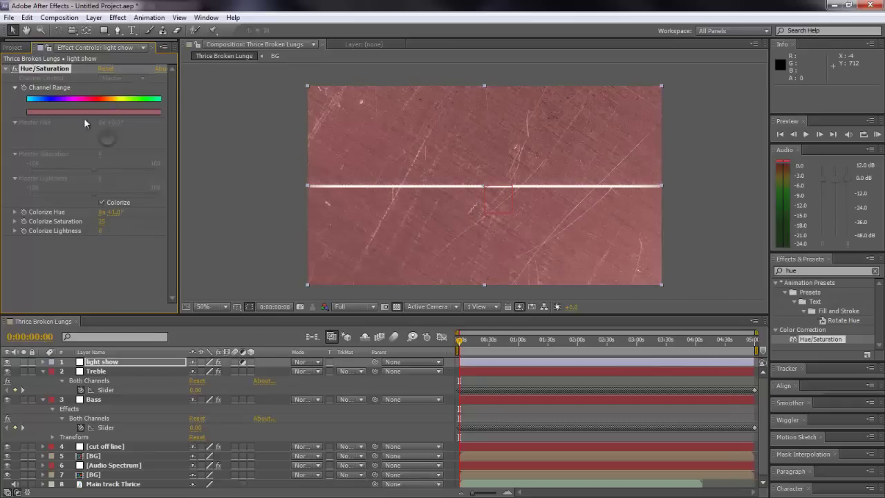
left_click(113, 211)
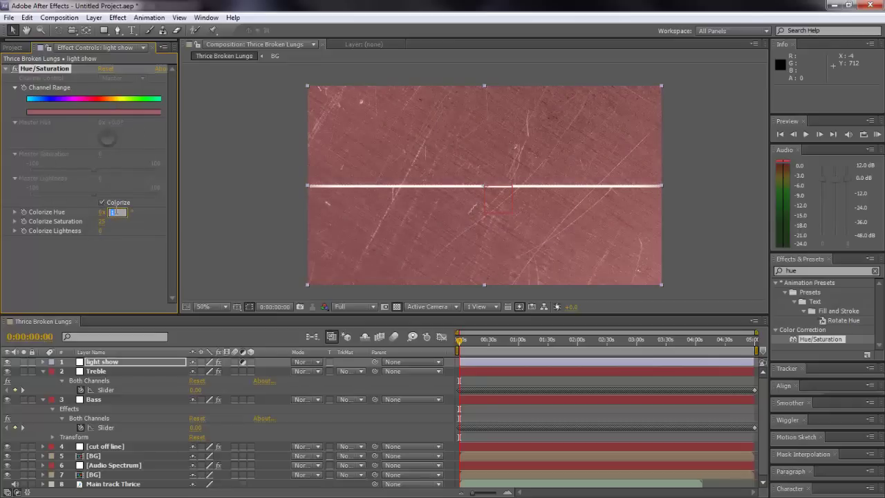
key("Return")
Expand the light show layer's Hue/Saturation properties in the timeline
left_click(120, 362)
key("e")
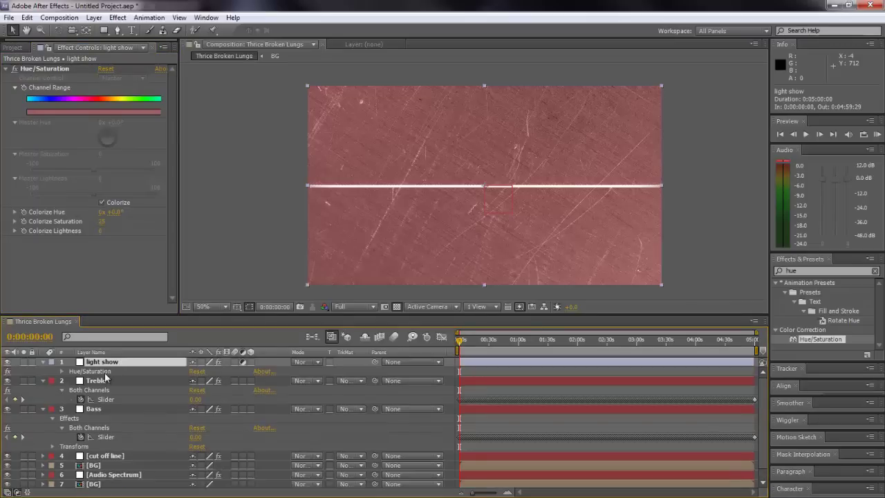
left_click(61, 371)
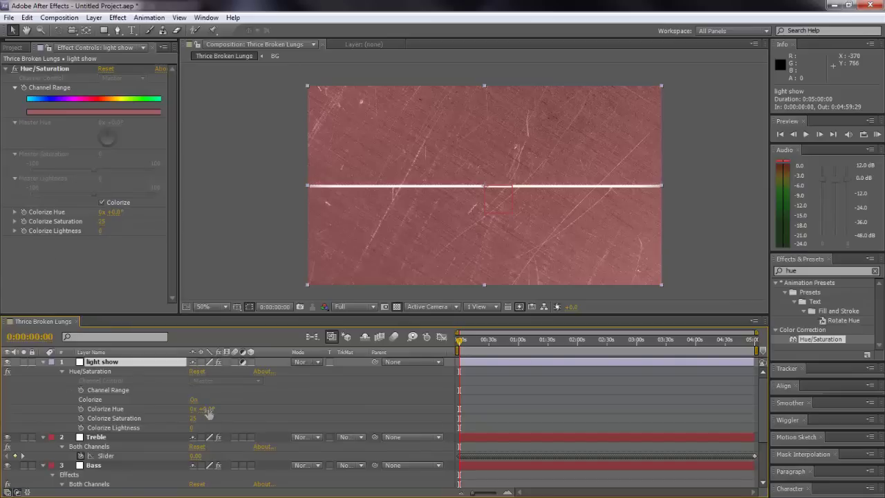
Add a Colorize Hue expression pick-whipped to the Bass layer's Both Channels Slider
left_click(81, 409, "alt")
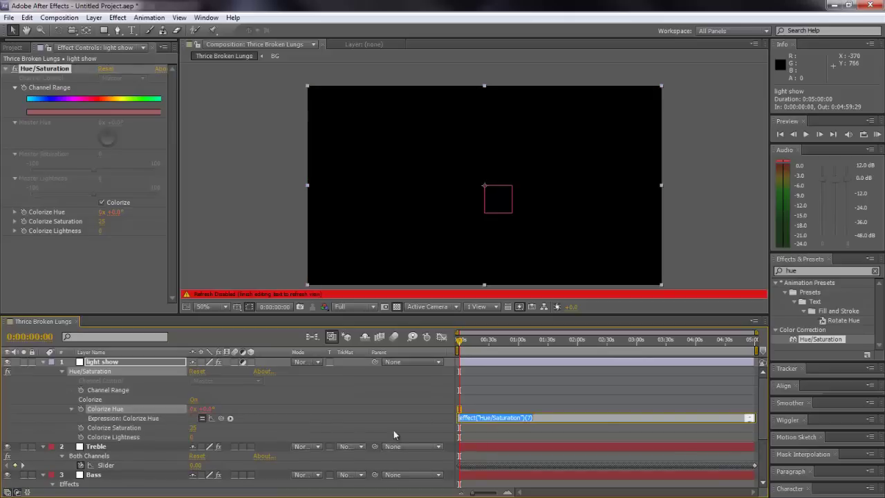
key("BackSpace")
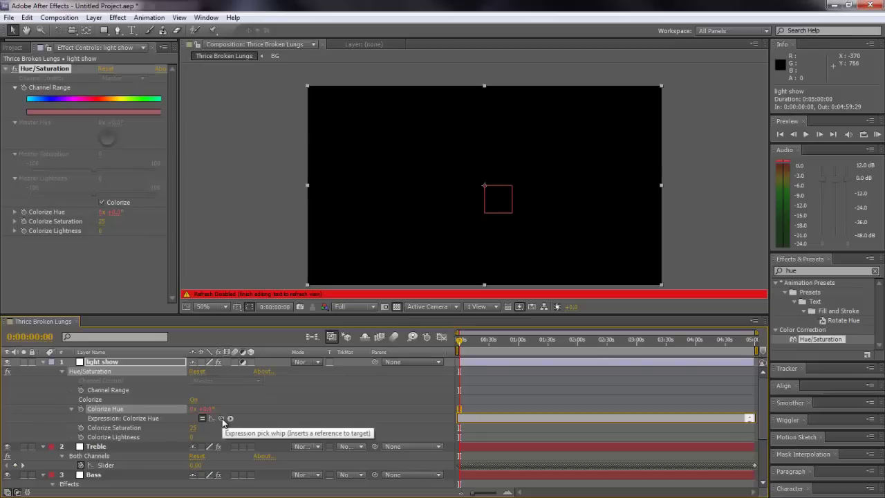
left_click_drag(222, 419, 112, 452)
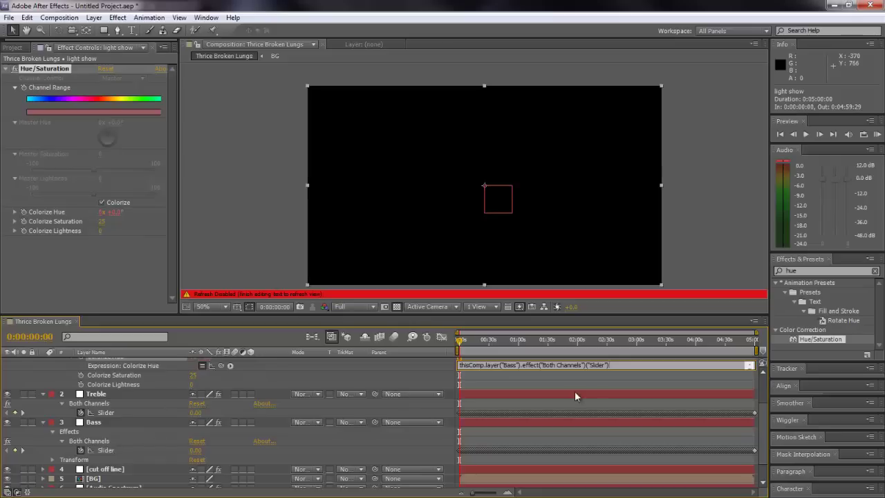
left_click(763, 430)
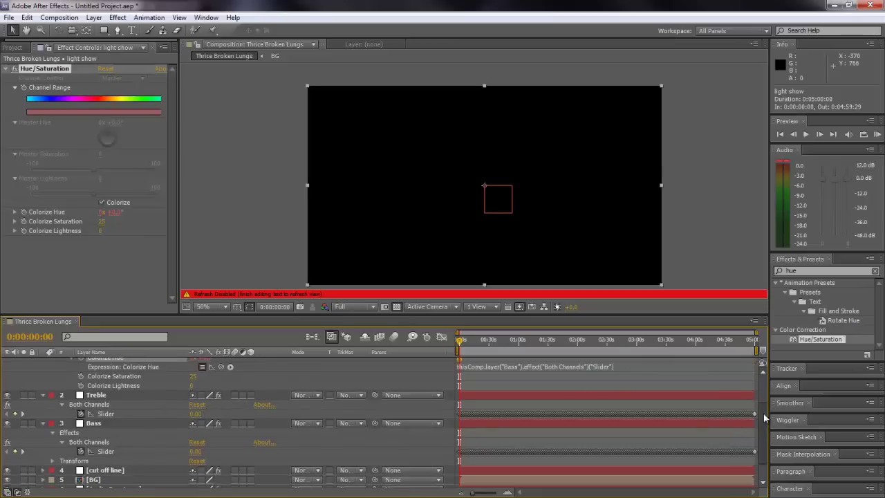
scroll(764, 415, "up", 2)
scroll(763, 414, "up", 1)
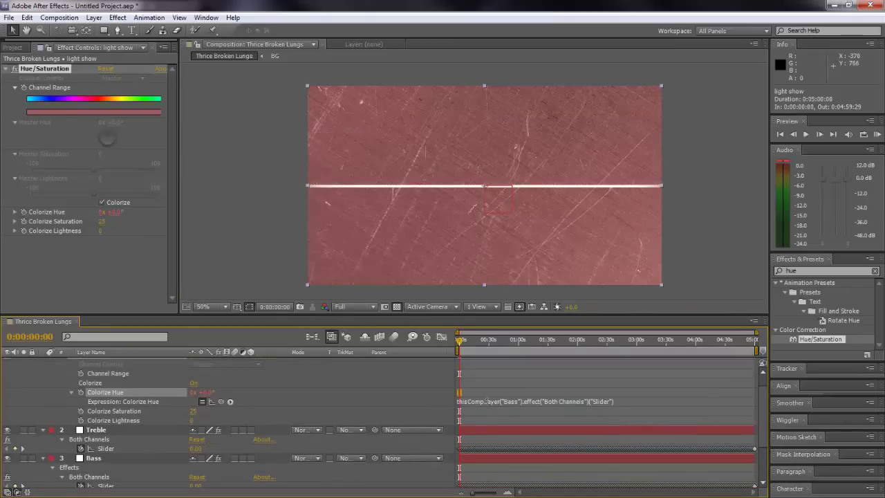
Scrub the timeline to about 41 seconds to watch the tint follow the bass
left_click(461, 342)
left_click_drag(461, 342, 492, 342)
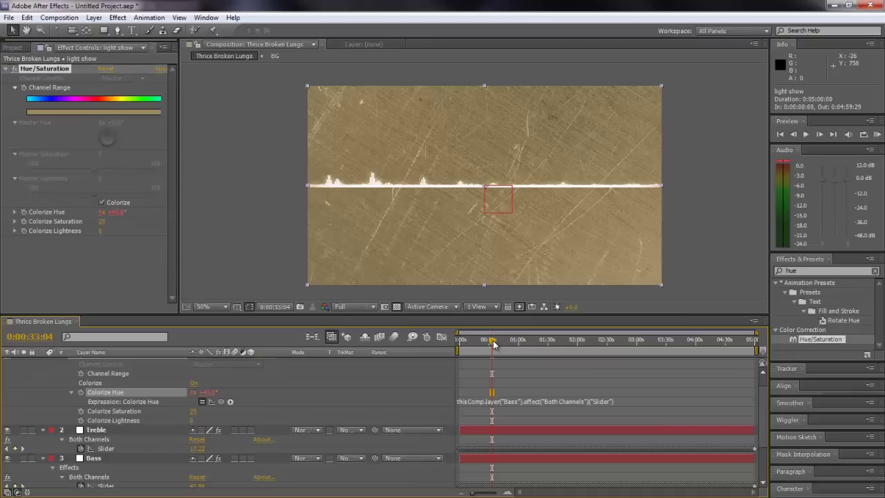
left_click_drag(494, 342, 505, 344)
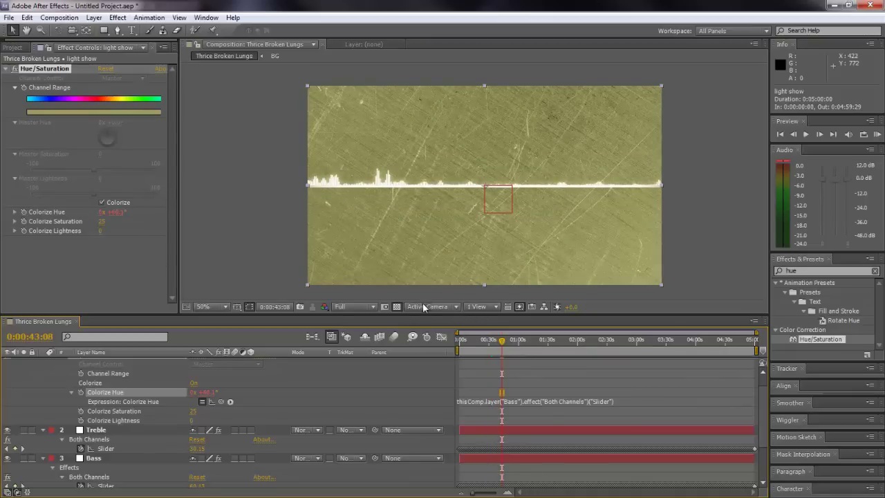
Set the preview resolution to Half and start a RAM preview
left_click(355, 307)
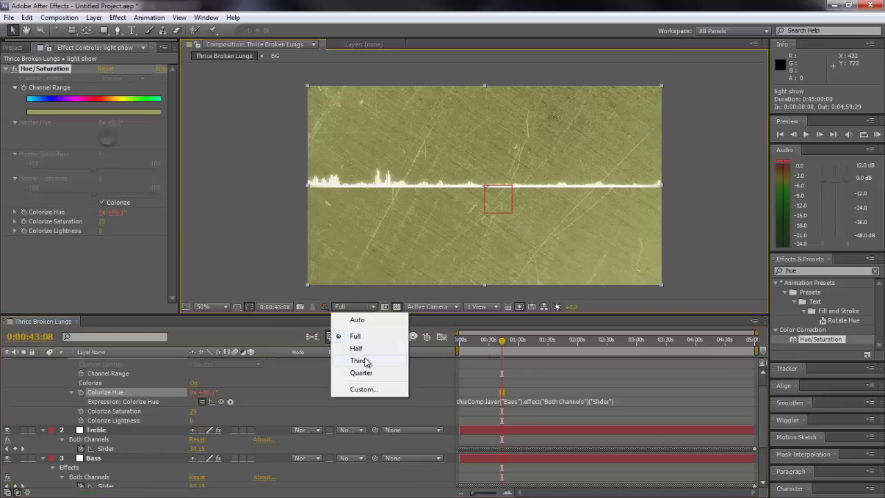
left_click(372, 348)
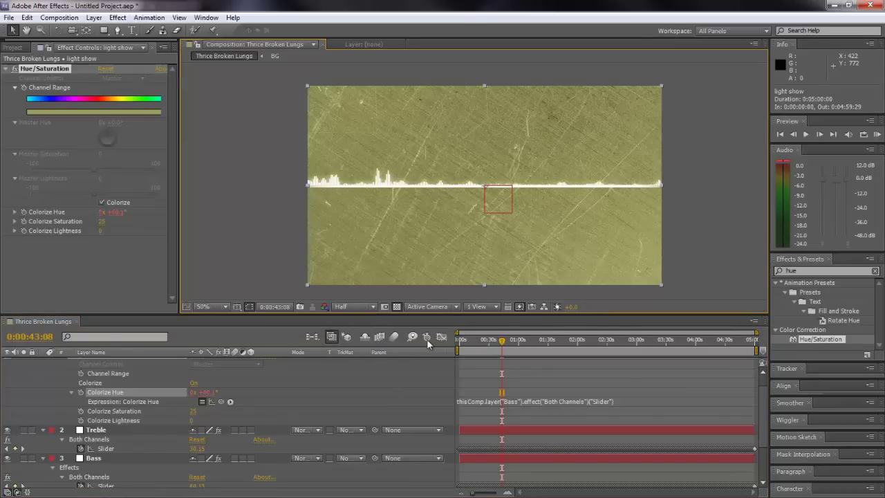
key("KP_0")
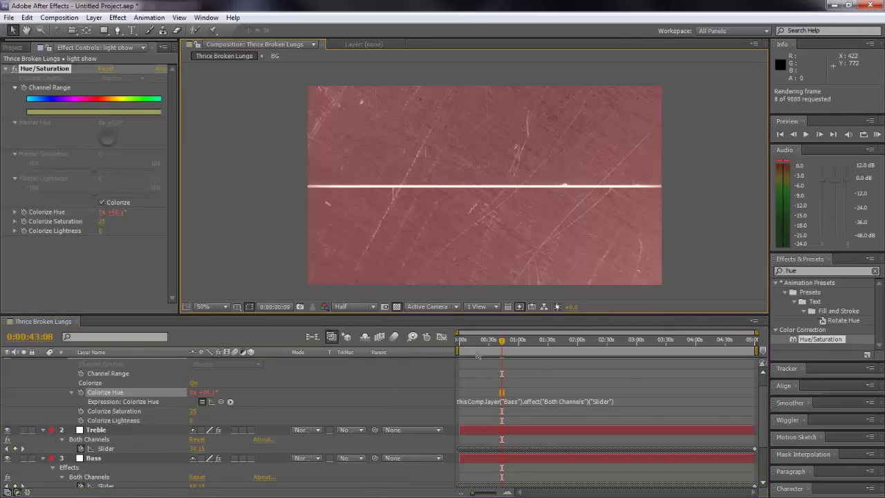
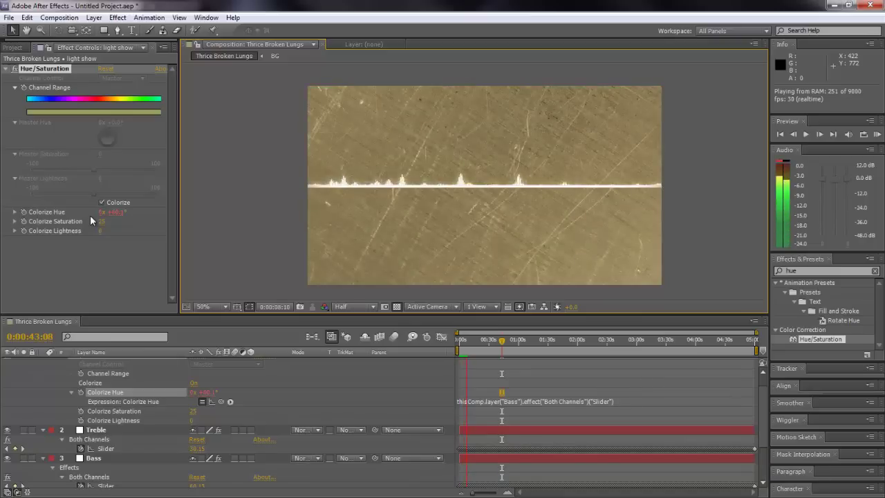
Preview the composition, then return to about three seconds in
key("space")
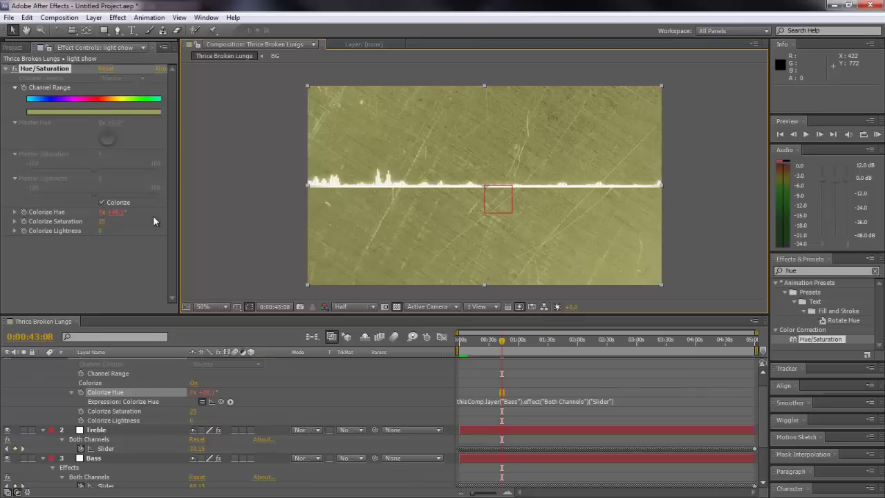
key("KP_0")
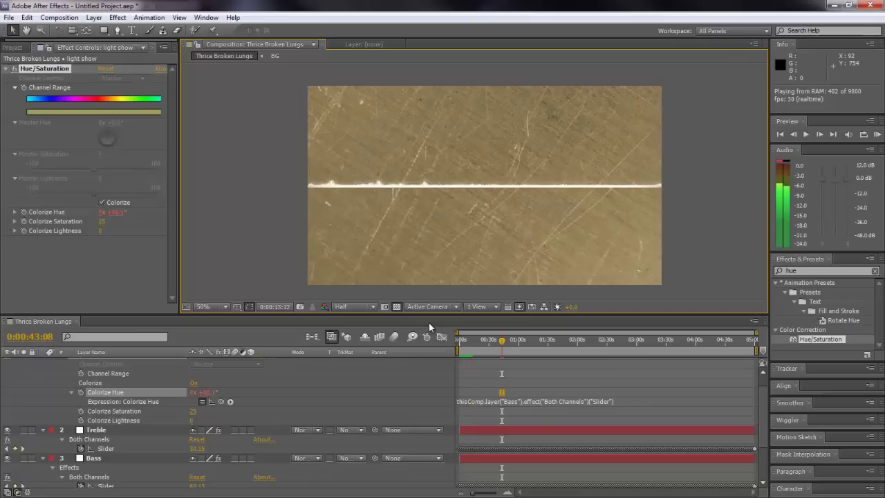
key("space")
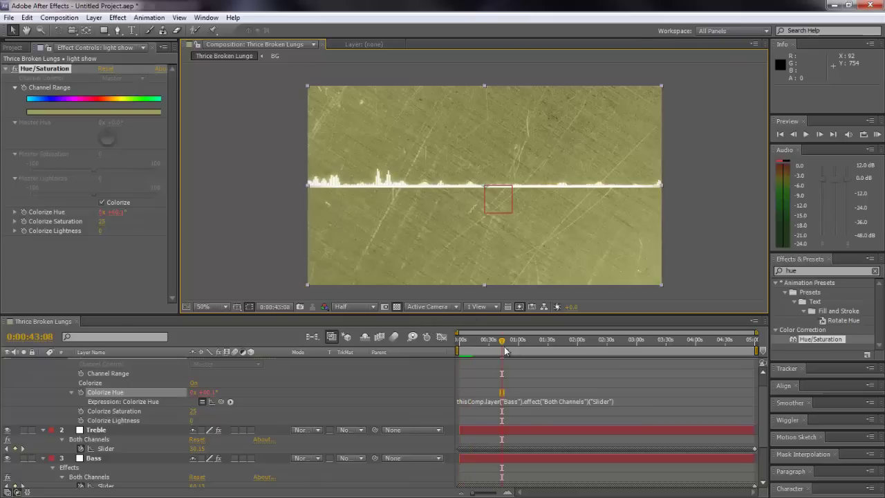
left_click_drag(502, 340, 463, 342)
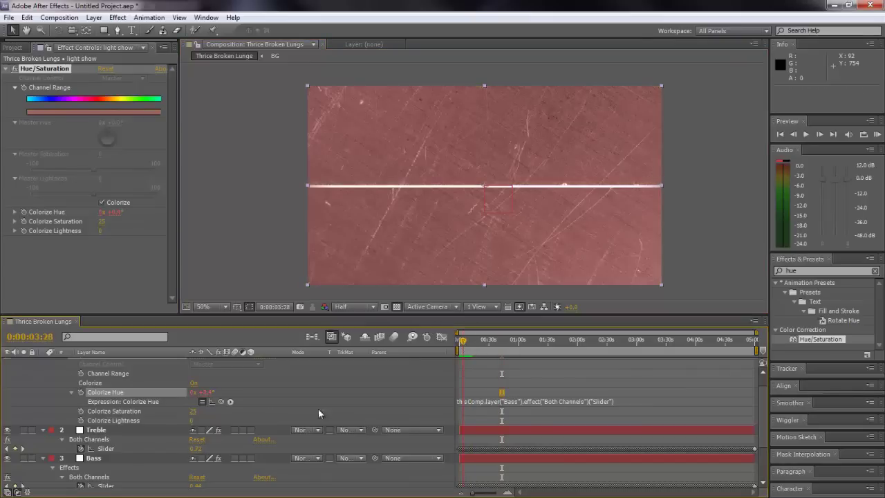
Append *2 to the Colorize Hue expression and check the colour around 24–27 seconds
left_click(667, 401)
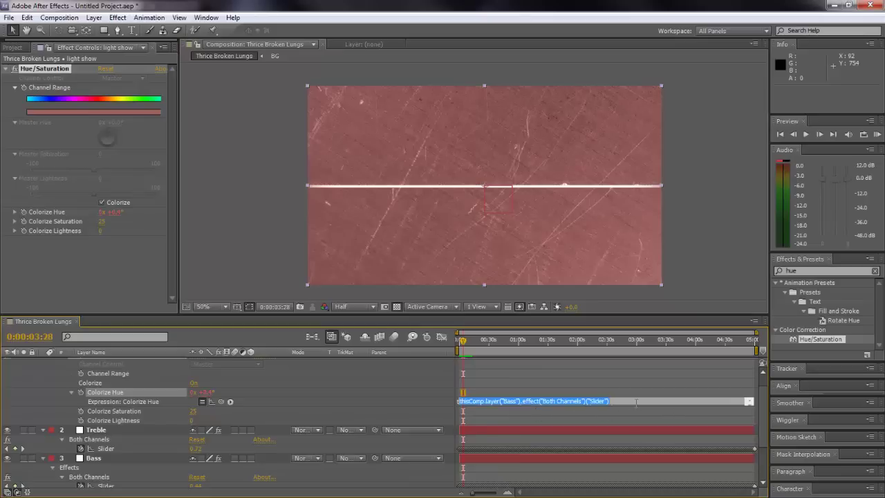
left_click(519, 340)
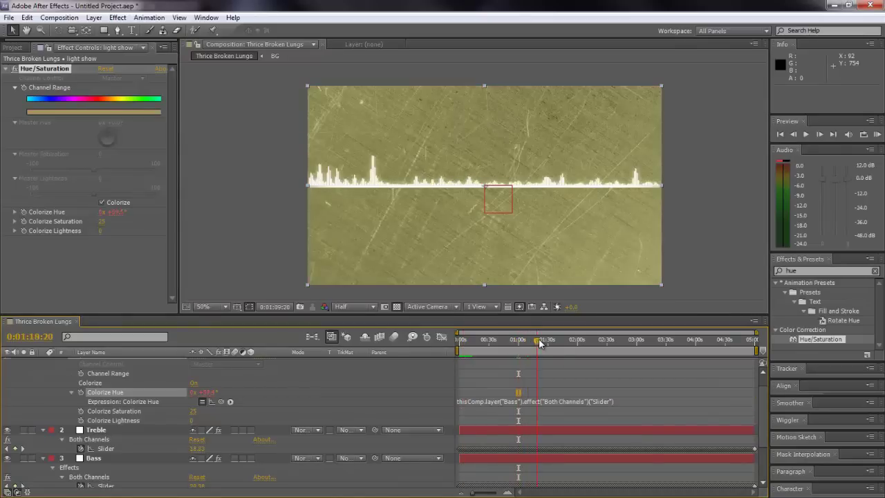
mouse_move(525, 341)
left_mouse_down()
mouse_move(550, 340)
mouse_move(537, 340)
left_mouse_up()
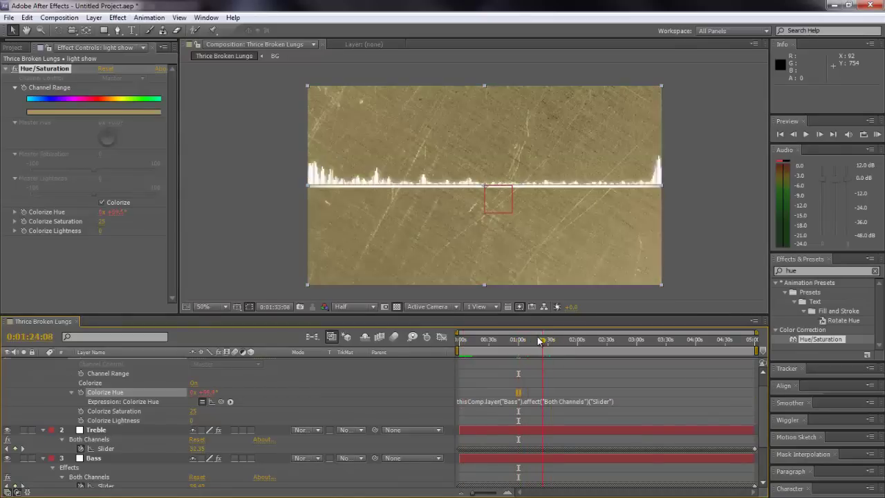
left_click(624, 402)
left_click(624, 402)
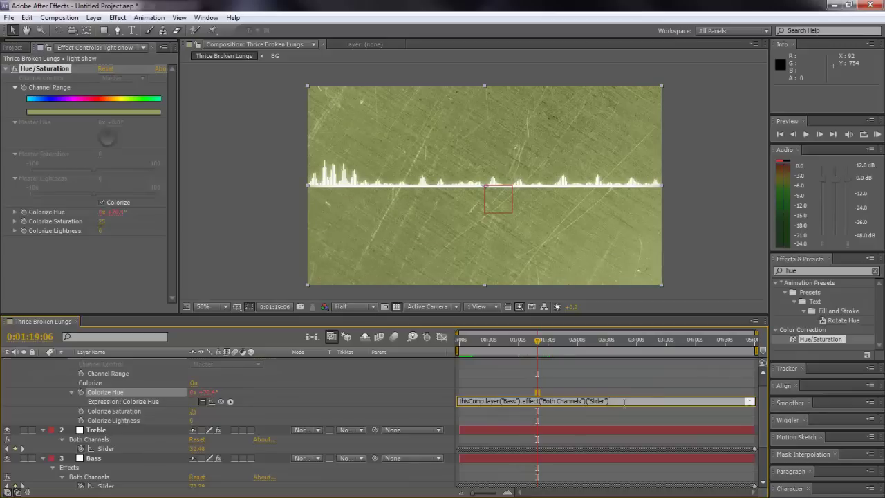
type("*2")
key("KP_Enter")
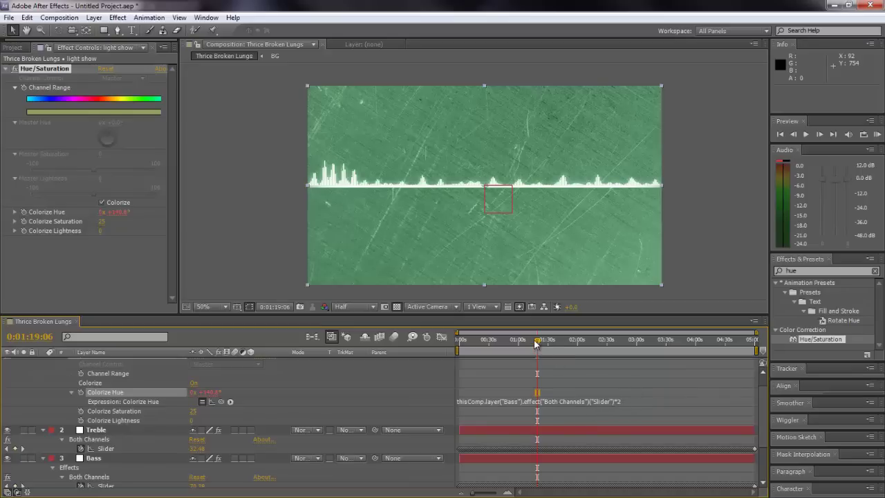
left_click(482, 341)
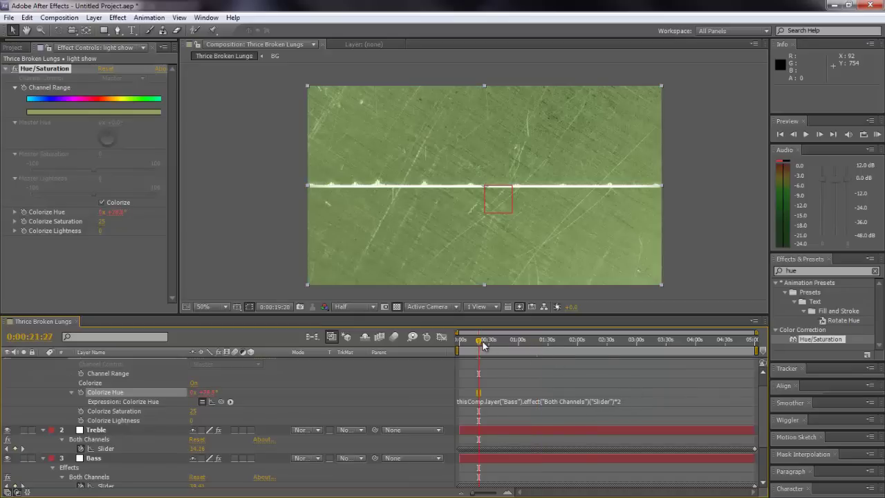
left_click_drag(486, 340, 486, 342)
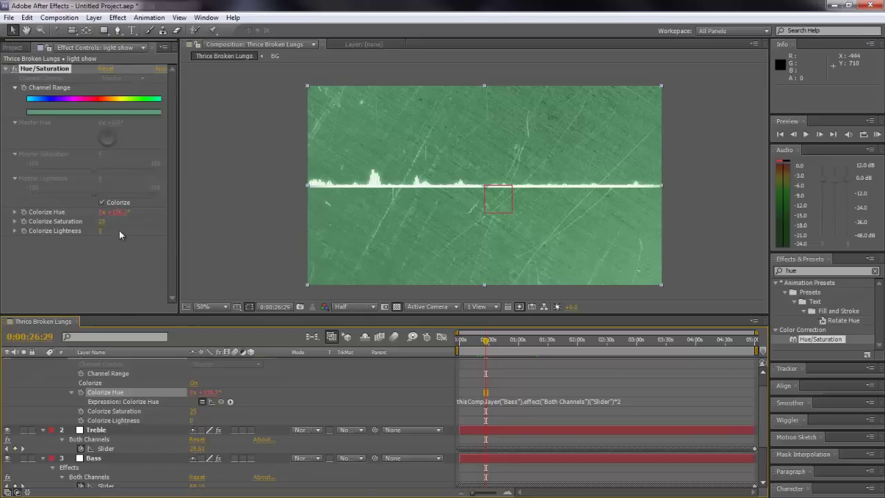
left_click(629, 401)
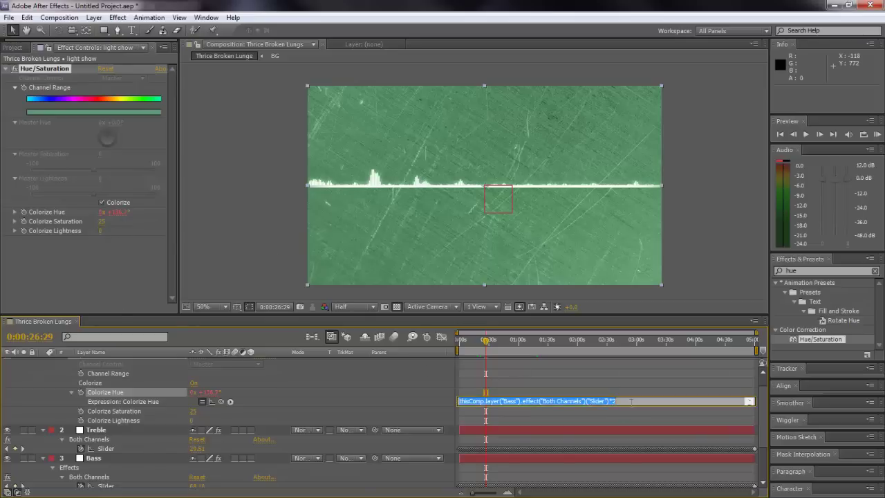
left_click(629, 402)
key("BackSpace")
key("BackSpace")
key("KP_Enter")
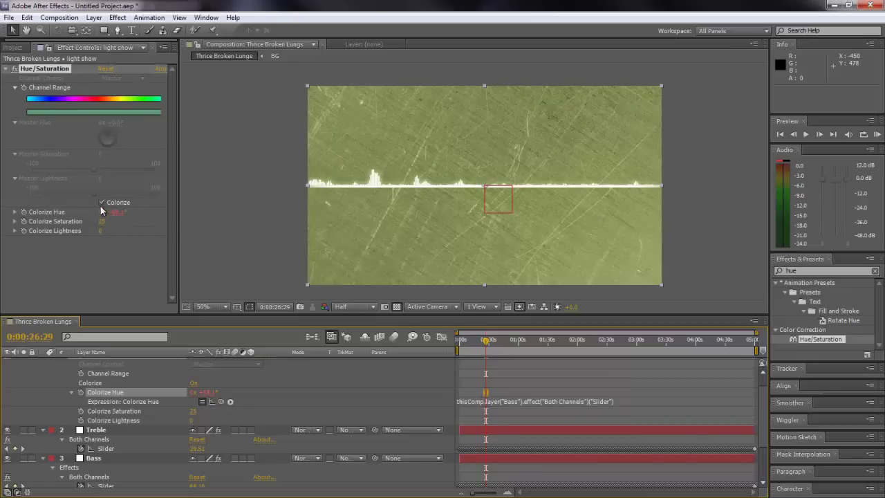
left_click(628, 401)
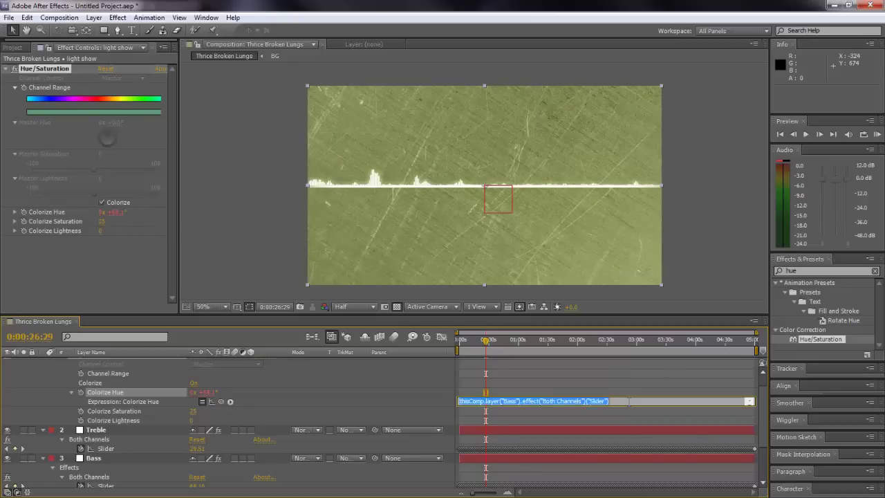
type("*2")
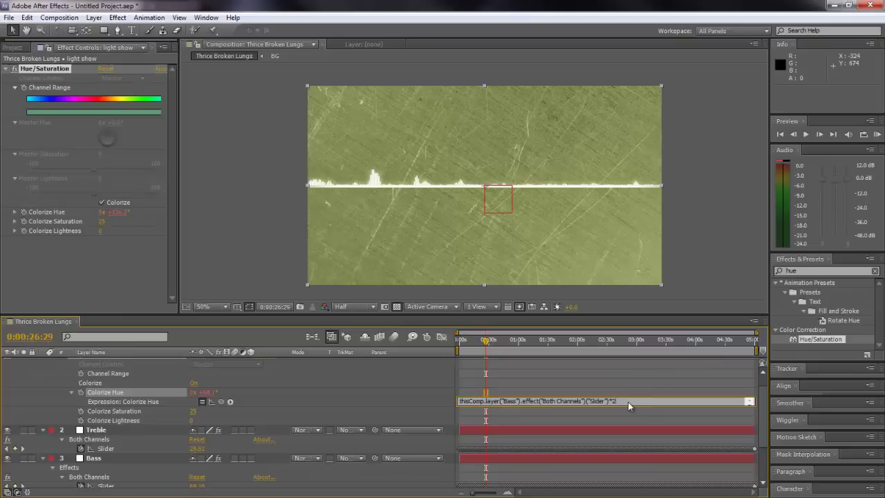
key("KP_Enter")
left_click(477, 340)
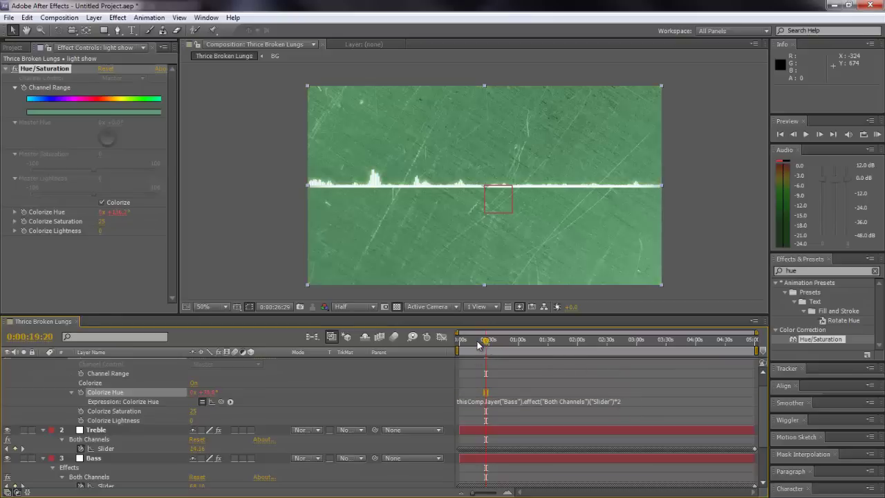
left_click_drag(477, 342, 520, 344)
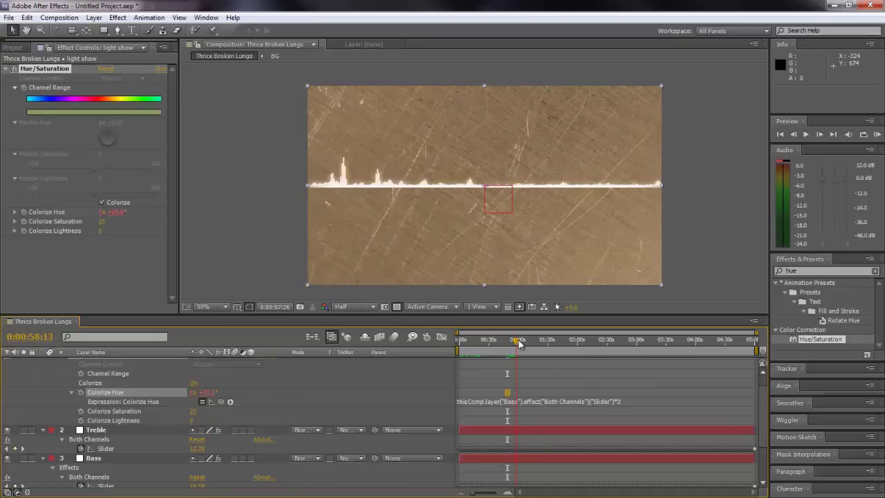
left_click(622, 401)
left_click(617, 401)
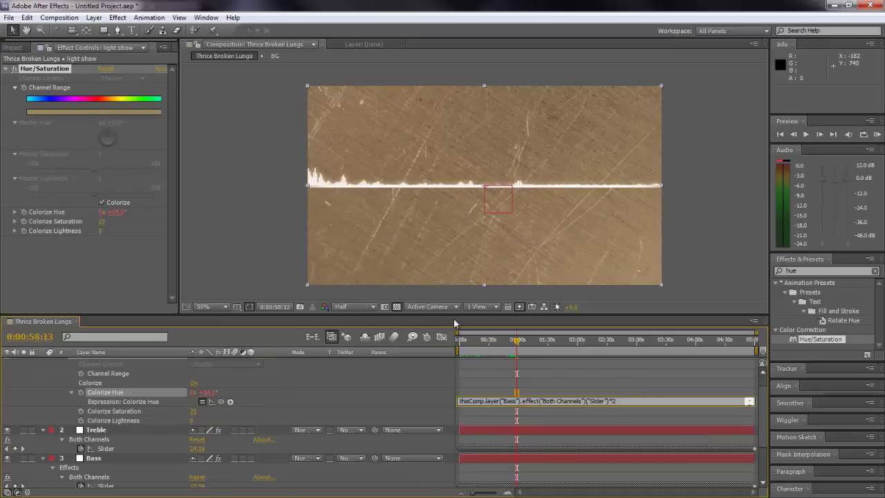
key("BackSpace")
type("+")
key("BackSpace")
type("*")
key("BackSpace")
type("/")
key("BackSpace")
type("-")
key("BackSpace")
type("*")
key("KP_Enter")
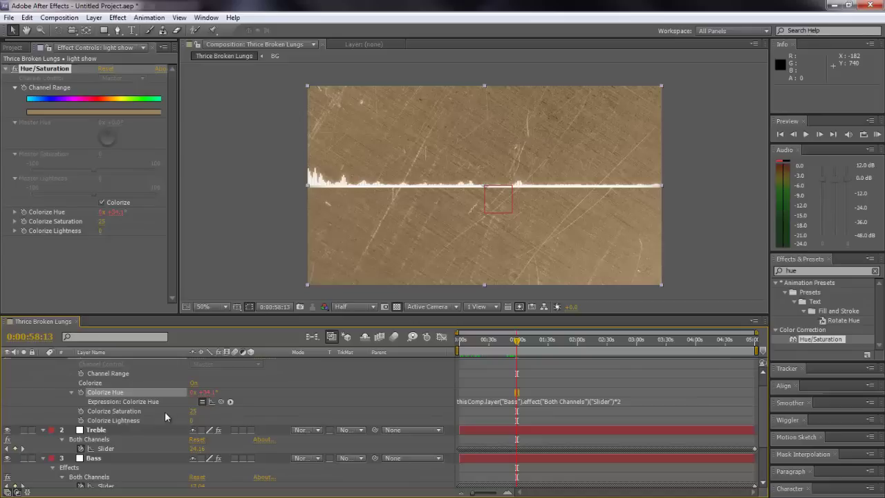
Reveal the light show layer's Hue/Saturation Colorize Hue expression row
scroll(95, 413, "up", 2)
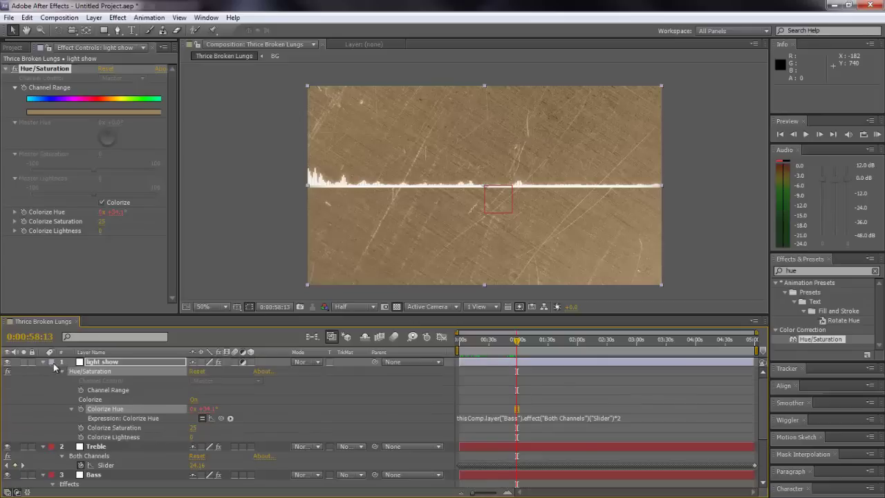
left_click(43, 362)
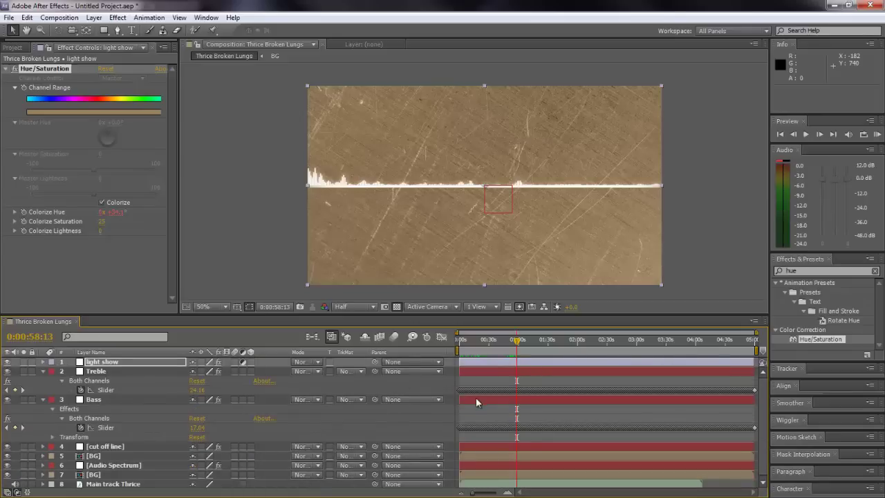
left_click(93, 362)
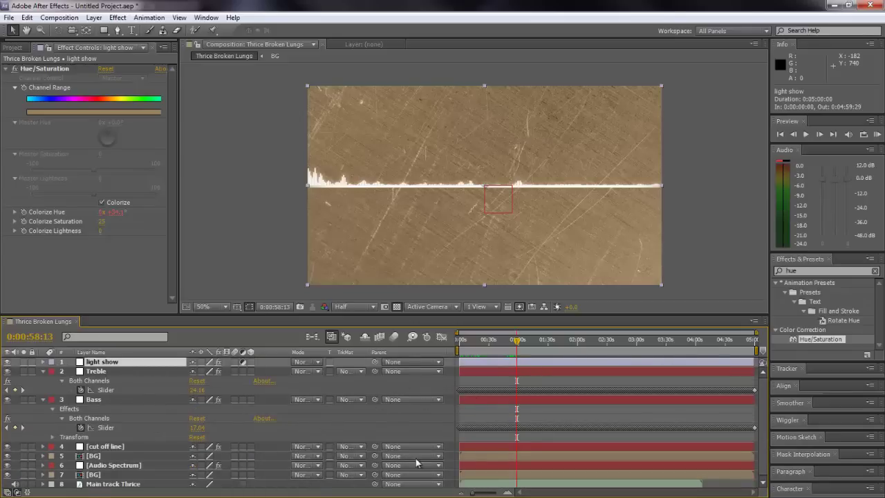
key("e")
left_click(60, 371)
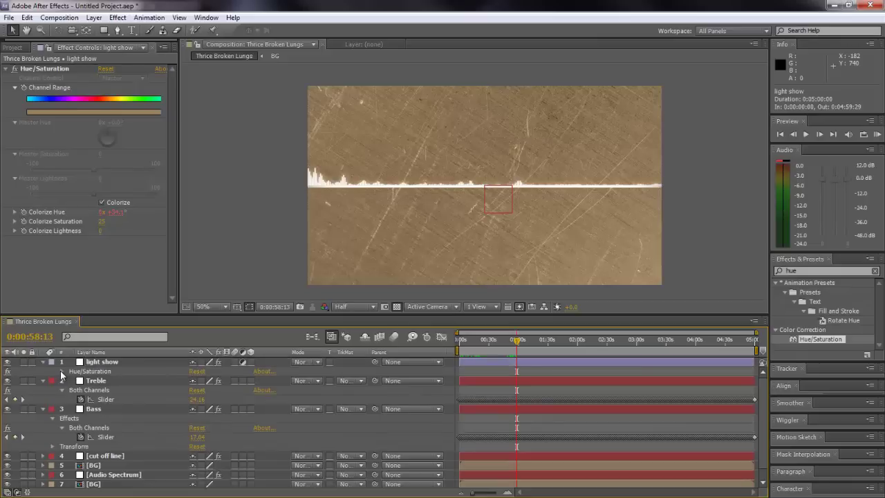
left_click(61, 370)
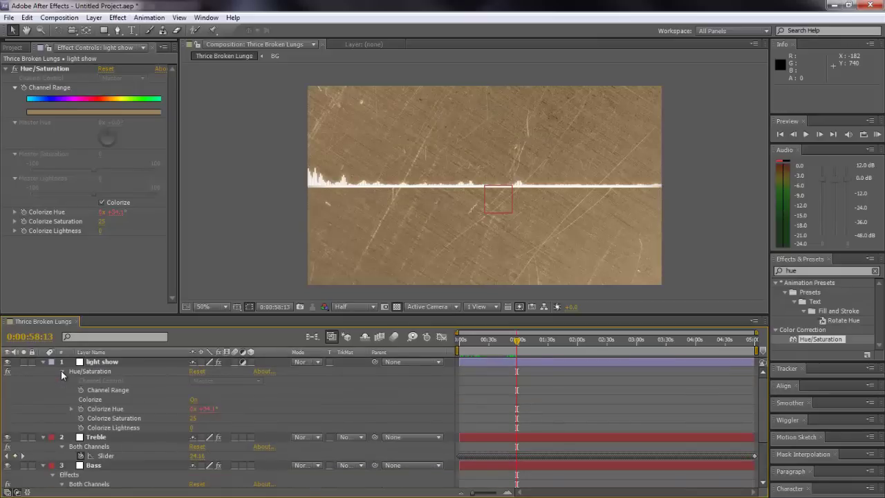
left_click(71, 409)
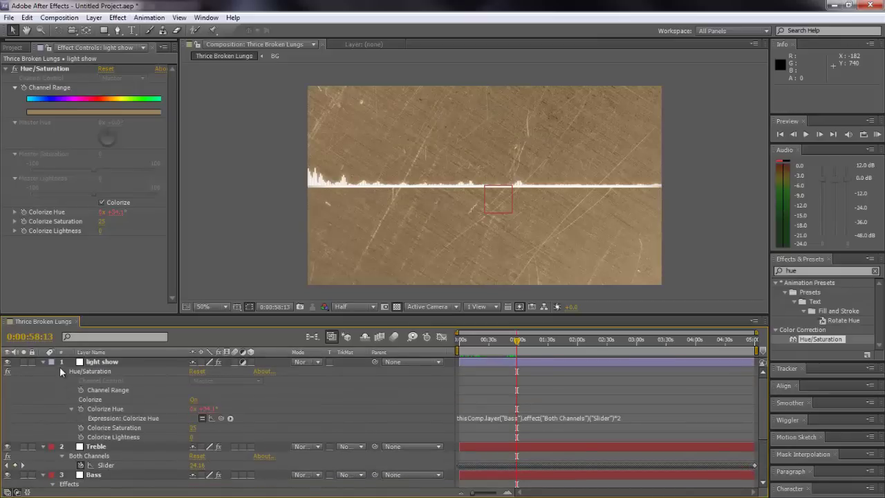
Collapse the light show layer and delete 'hue' from the Effects & Presets search
key("e")
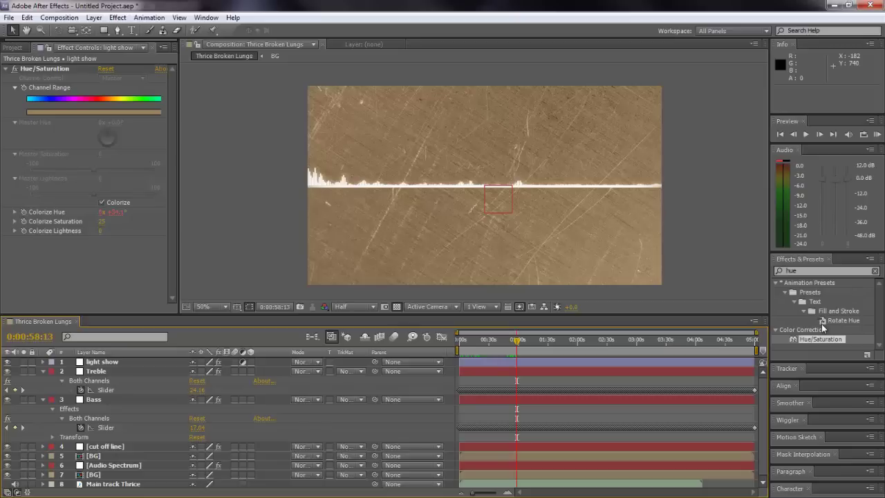
left_click(822, 270)
key("BackSpace")
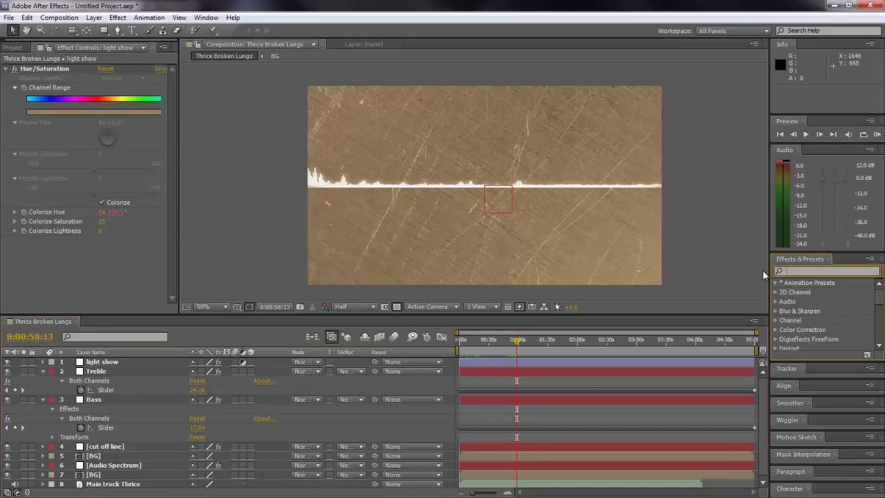
Start a new camera layer and keep the 50mm lens preset
right_click(413, 381)
mouse_move(445, 390)
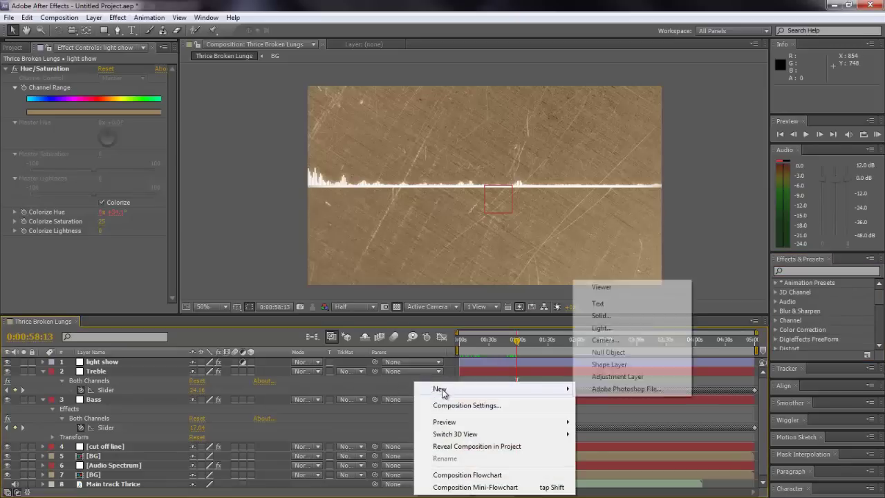
left_click(607, 341)
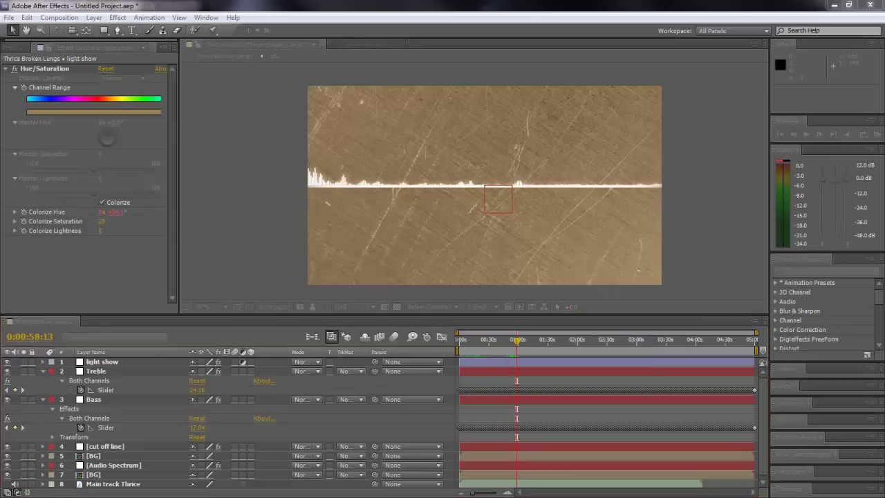
left_click_drag(478, 103, 476, 108)
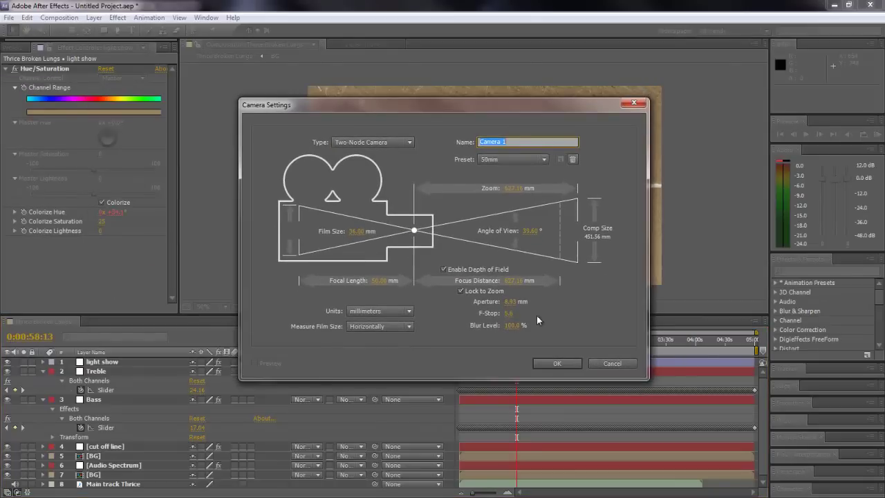
left_click(514, 159)
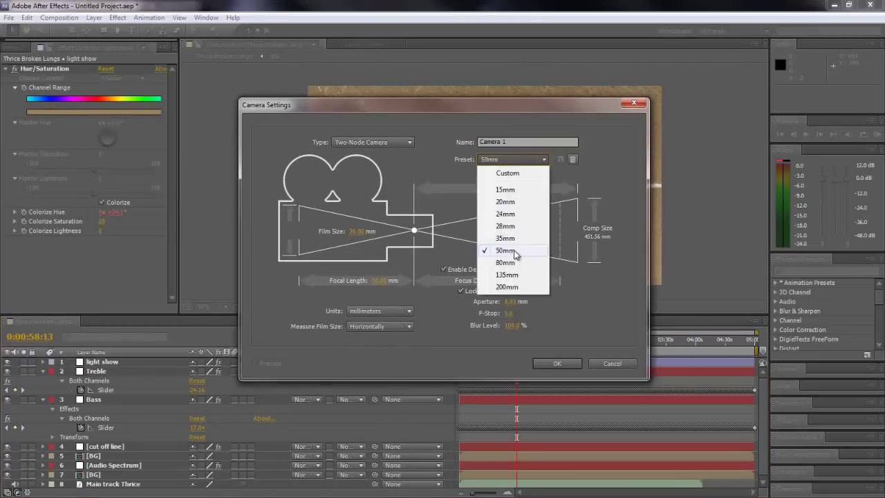
left_click(516, 252)
left_click(533, 160)
left_click(629, 155)
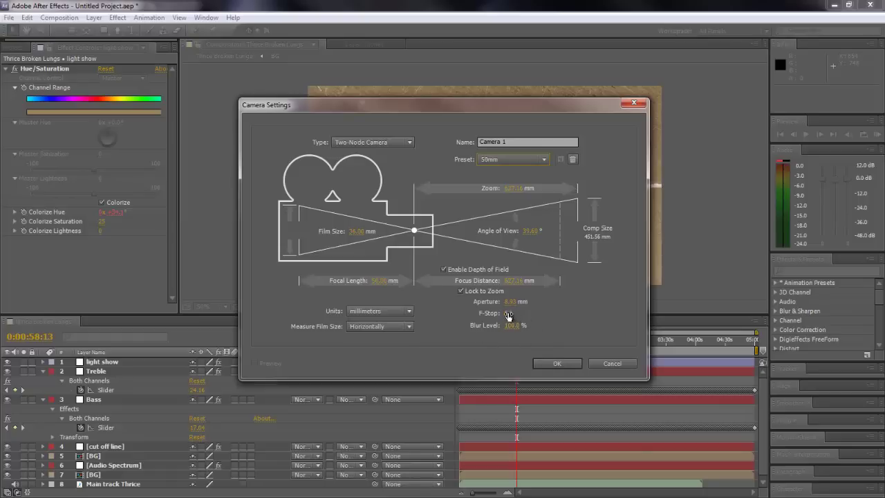
Set the depth-of-field F-Stop to 5 and create the camera
mouse_move(508, 312)
left_mouse_down()
mouse_move(489, 320)
mouse_move(507, 315)
left_mouse_up()
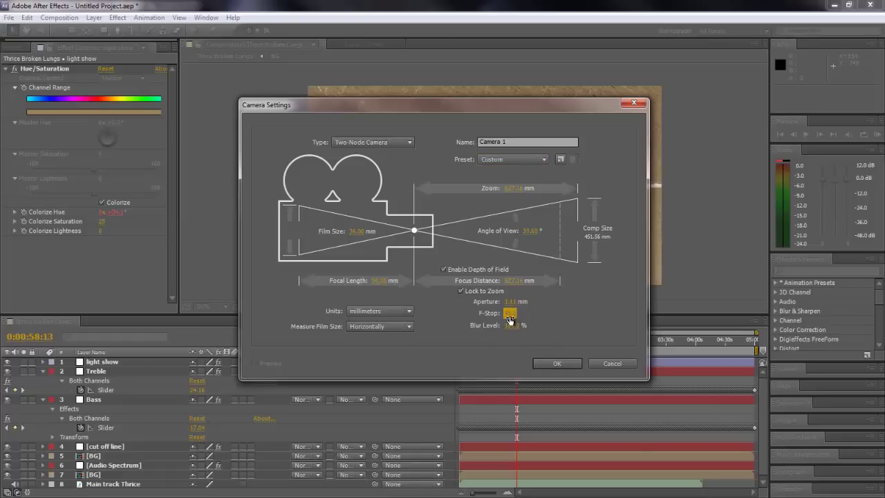
left_click(504, 312)
type("5")
key("Return")
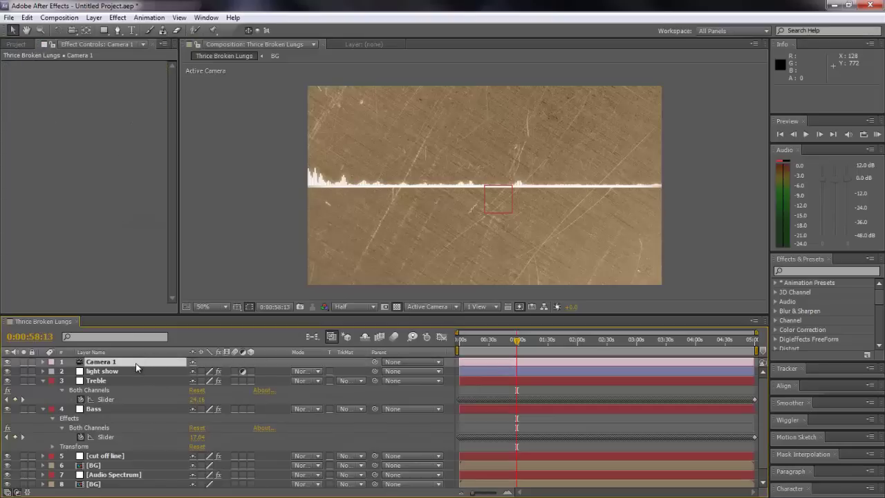
Delete Camera 1, then select all layers except Treble, Bass and Main track Thrice
key("Delete")
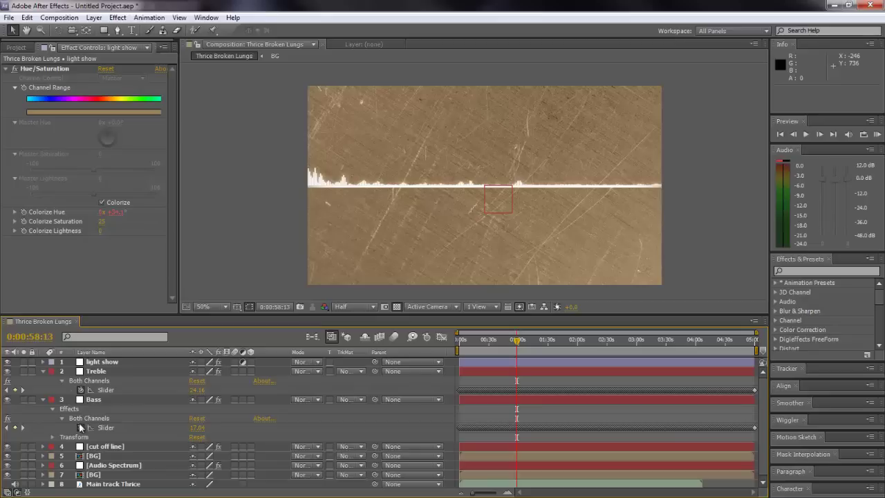
scroll(58, 404, "down", 1)
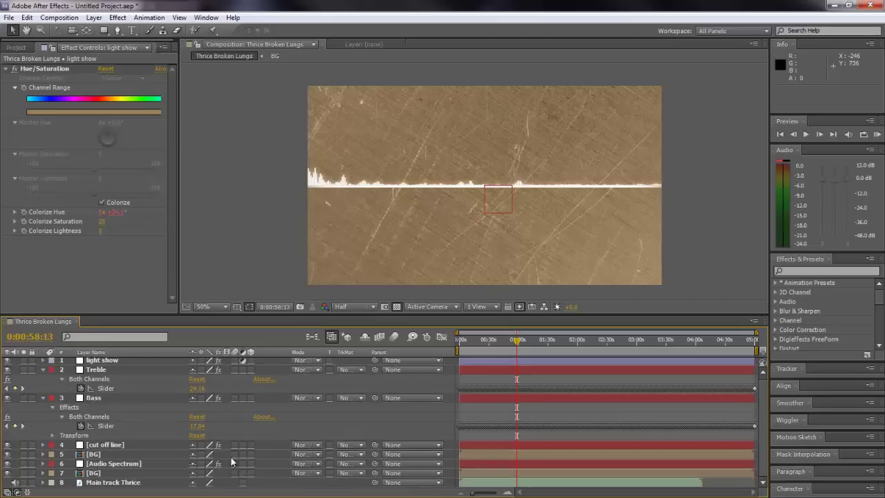
left_click(181, 453)
key("ctrl+a")
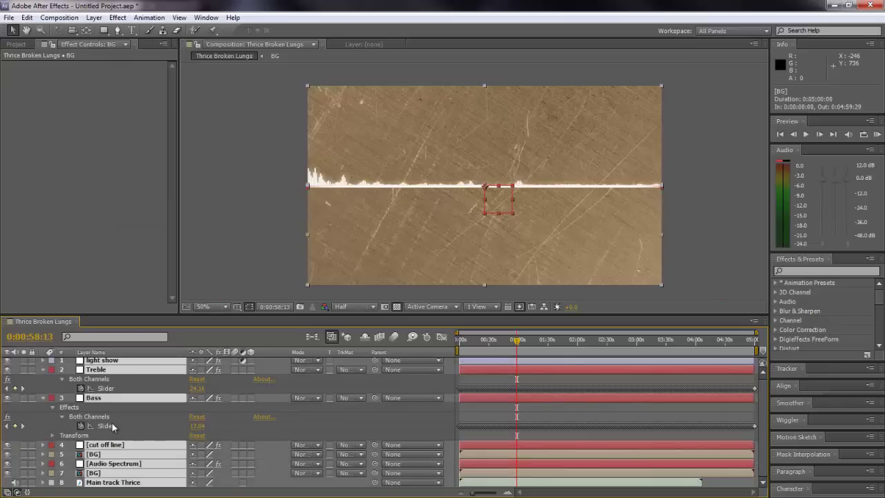
left_click(110, 370, "ctrl")
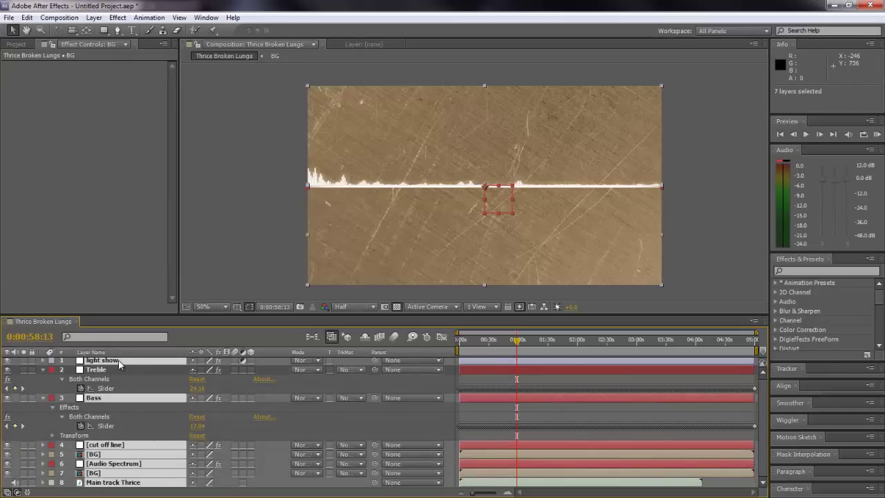
left_click(93, 398, "ctrl")
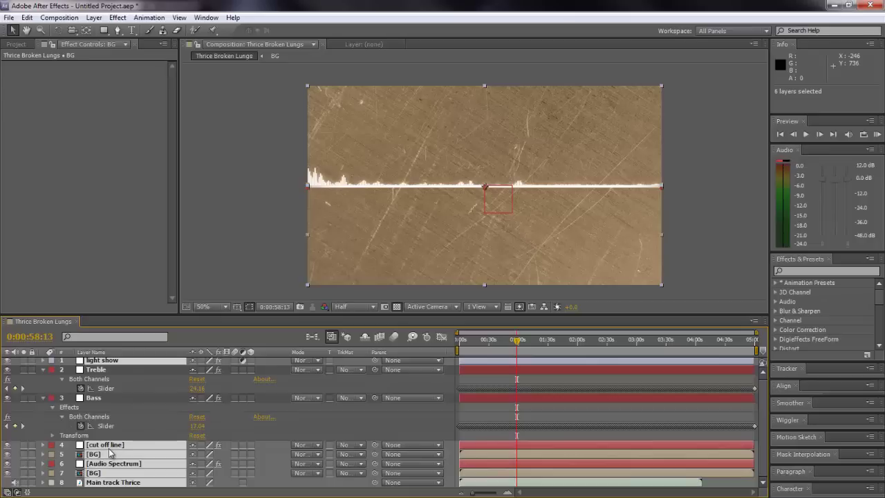
left_click(119, 482, "ctrl")
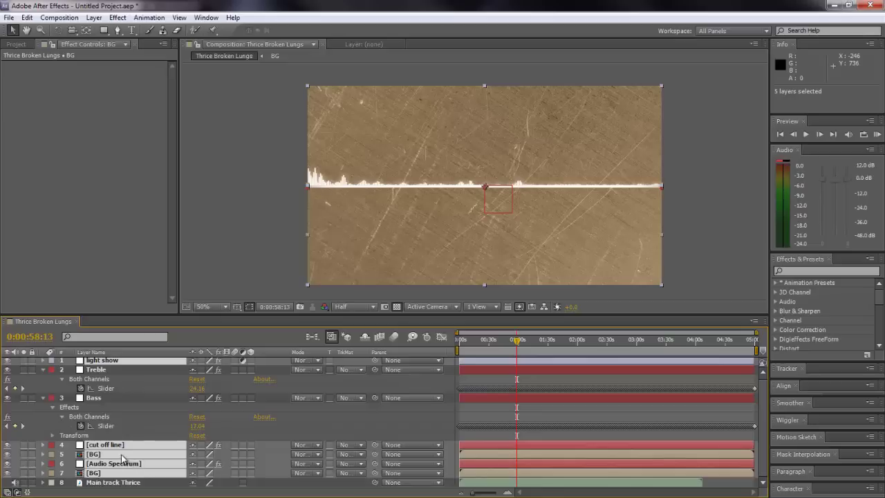
Pre-compose the selected layers into a comp named 'FG Video'
key("ctrl+shift+c")
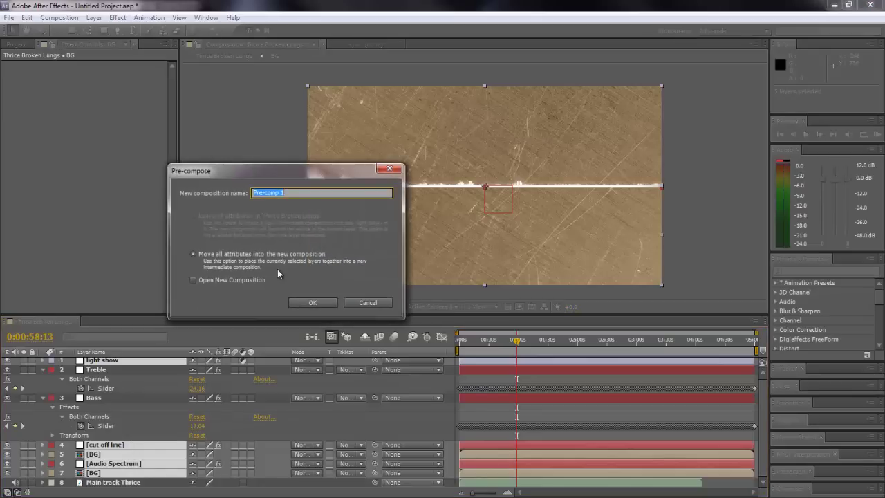
key("BackSpace")
type("FG Video")
key("Return")
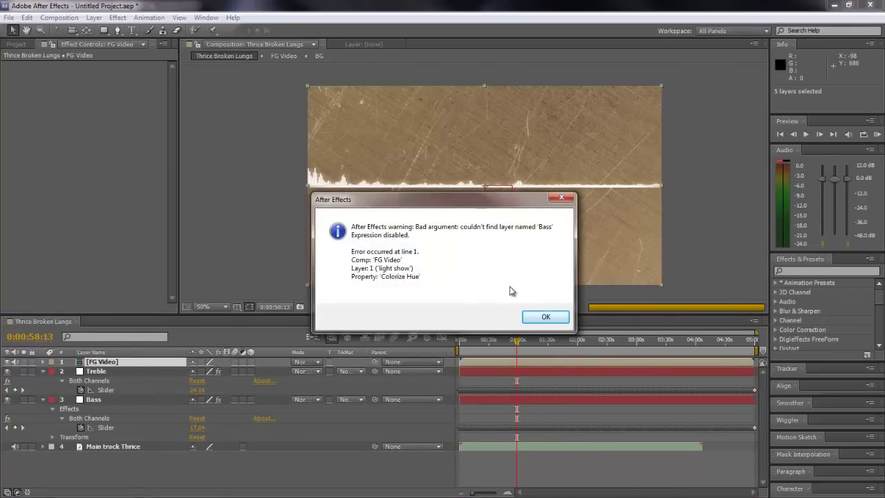
Dismiss the missing Bass warning, undo the pre-compose, and pre-compose all layers instead
left_click(539, 320)
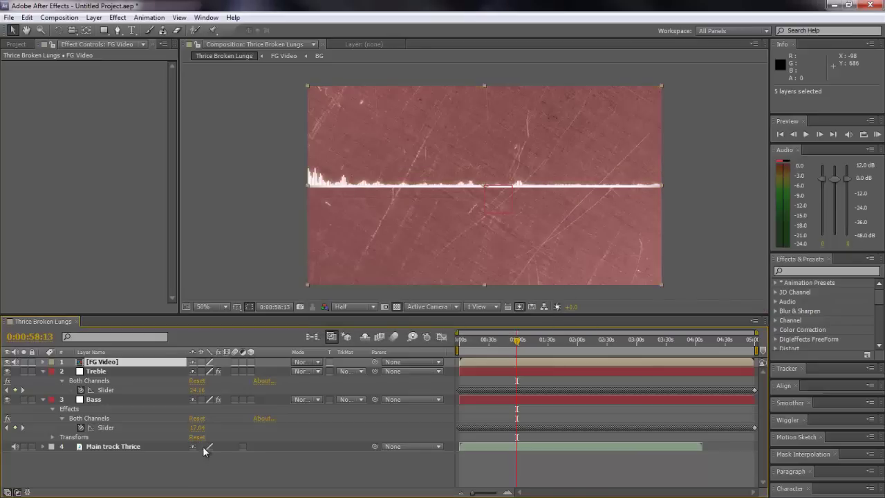
key("ctrl+z")
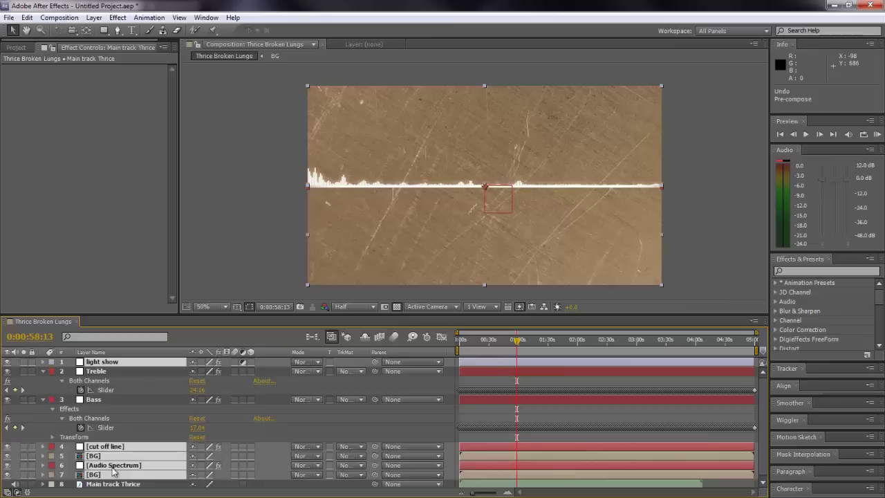
left_click(166, 486)
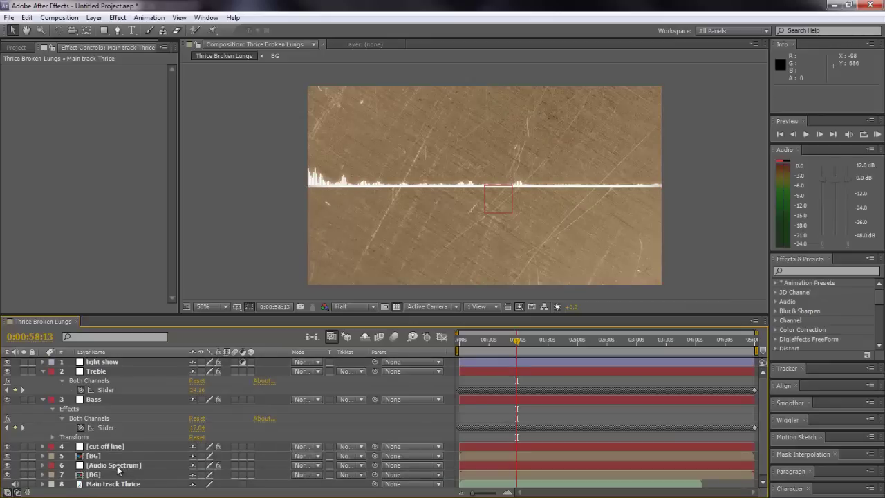
key("ctrl+a")
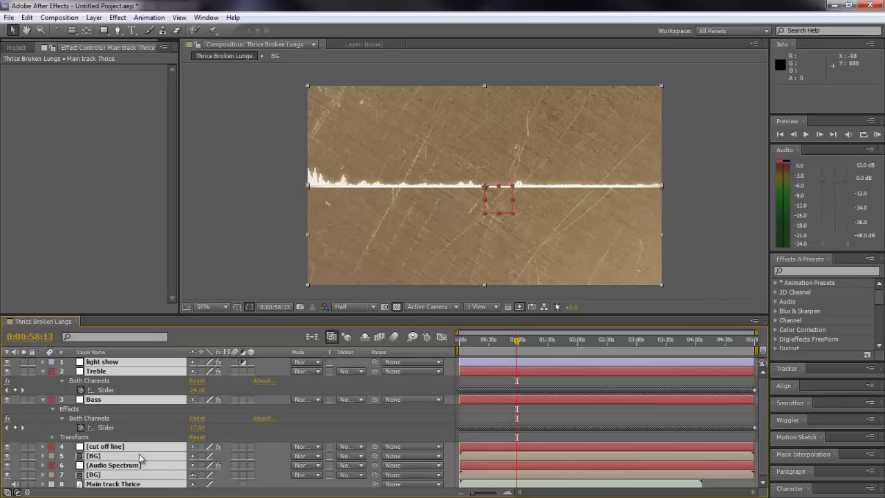
key("ctrl+shift+c")
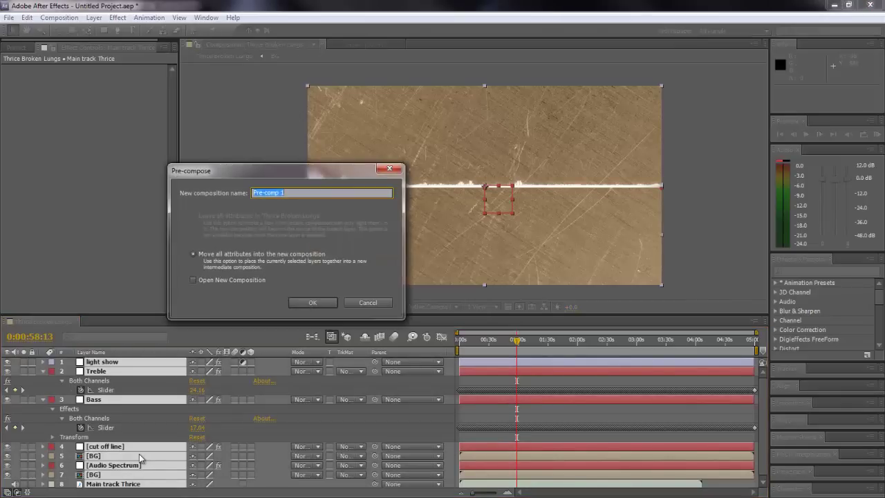
Name the pre-comp 'FG Video', open it, and select its Bass and Treble layers
type("FG Video")
left_click(315, 302)
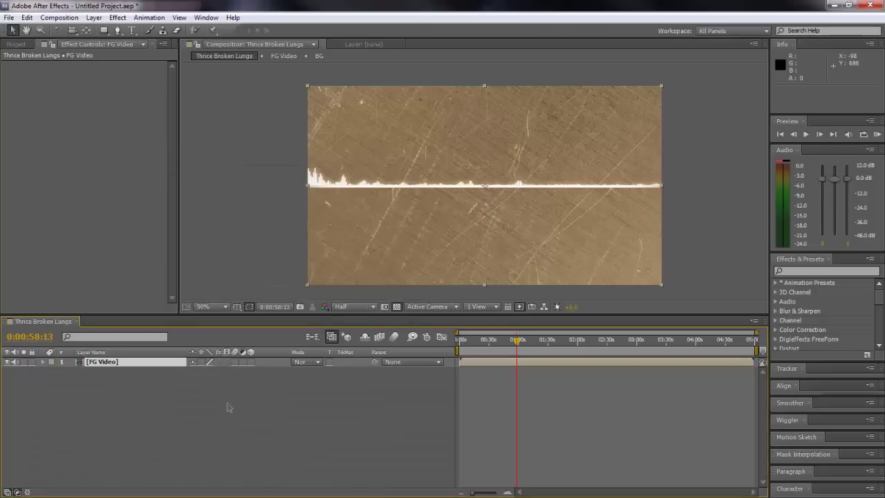
double_click(155, 361)
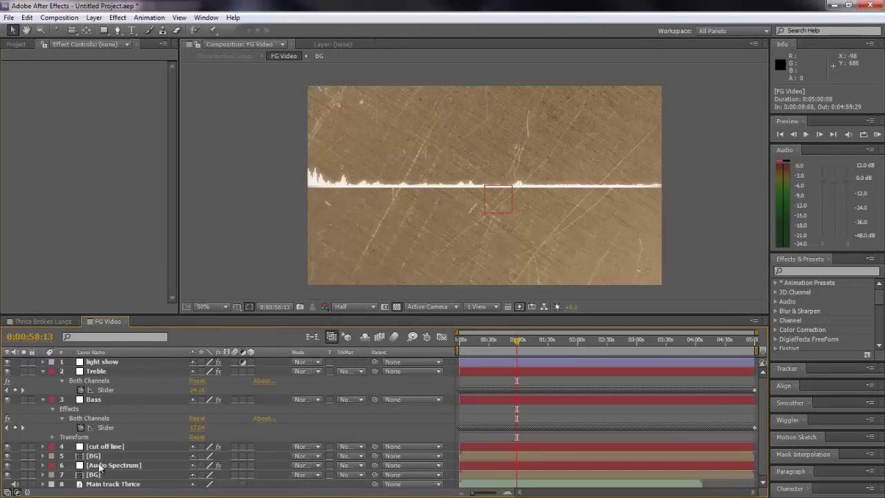
scroll(97, 465, "down", 1)
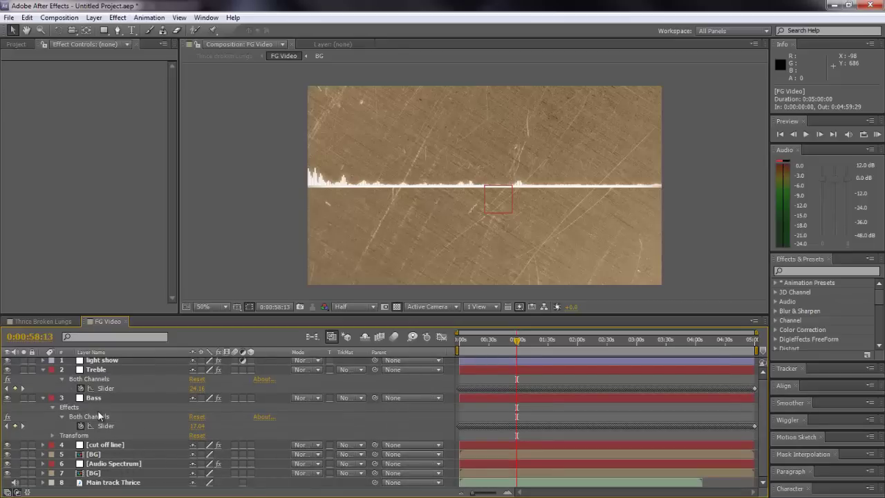
left_click(101, 400)
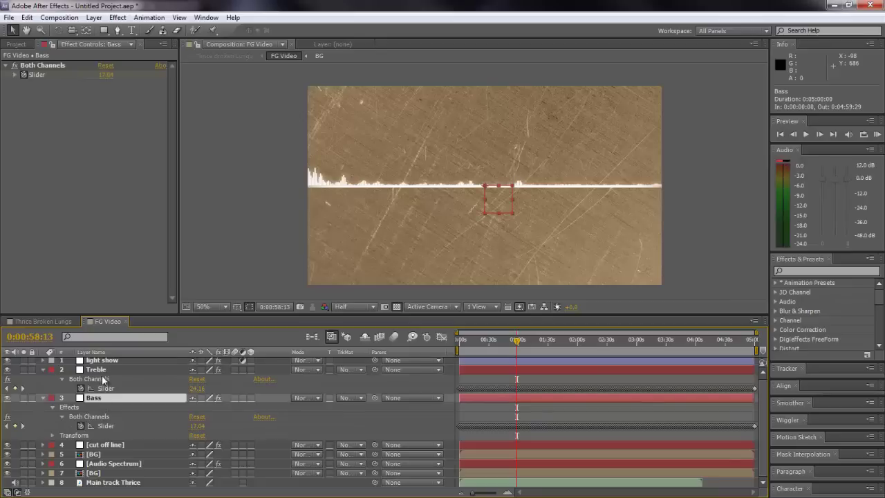
left_click(103, 370, "ctrl")
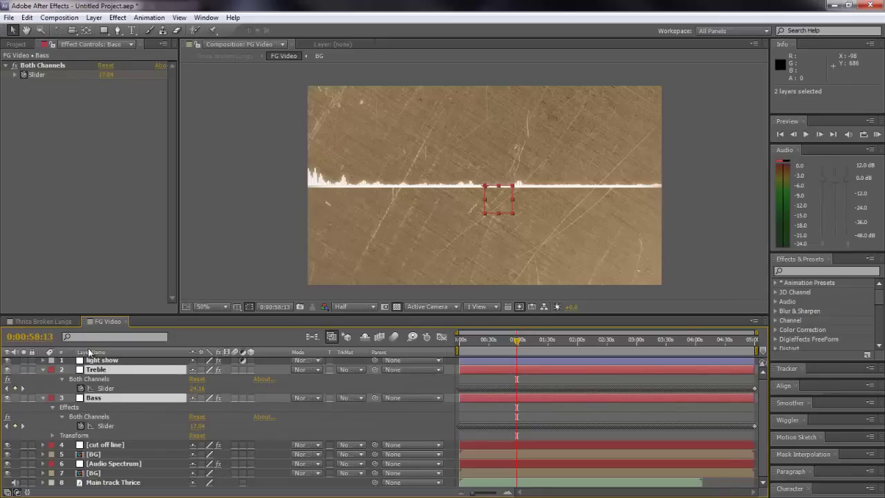
Paste Bass and Treble into the Thrice Broken Lungs comp
left_click(44, 322)
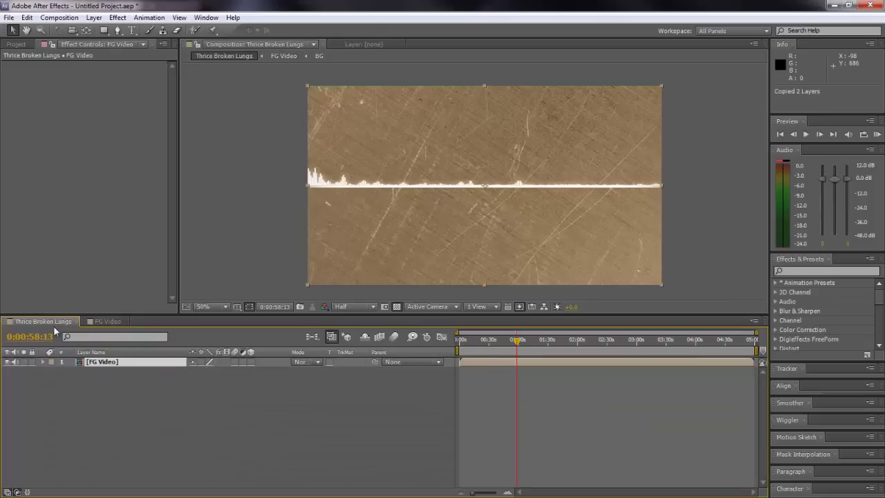
key("ctrl+v")
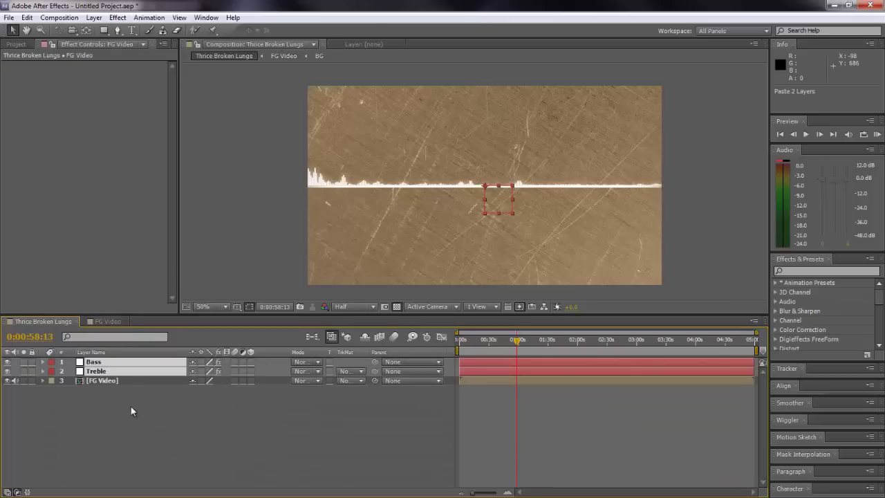
left_click(131, 405)
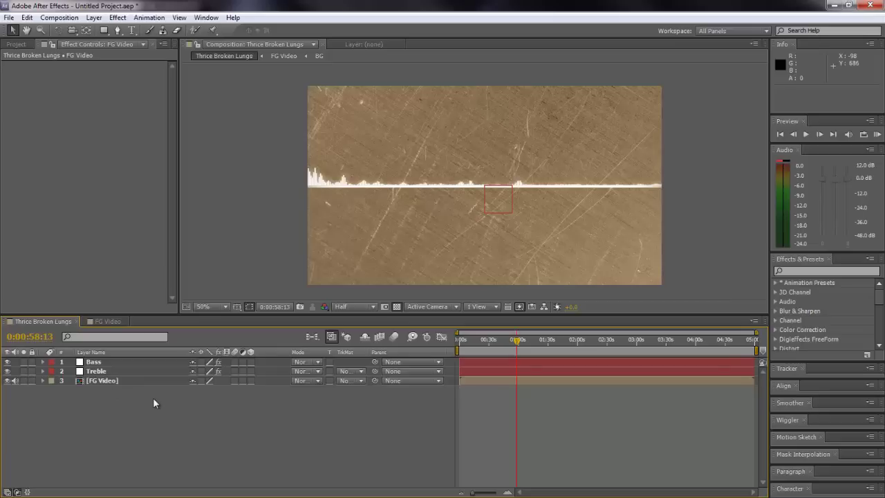
Turn on the 3D Layer switch for the FG Video layer
right_click(152, 397)
left_click(128, 403)
left_click(108, 380)
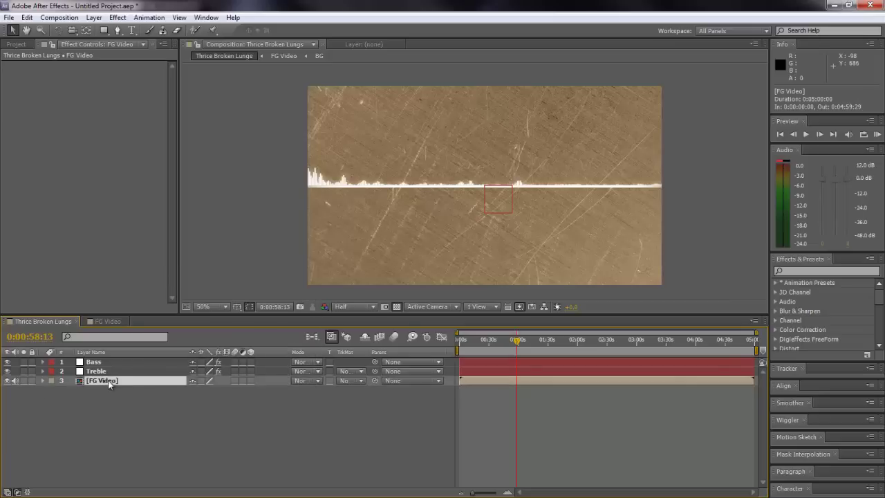
left_click(251, 380)
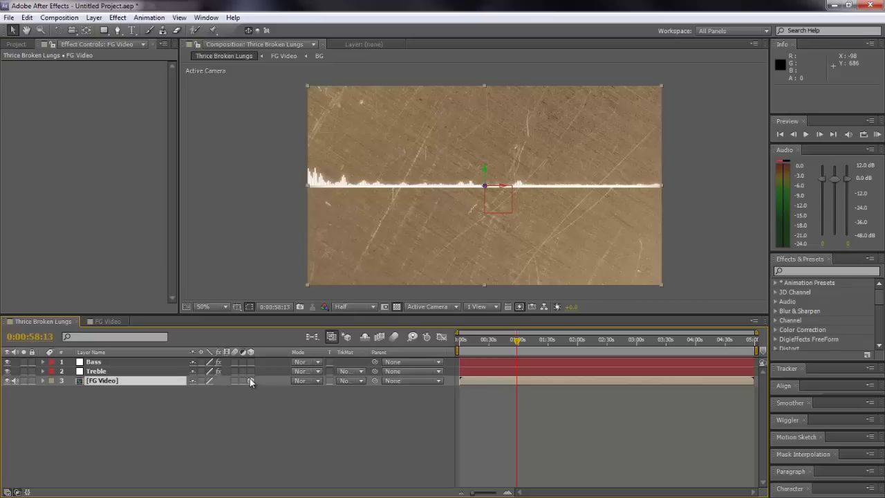
right_click(315, 447)
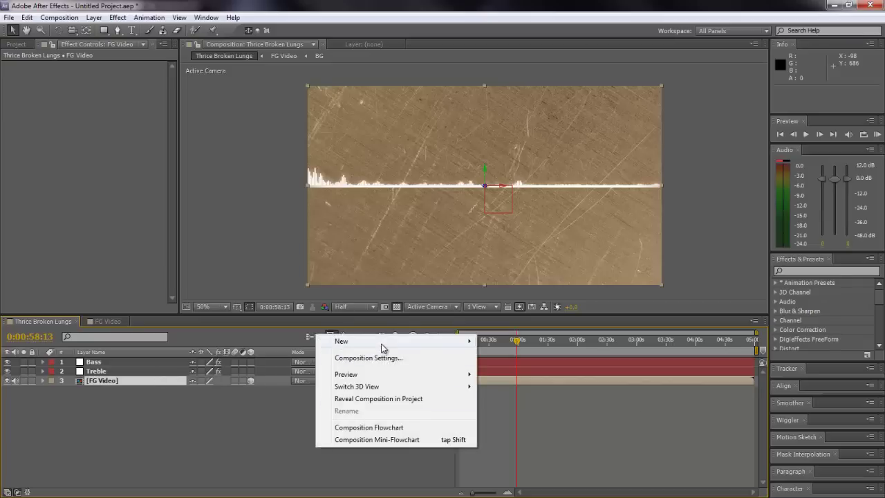
Add a two-node 50mm Camera 1 with depth of field and select it
mouse_move(382, 342)
left_click(511, 395)
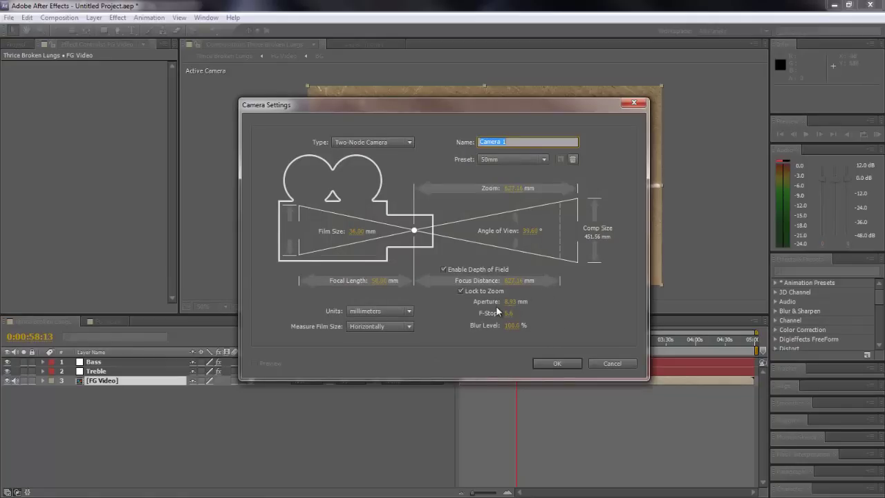
left_click(566, 363)
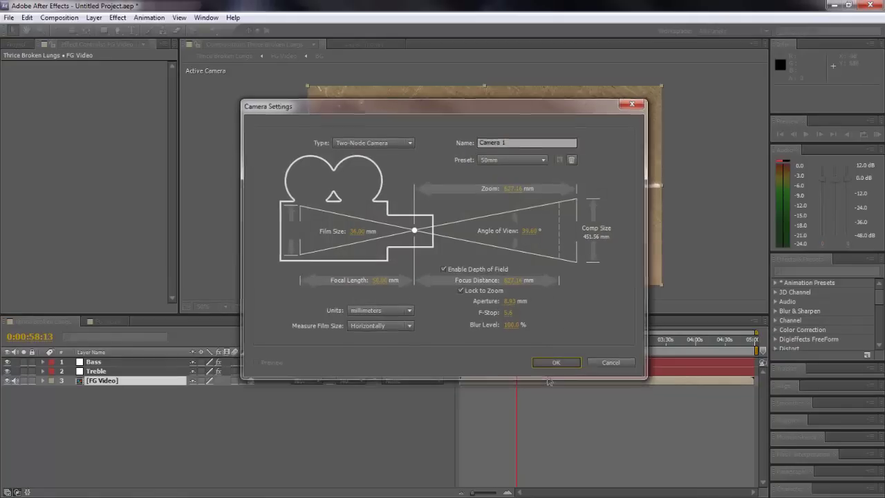
left_click(121, 360)
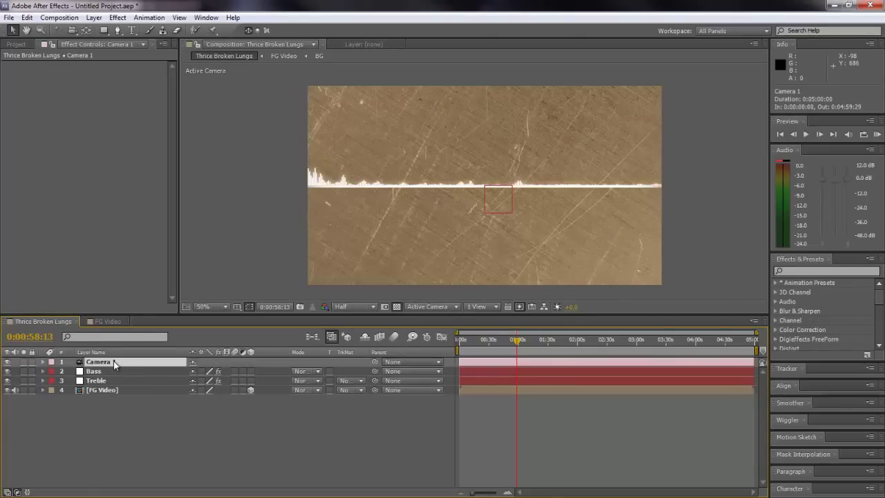
Twirl open Camera 1's Camera Options and the Both Channels sliders on Bass and Treble
left_click(42, 362)
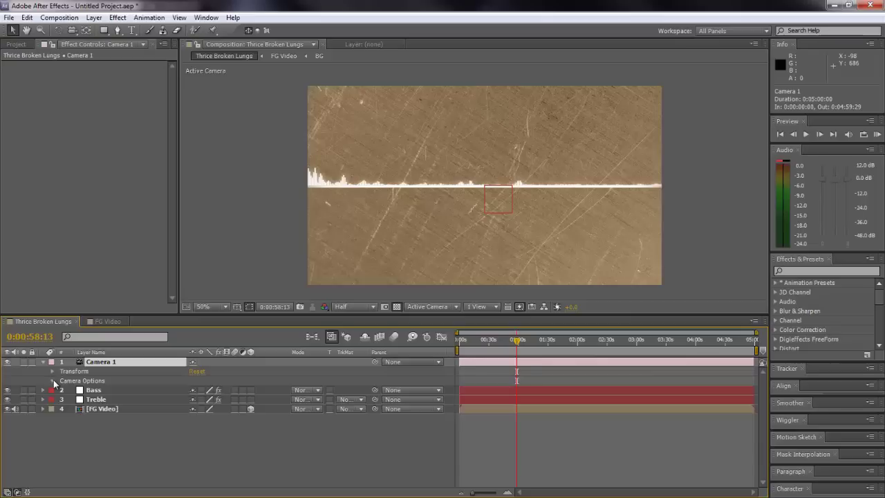
left_click(53, 380)
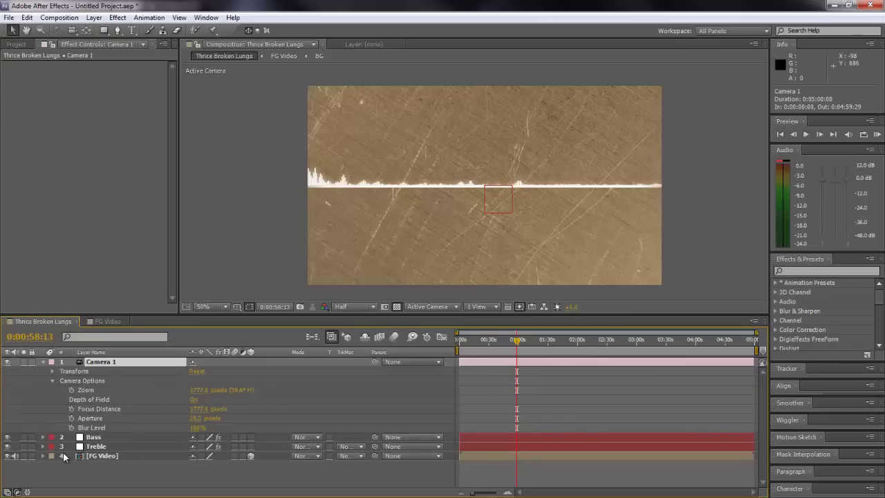
left_click(44, 445)
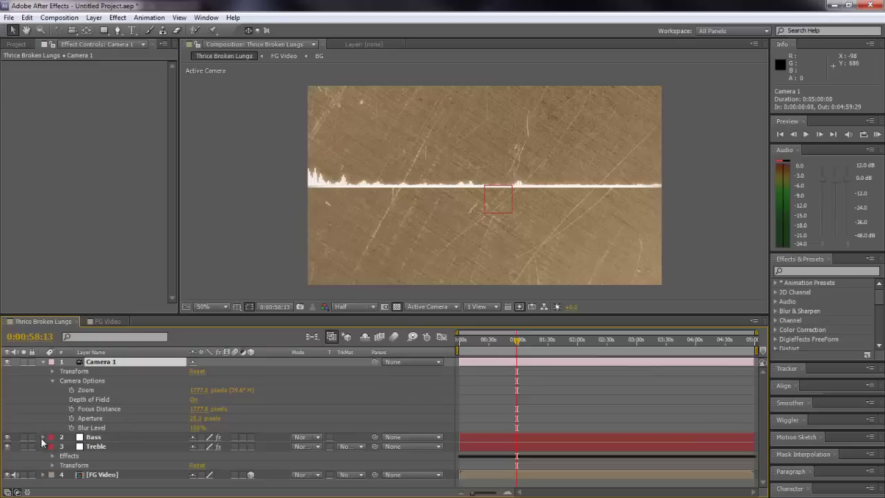
left_click(43, 437)
left_click(52, 446)
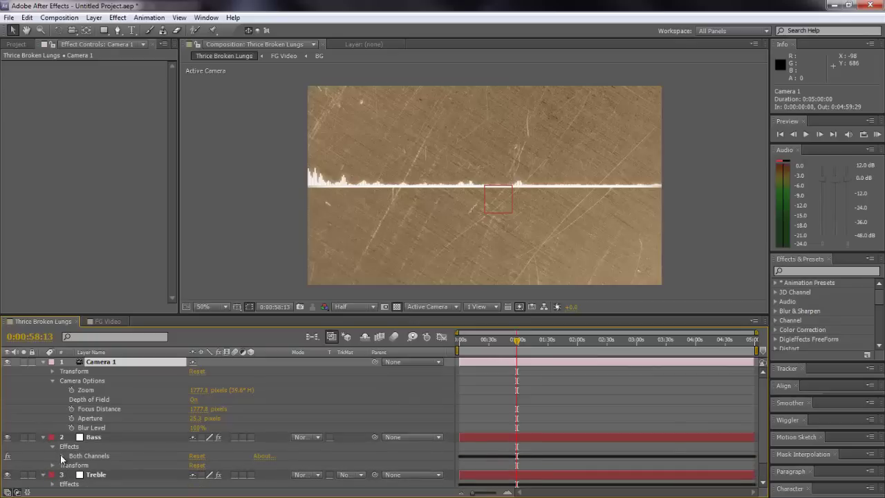
left_click(62, 455)
scroll(62, 463, "down", 2)
left_click(43, 454)
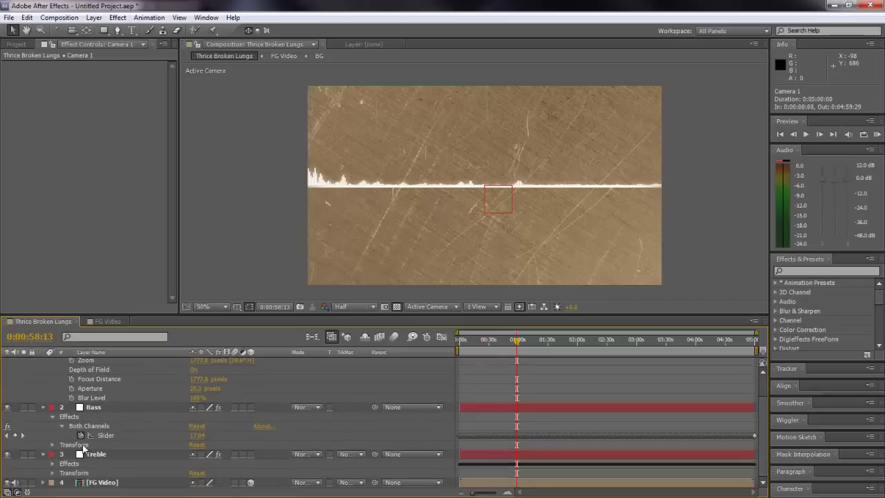
left_click(53, 464)
left_click(62, 473)
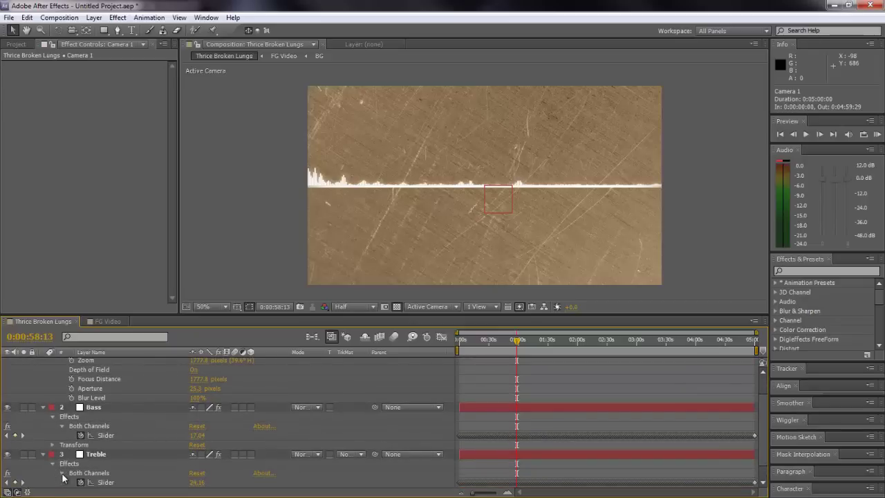
scroll(107, 442, "down", 1)
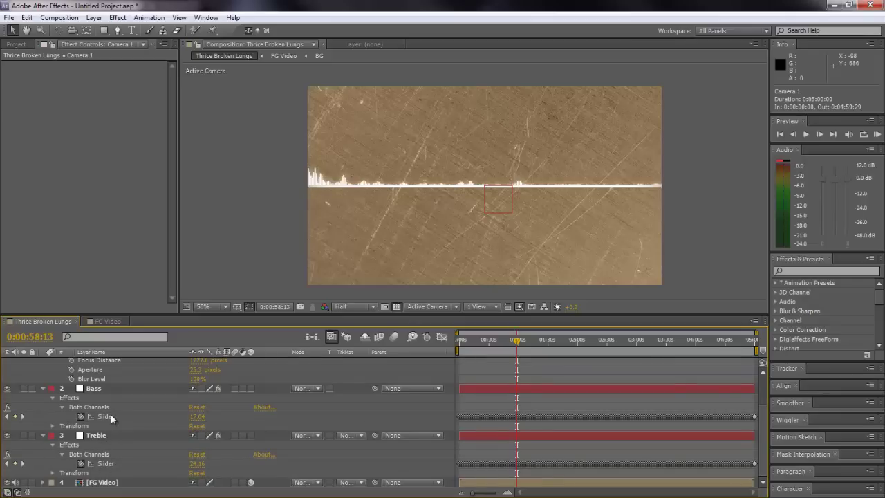
In the FG Video comp, reveal the light show layer's Colorize Hue expression
left_click(112, 321)
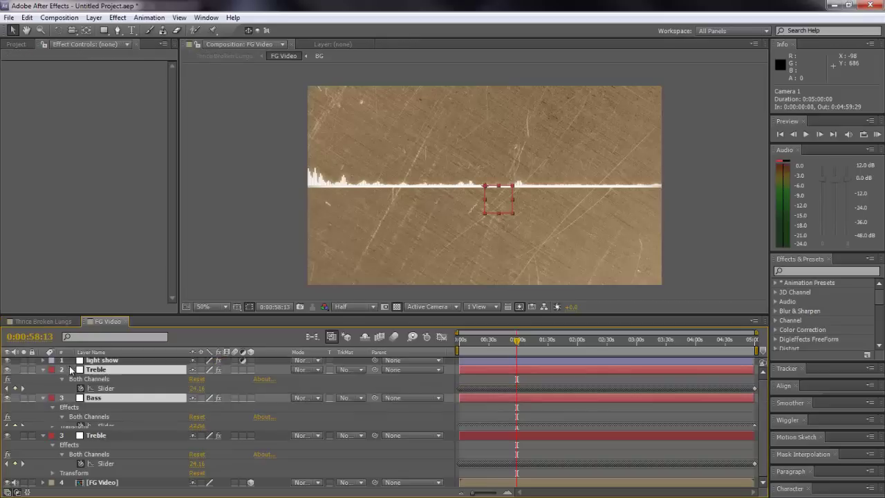
left_click(150, 408)
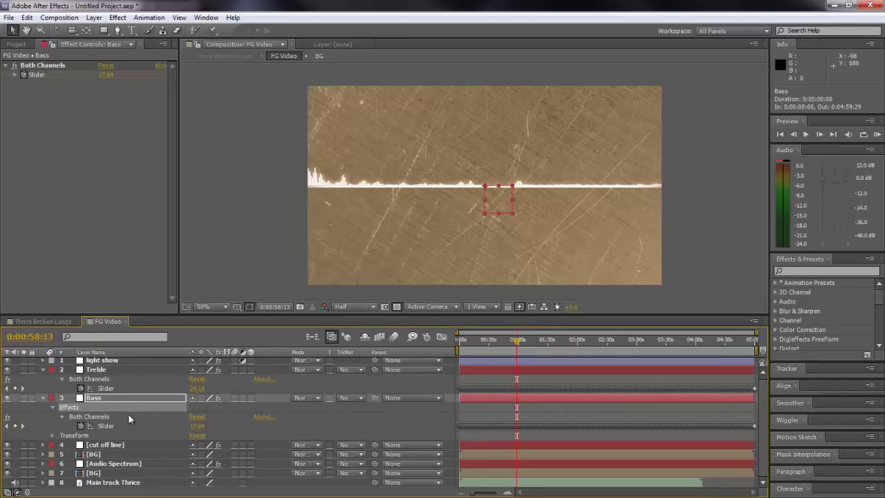
left_click(95, 392)
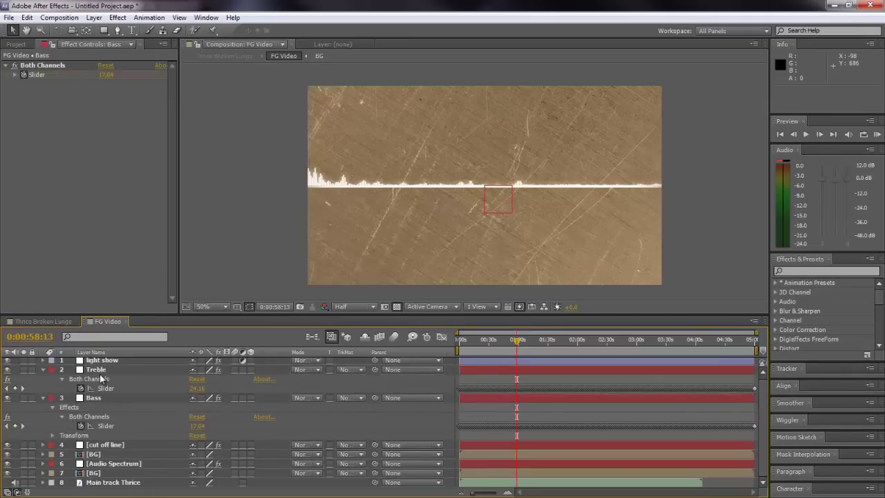
left_click(99, 360)
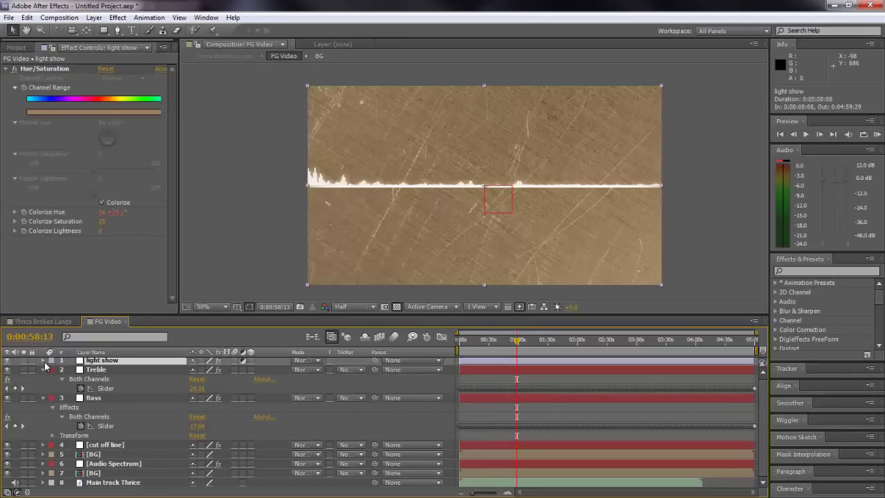
left_click(42, 360)
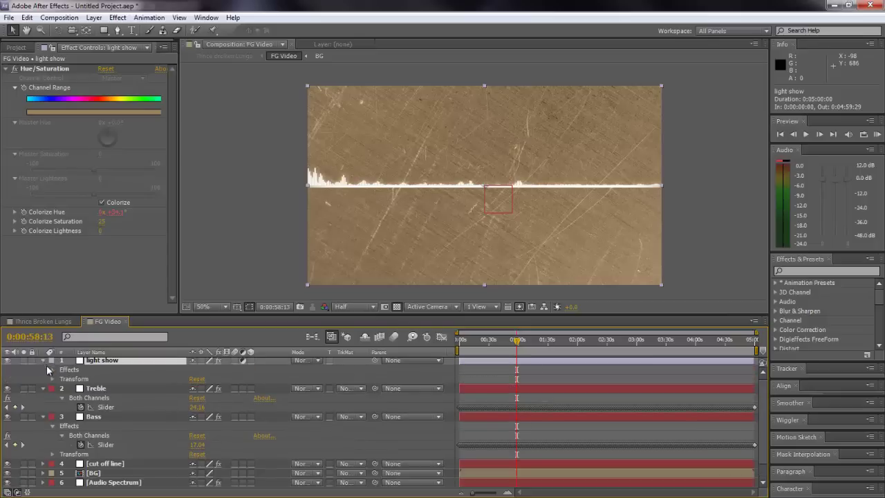
left_click(52, 369)
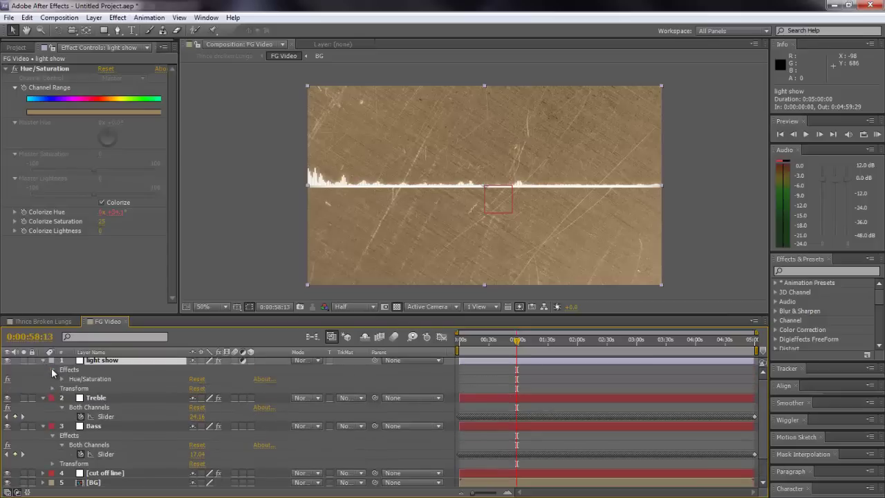
left_click(61, 378)
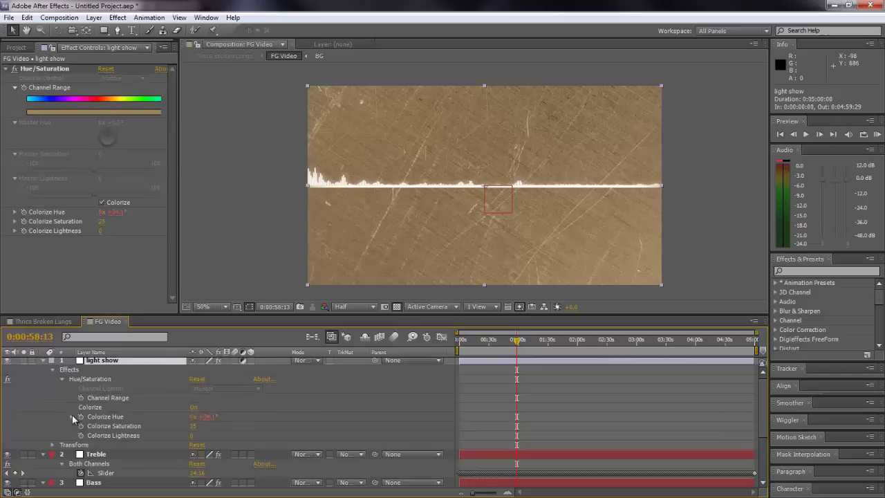
left_click(72, 415)
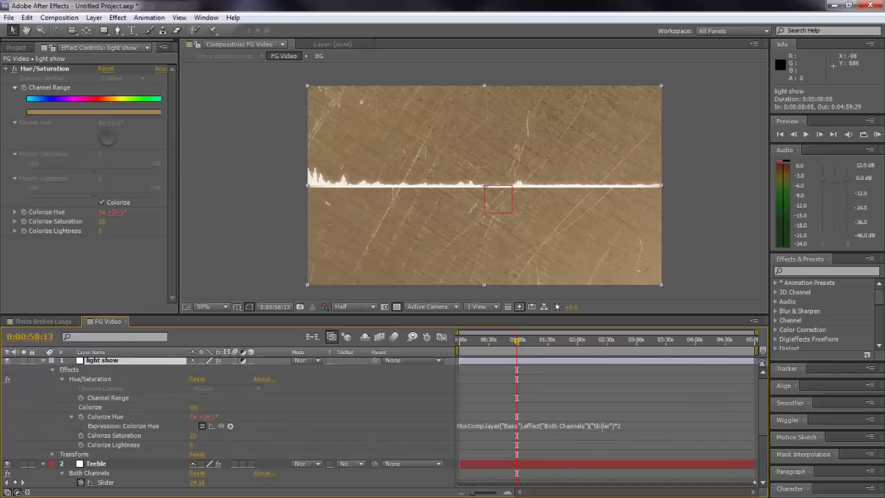
Replace the expression with a pick-whip link to Treble's Slider multiplied by 2
left_click(462, 426)
key("BackSpace")
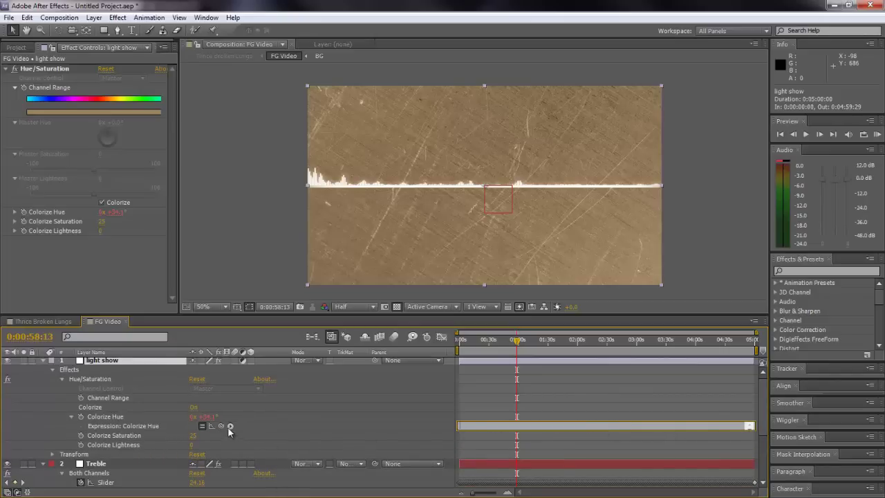
left_click_drag(221, 426, 110, 477)
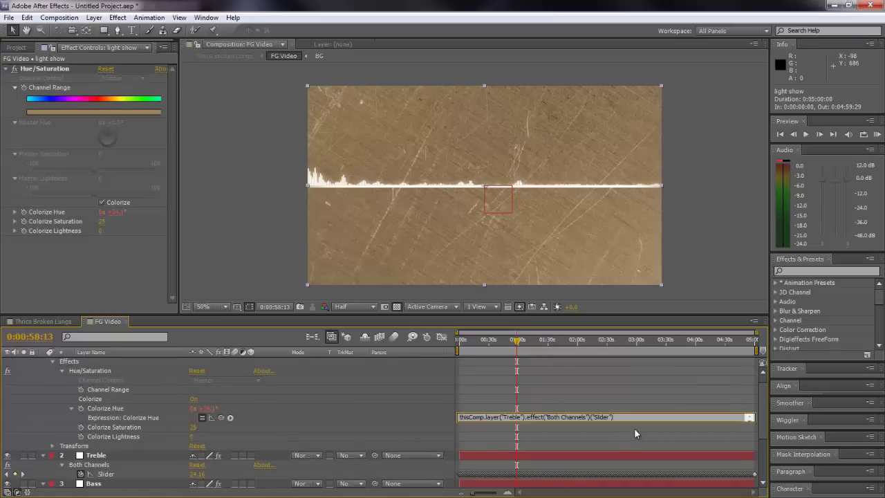
type("*2")
key("KP_Enter")
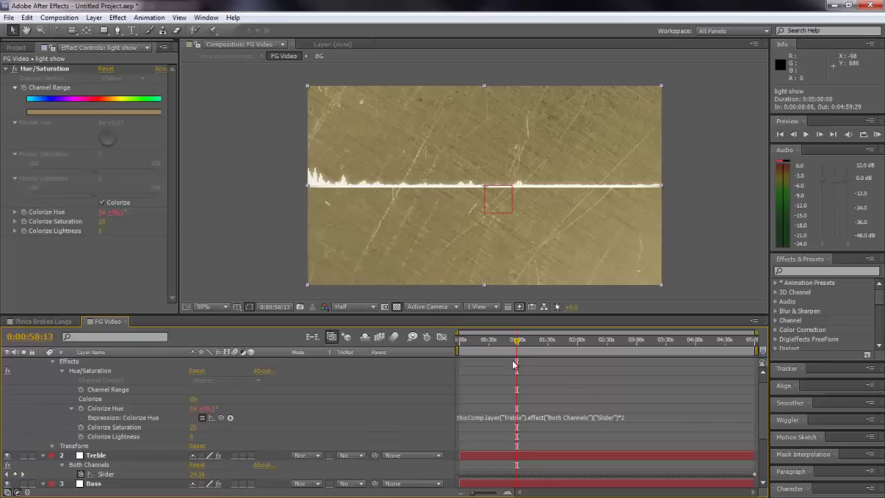
Scrub the timeline and apply an edit to the Colorize Hue expression
left_click_drag(516, 341, 491, 344)
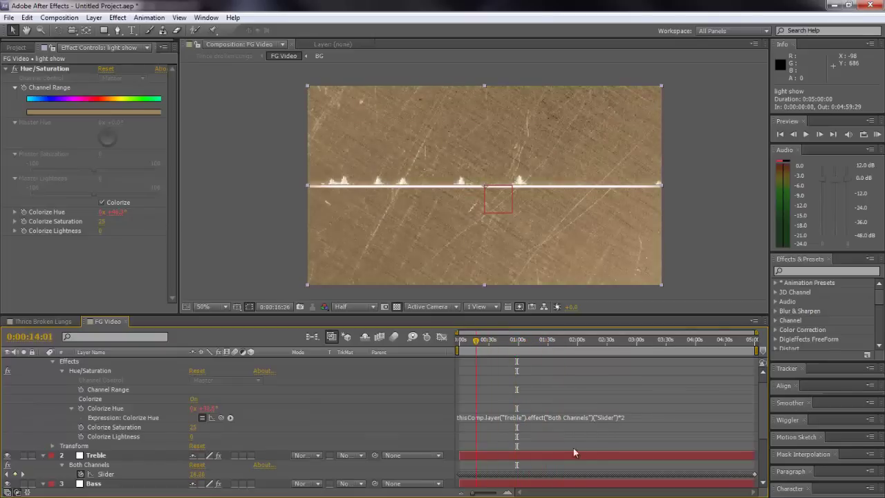
left_click(473, 339)
left_click(631, 417)
left_click(631, 418)
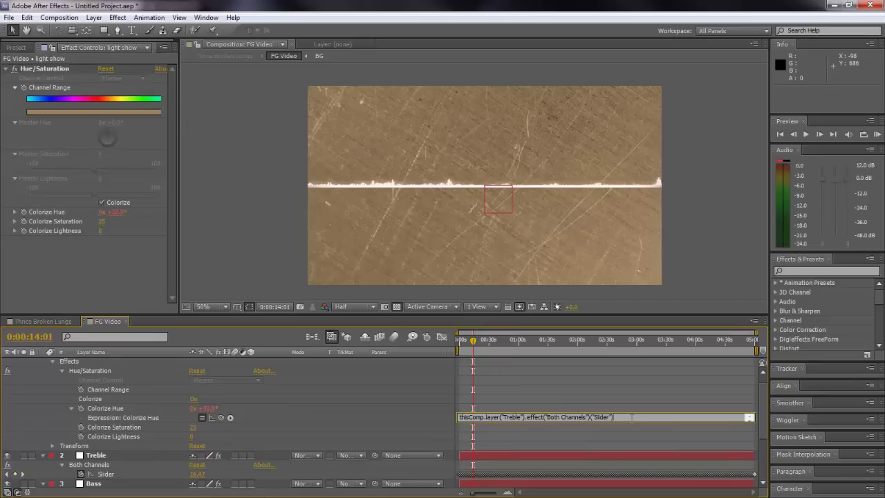
key("KP_Enter")
Multiply the Colorize Hue expression by 3 at 0:00:58:13 and preview the hue over time
left_click(477, 341)
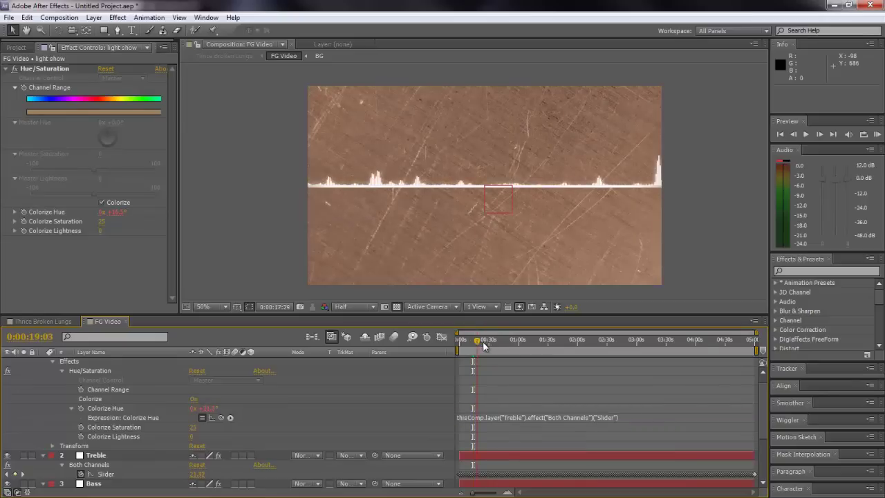
left_click_drag(484, 346, 520, 344)
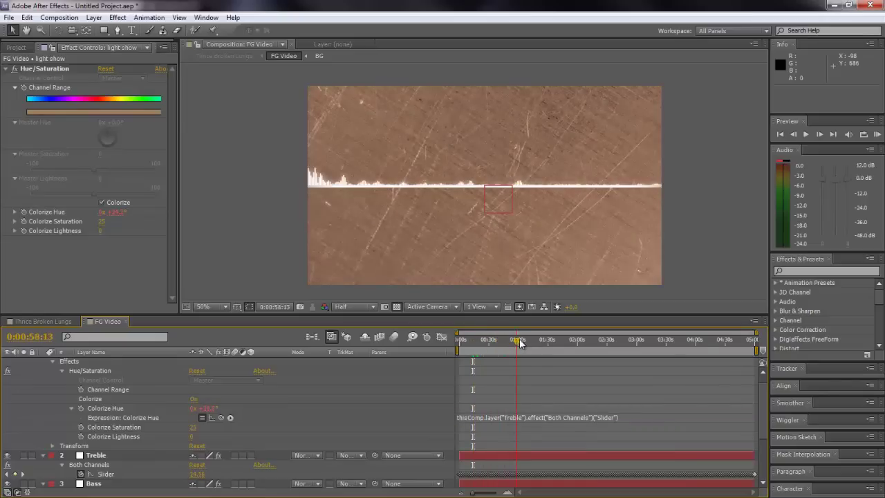
left_click(619, 417)
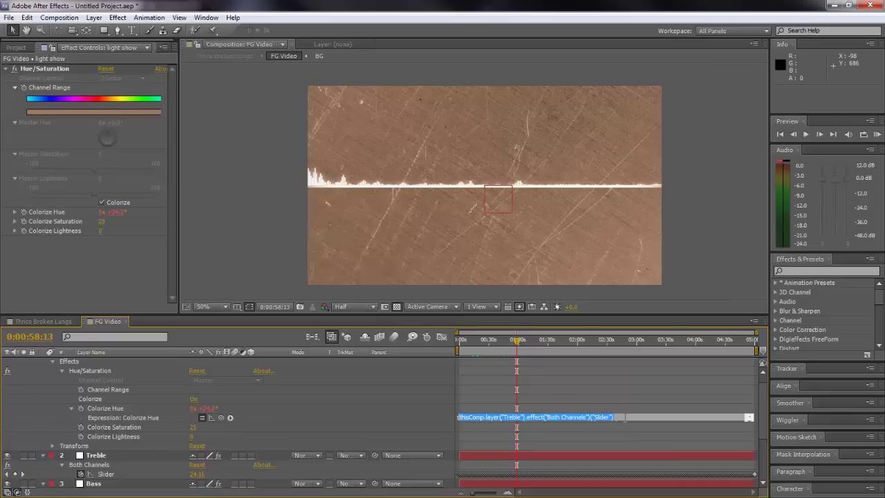
left_click(621, 417)
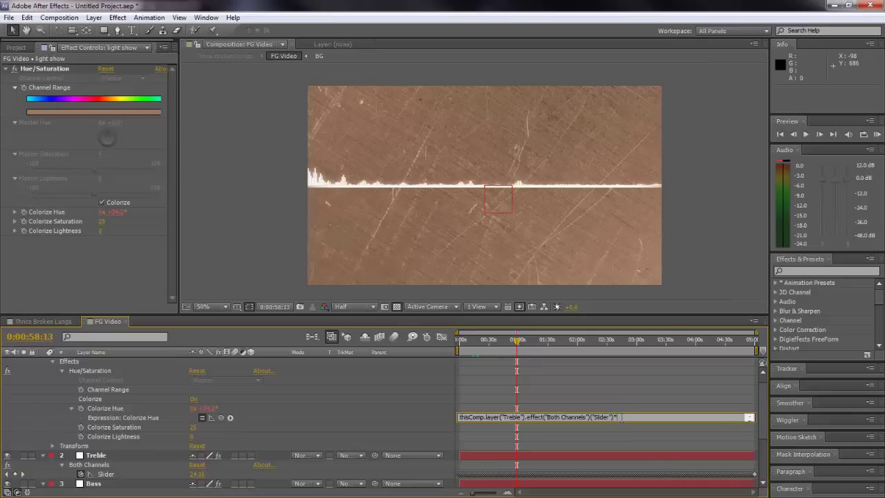
type("*3")
key("KP_Enter")
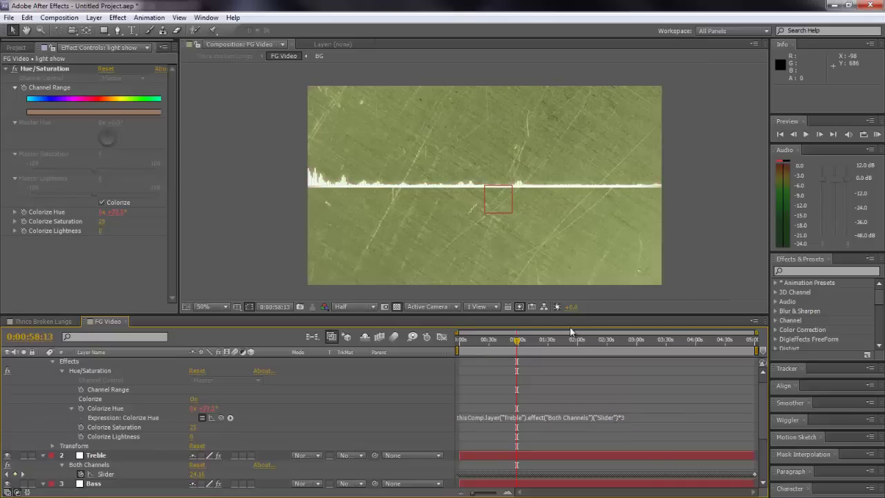
left_click_drag(517, 340, 542, 341)
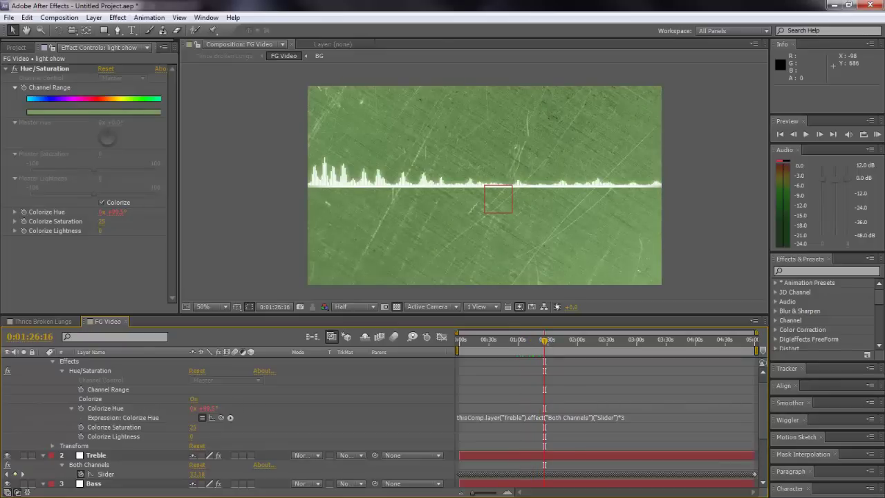
Replace the times-3 multiplier with a +50 hue offset and check an earlier frame
left_click(631, 415)
left_click(632, 416)
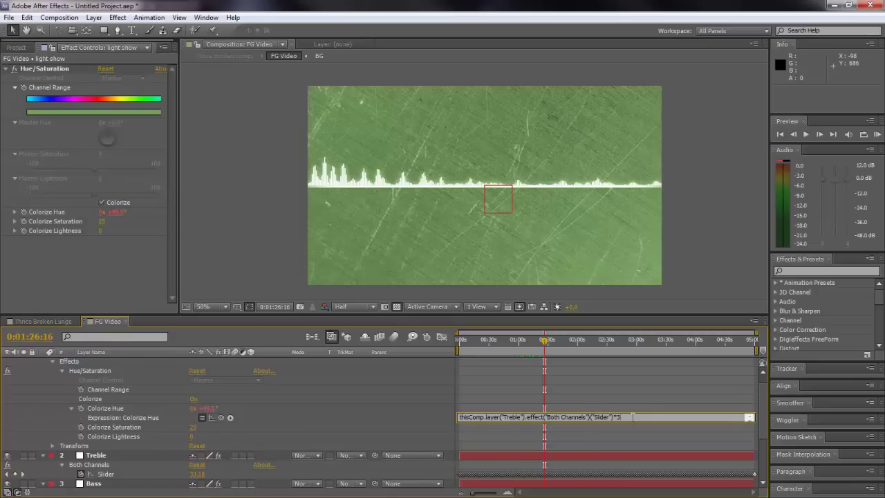
key("BackSpace")
type("+50")
key("KP_Enter")
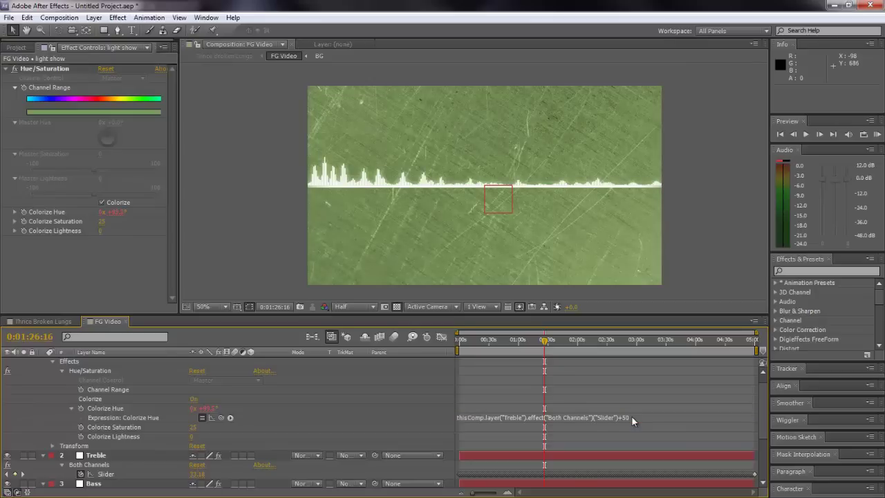
mouse_move(545, 346)
left_mouse_down()
mouse_move(510, 342)
mouse_move(538, 340)
left_mouse_up()
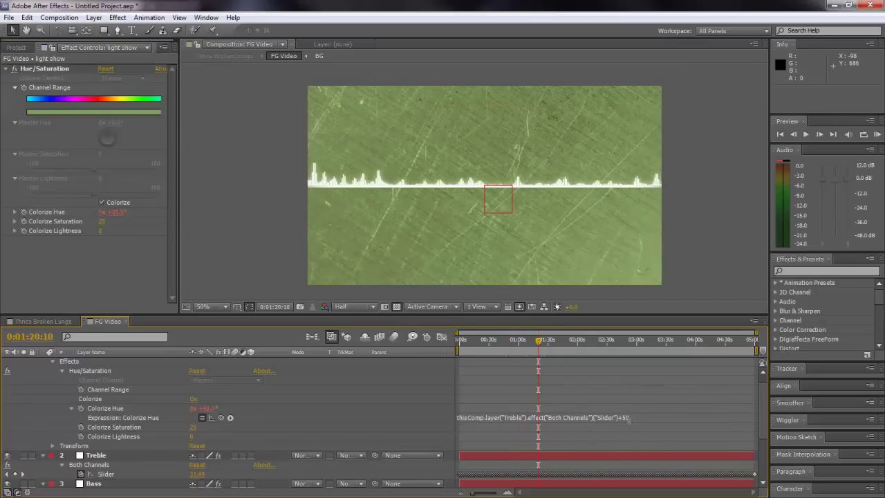
Try Colorize Hue offsets of +75 and then +100
left_click(629, 418)
left_click(634, 417)
key("BackSpace")
key("BackSpace")
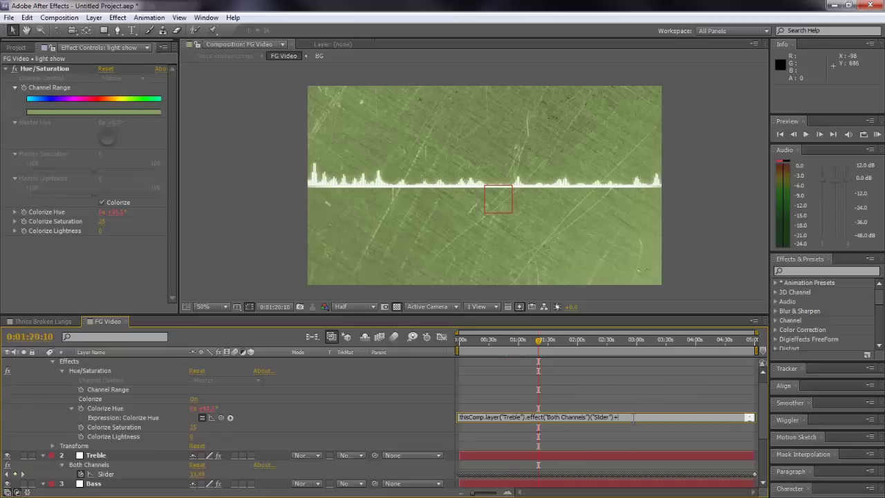
type("75")
key("KP_Enter")
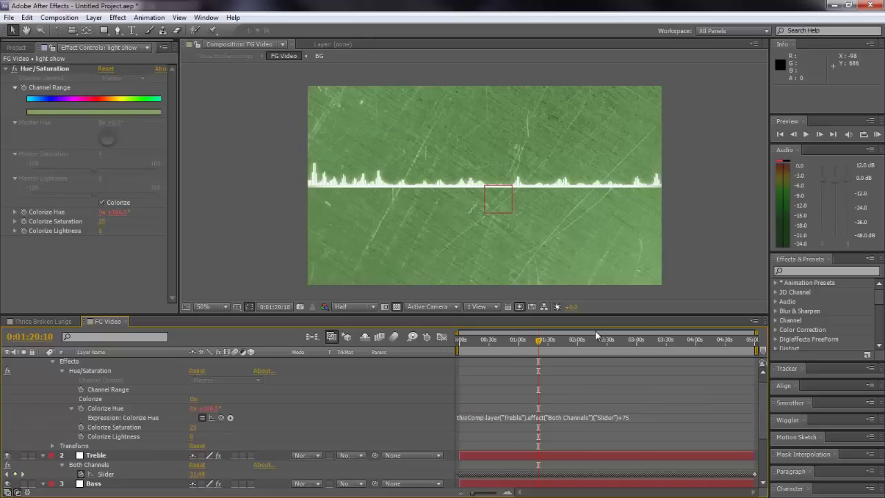
left_click(626, 417)
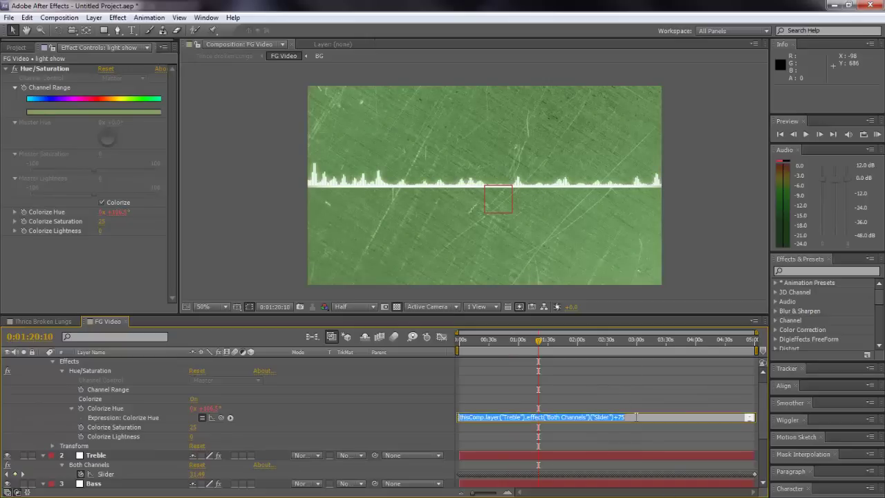
left_click(626, 417)
key("BackSpace")
key("BackSpace")
type("100")
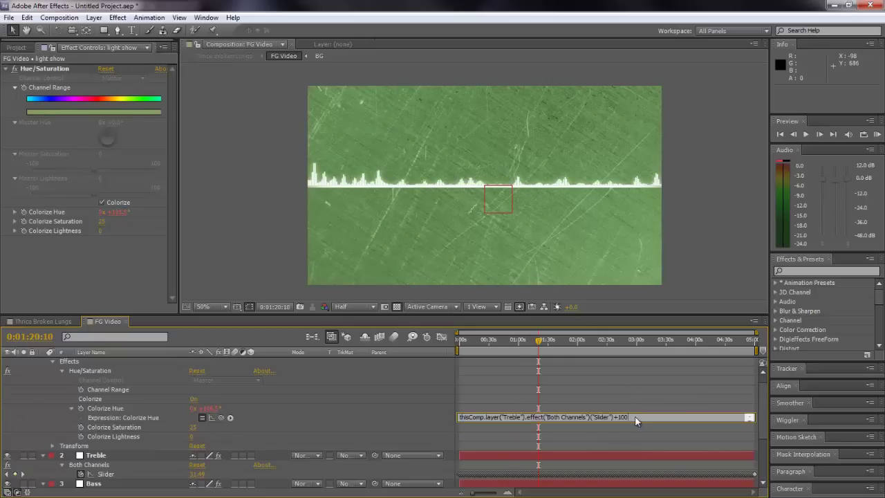
key("KP_Enter")
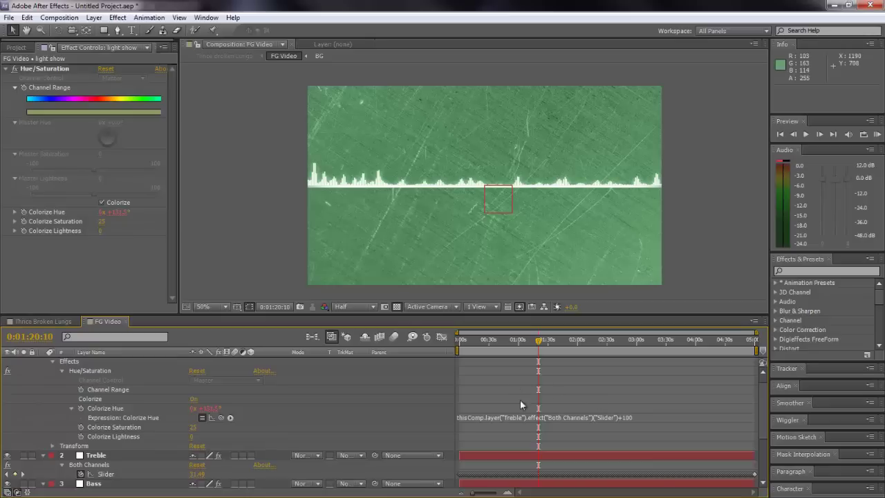
Move the current time to 0:00:42:21 and raise the hue offset to +125
left_click(492, 340)
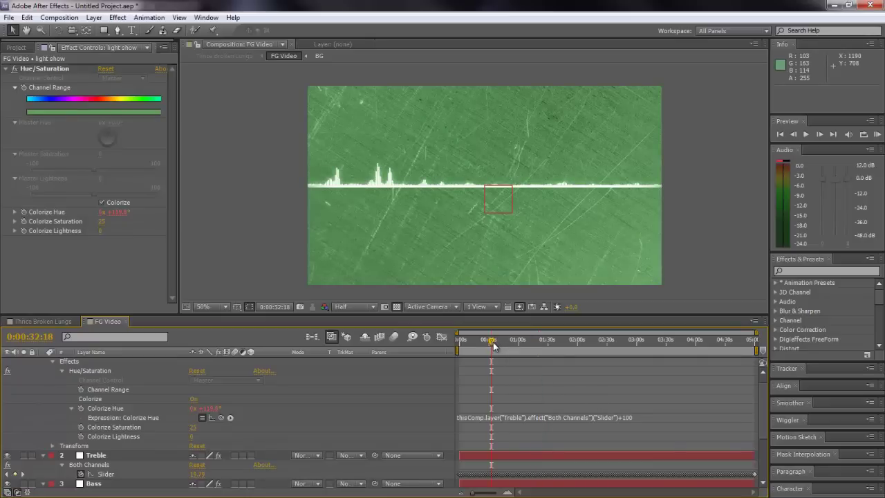
left_click_drag(493, 346, 501, 343)
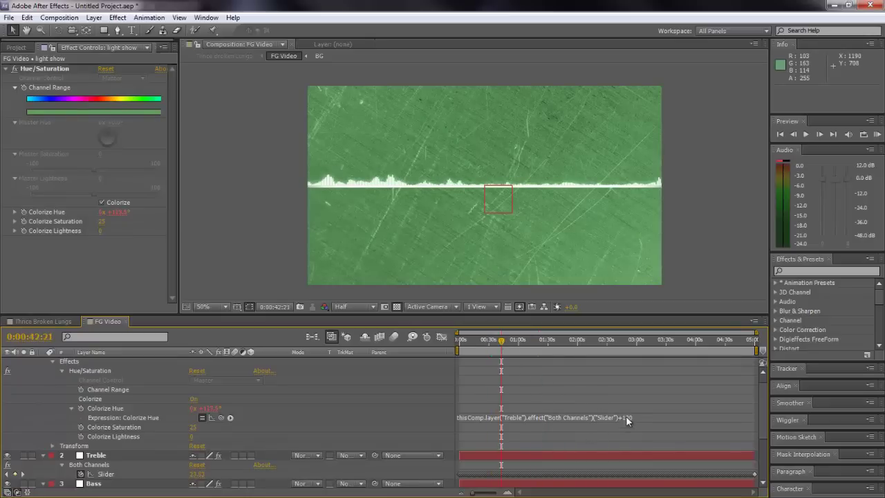
left_click(626, 416)
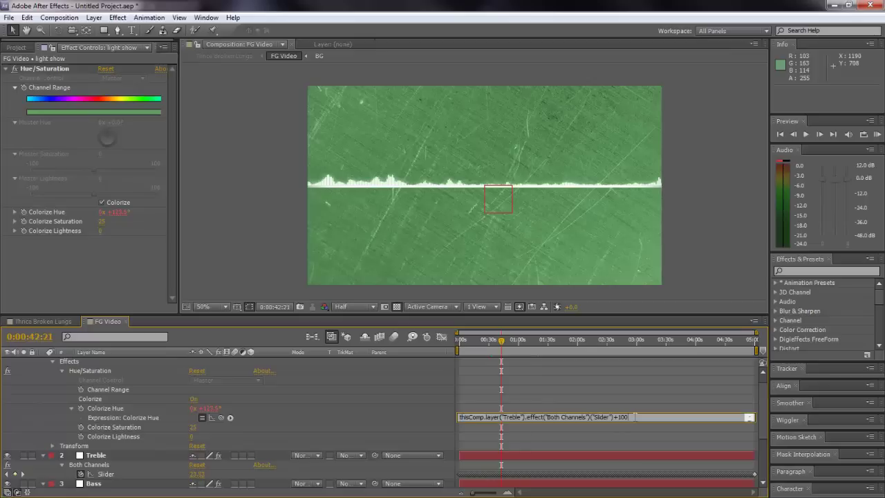
key("BackSpace")
key("BackSpace")
type("25")
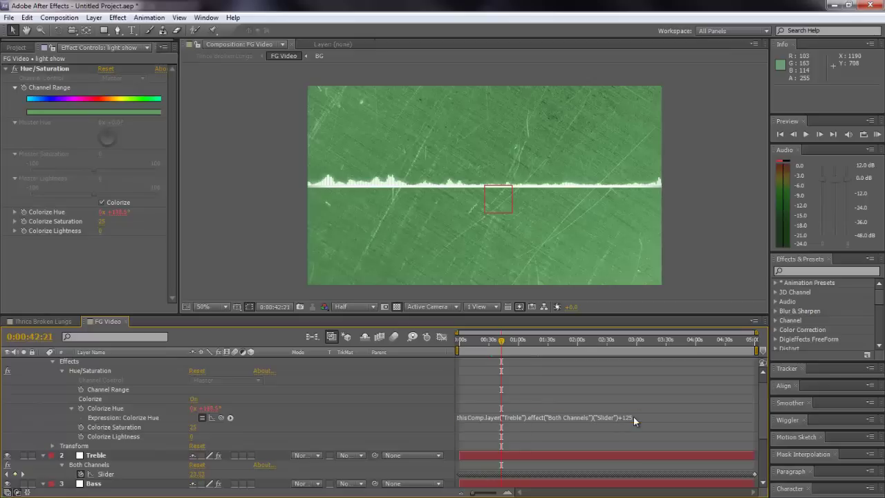
left_click(573, 379)
Settle the hue offset at +115 at 0:01:00:20, then return to Thrice Broken Lungs
left_click_drag(502, 342, 518, 342)
left_click(633, 417)
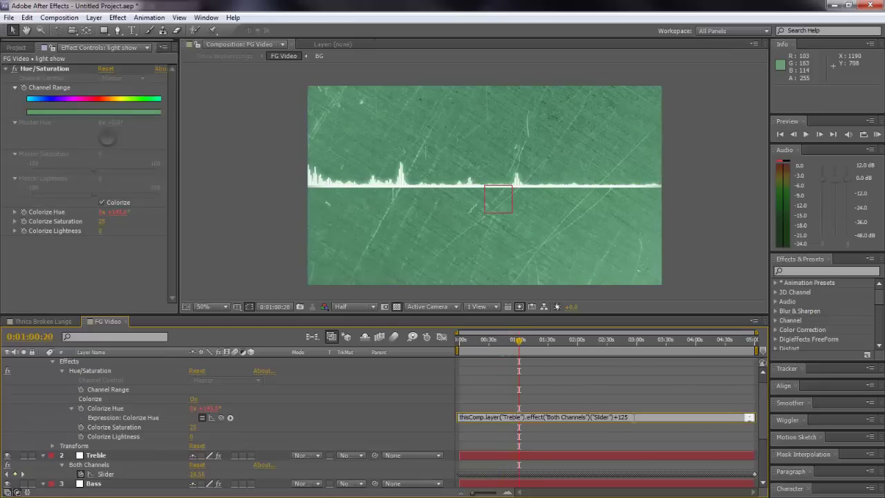
key("BackSpace")
key("BackSpace")
type("15")
key("KP_Enter")
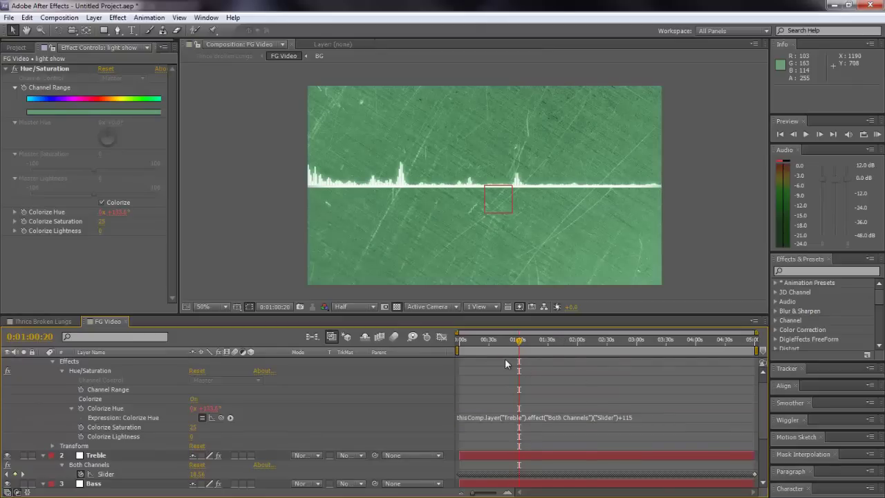
left_click(40, 320)
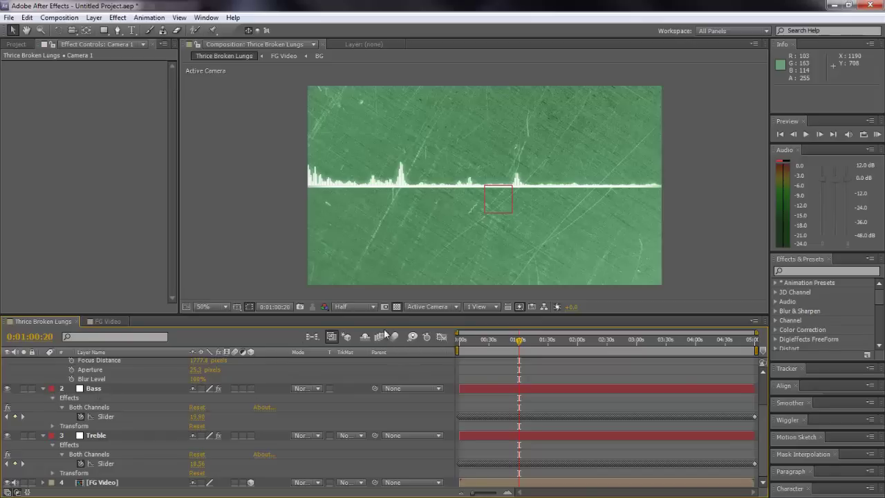
Add a Zoom expression to Camera 1 linked to the Bass layer's Both Channels slider
left_click(96, 390)
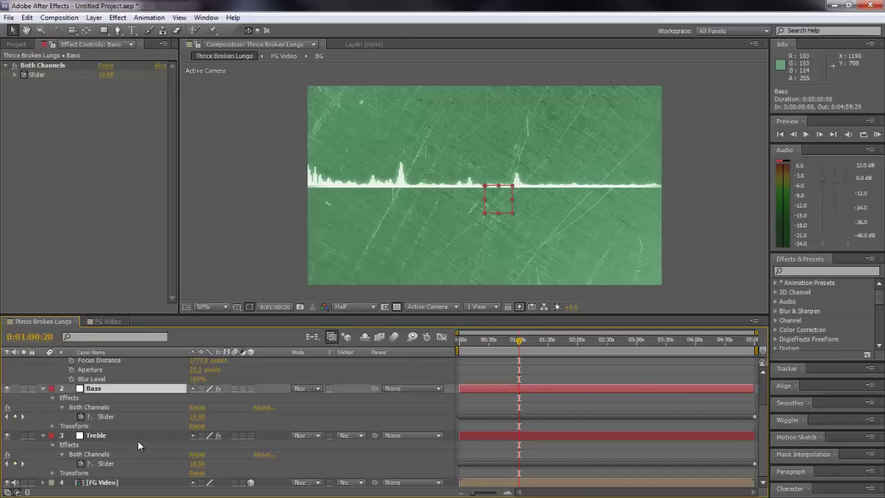
scroll(121, 447, "up", 3)
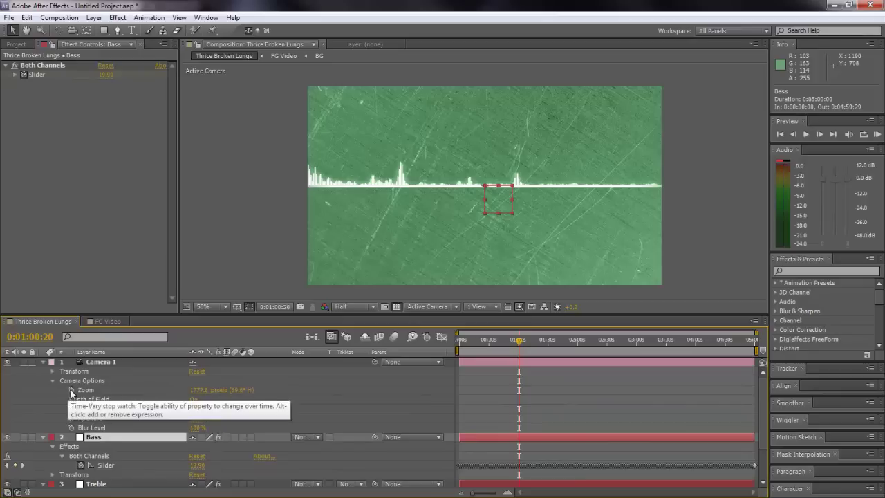
left_click(71, 390, "alt")
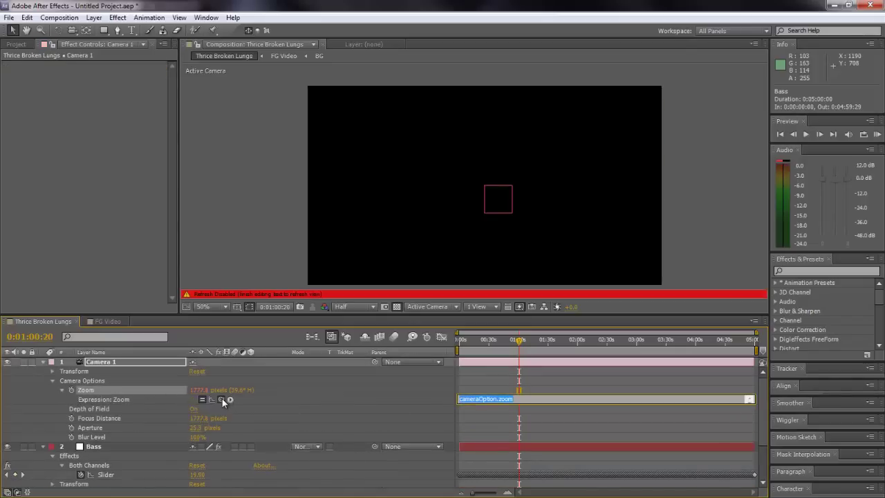
mouse_move(222, 398)
left_mouse_down()
mouse_move(127, 453)
mouse_move(109, 482)
left_mouse_up()
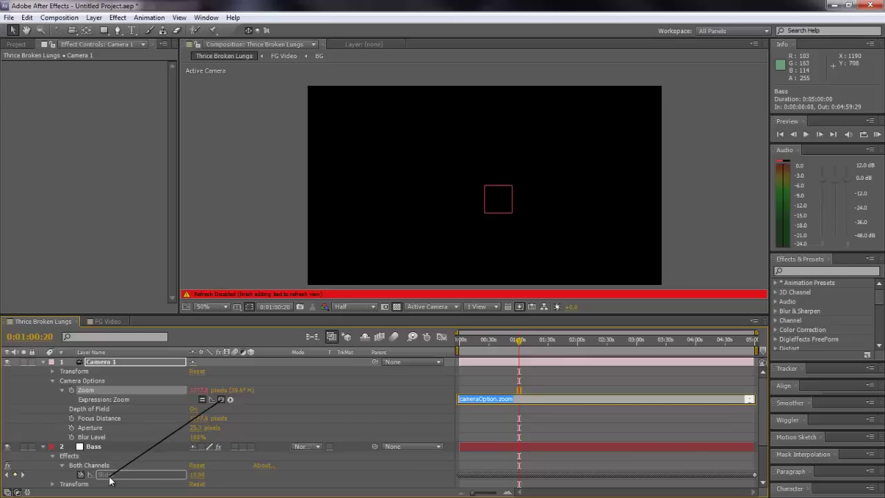
left_click_drag(110, 482, 109, 482)
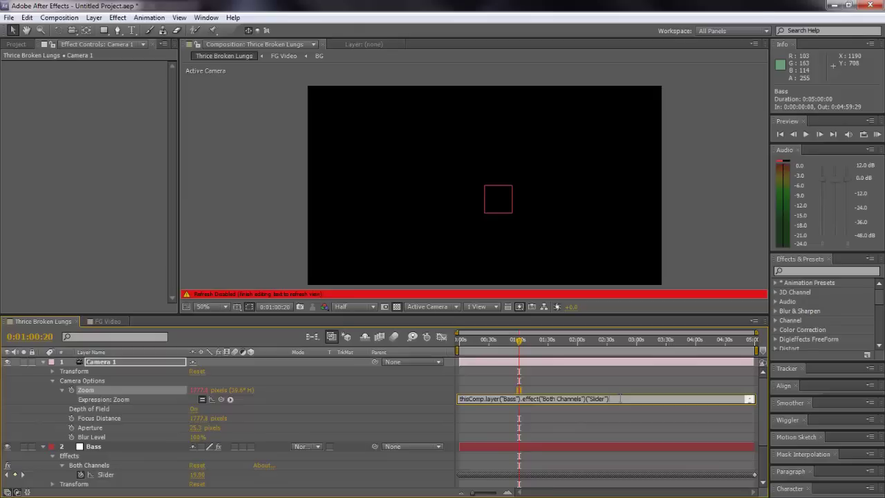
key("KP_Enter")
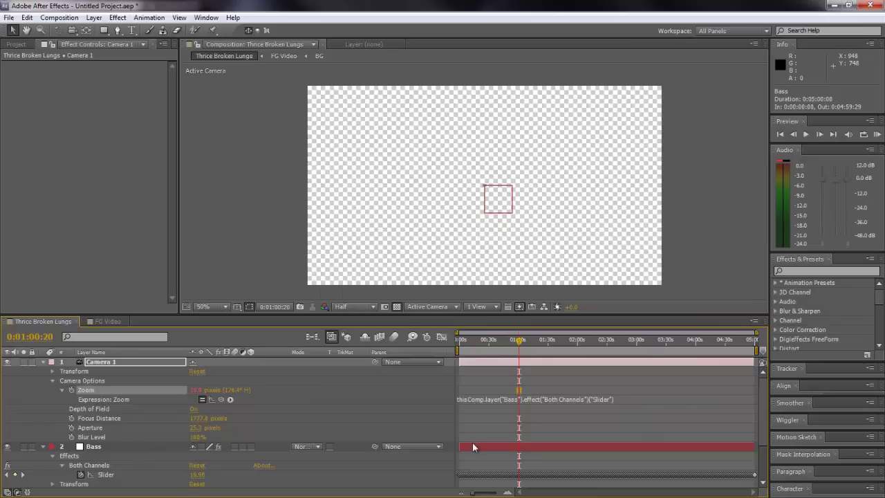
Add a +5000 offset to the Zoom expression, then lower it to +4000
left_click(633, 398)
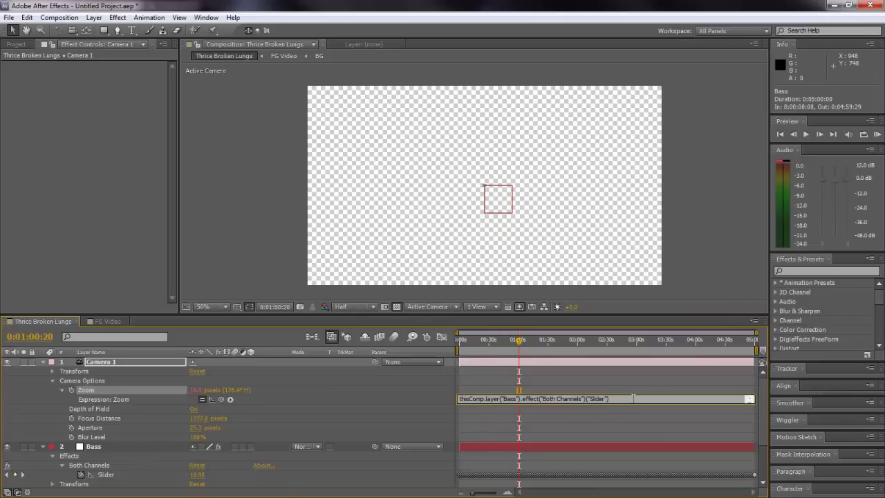
type("+5000")
key("KP_Enter")
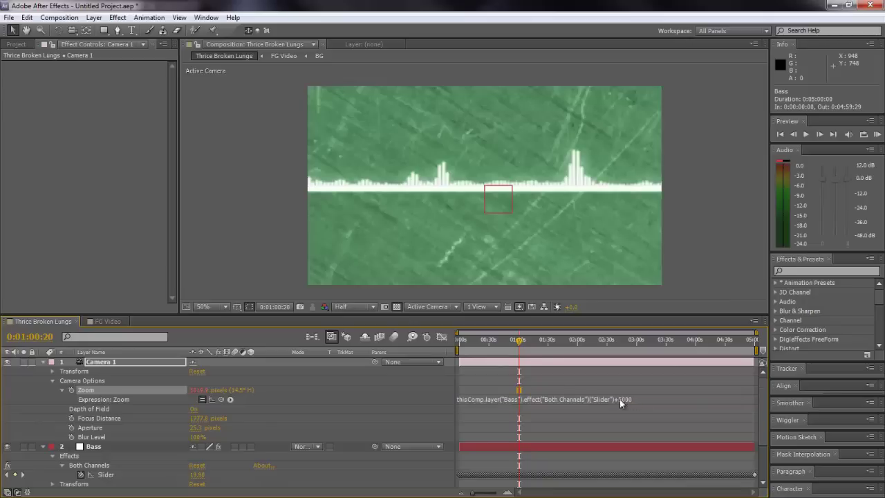
left_click(619, 399)
left_click(637, 399)
key("BackSpace")
key("BackSpace")
key("BackSpace")
key("BackSpace")
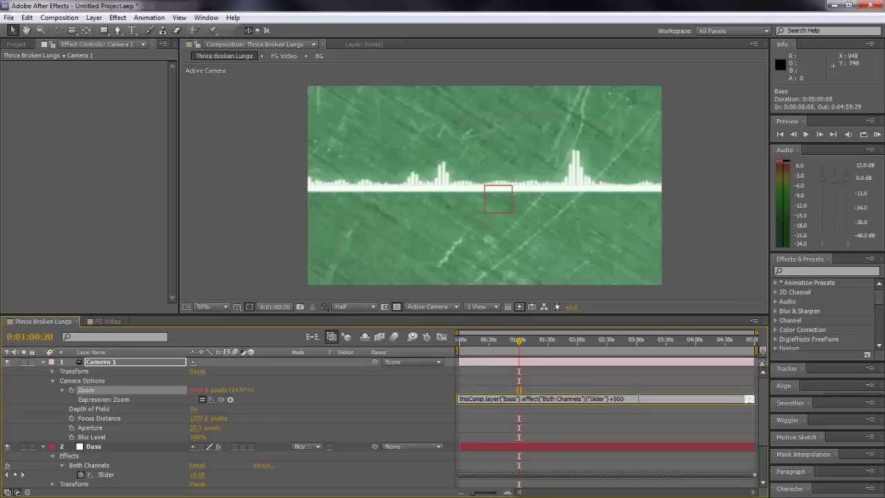
type("4000")
key("KP_Enter")
Lower the Zoom expression offset to +2500 and recommit it
left_click(636, 396)
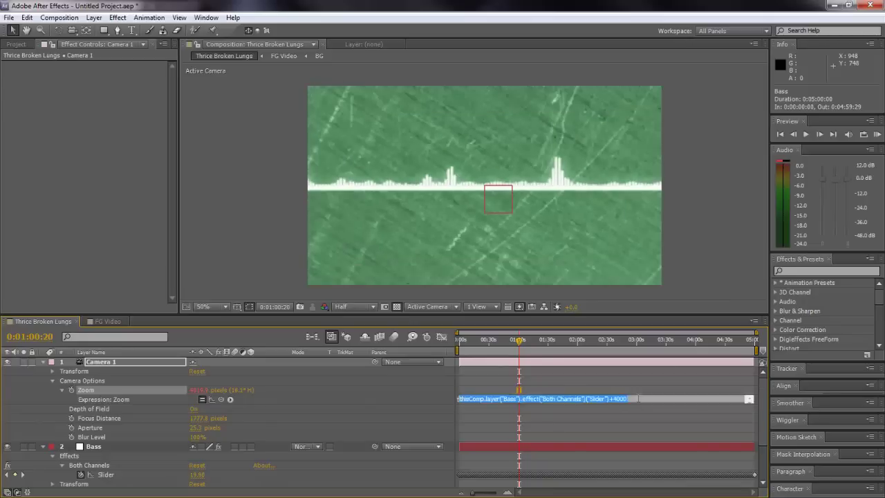
left_click(637, 399)
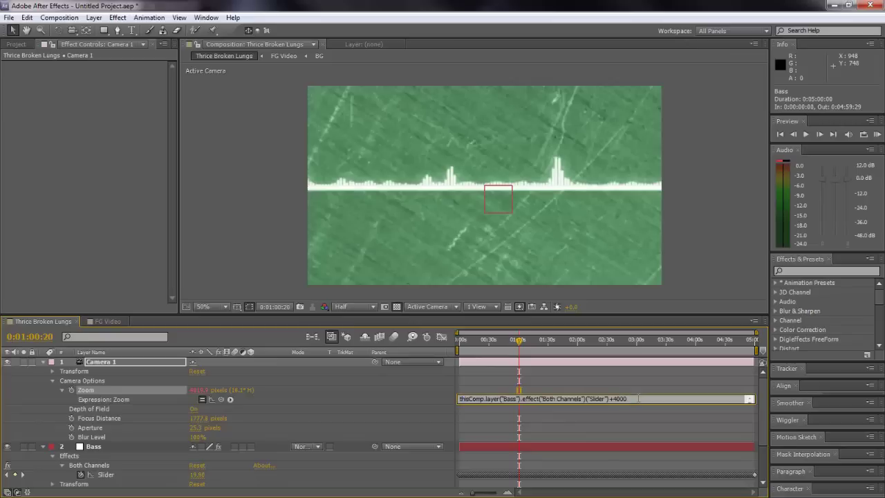
key("BackSpace")
key("BackSpace")
key("BackSpace")
type("2500")
key("KP_Enter")
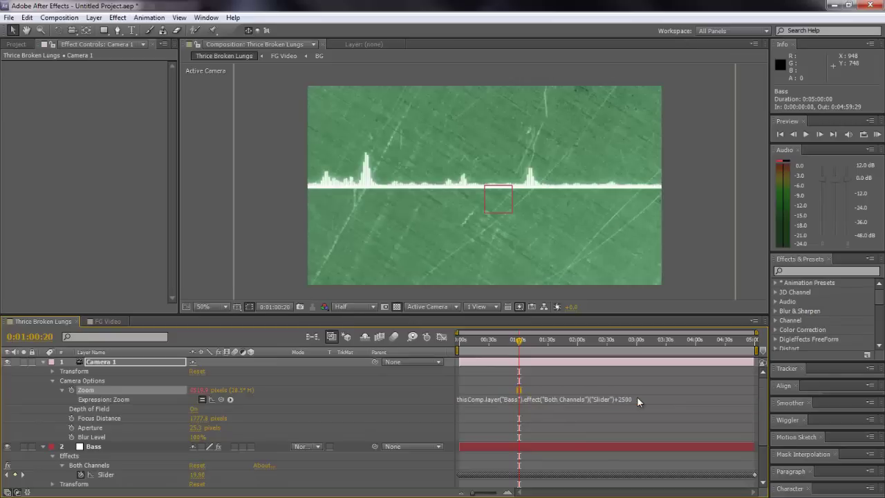
left_click(637, 399)
left_click(624, 399)
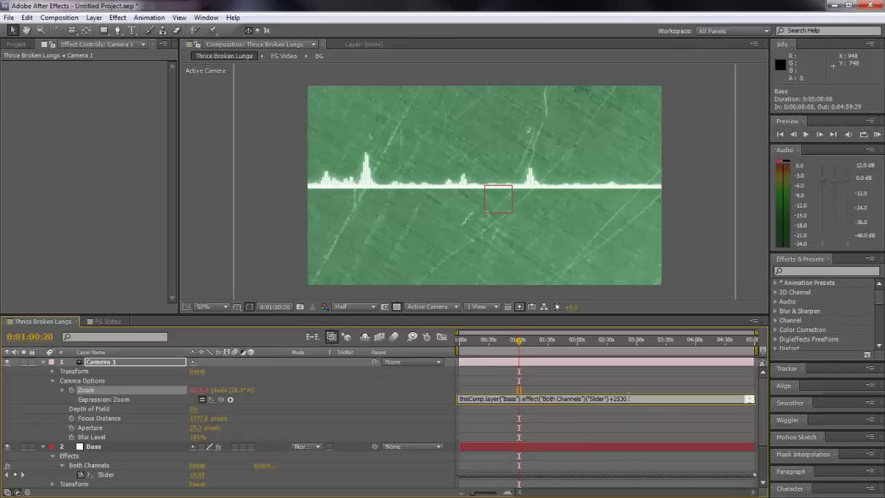
key("KP_Enter")
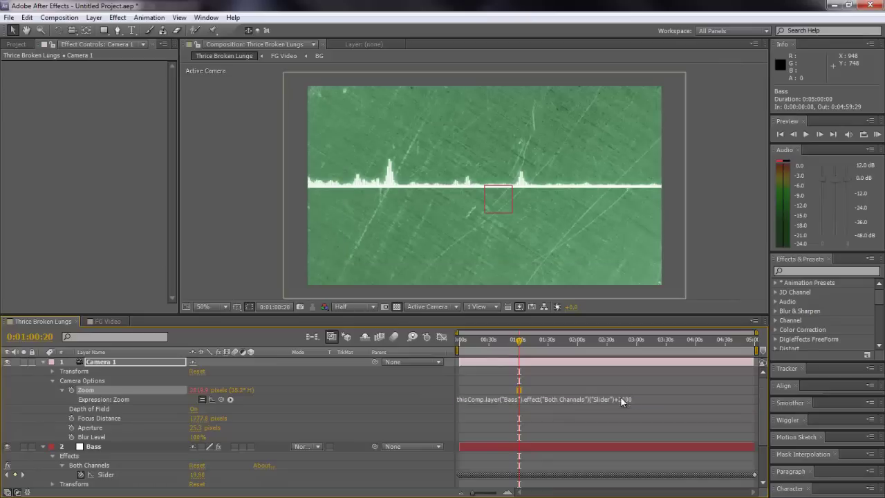
Change the Zoom expression offset to +3000
left_click(620, 399)
left_click(626, 399)
type("0")
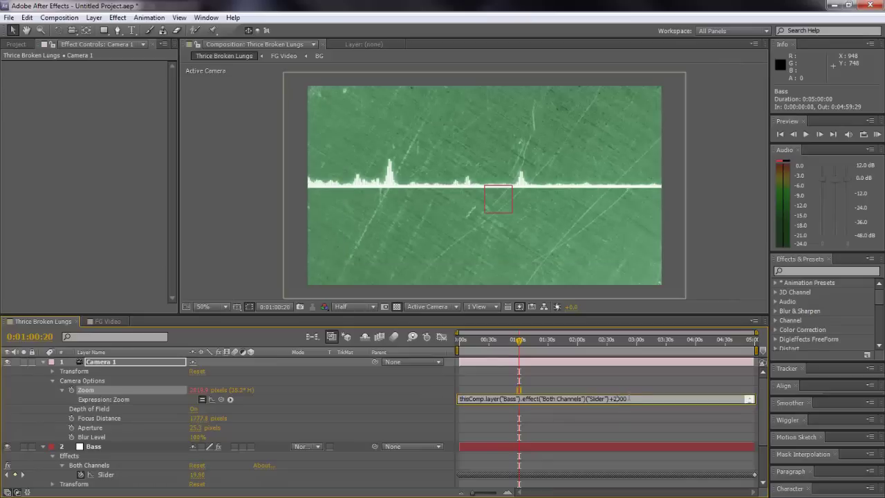
key("Left")
key("Left")
key("Left")
key("BackSpace")
type("3")
key("KP_Enter")
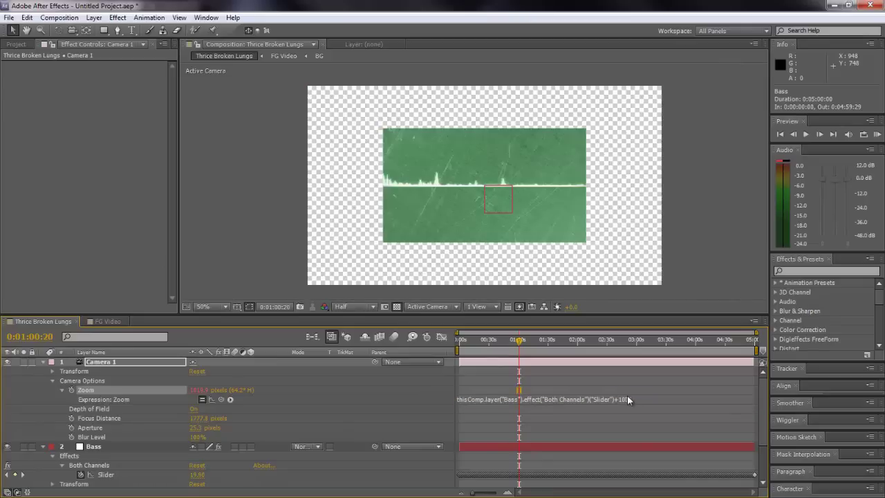
Revise the Zoom offset downward from +3000
left_click(624, 399)
left_click(643, 399)
key("Left")
key("Left")
key("Left")
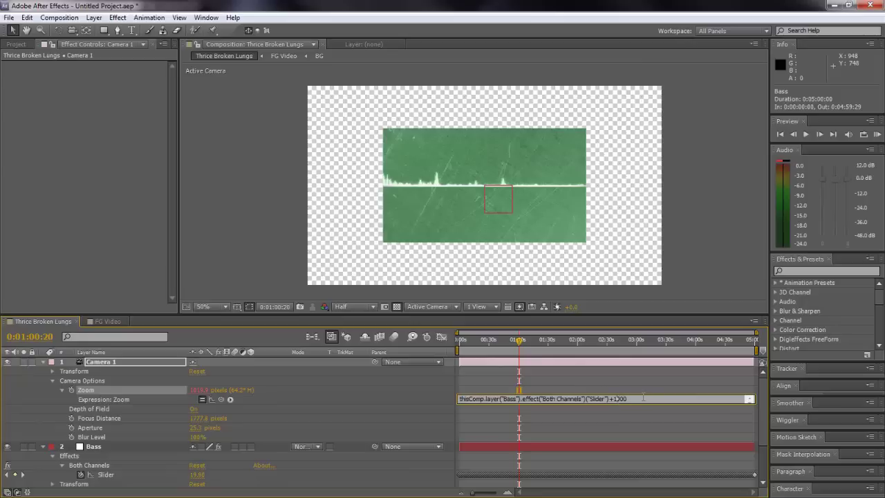
key("BackSpace")
type("1")
key("Delete")
key("Delete")
type("75")
key("KP_Enter")
Finalize the Zoom offset at +1900 and check the waveform at an earlier frame
left_click(624, 398)
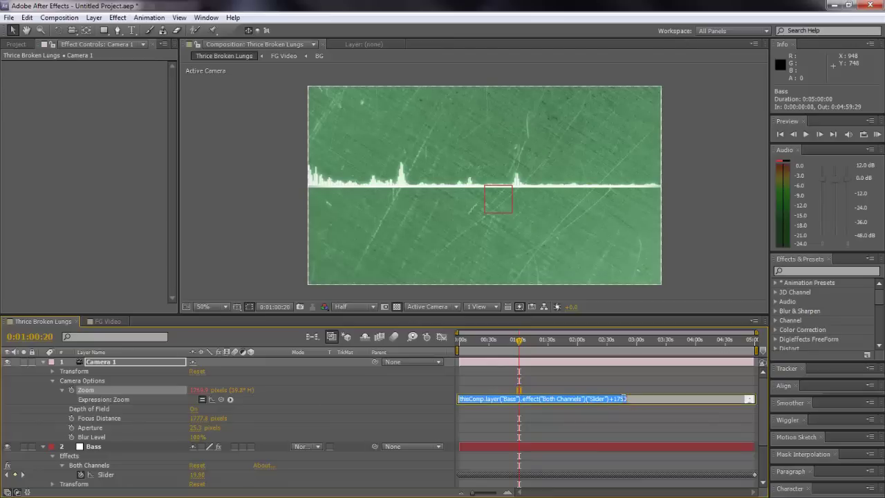
left_click(625, 398)
key("BackSpace")
key("BackSpace")
key("BackSpace")
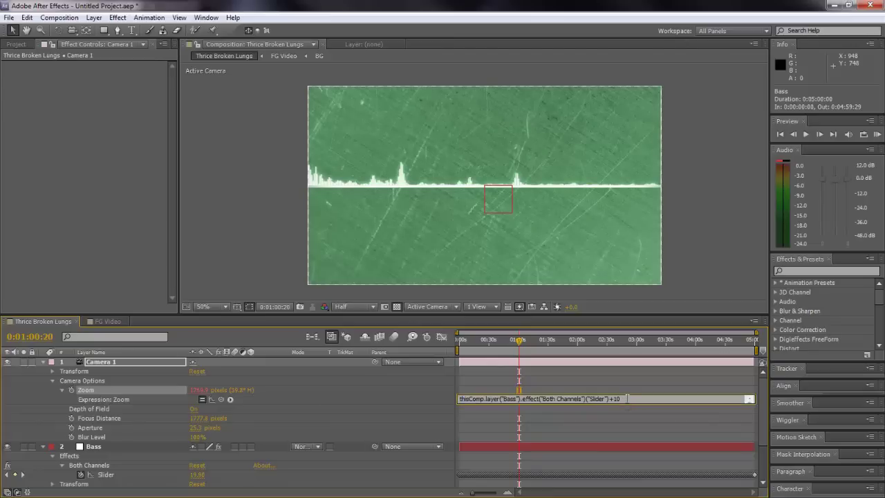
type("90")
key("KP_Enter")
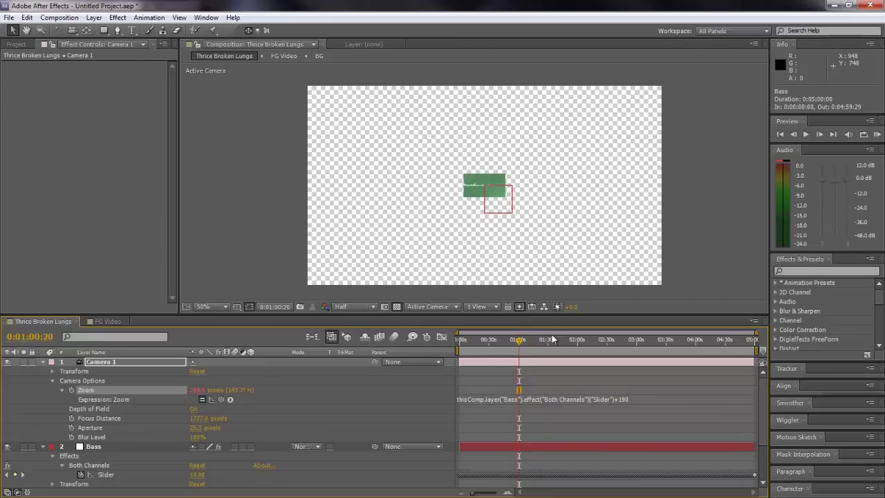
left_click(625, 398)
left_click(625, 398)
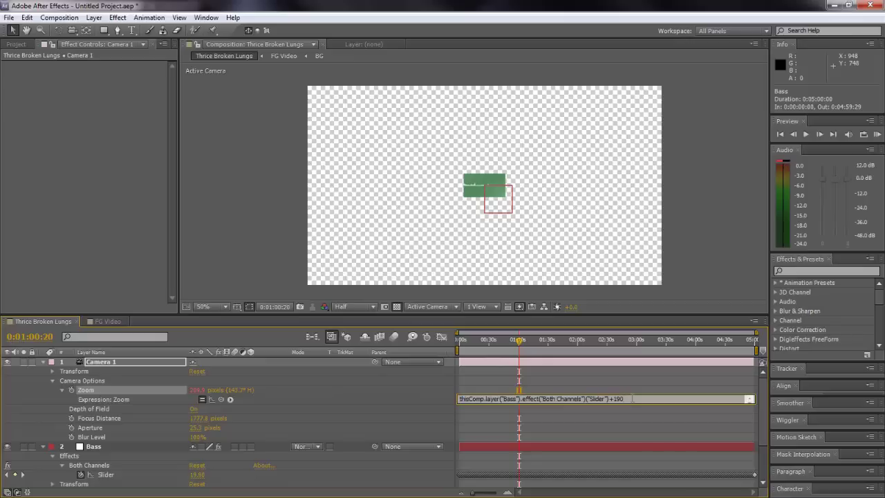
type("0")
key("KP_Enter")
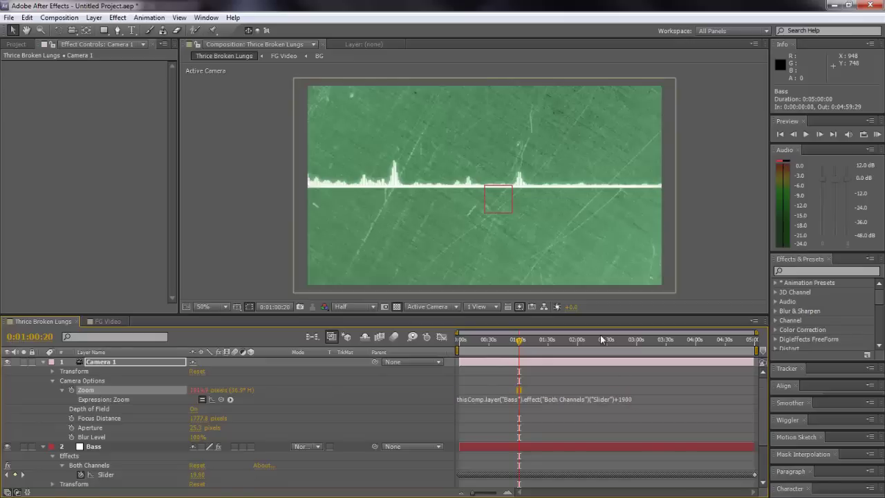
left_click_drag(518, 339, 490, 342)
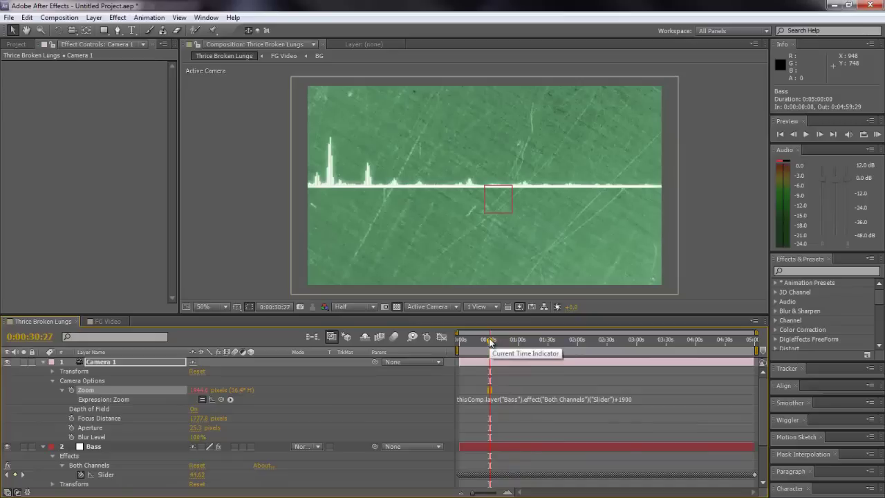
key("KP_0")
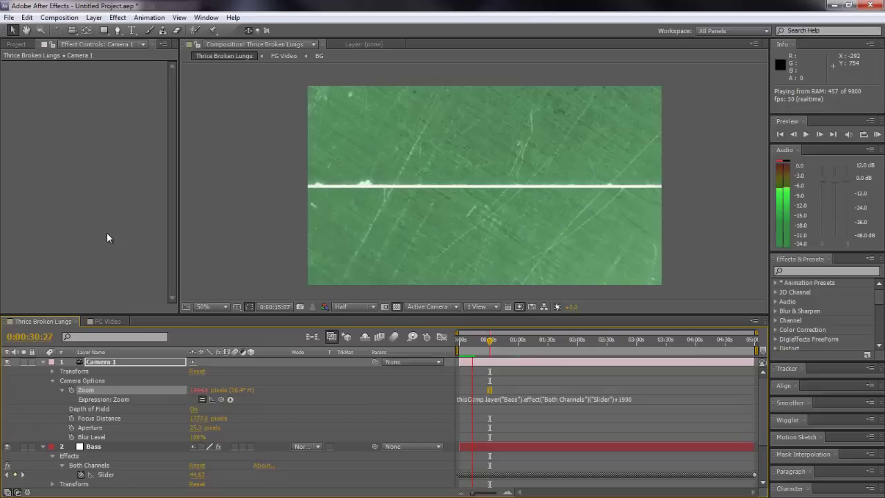
key("space")
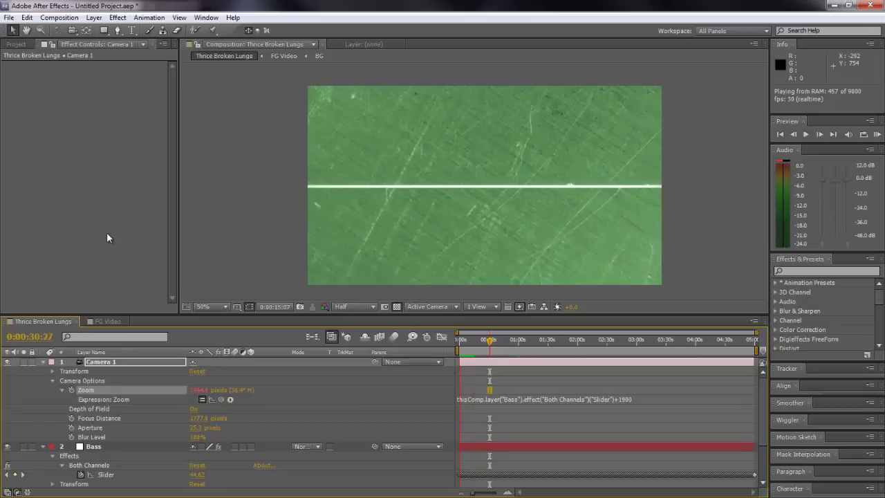
RAM preview the bass-driven camera zoom starting at 0:00:39:27, then stop playback
mouse_move(484, 348)
left_mouse_down()
mouse_move(498, 343)
mouse_move(459, 351)
mouse_move(554, 351)
left_mouse_up()
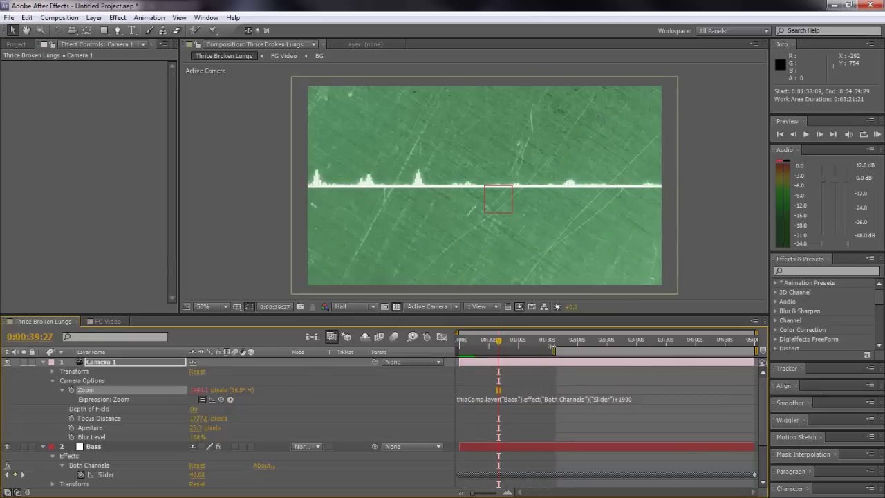
key("KP_0")
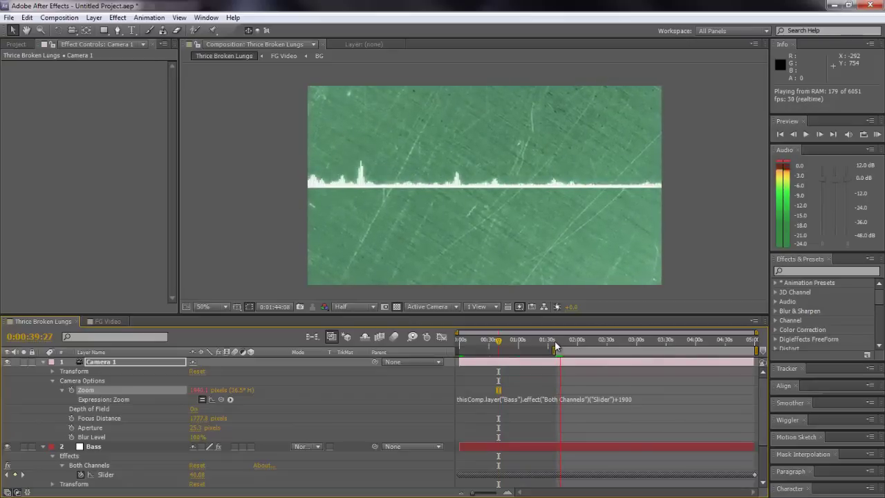
key("space")
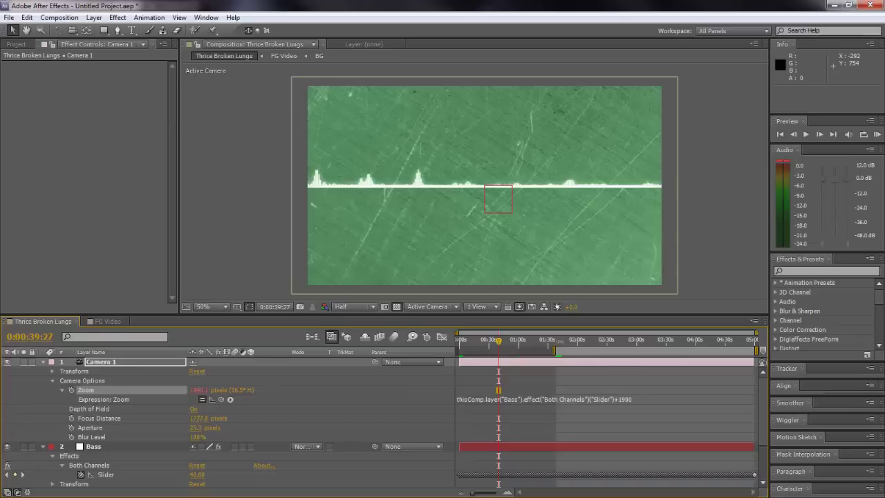
Wrap the Zoom expression in parentheses, multiply it by 2, and preview the pulse
left_click(637, 400)
left_click(636, 399)
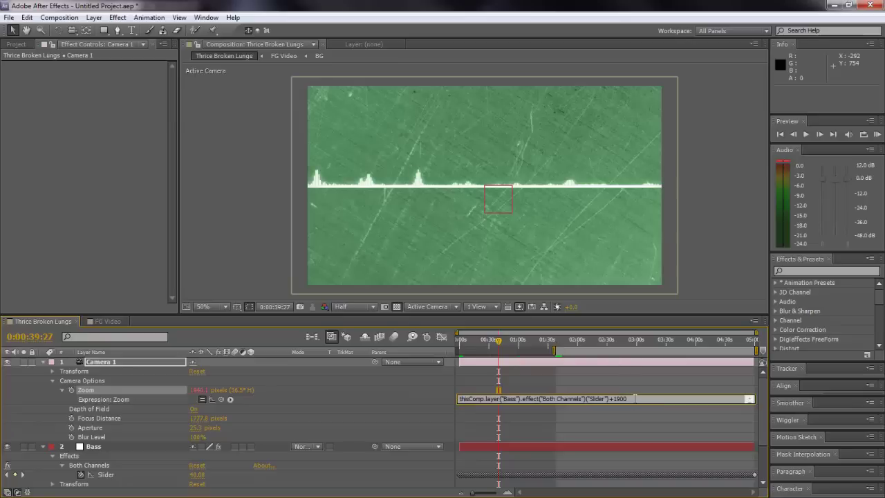
type(")(")
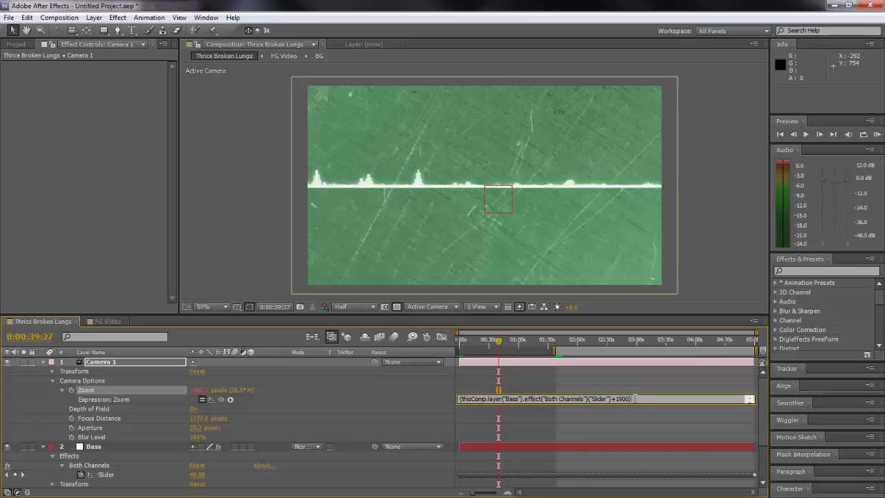
type("*")
key("KP_Enter")
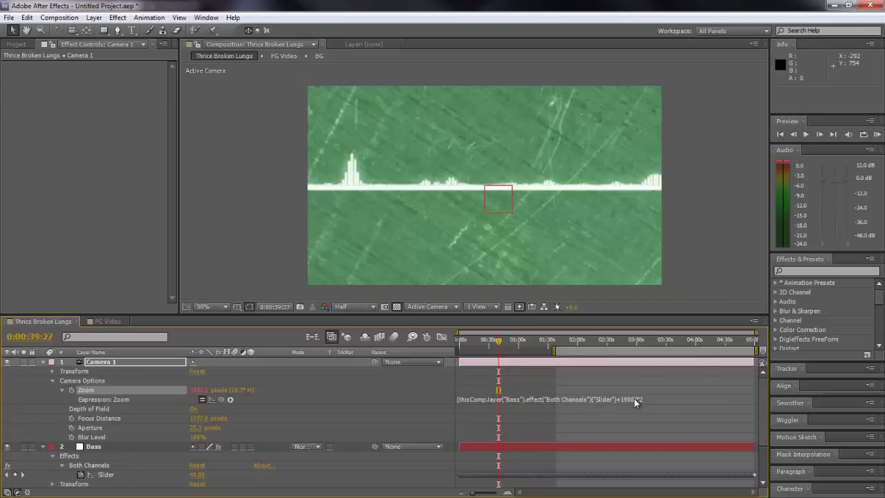
key("KP_0")
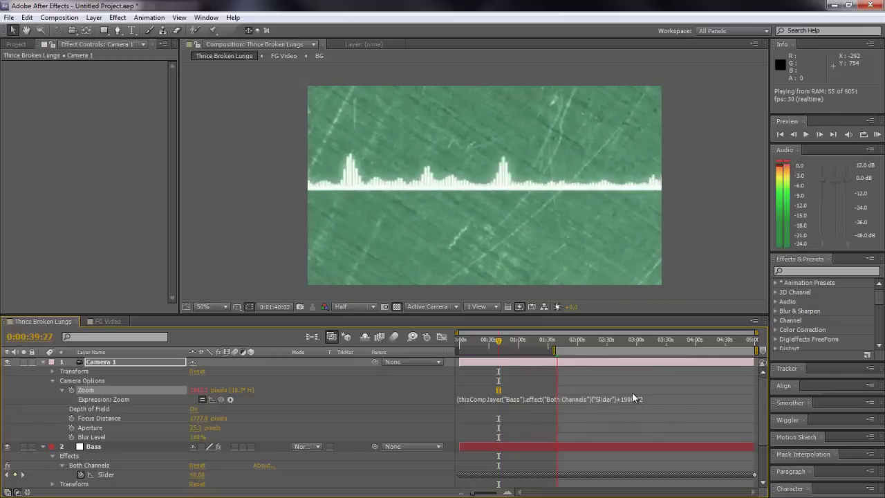
key("space")
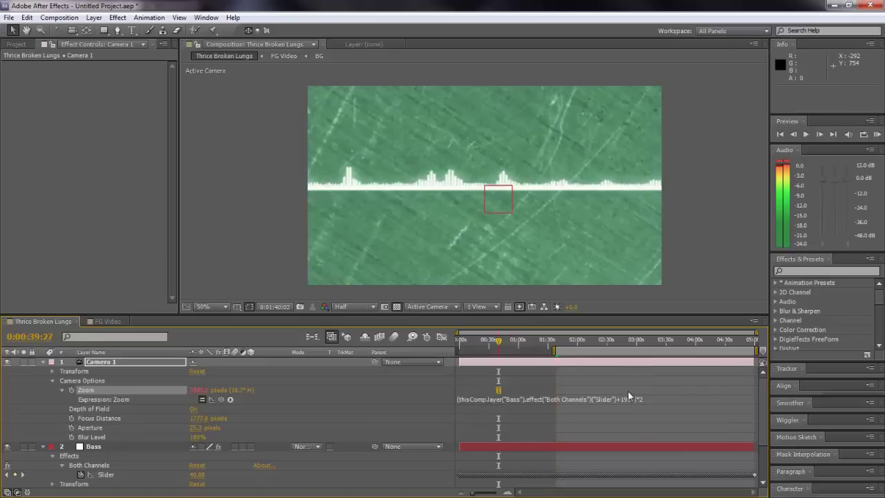
Change the Zoom multiplier from 2 to 1.25 and preview the toned-down pulse
left_click(649, 401)
left_click(651, 399)
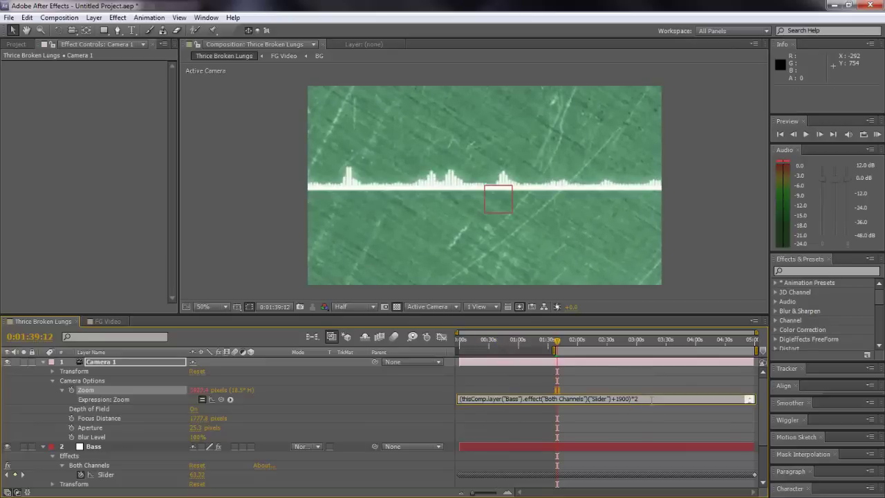
key("BackSpace")
type("1.25")
key("KP_Enter")
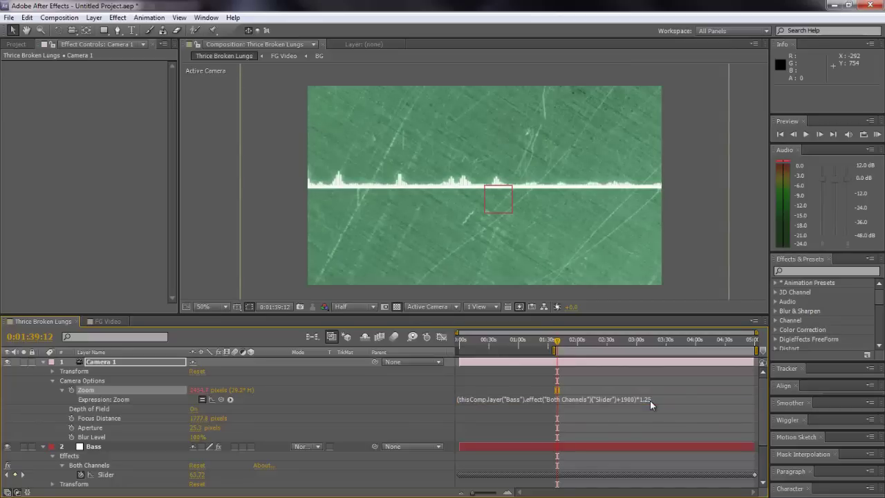
key("KP_0")
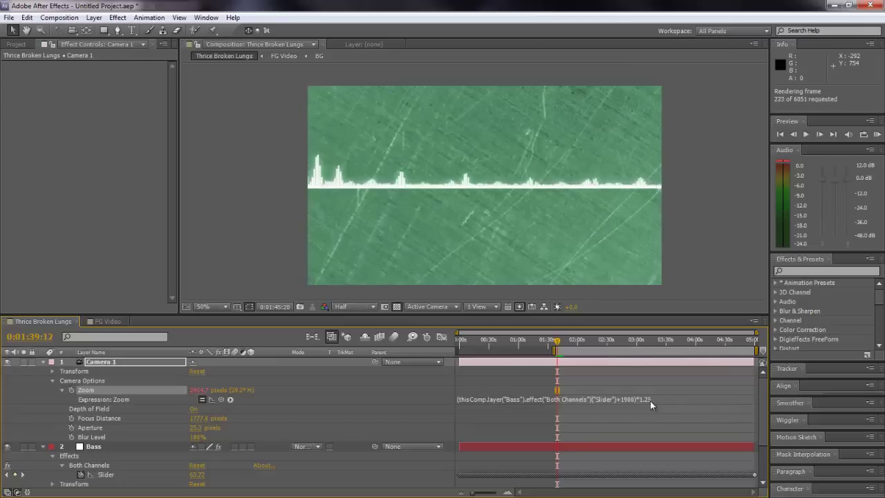
Play and stop a preview of the pulsing camera zoom
key("space")
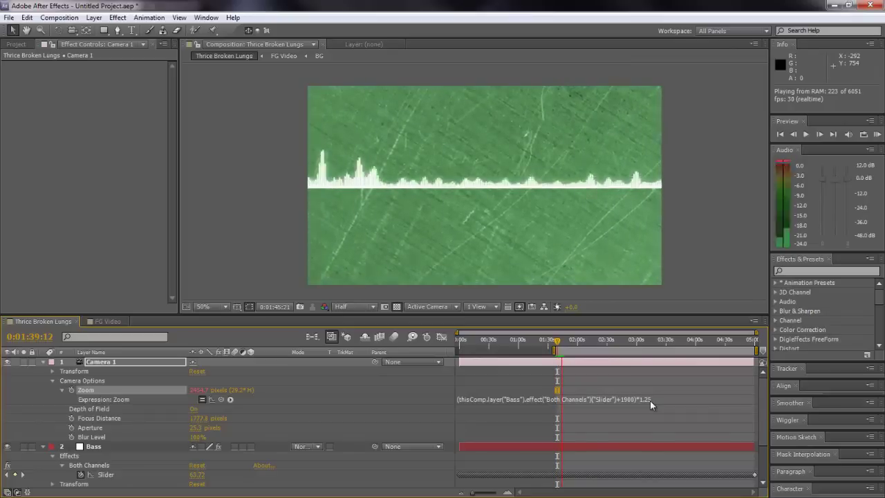
key("space")
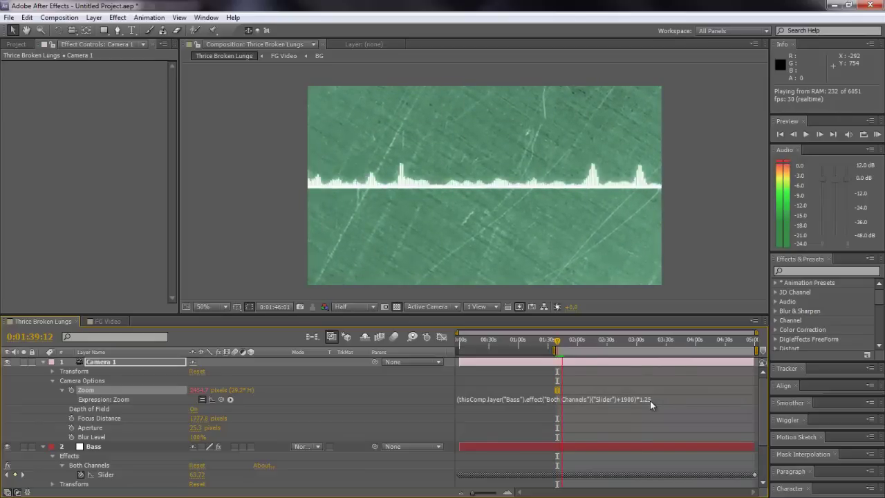
key("space")
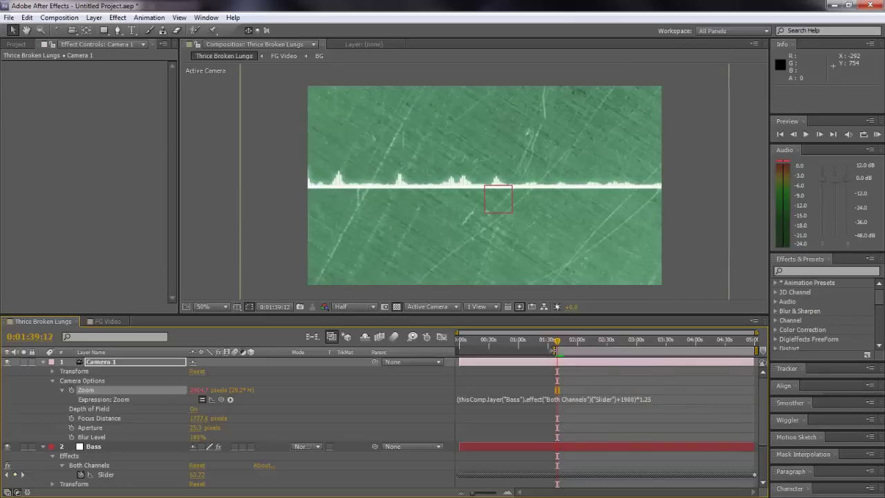
Reset the work area to the full composition and select Camera 1's Depth of Field
left_click_drag(554, 354, 548, 356)
double_click(548, 356)
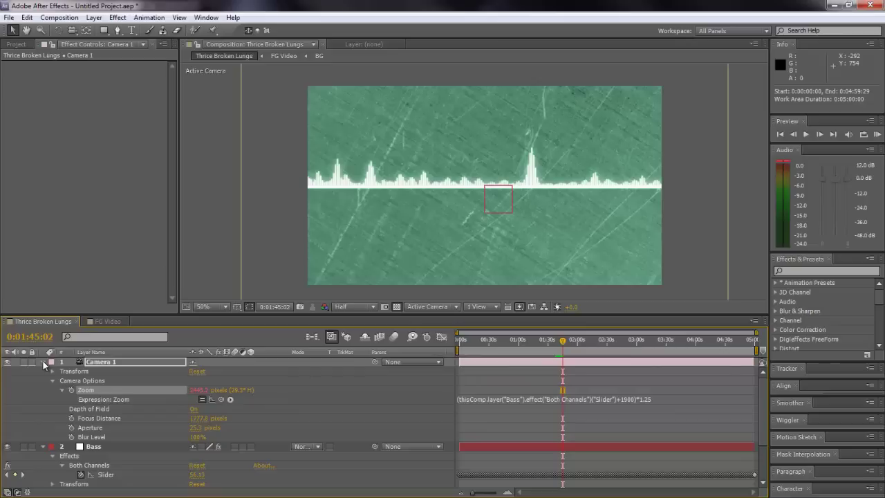
left_click(228, 408)
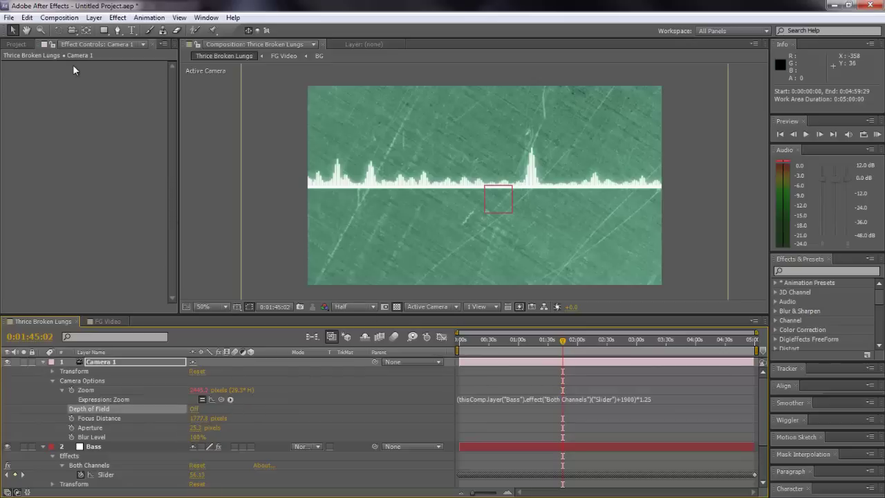
left_click(10, 17)
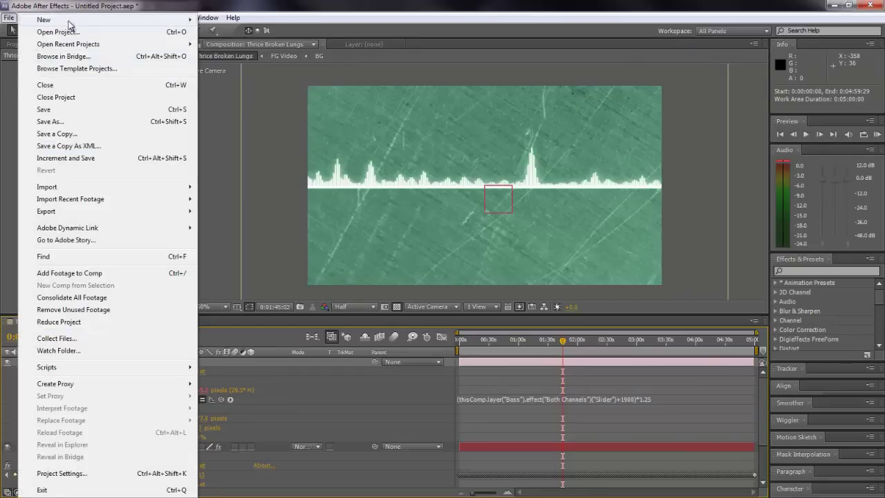
left_click(63, 109)
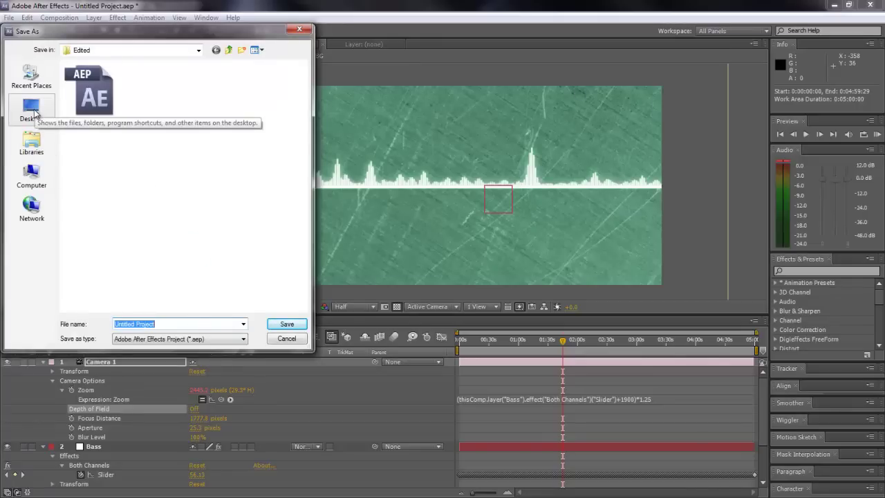
left_click(286, 338)
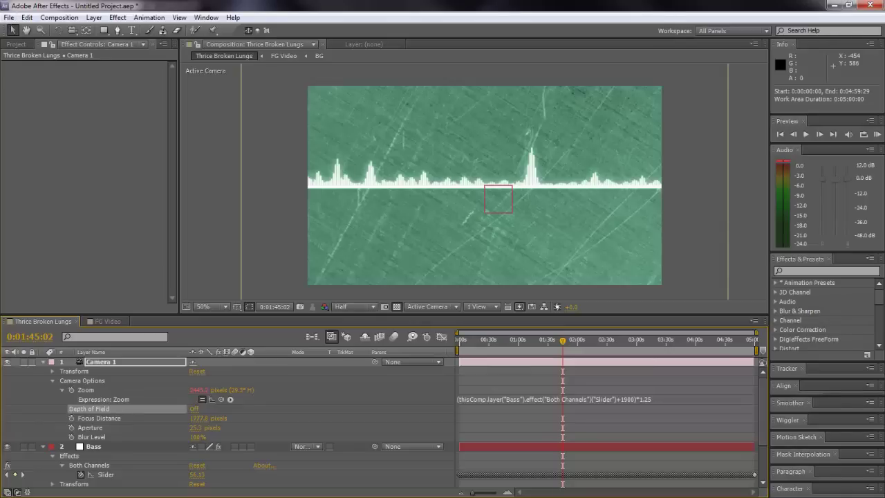
Dismiss the new-layer menu, deselect Camera 1, and switch to the FG Video composition
left_click(105, 201)
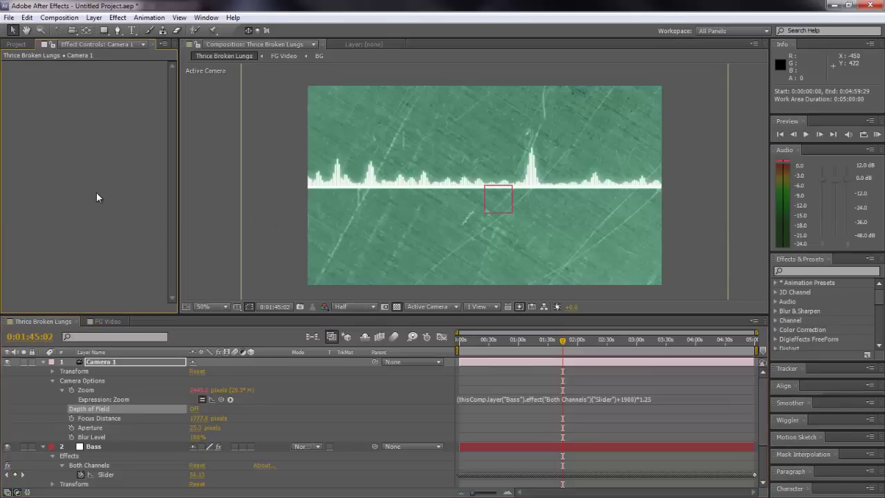
right_click(364, 383)
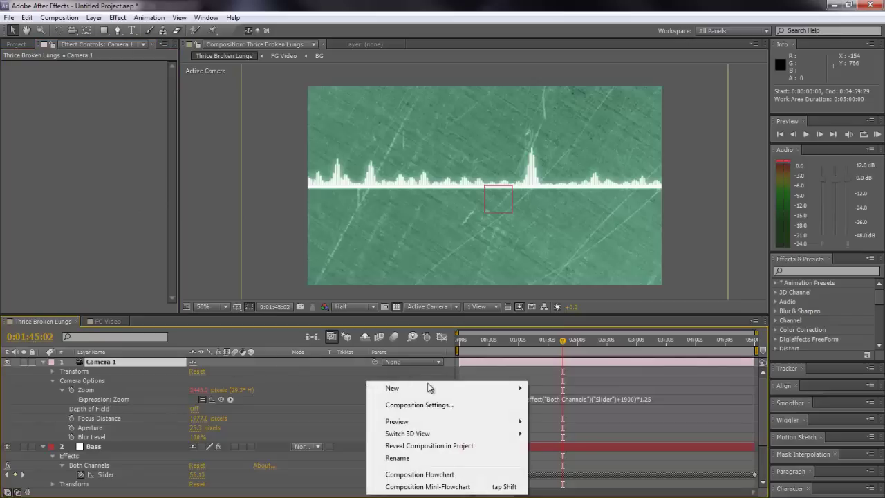
mouse_move(428, 389)
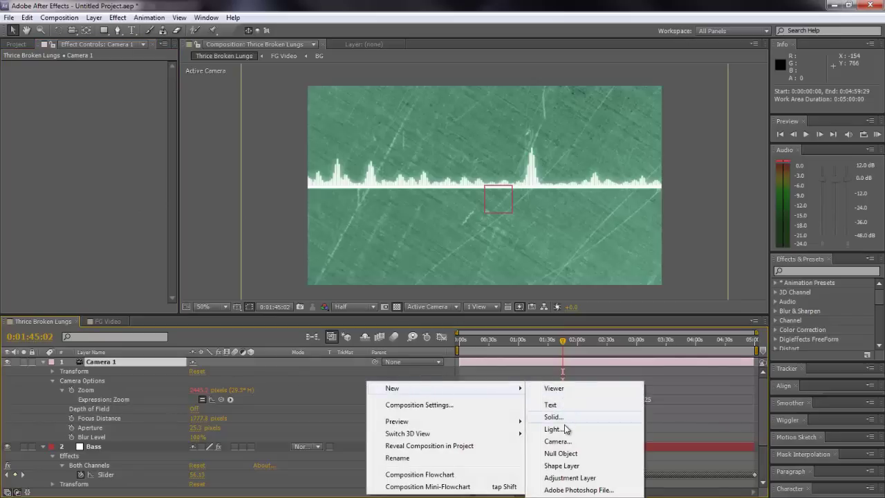
left_click(96, 208)
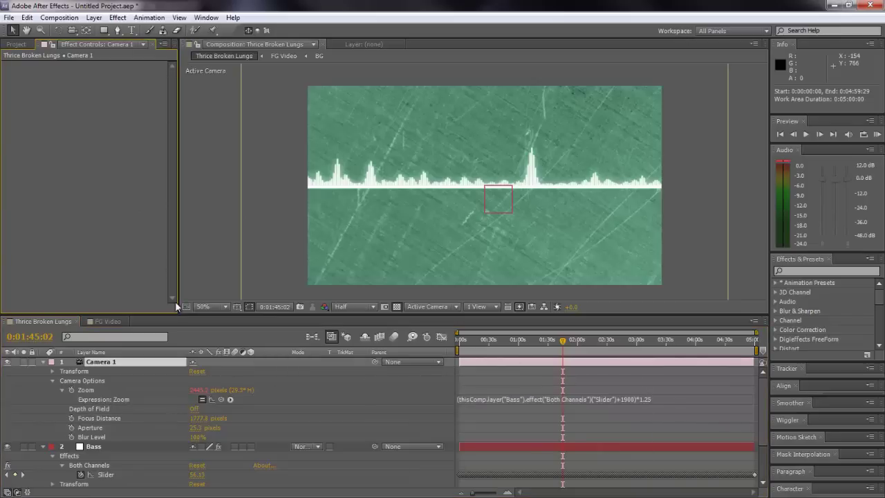
left_click(416, 418)
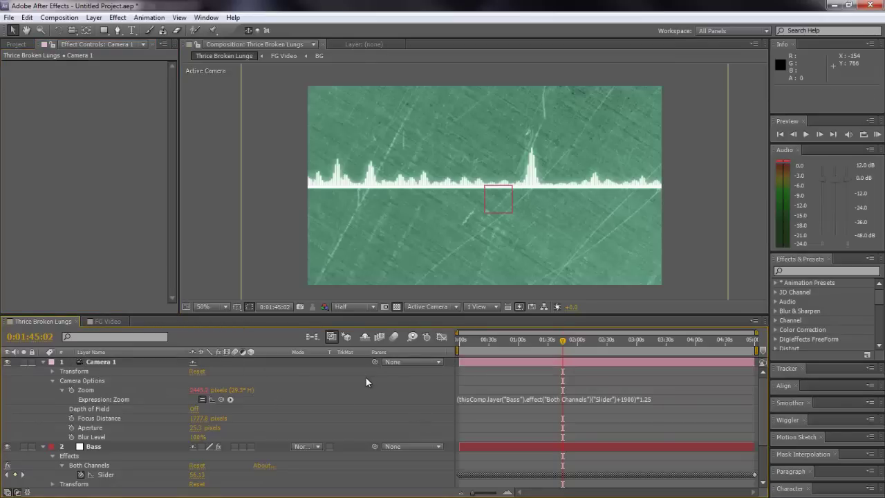
left_click(107, 321)
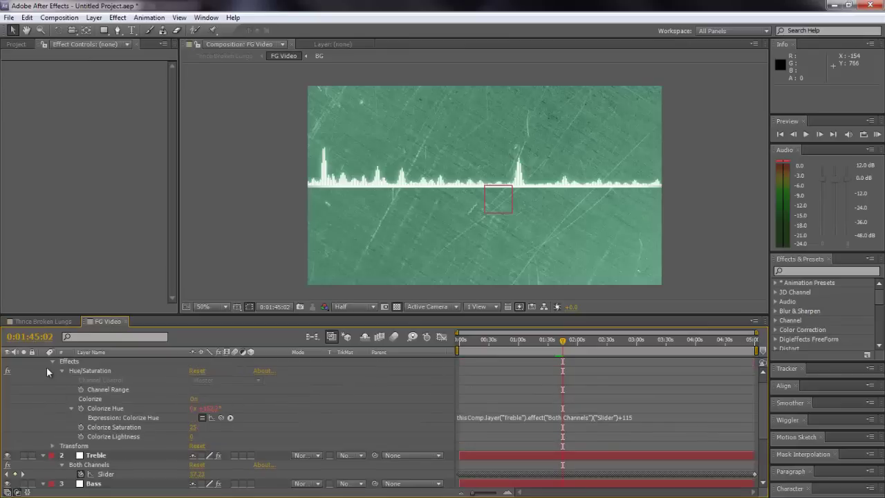
Collapse the light show, Bass and Treble layers to single rows
scroll(47, 372, "up", 1)
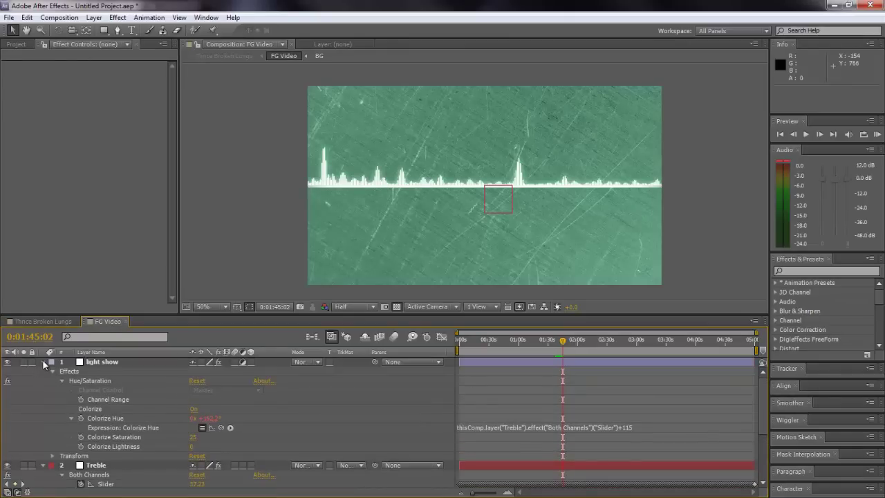
left_click(44, 362)
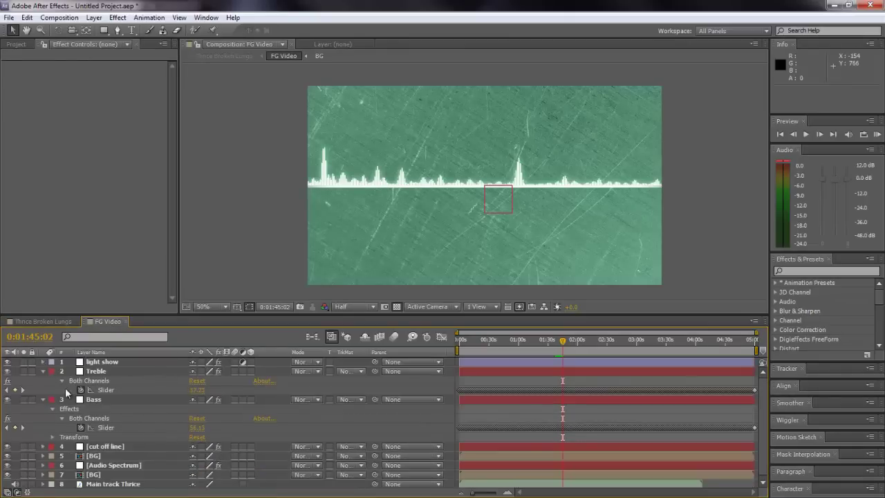
left_click(43, 399)
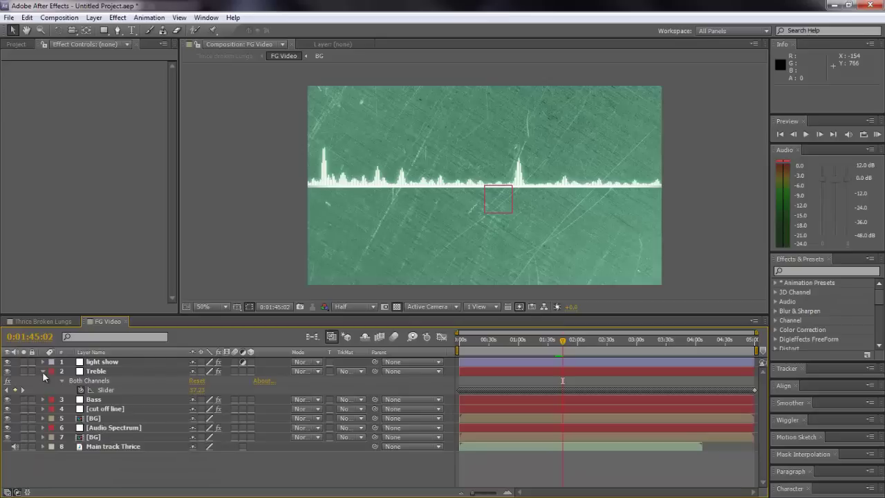
left_click(43, 372)
Draw a paragraph text box across the top of the comp holding SIMPLYLYRICVIDEOS
left_click(131, 30)
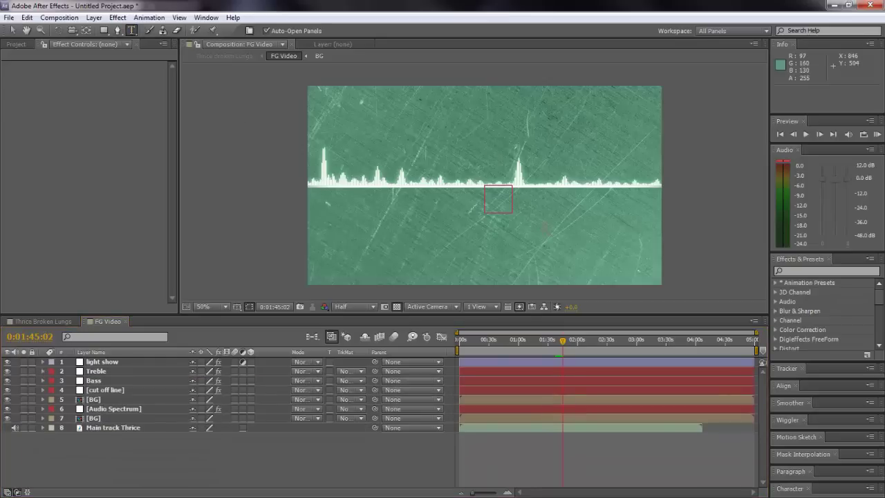
left_click_drag(410, 133, 657, 164)
key("Escape")
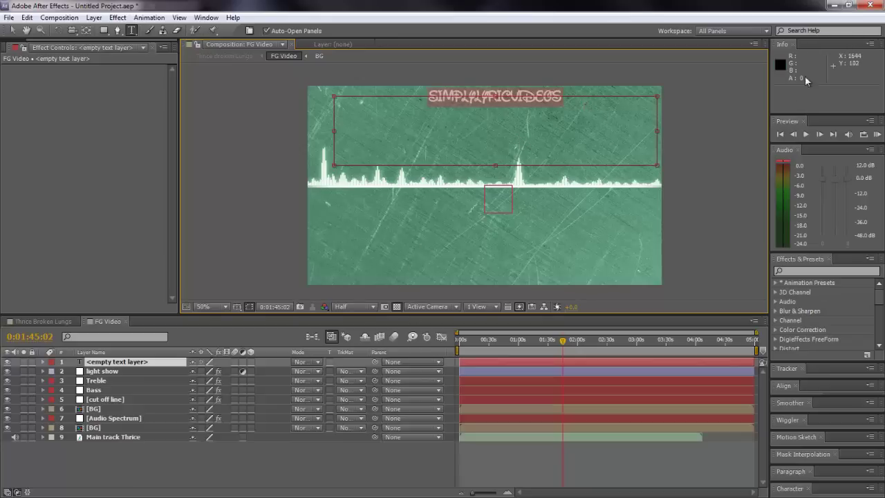
Switch to the Text workspace and preview the title in fonts like Trajan Pro and Times New Roman
left_click(746, 33)
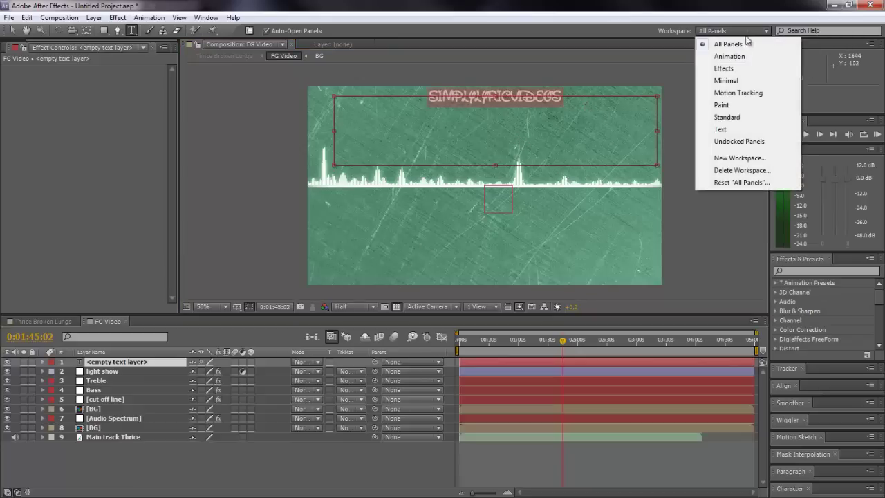
left_click(732, 130)
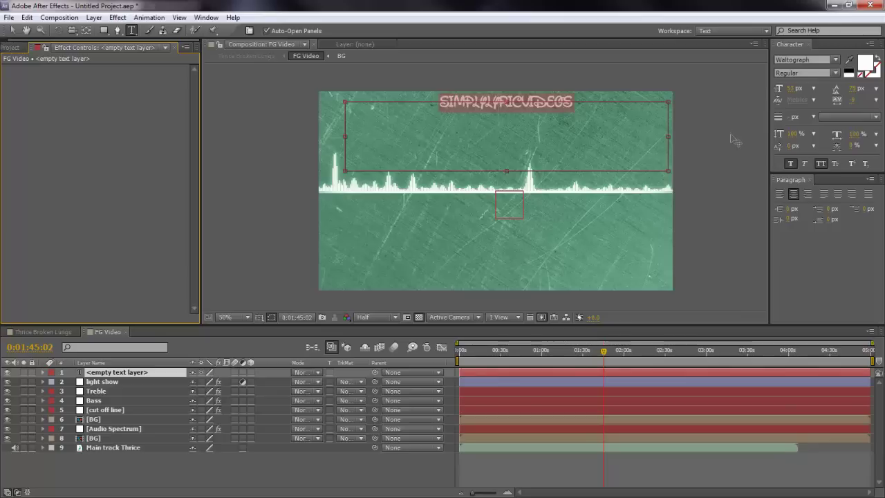
left_click(820, 59)
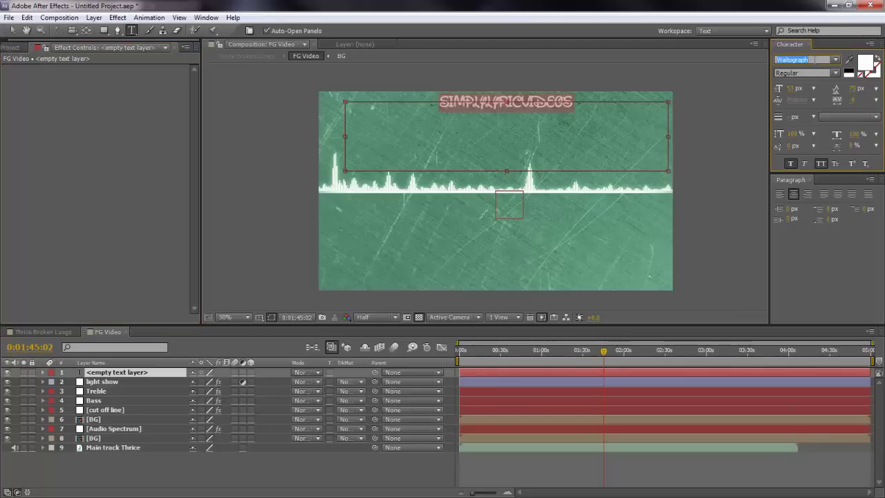
key("Up")
key("Up")
key("Up")
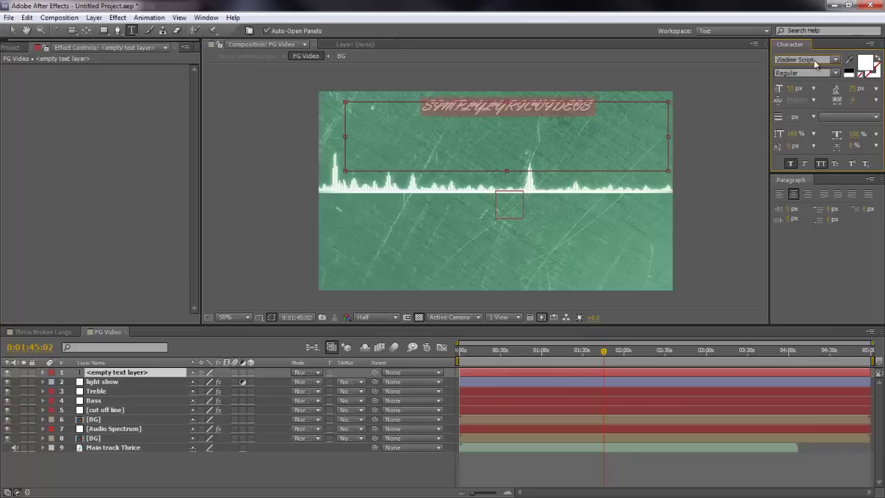
key("Up")
key("Up")
key("Up")
key("Up")
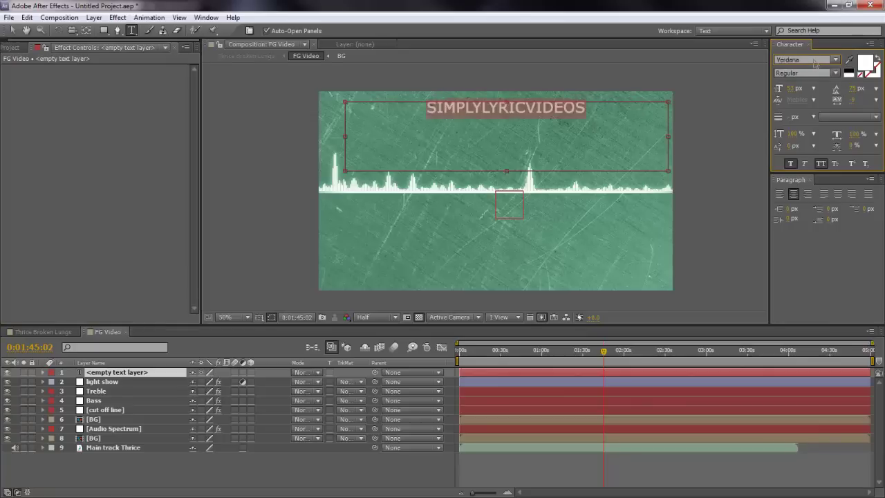
key("Up")
key("Up")
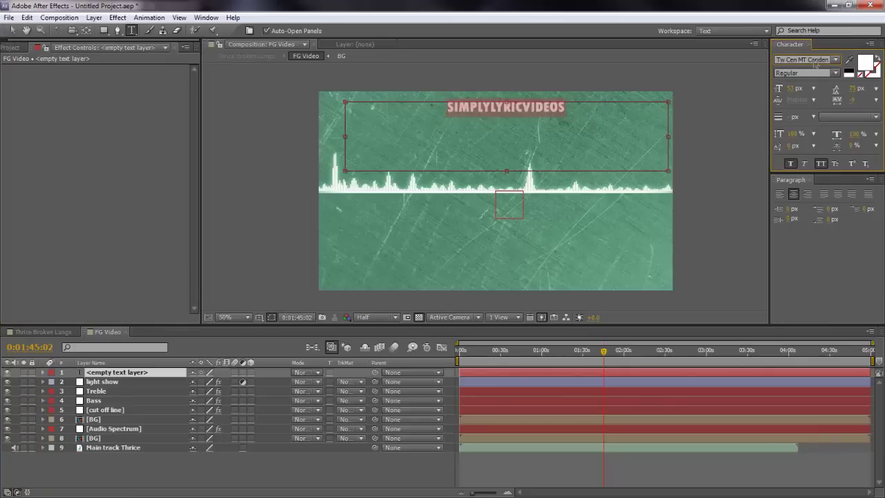
key("Up")
key("Up")
key("Up")
key("Up")
key("Up")
key("Up")
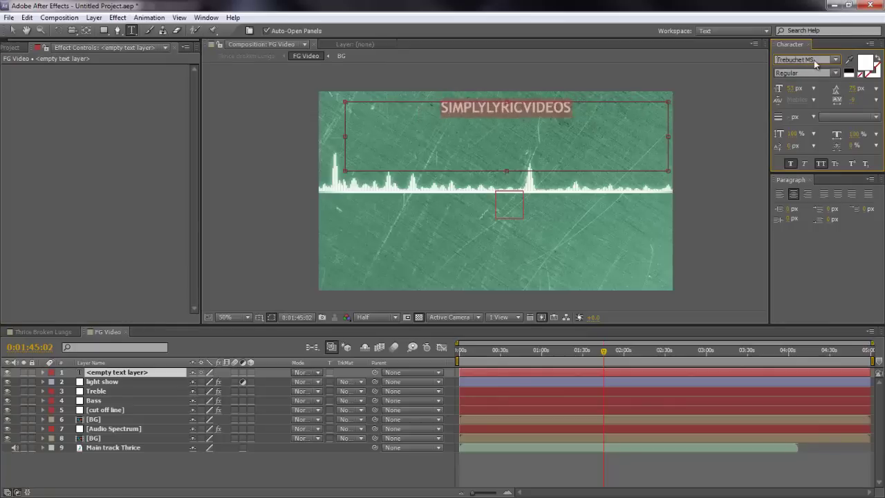
key("Up")
key("Up")
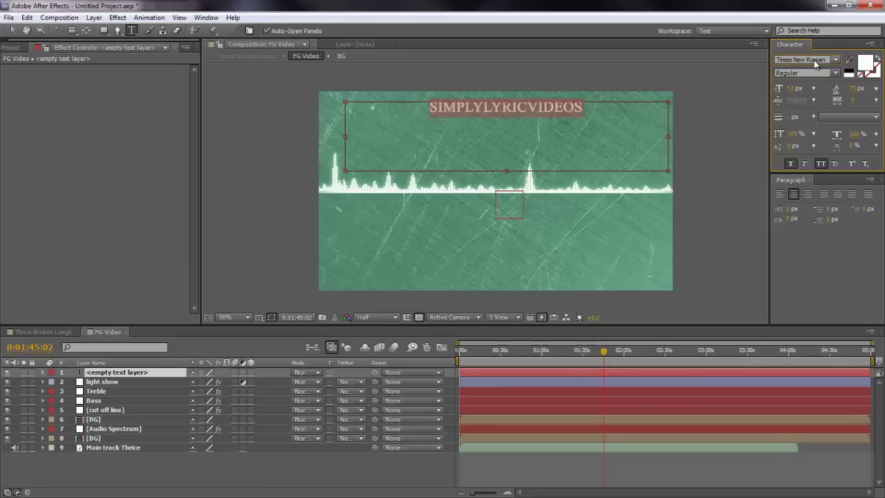
key("Up")
key("Up")
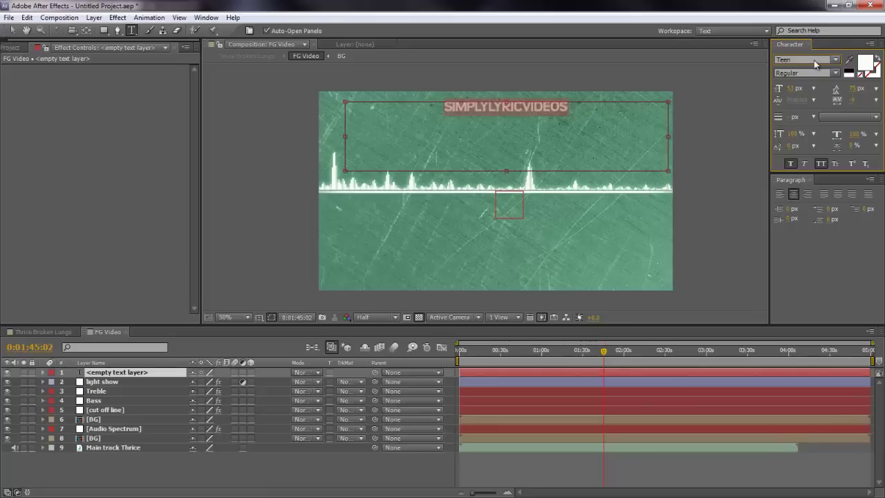
Try the Technic and Adobe Garamond Pro fonts on the title
left_click(834, 62)
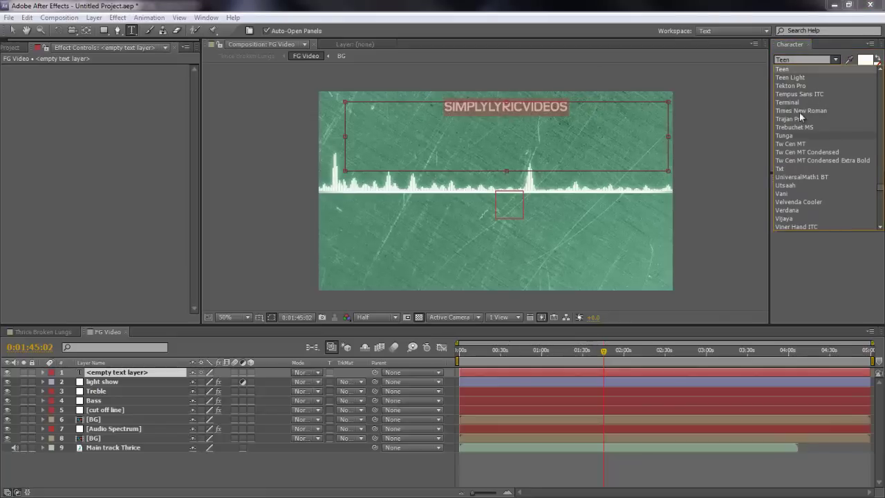
scroll(800, 111, "up", 3)
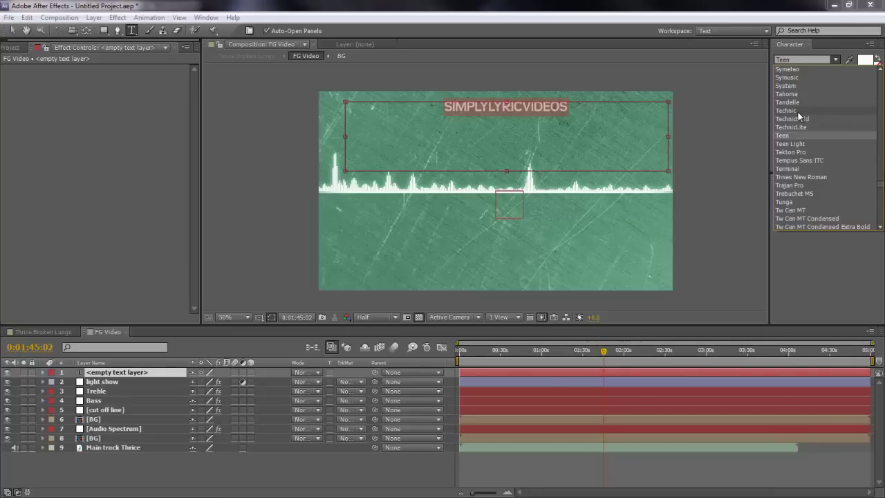
left_click(797, 111)
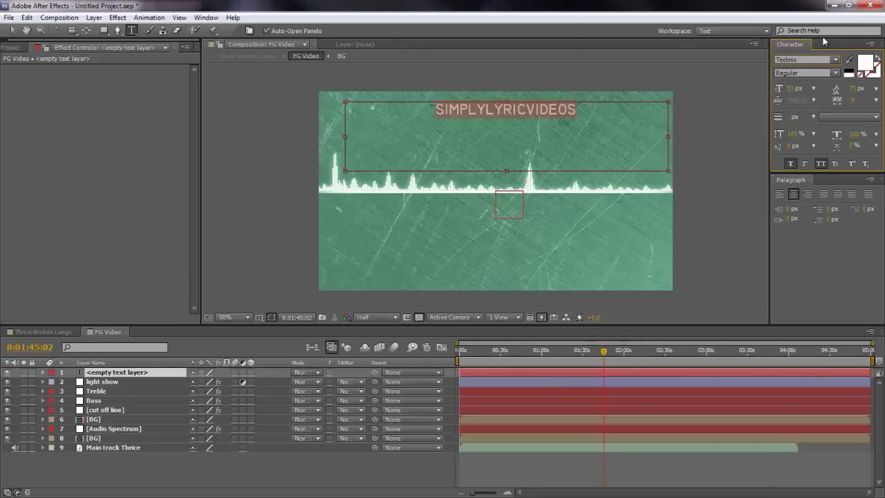
left_click(835, 59)
scroll(822, 135, "up", 20)
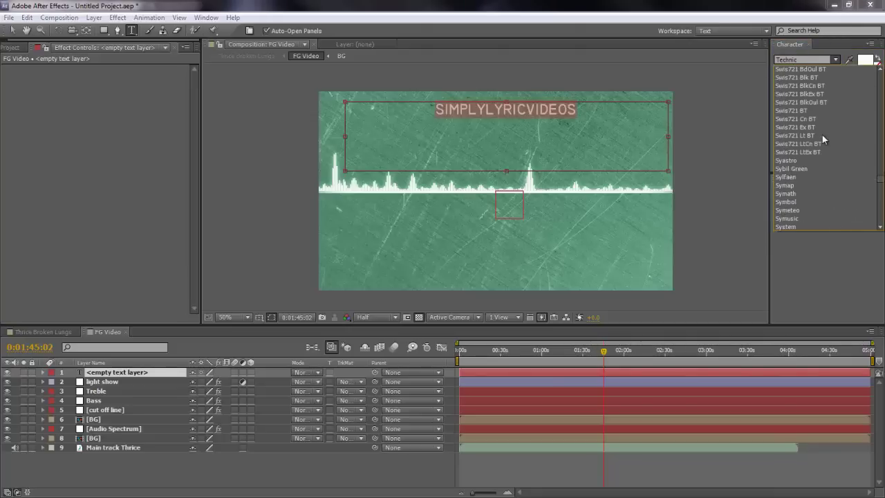
scroll(821, 139, "up", 15)
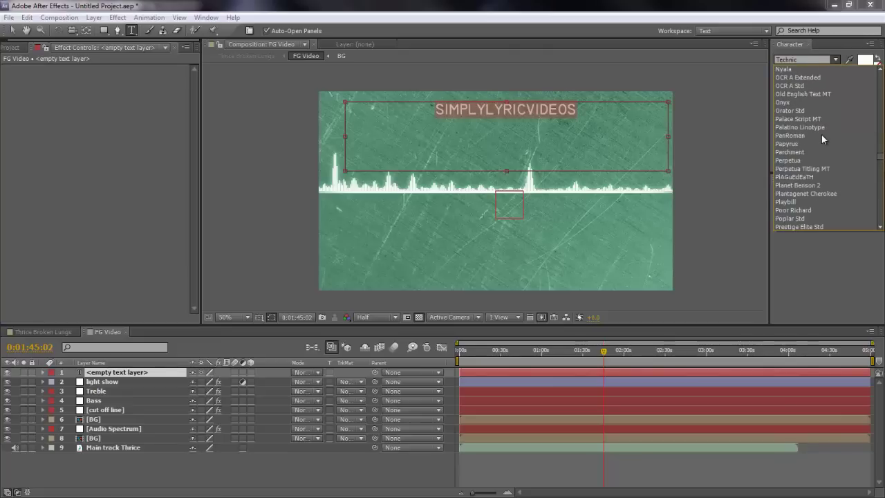
scroll(821, 134, "up", 15)
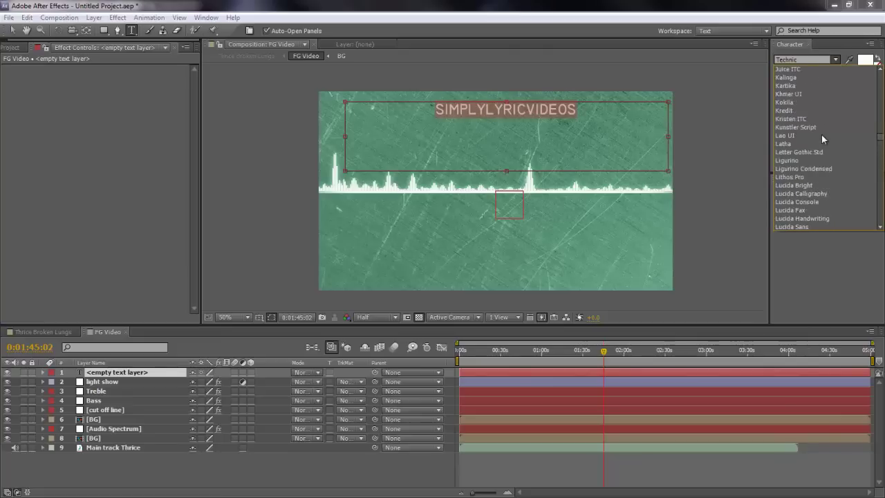
scroll(818, 109, "up", 4)
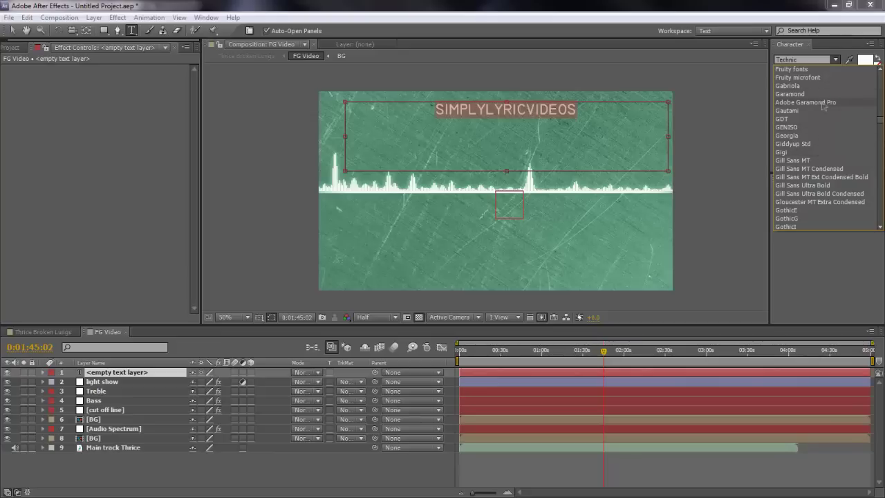
left_click(822, 102)
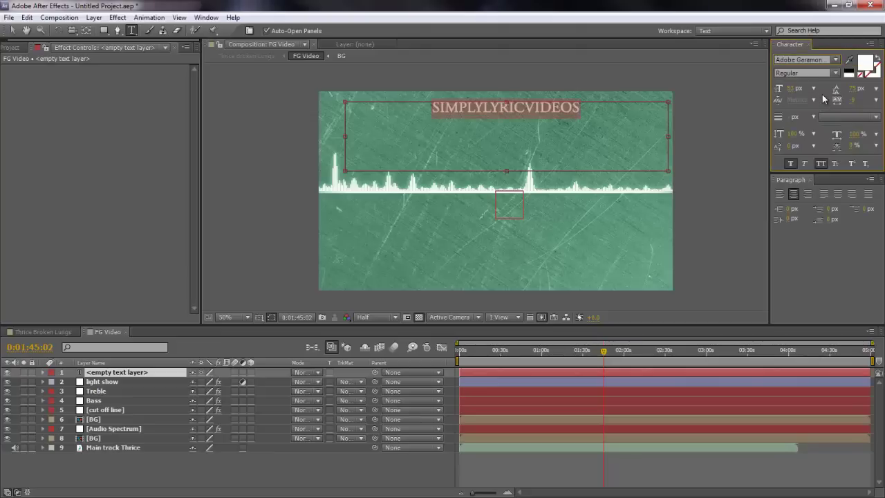
Set the SIMPLYLYRICVIDEOS title font to Capture it and finish editing
left_click(833, 59)
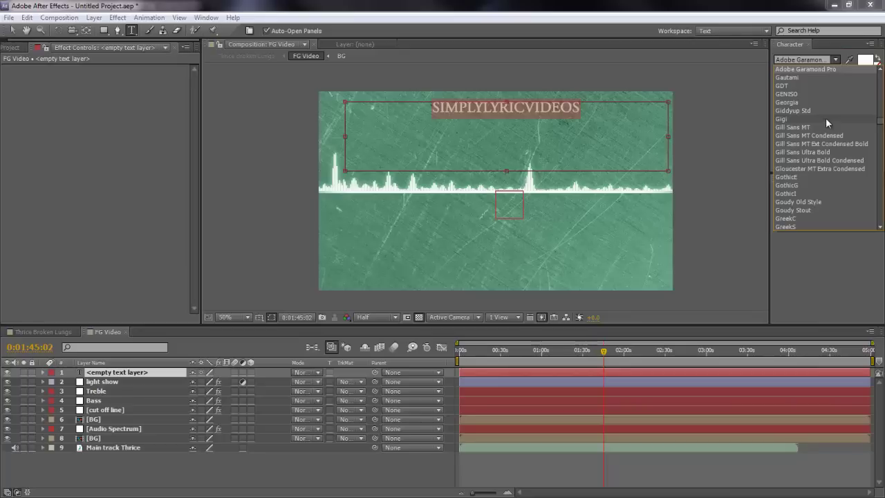
scroll(825, 117, "up", 10)
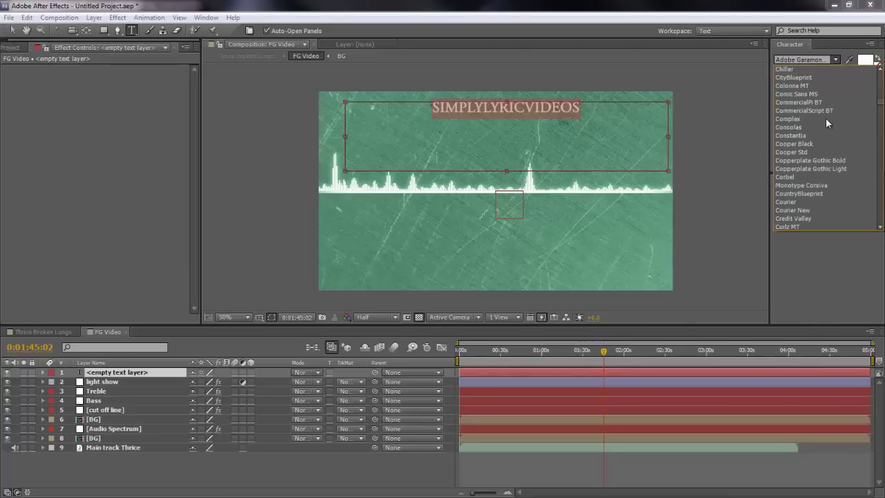
scroll(825, 117, "up", 8)
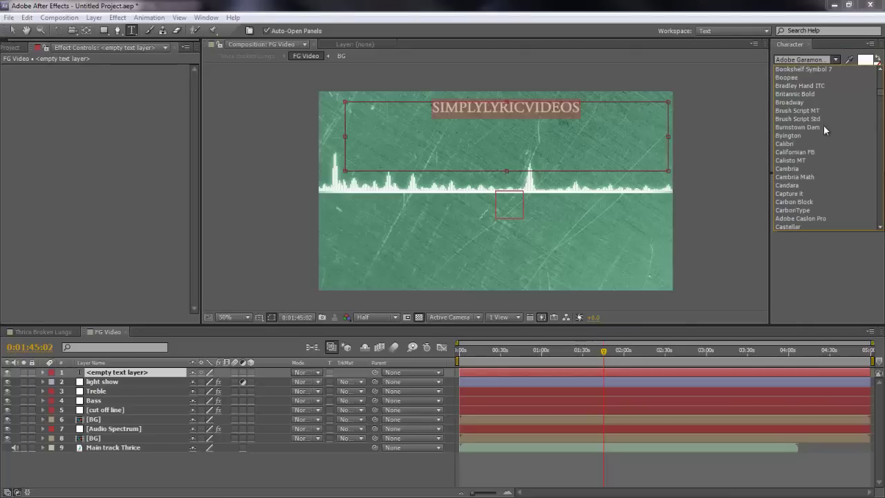
left_click(810, 195)
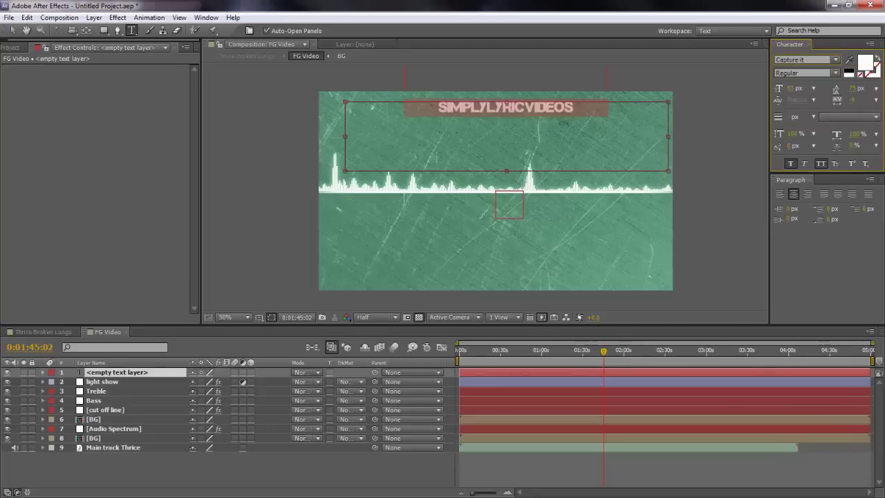
key("Escape")
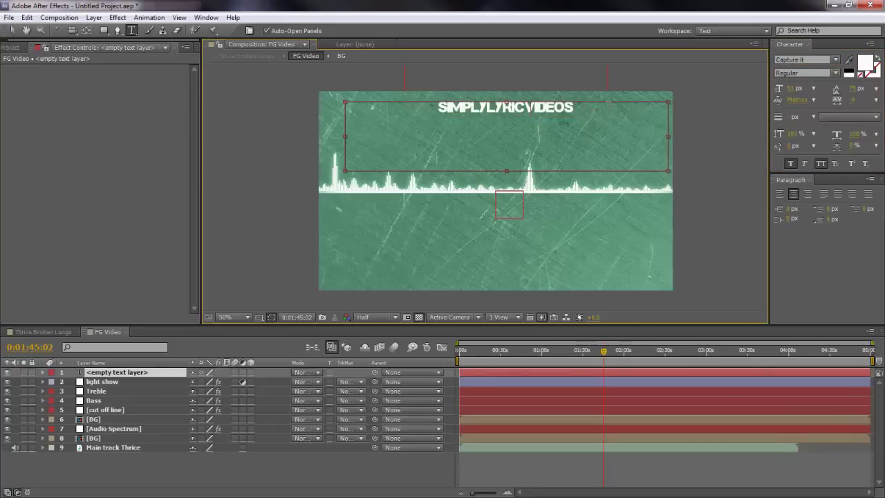
Enlarge the title's font size, keep the Regular style, and tighten the text box around it
key("ctrl+a")
left_click_drag(792, 89, 835, 102)
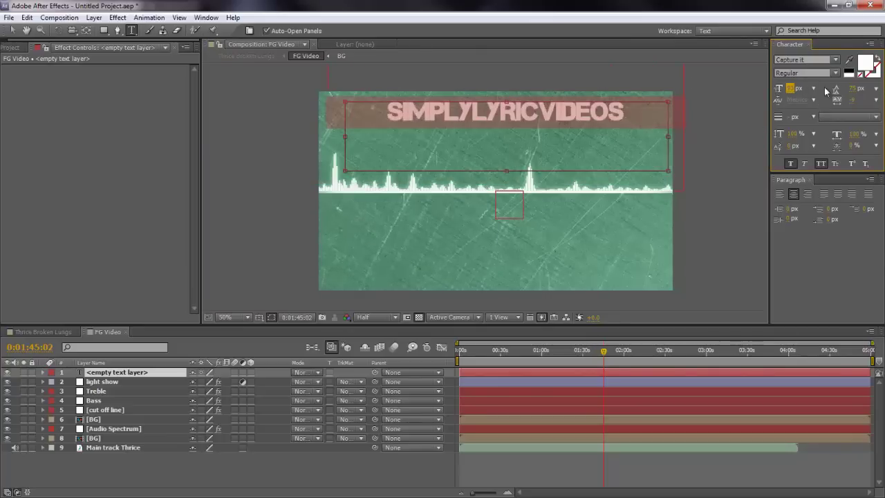
left_click(835, 74)
left_click(836, 74)
left_click_drag(668, 171, 647, 128)
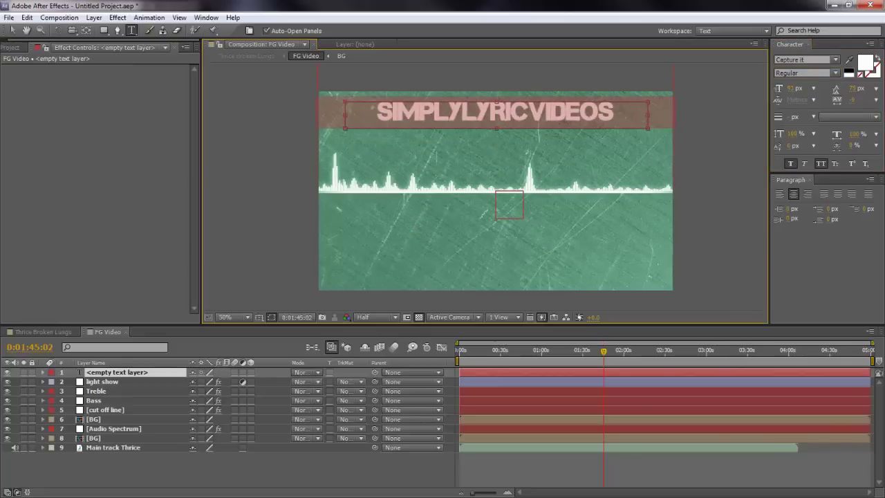
left_click(158, 375)
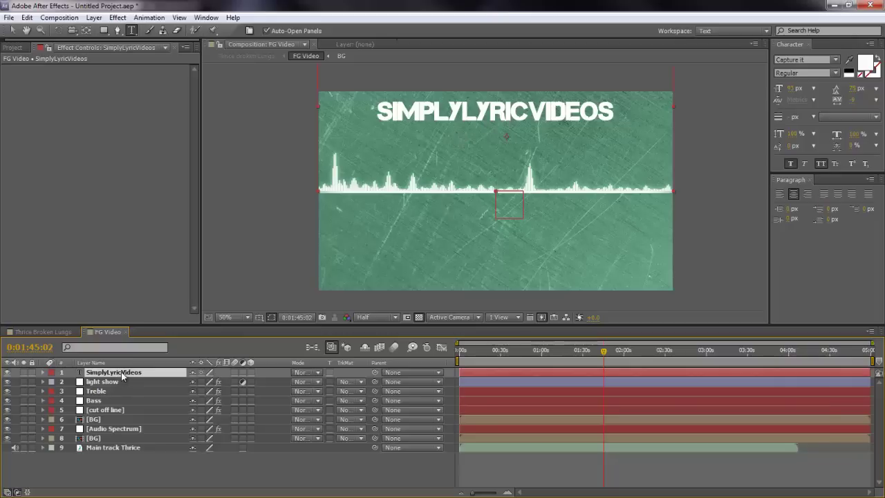
Nudge the title slightly lower and duplicate its layer, placing the copy beneath the original
left_click(12, 30)
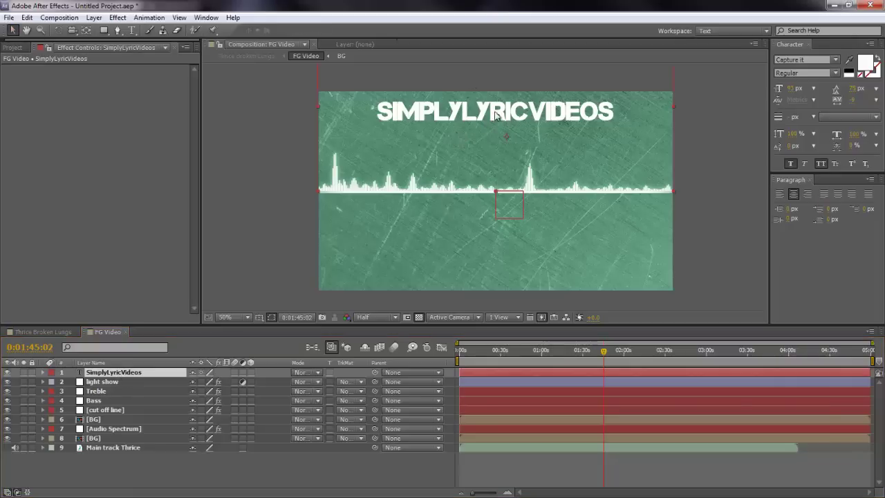
left_click_drag(500, 117, 500, 123)
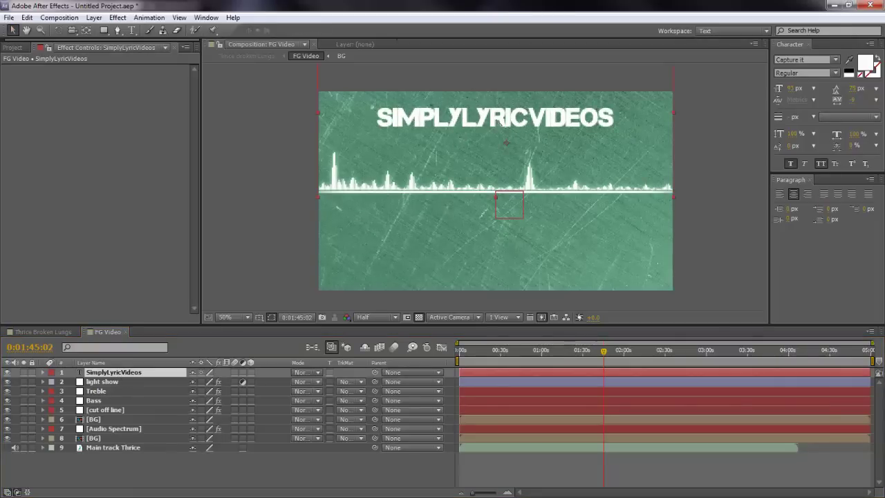
left_click(167, 373)
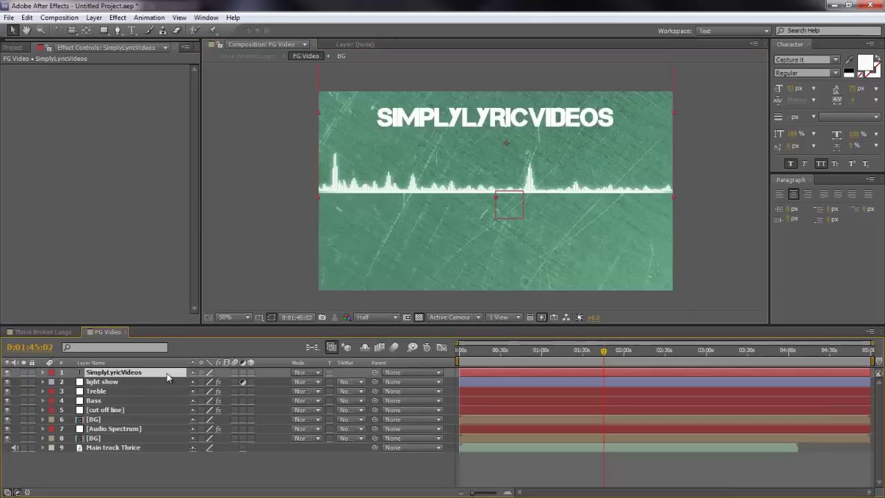
key("ctrl+d")
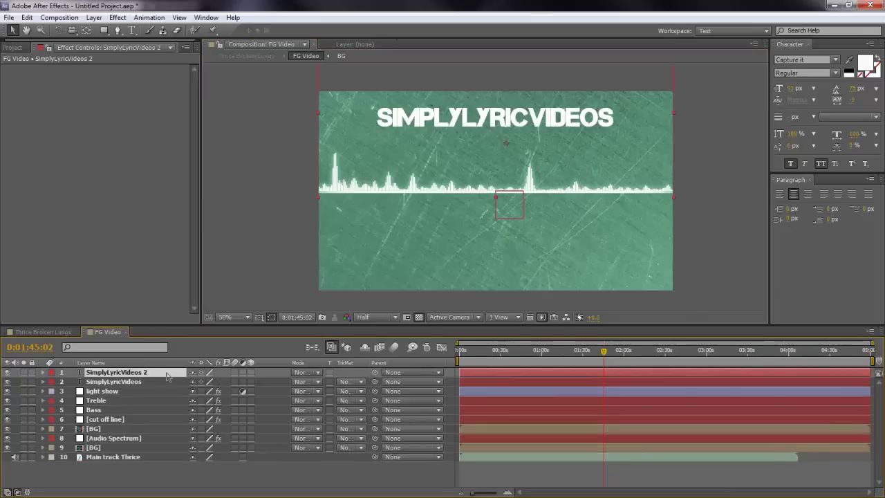
left_click_drag(166, 375, 163, 386)
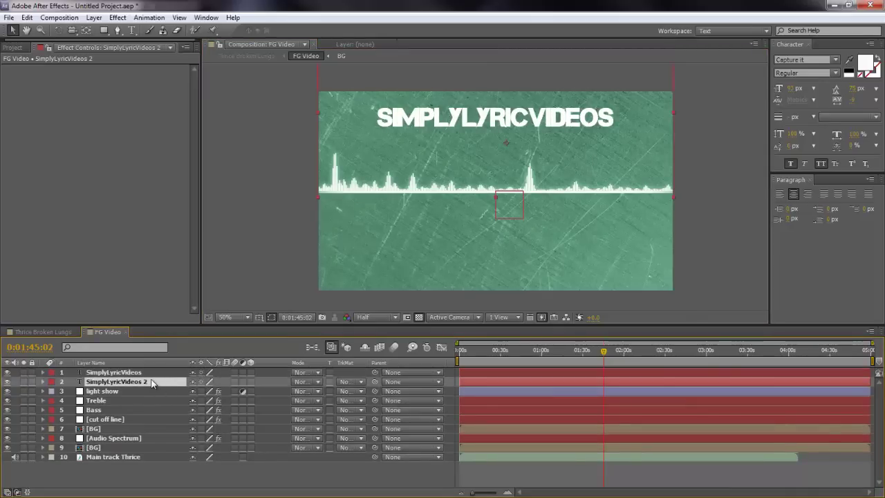
Rename the duplicated title layer 'outside'
key("Return")
type("outside")
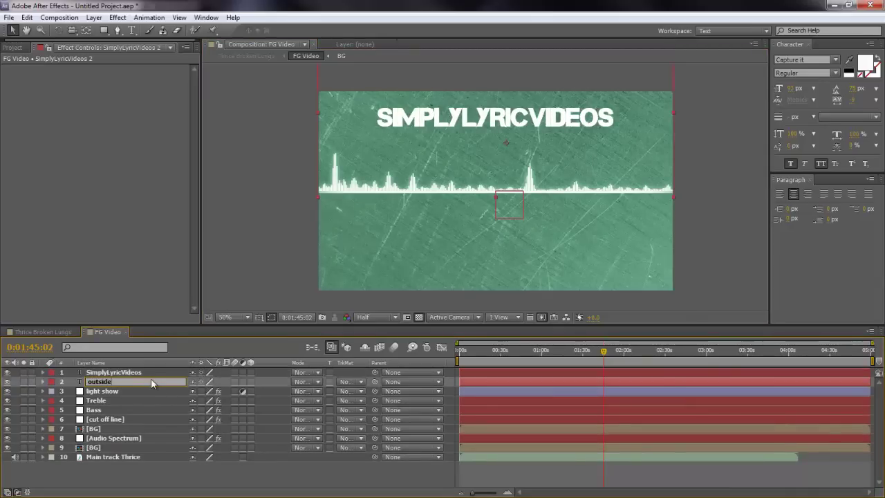
key("Return")
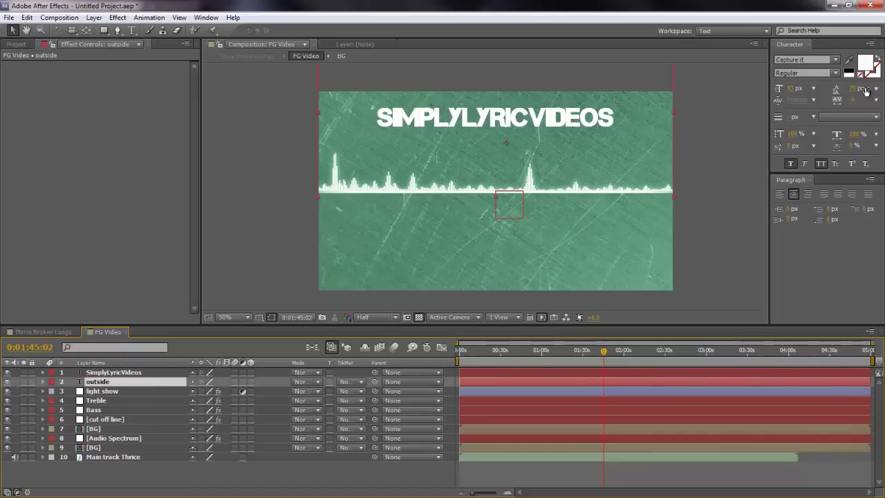
left_click(868, 62)
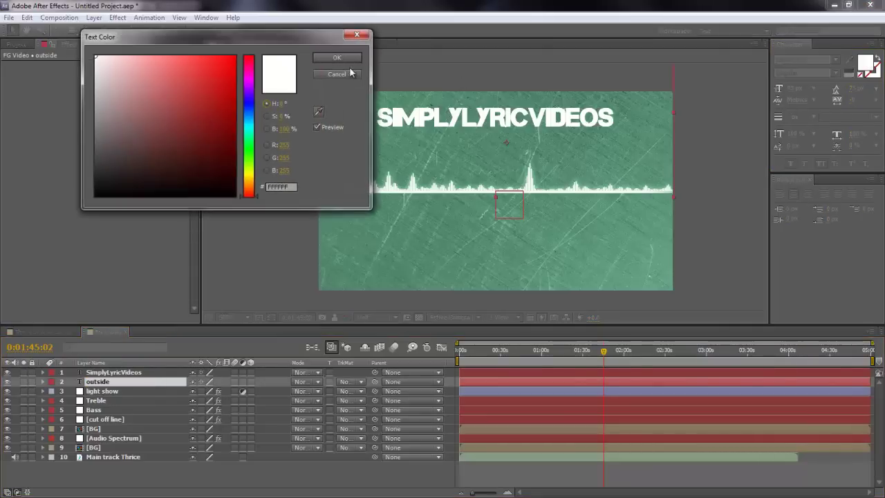
Make the outside copy outline-only with a white stroke and a 100 px font size
key("Escape")
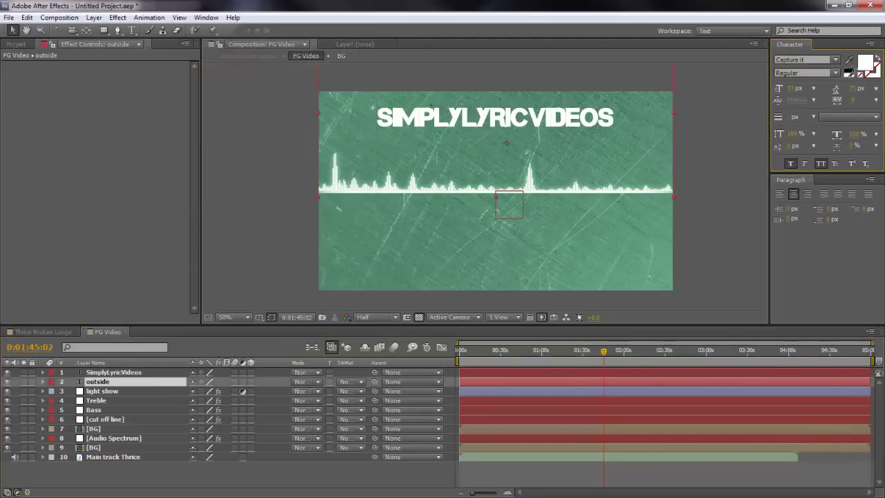
left_click(861, 75)
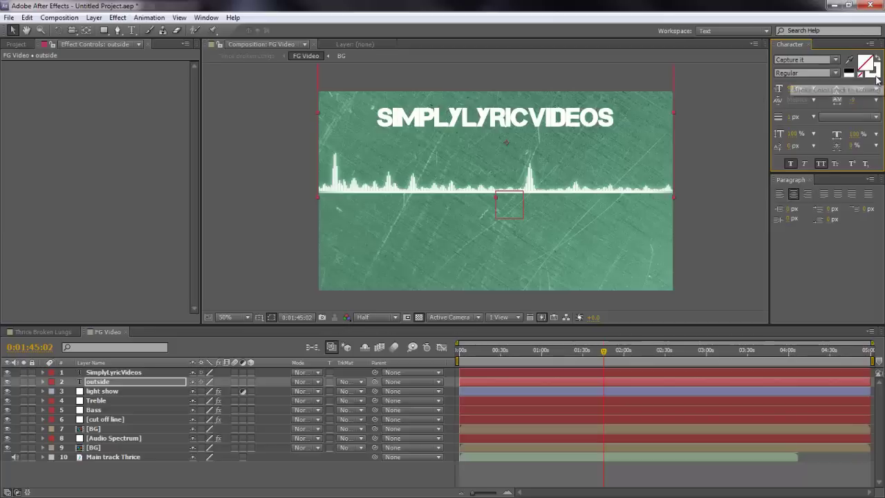
double_click(871, 71)
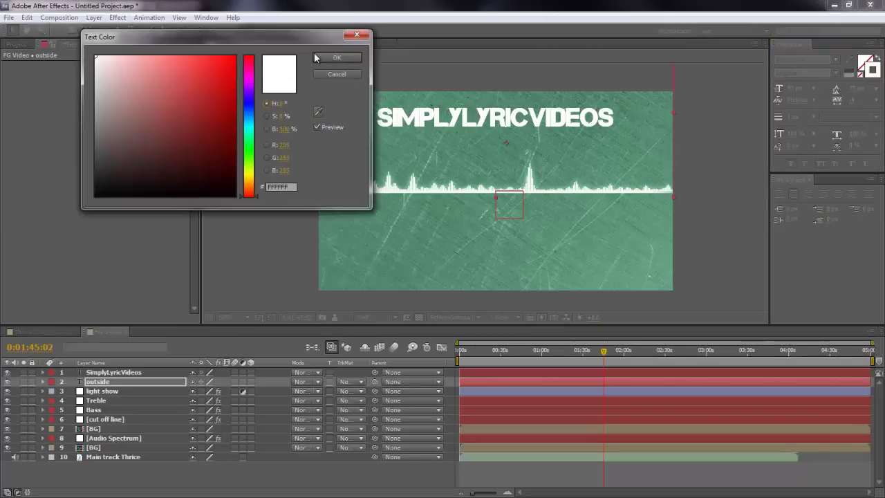
left_click(336, 57)
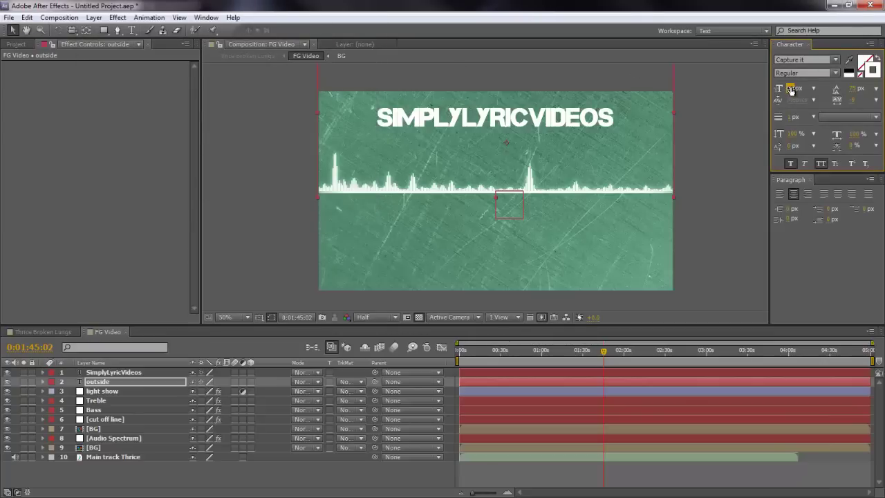
left_click_drag(790, 90, 793, 92)
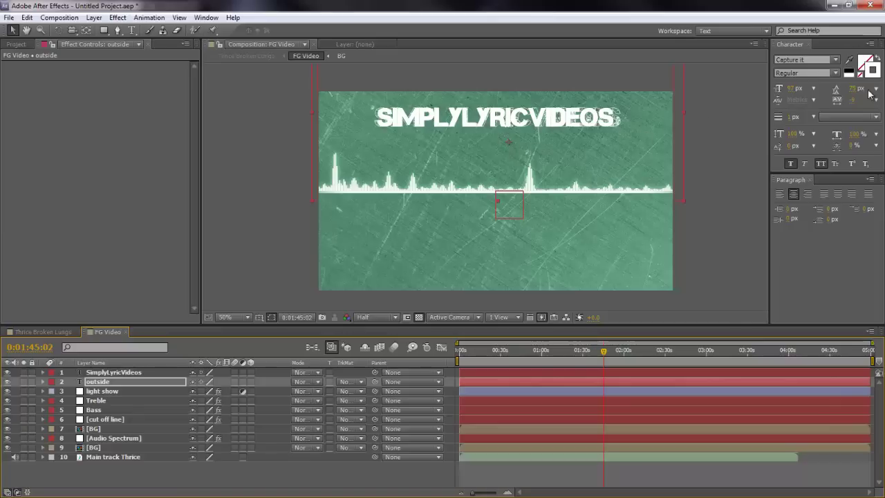
left_click(793, 89)
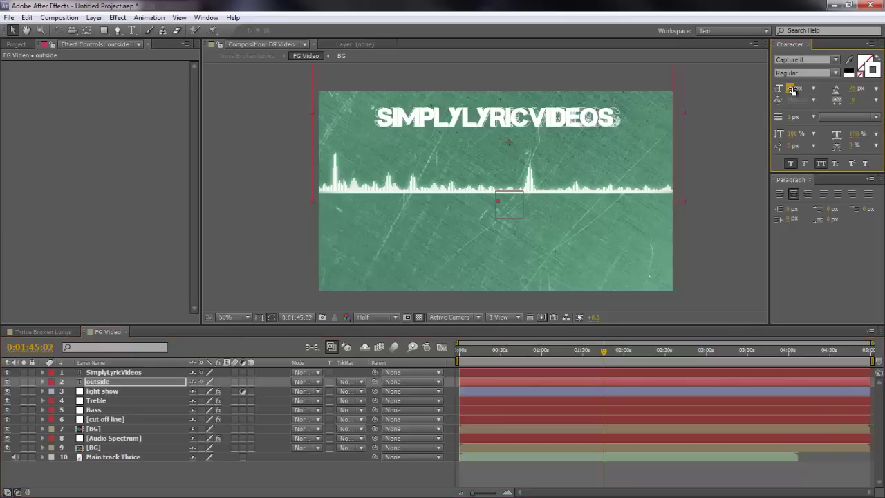
left_click_drag(793, 89, 797, 92)
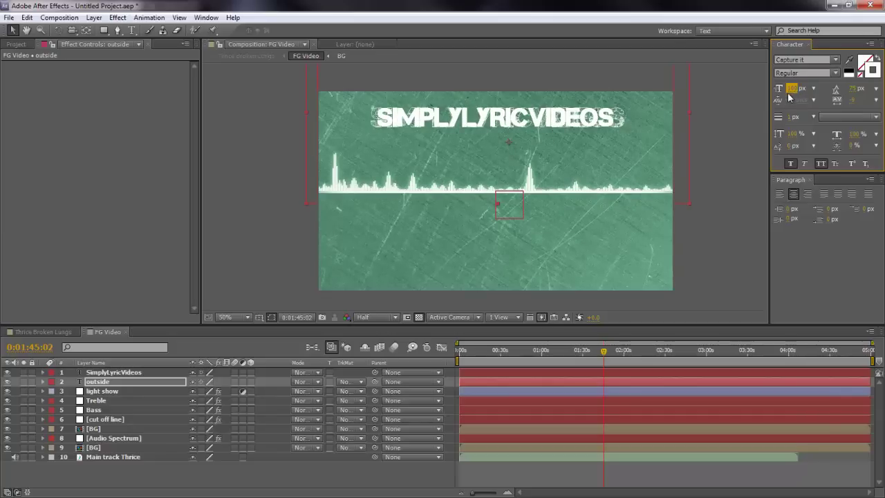
key("Return")
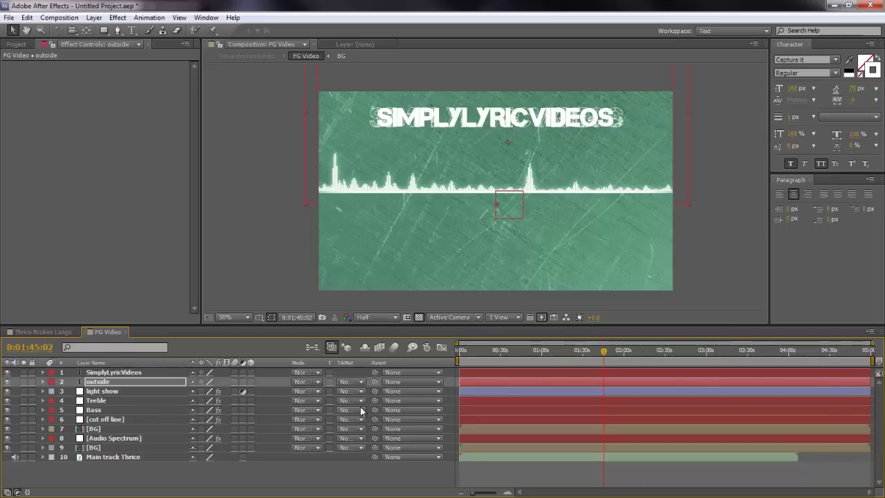
Change the outside layer's stroke colour to pale green CCFFE3
left_click(172, 382)
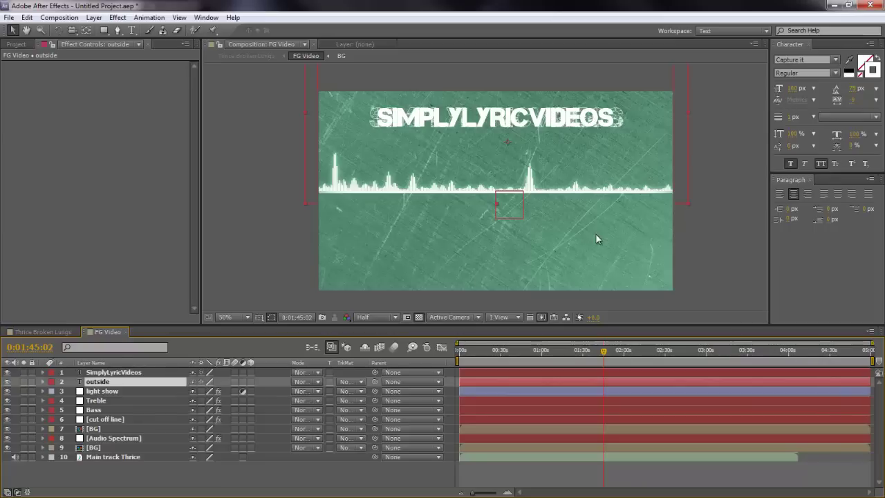
left_click(873, 70)
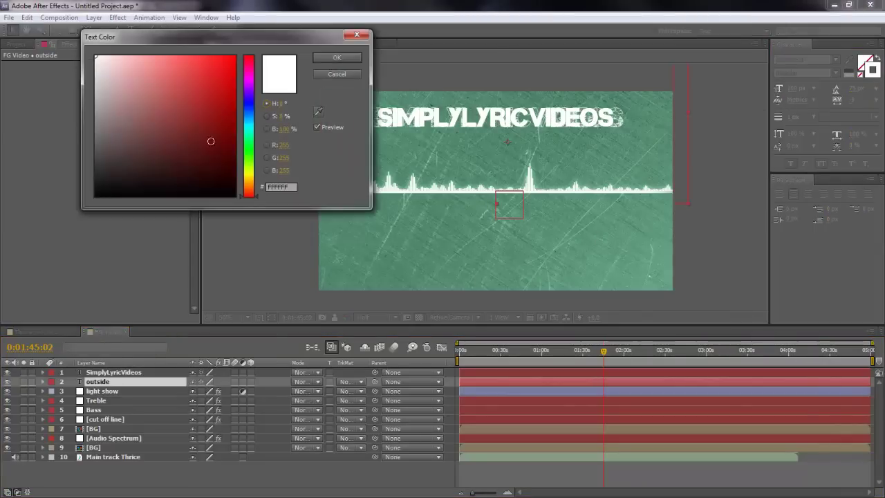
left_click_drag(250, 121, 250, 112)
left_click(224, 98)
mouse_move(228, 56)
left_mouse_down()
mouse_move(263, 33)
mouse_move(122, 28)
left_mouse_up()
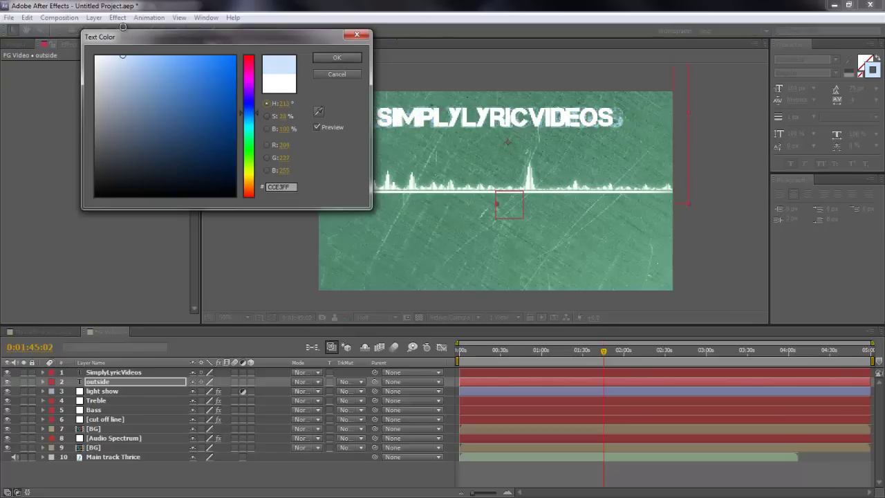
left_click_drag(254, 147, 253, 142)
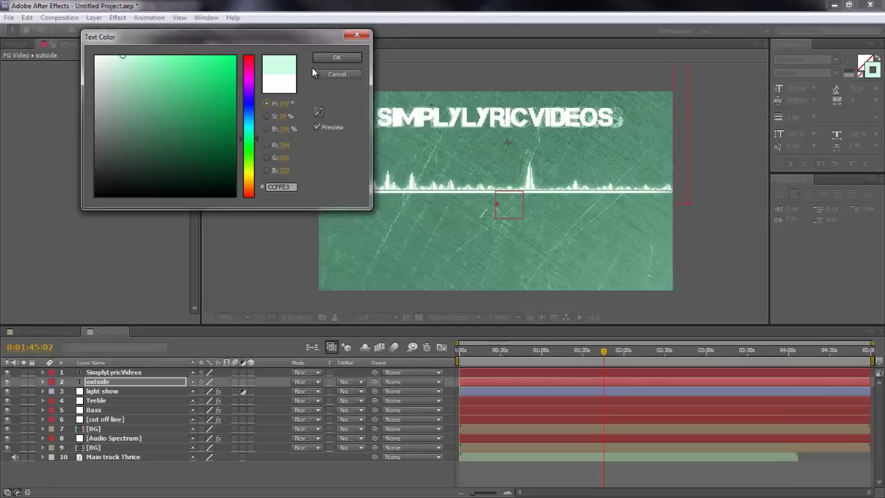
left_click(336, 58)
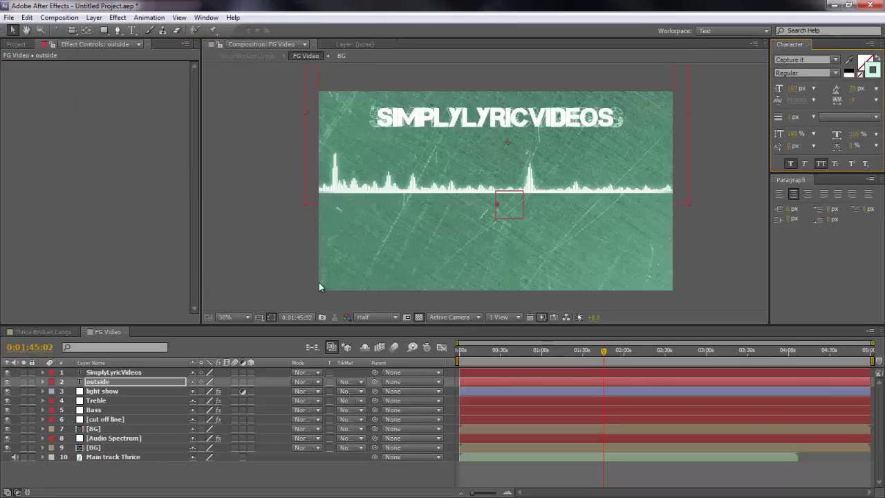
left_click(272, 485)
Switch to the All Panels layout, search 'glow', and apply Stylize > Glow to the outside layer
left_click(734, 31)
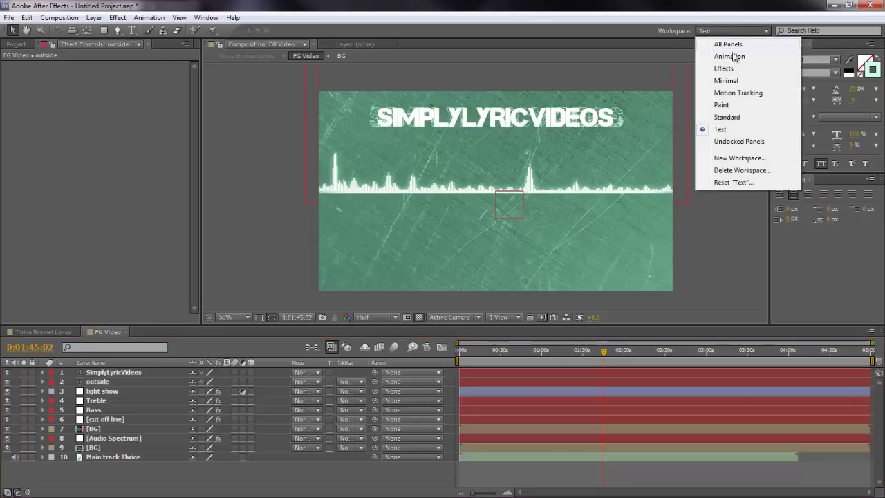
left_click(746, 45)
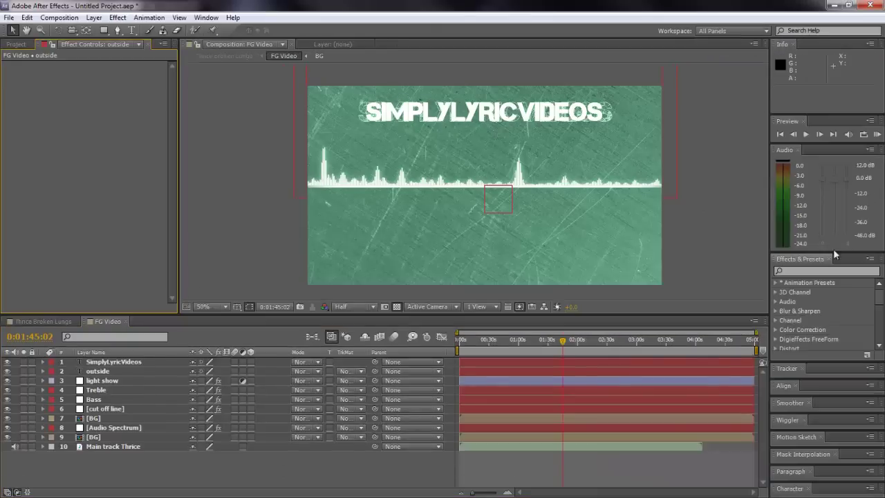
left_click(812, 270)
type("glow")
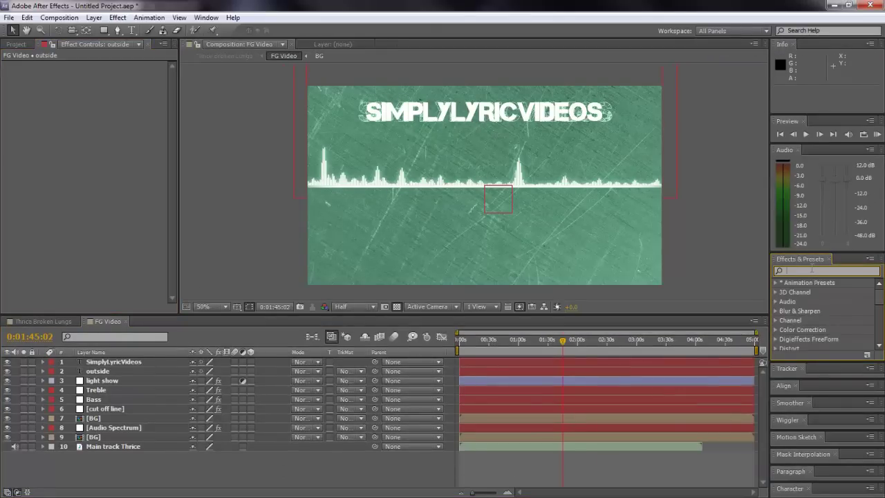
left_click(776, 282)
left_click_drag(809, 301, 116, 370)
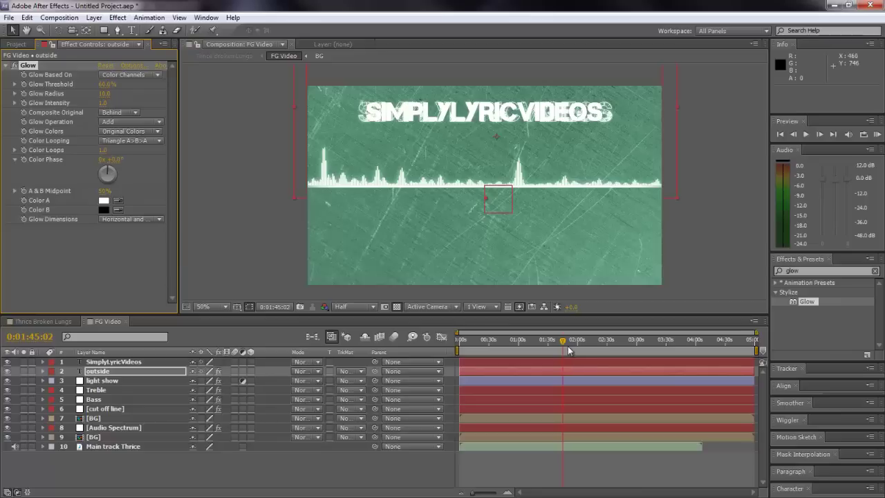
Back in the Text workspace, set the SimplyLyricVideos layer's stroke to No Stroke Color
left_click(107, 362)
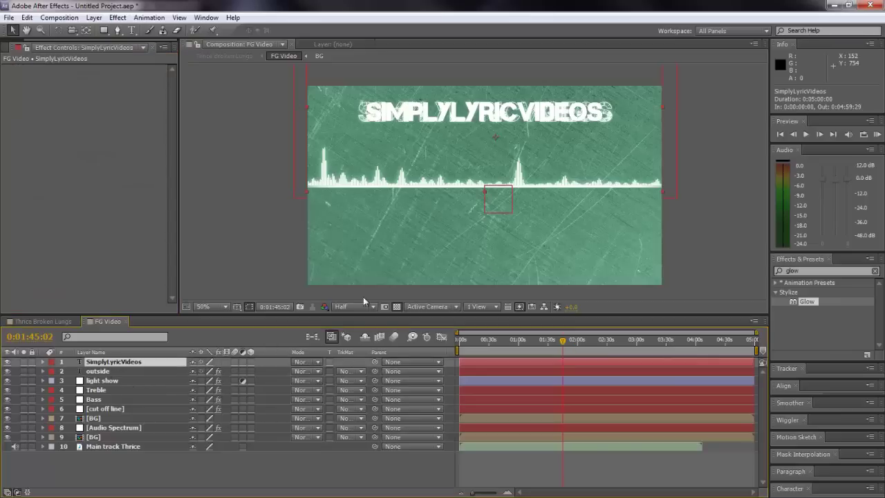
left_click(733, 30)
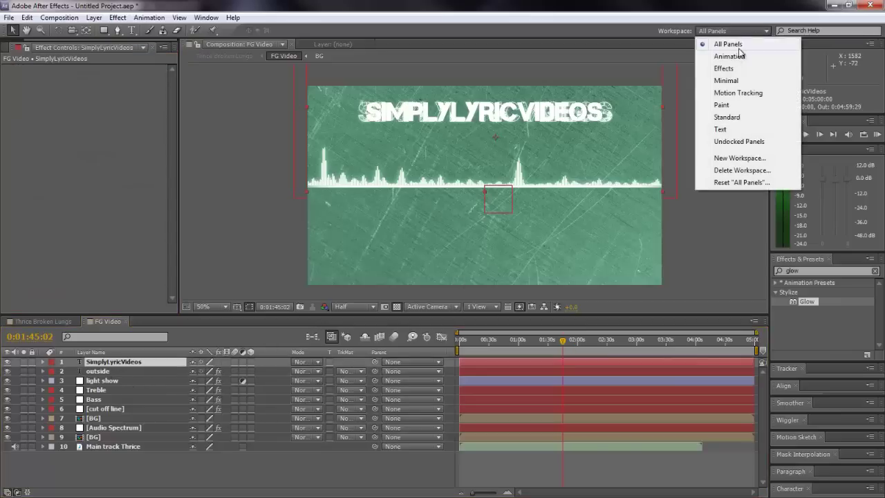
left_click(784, 129)
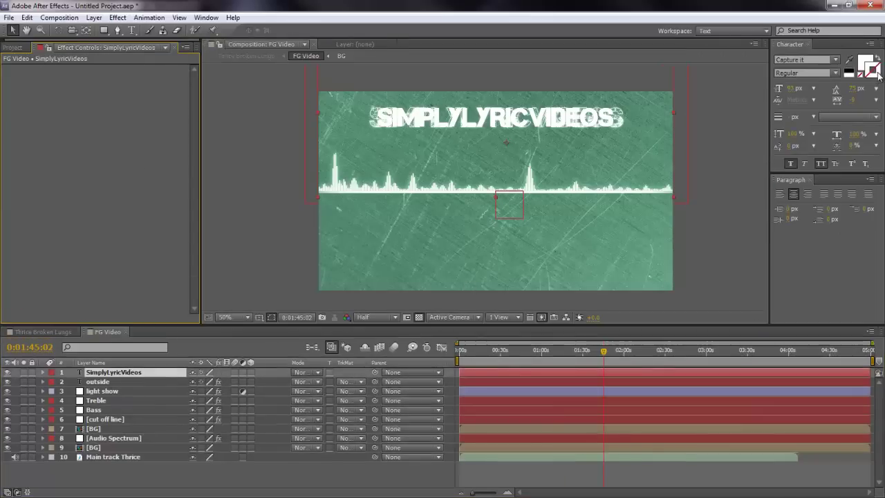
left_click(876, 73)
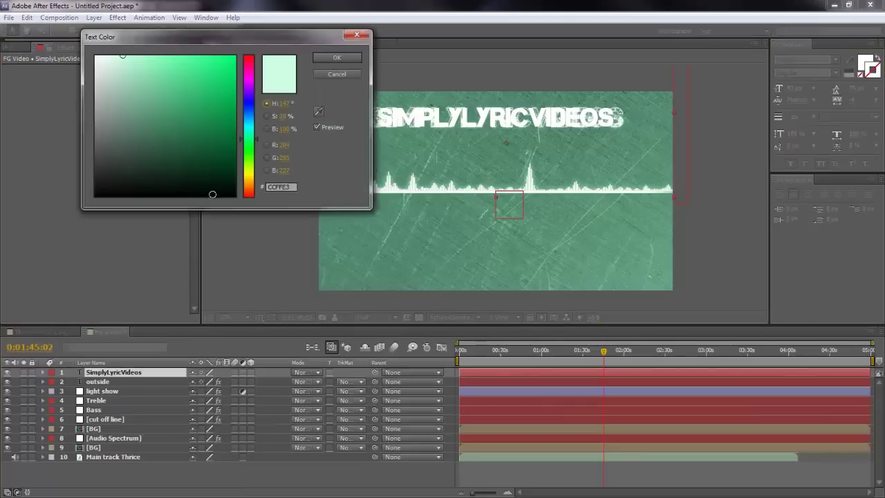
left_click_drag(213, 194, 299, 279)
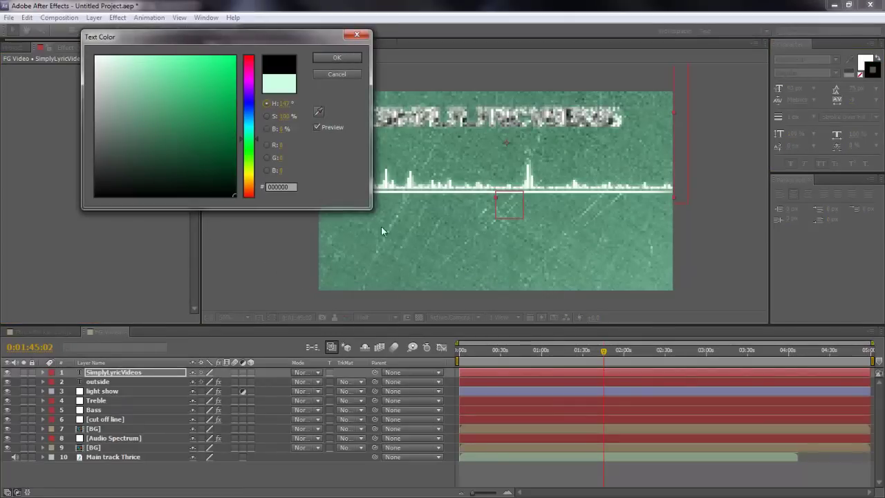
left_click(346, 59)
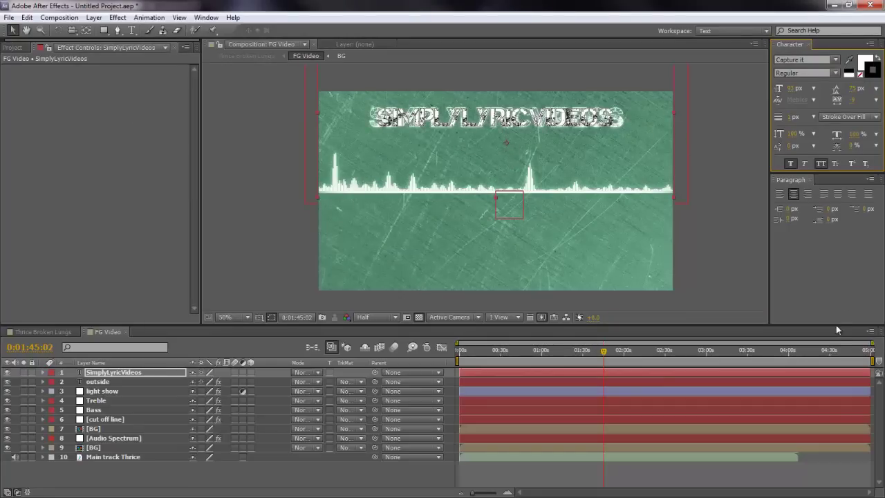
left_click(859, 76)
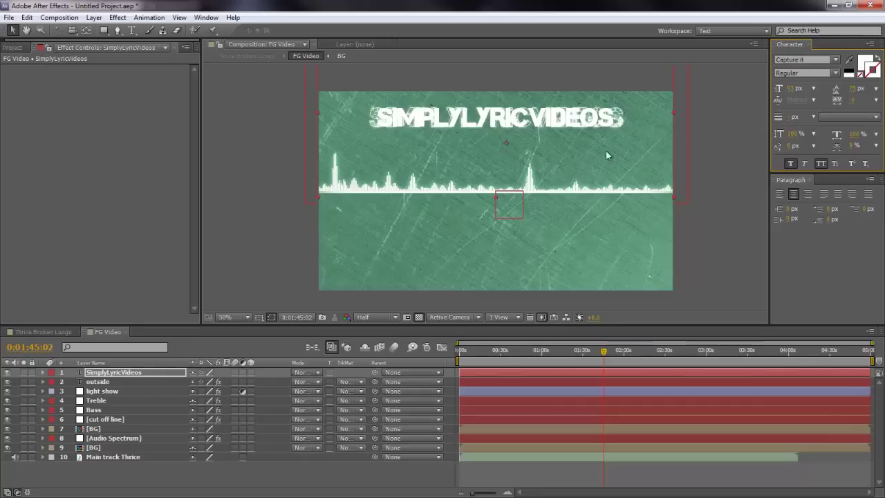
Set the outside layer's Opacity to 50%
left_click(103, 382)
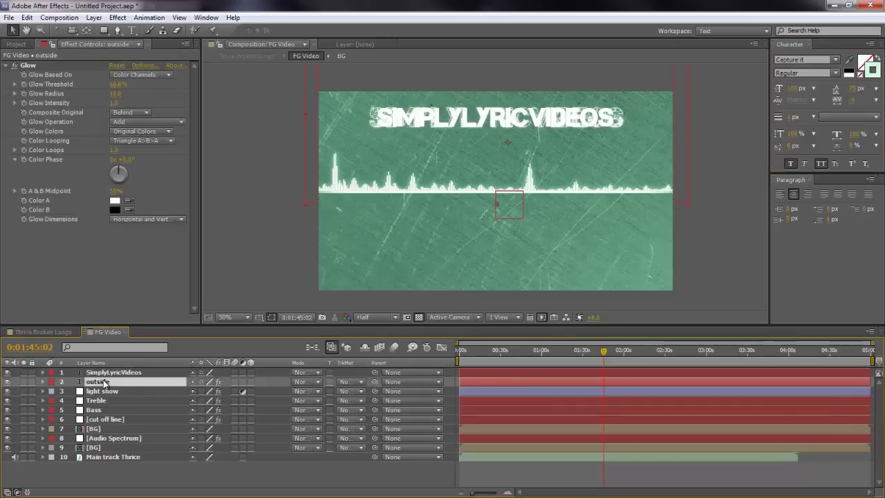
key("t")
left_click(197, 391)
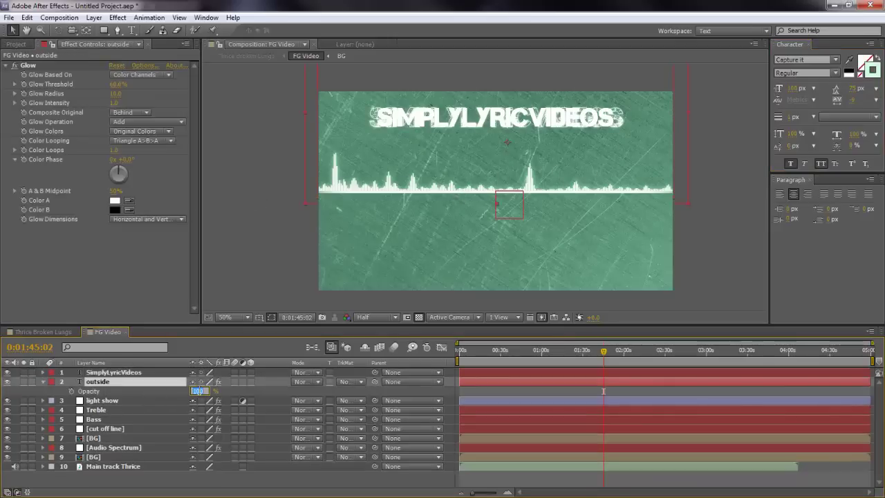
type("0")
key("Return")
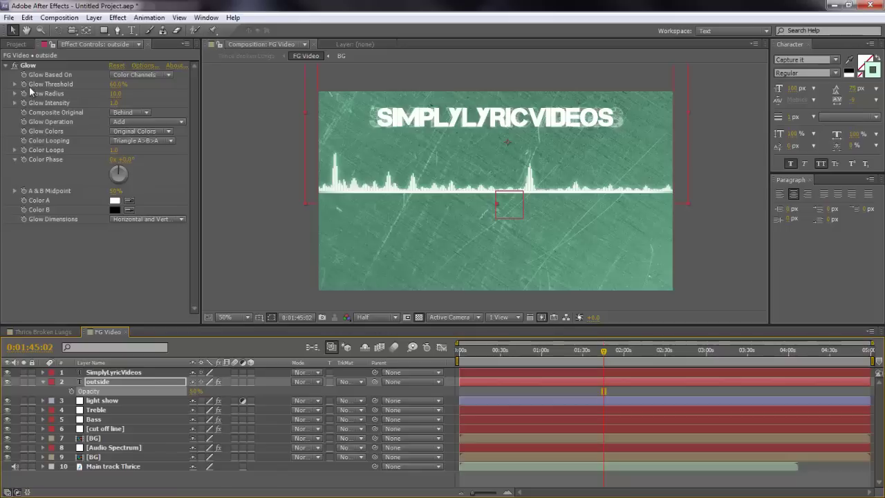
left_click(16, 44)
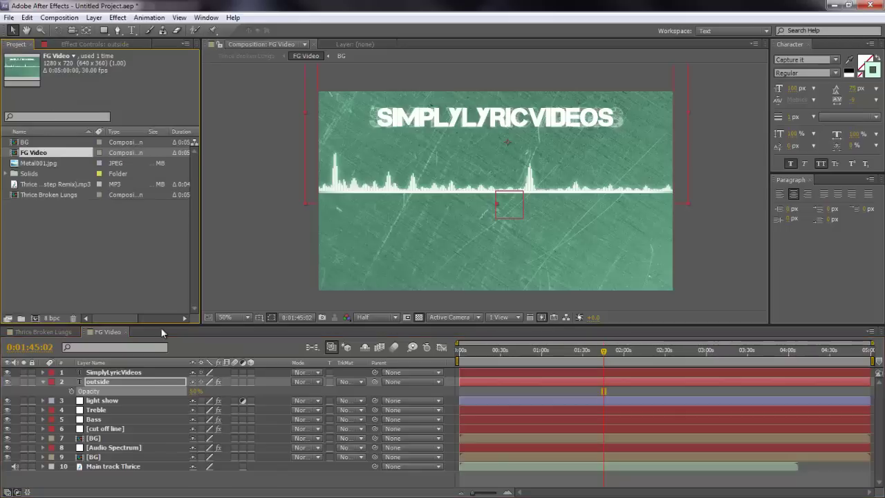
left_click(192, 493)
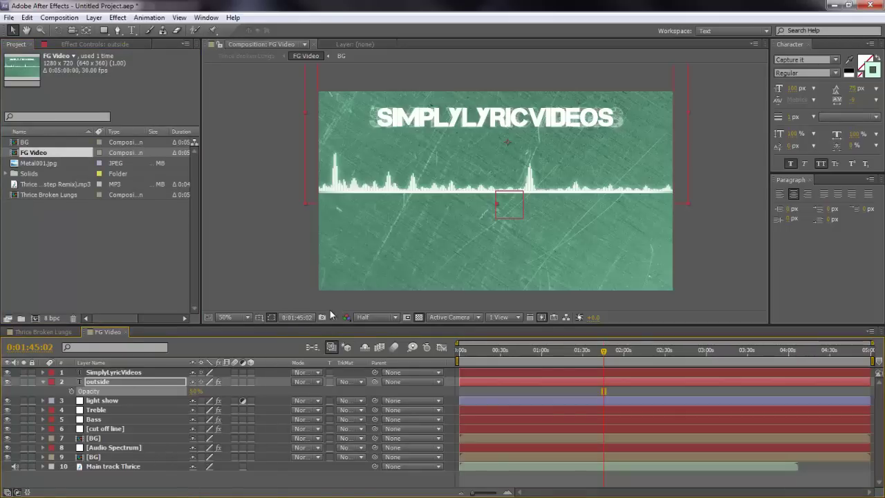
Scrub the outside layer's Scale, then reset it back to 100%
left_click(122, 382)
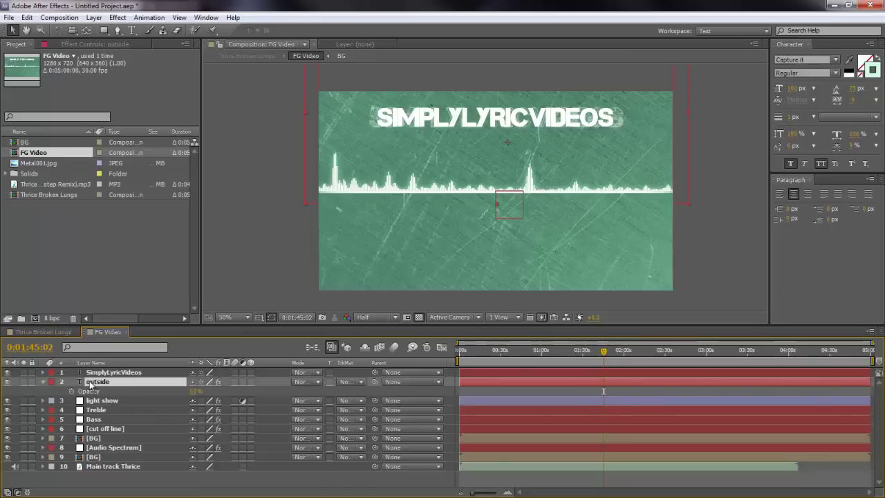
key("s")
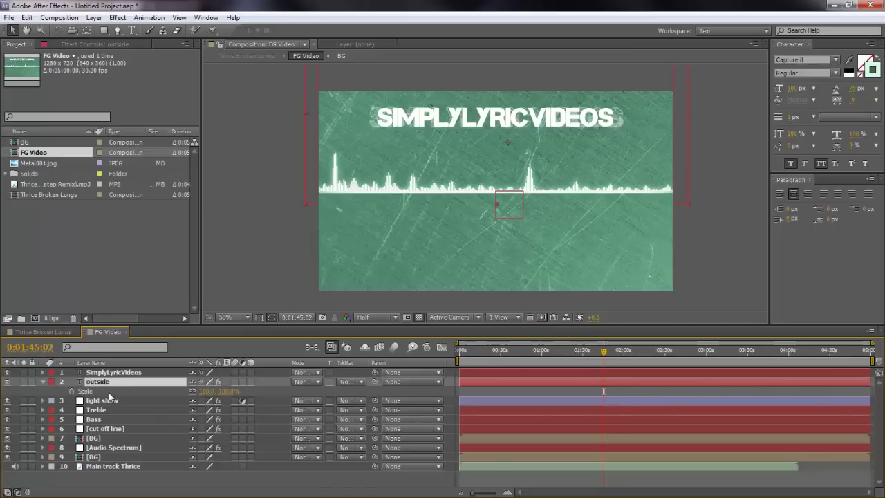
left_click(71, 391)
left_click_drag(207, 391, 222, 400)
right_click(201, 391)
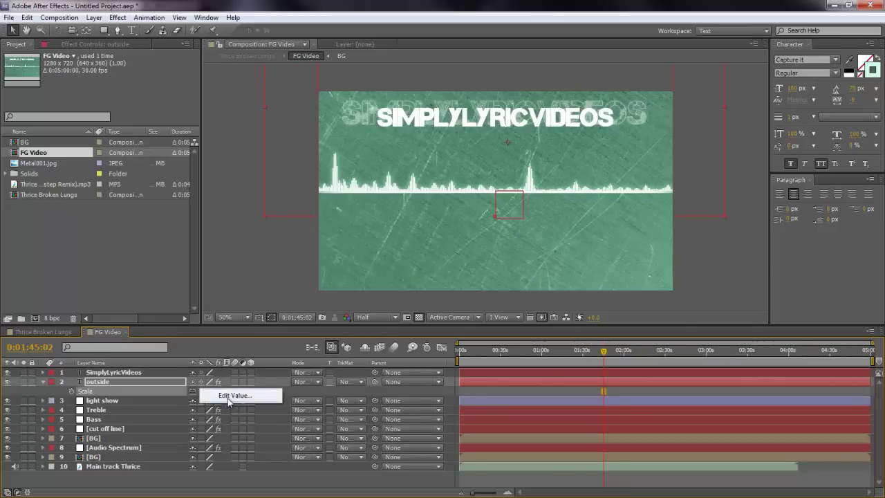
left_click(156, 360)
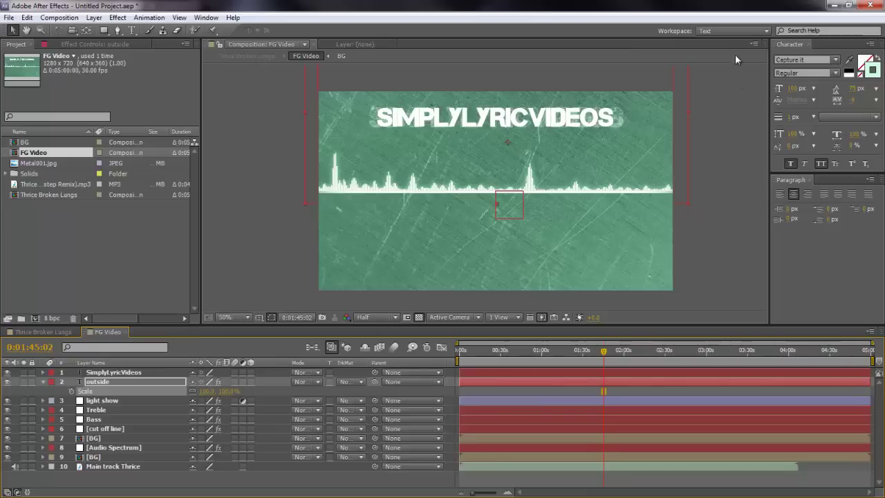
left_click(742, 31)
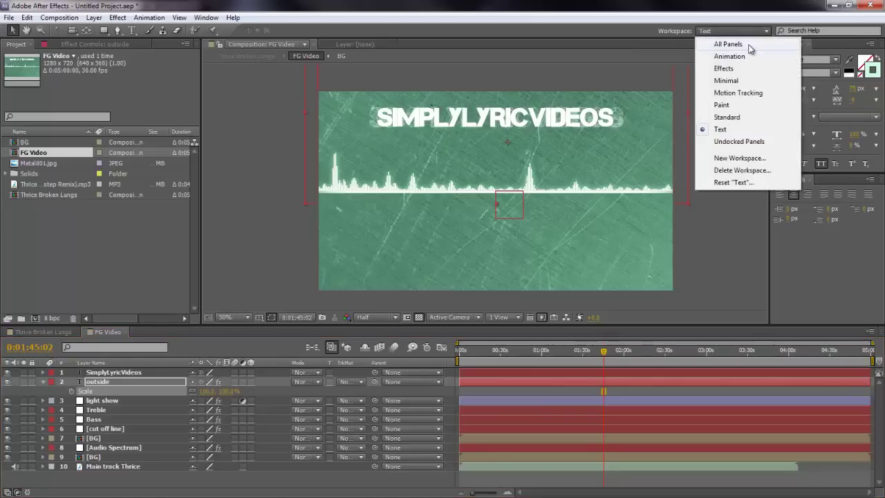
In the All Panels layout, link the outside layer's Scale to the Bass Slider with an expression
left_click(748, 44)
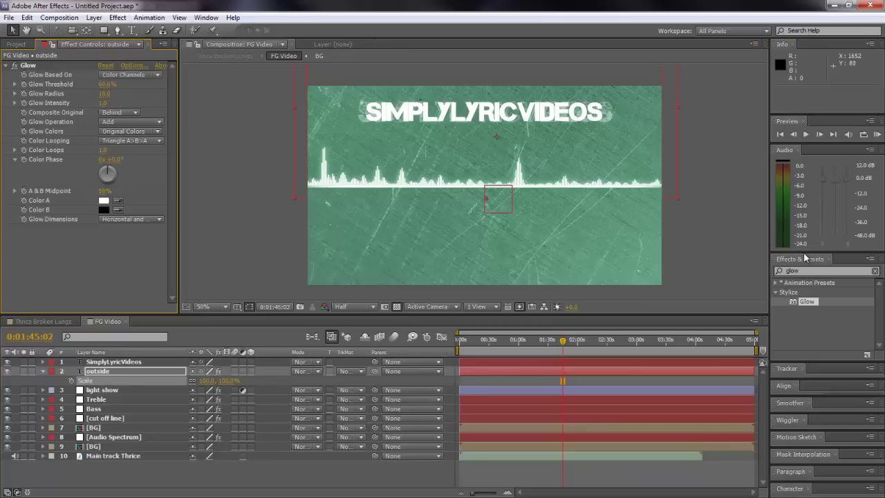
left_click(801, 258)
key("BackSpace")
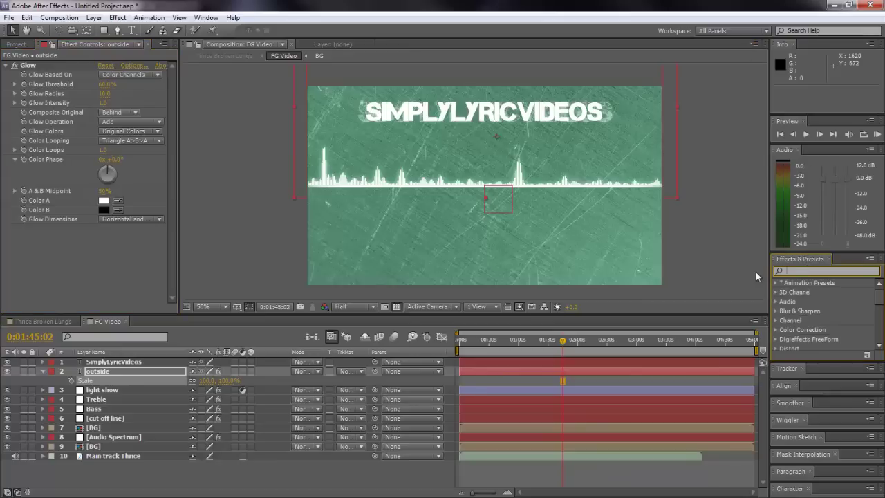
left_click(163, 474)
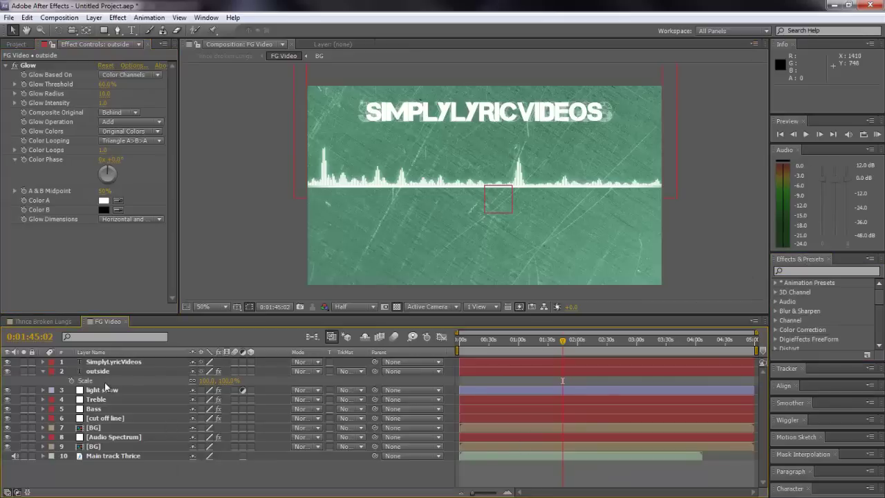
left_click(42, 407)
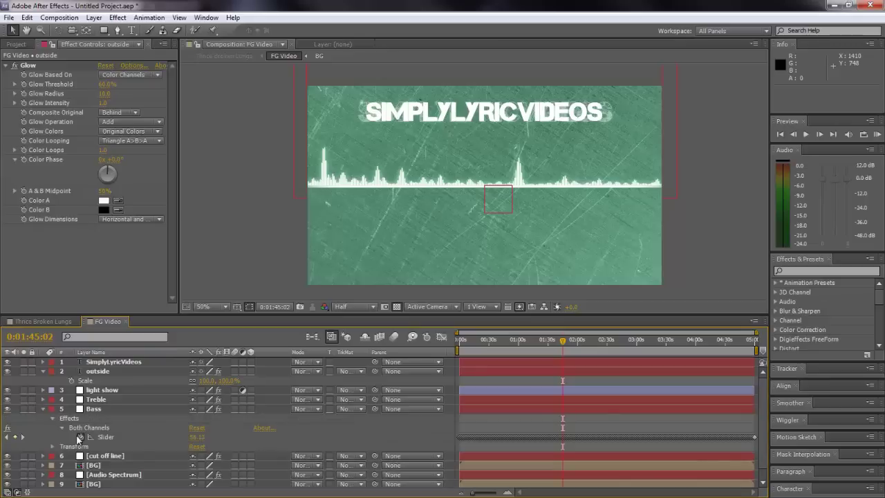
left_click(72, 381, "alt")
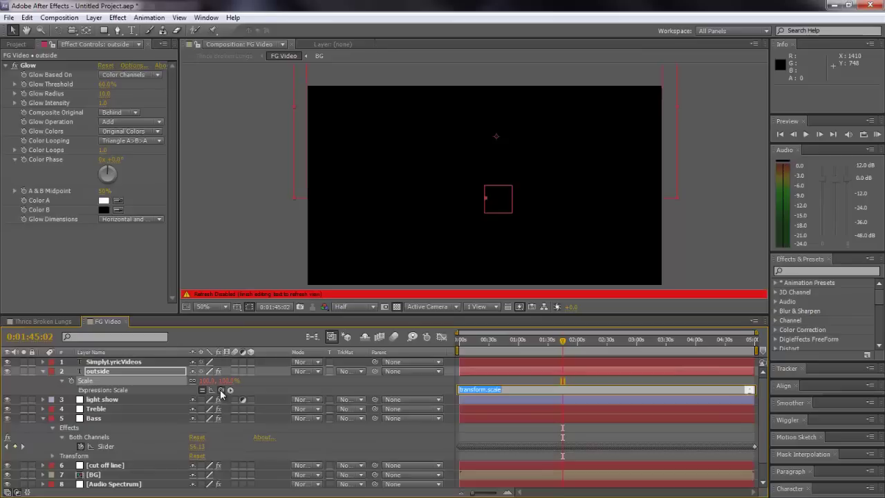
left_click_drag(221, 389, 115, 448)
key("KP_Enter")
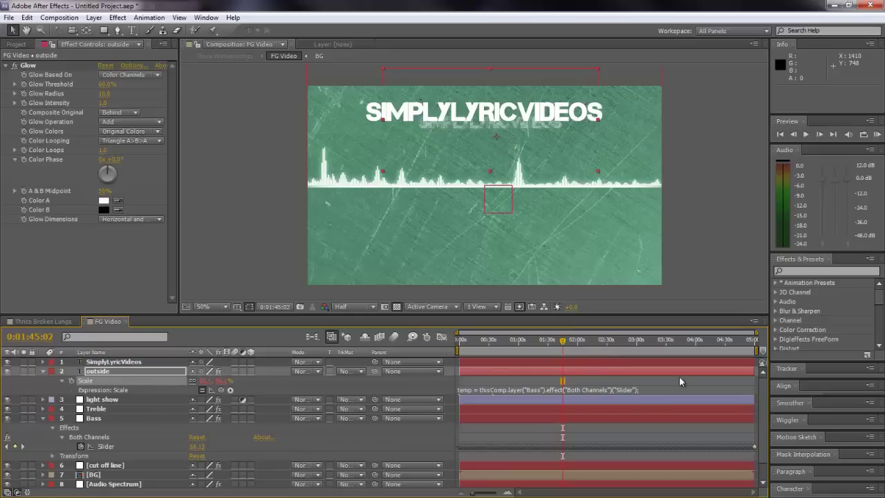
Append +120 to the outside layer's Scale expression
left_click(654, 389)
left_click(527, 396)
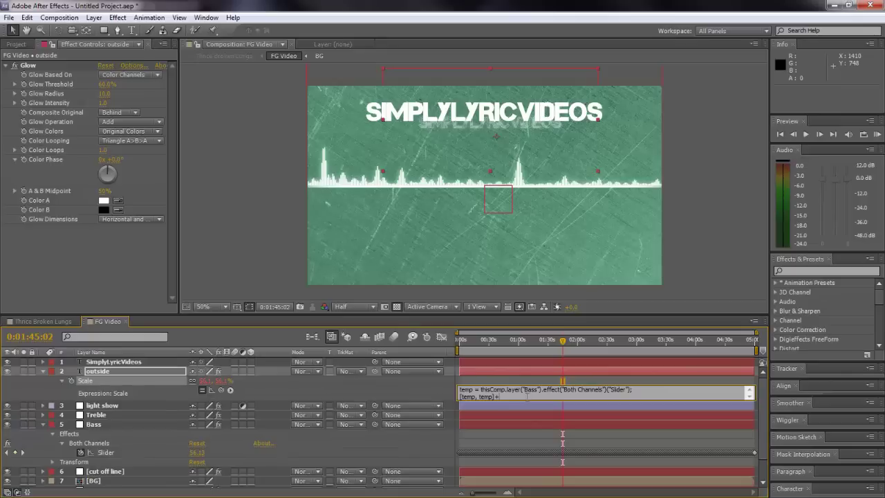
type("+120")
key("KP_Enter")
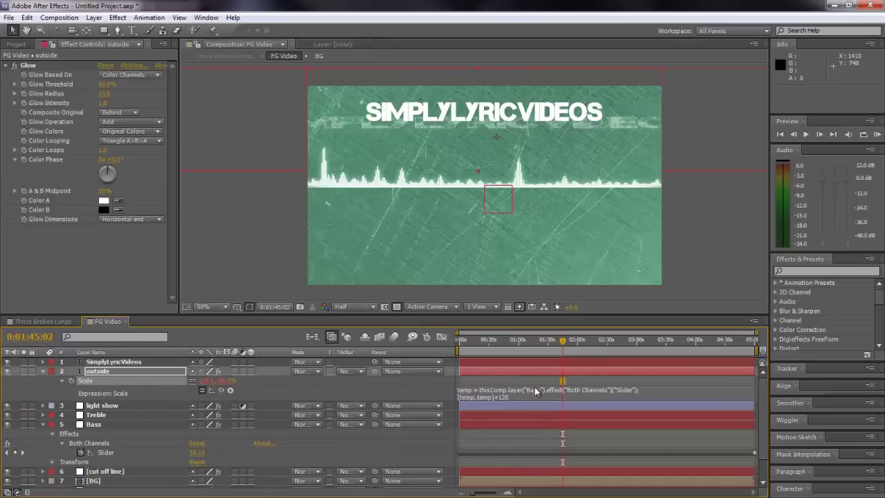
left_click(520, 394)
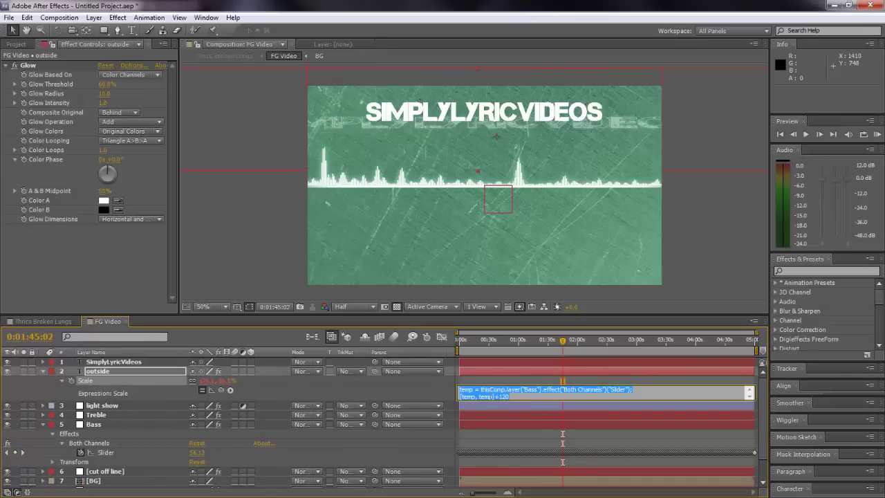
left_click(492, 396)
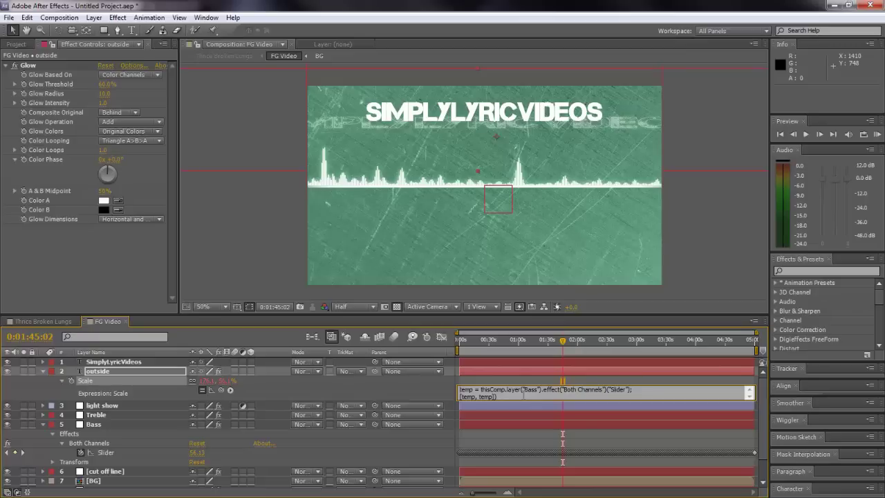
Add the 120 offset to the Scale expression and remove the stray parentheses and plus sign
type("(")
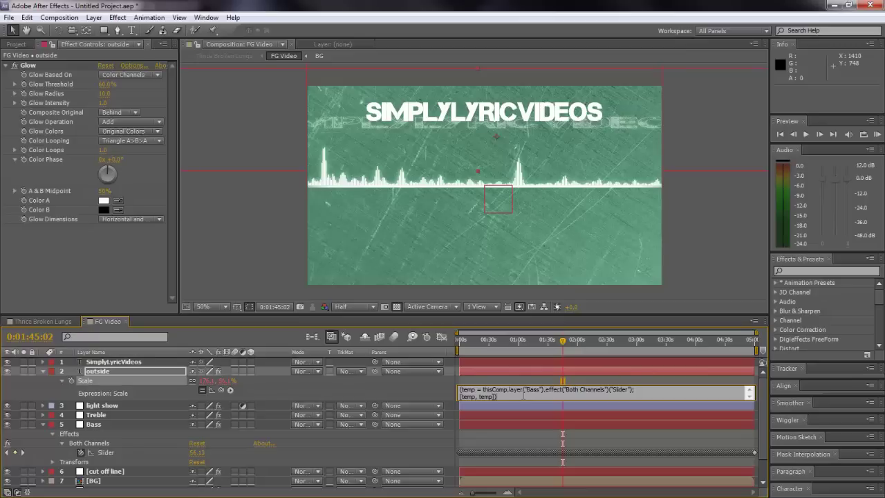
type("120")
key("KP_Enter")
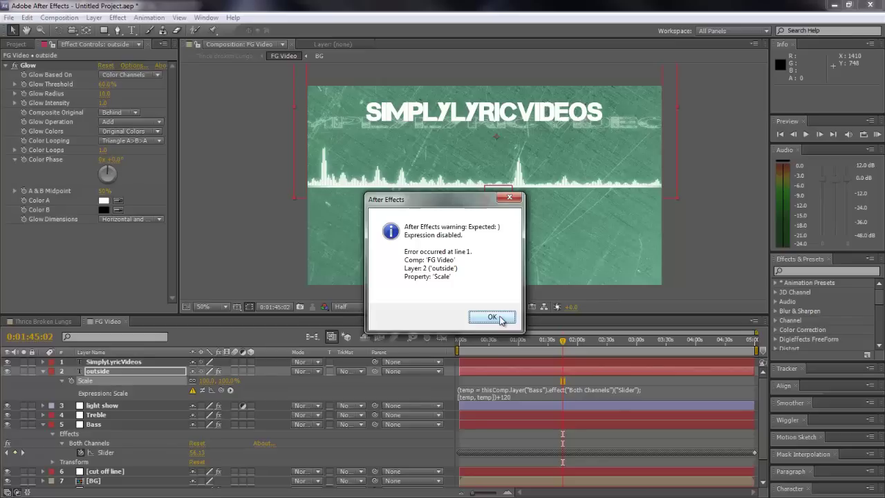
left_click(501, 319)
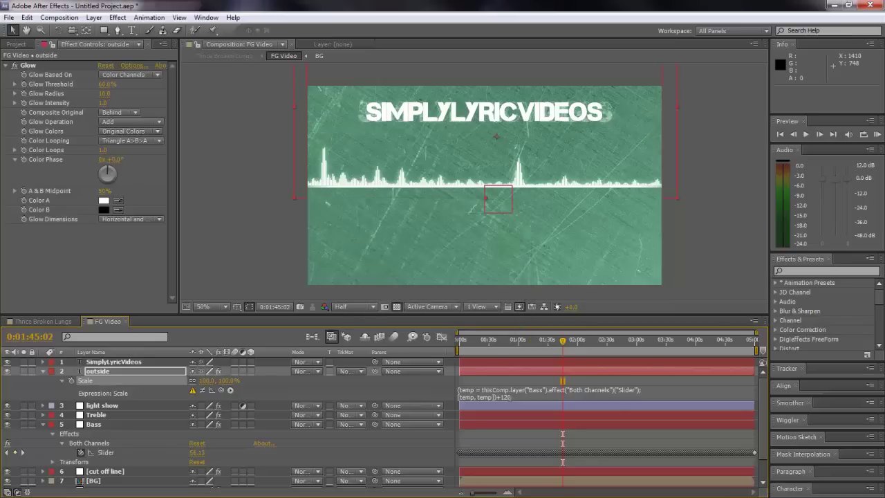
left_click(503, 396)
left_click(518, 396)
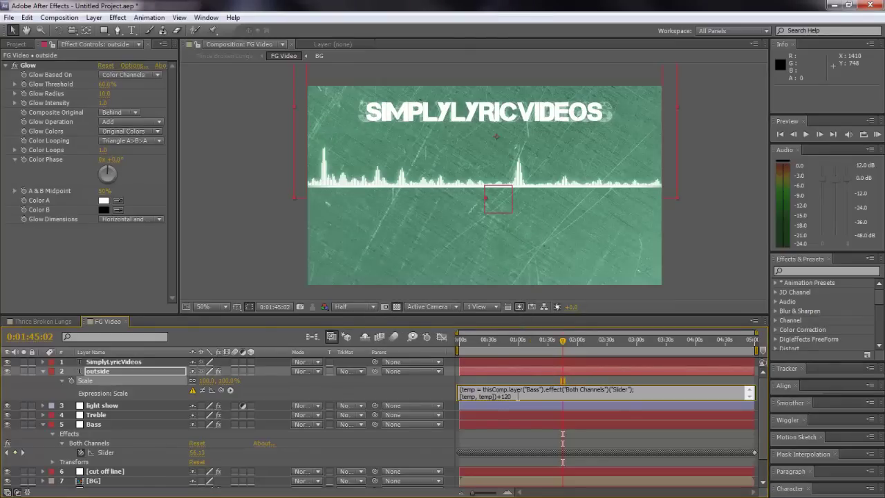
key("Left")
key("Left")
key("Left")
key("Left")
key("BackSpace")
key("ctrl+Home")
key("Delete")
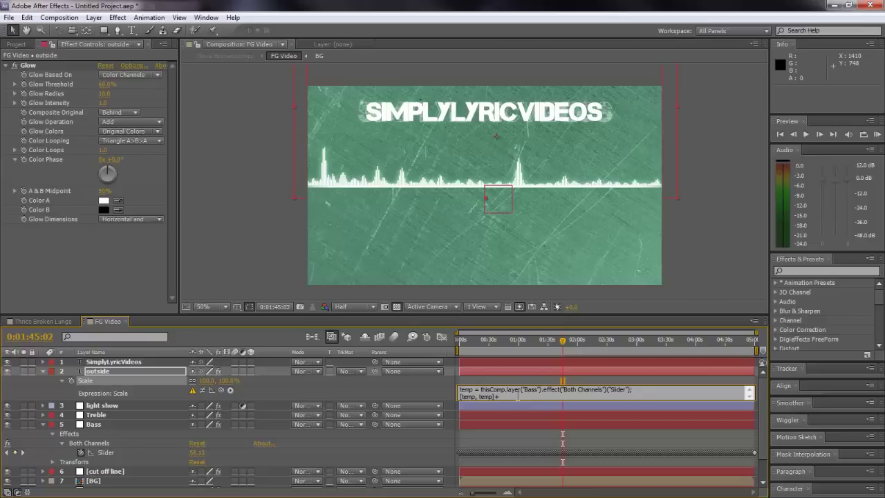
key("BackSpace")
key("BackSpace")
key("KP_Enter")
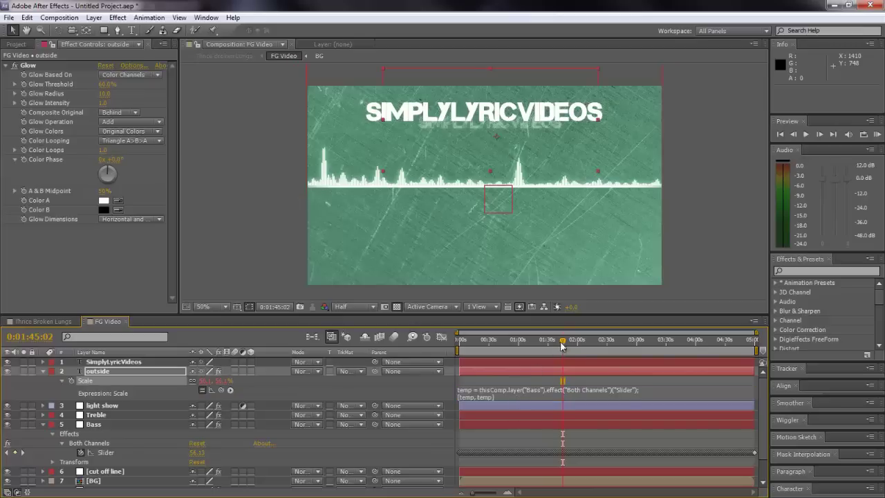
left_click(563, 343)
Preview the pulsing Scale around 1:50, select the outside layer, and return to 0:00:00
left_click_drag(564, 343, 567, 343)
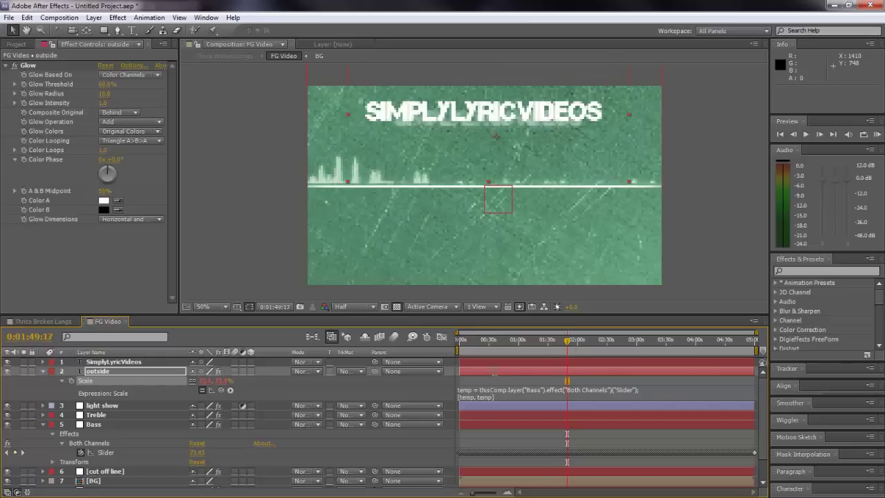
left_click(145, 371)
left_click_drag(553, 347, 444, 351)
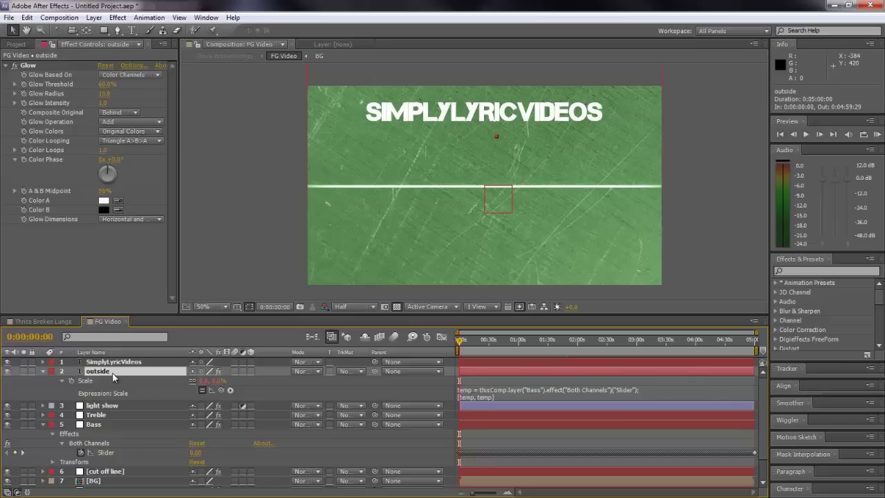
Pre-compose the outside layer as outside Comp 1, copy the Bass layer, and open the precomp
key("ctrl+shift+c")
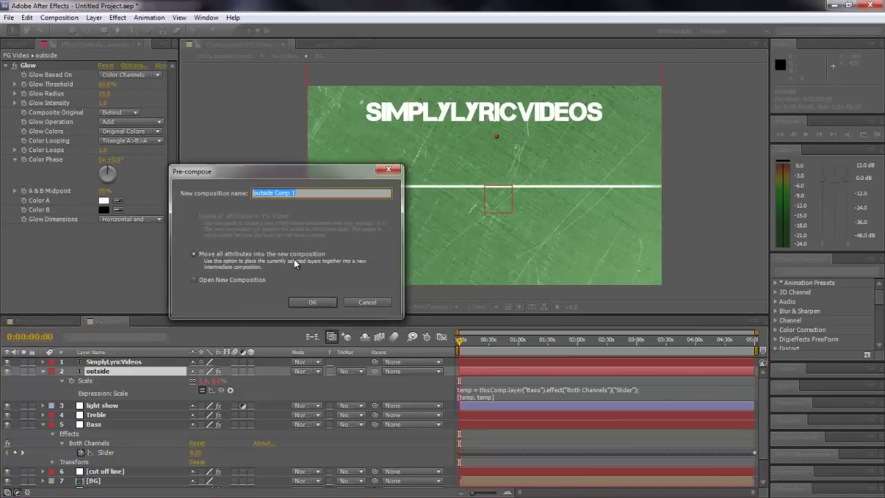
key("Return")
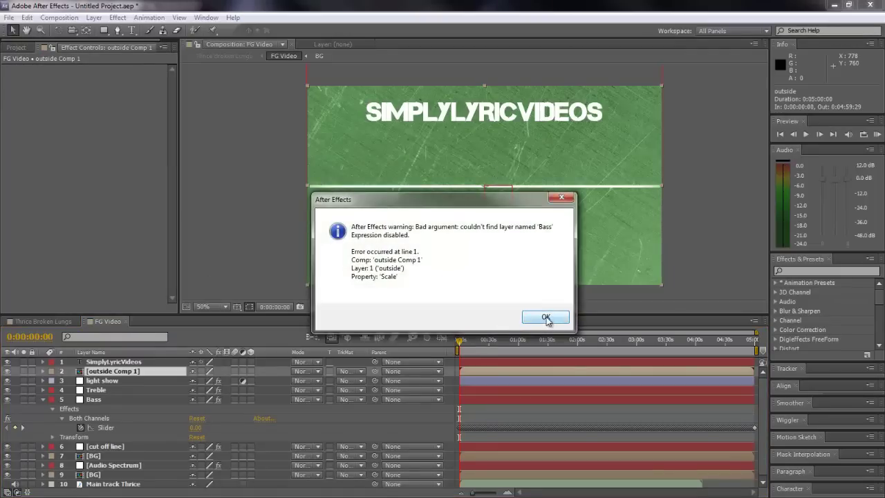
left_click(549, 317)
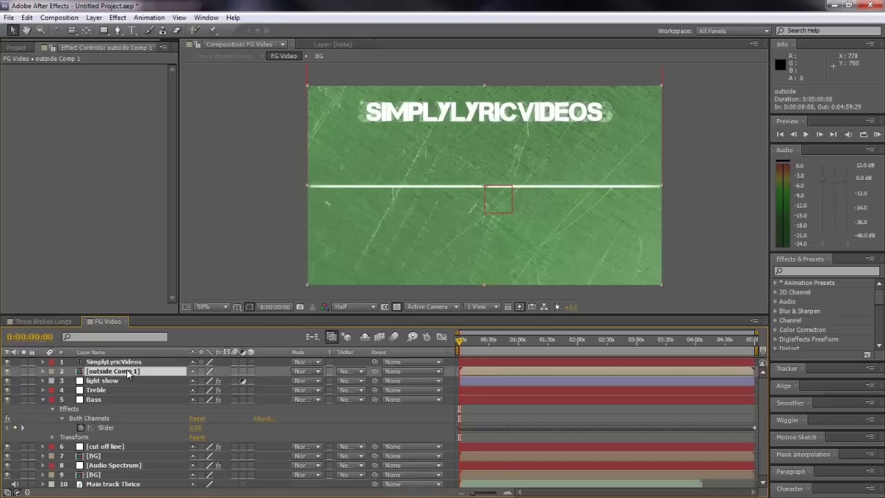
left_click(95, 400)
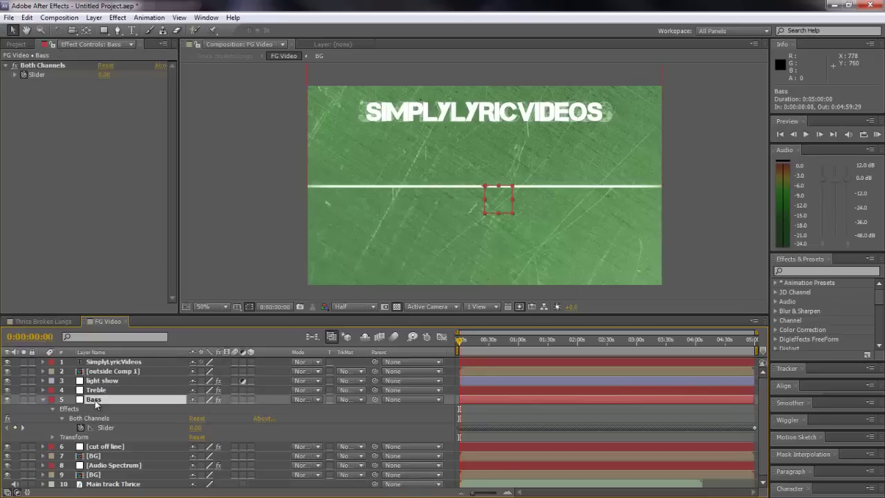
double_click(116, 370)
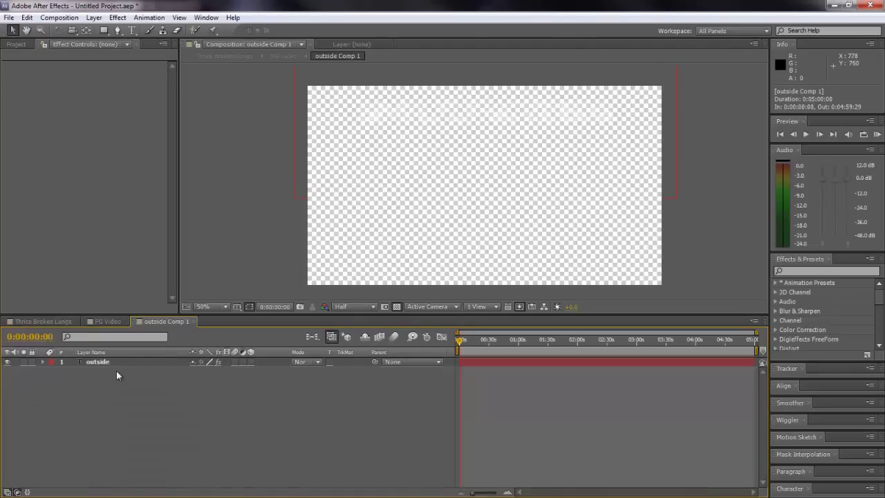
Paste the Bass layer into outside Comp 1 and expand its Both Channels Slider
key("ctrl+v")
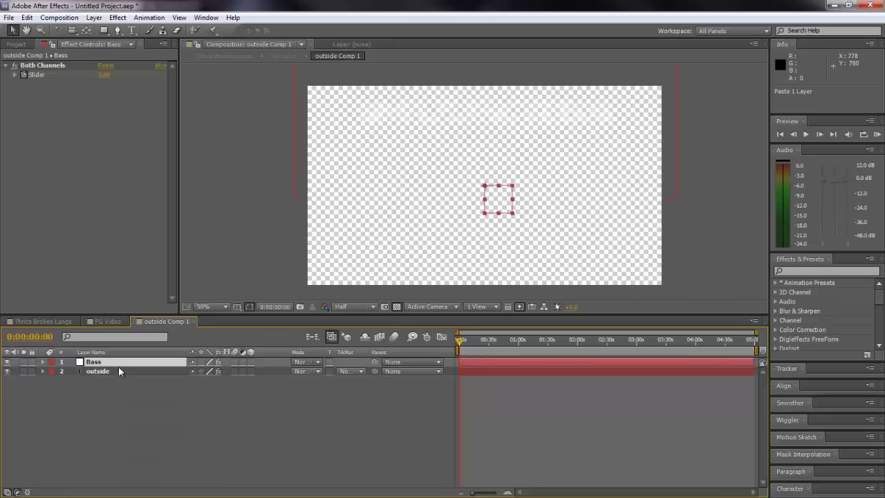
left_click(114, 372)
left_click(91, 362)
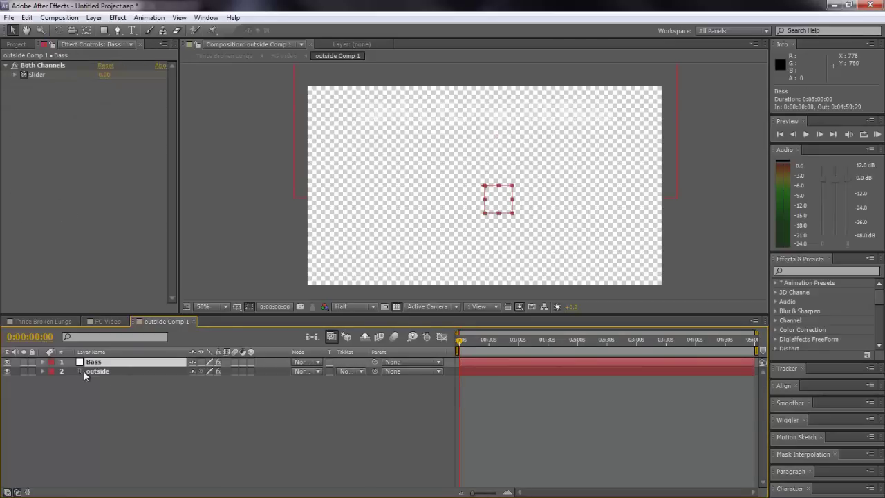
key("e")
key("F2")
left_click(61, 371)
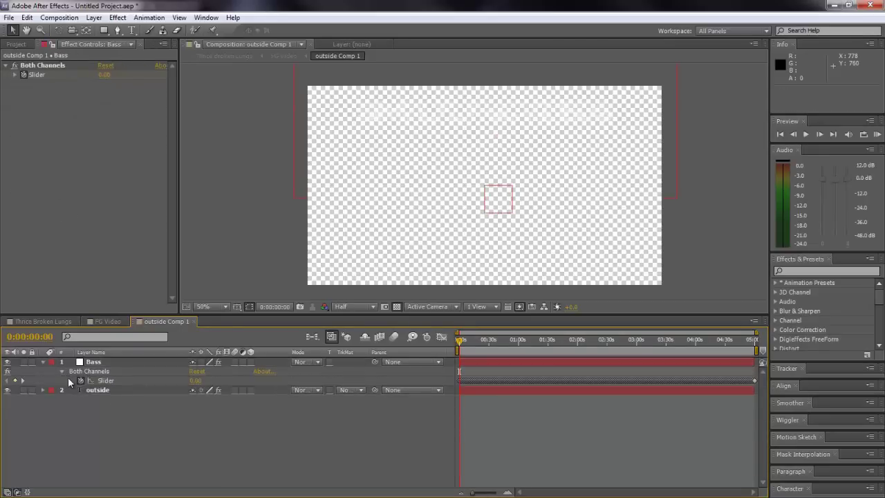
Link the outside layer's Scale expression to the Bass Slider and return to FG Video
left_click(92, 388)
key("s")
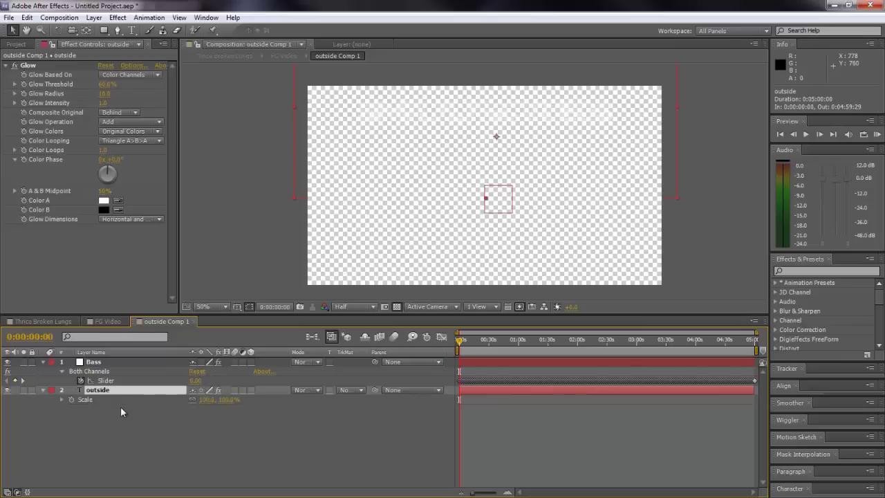
left_click(70, 399, "alt")
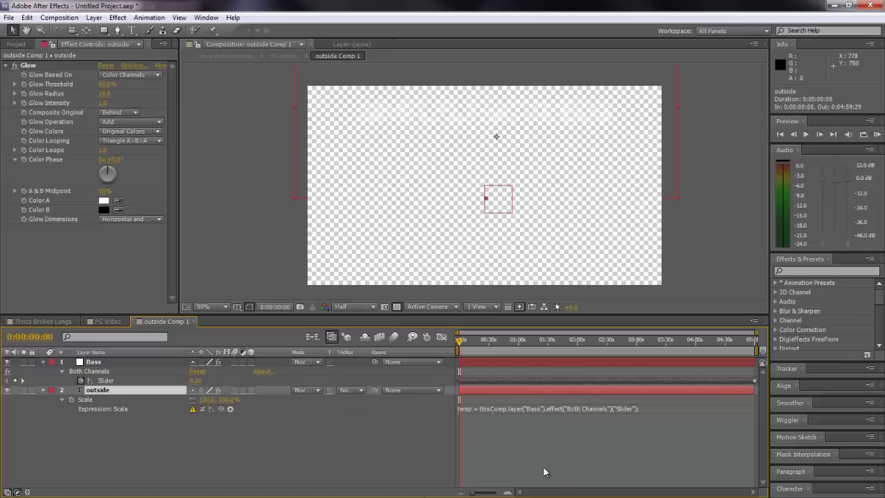
left_click_drag(221, 408, 103, 381)
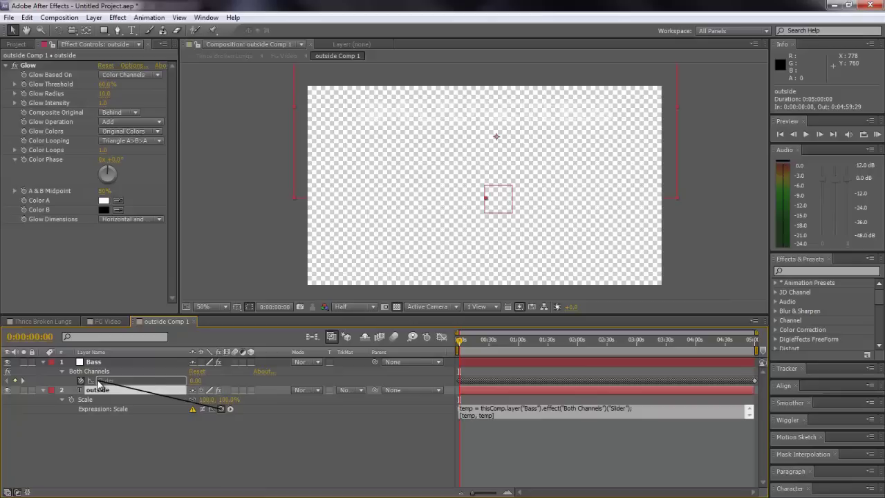
left_click(264, 381)
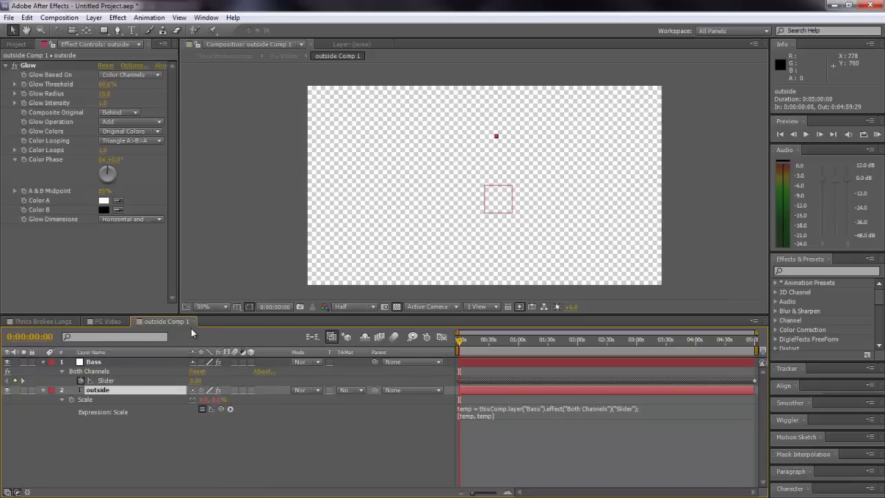
left_click(107, 321)
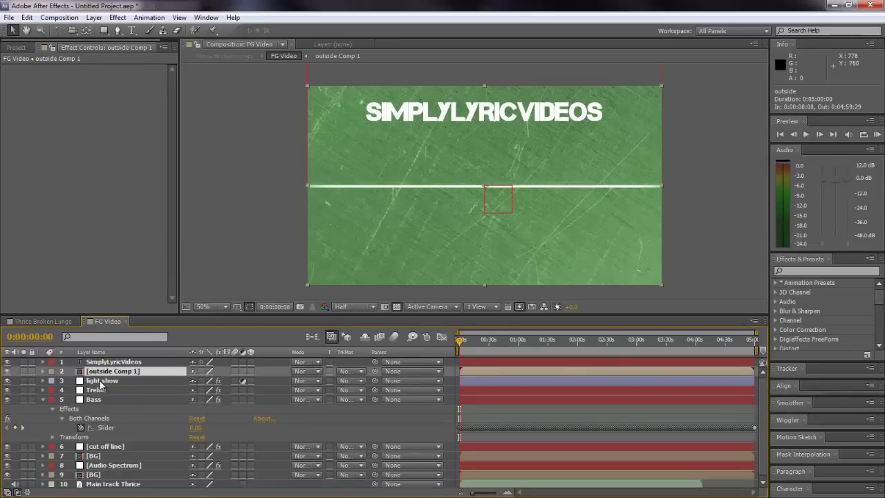
Scale the outside Comp 1 layer to 111% in FG Video and reopen the precomp
key("s")
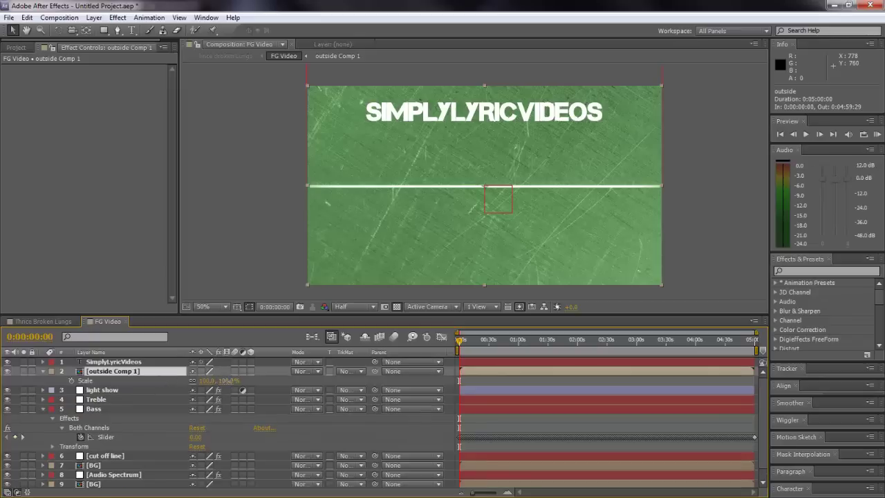
left_click_drag(207, 380, 235, 388)
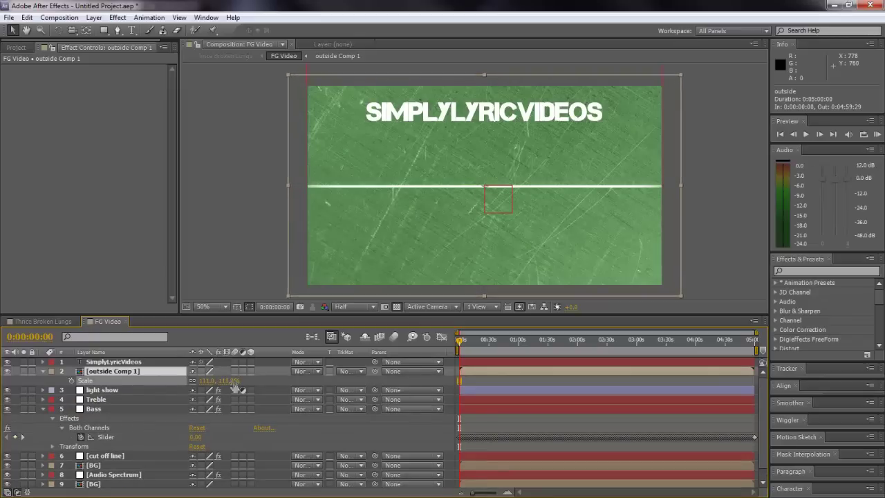
key("Return")
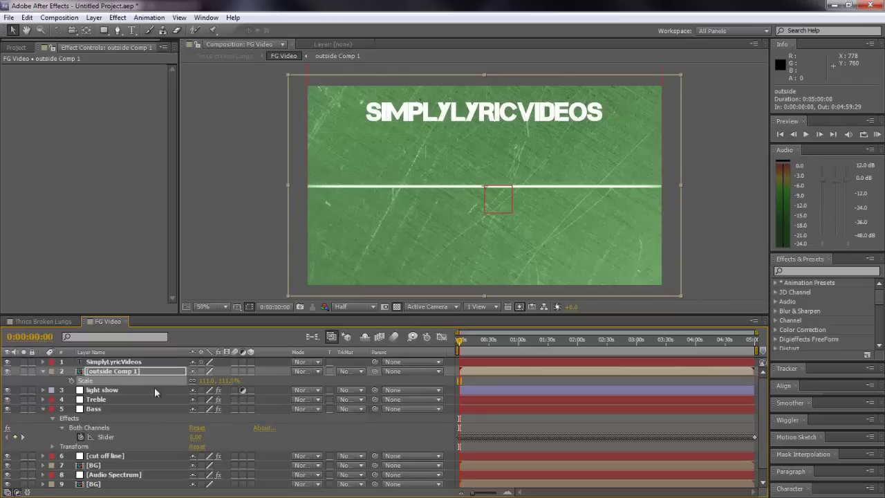
left_click(146, 371)
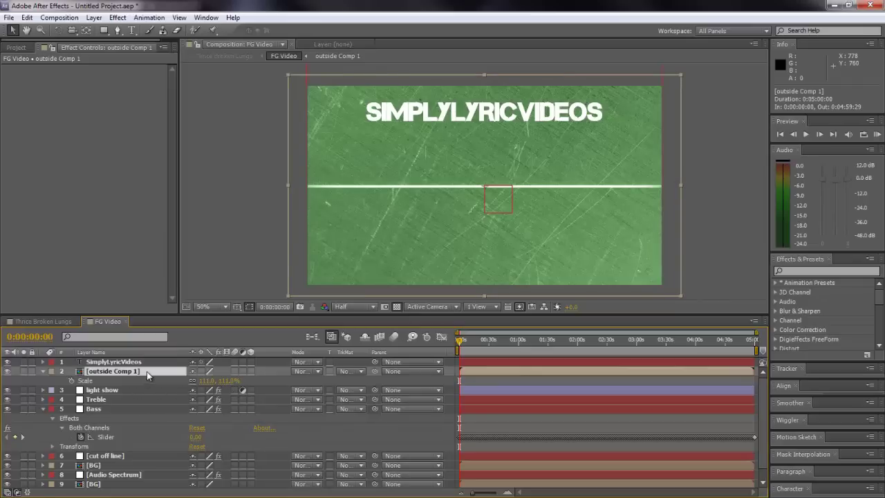
double_click(146, 371)
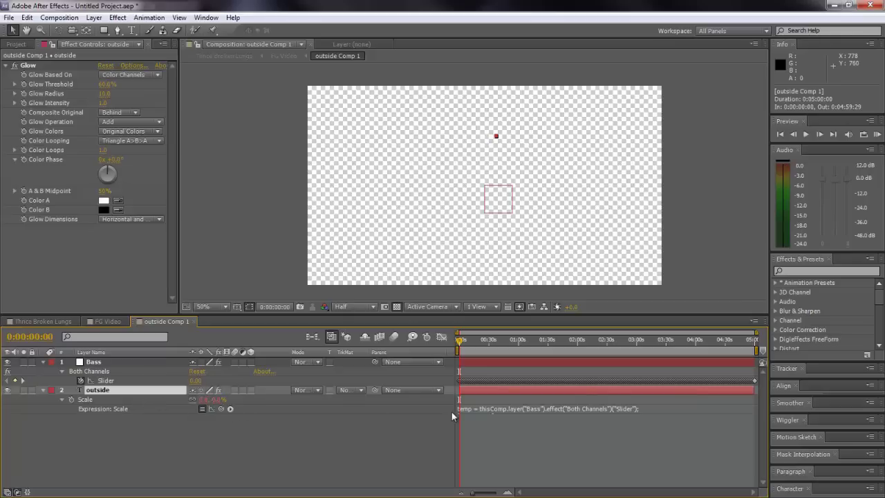
Append '[temp, temp] +120' to the Scale expression and show a solid black background
left_click(628, 409)
key("End")
key("Return")
type("[temp, temp]")
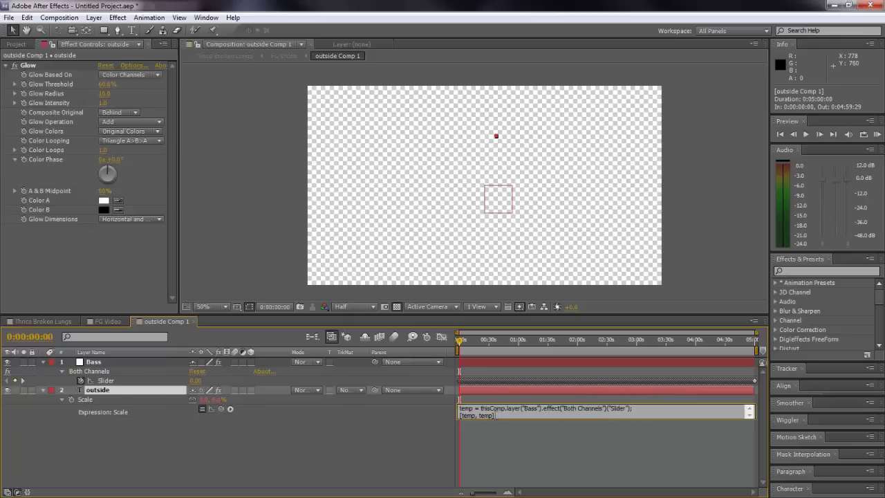
type(" +120")
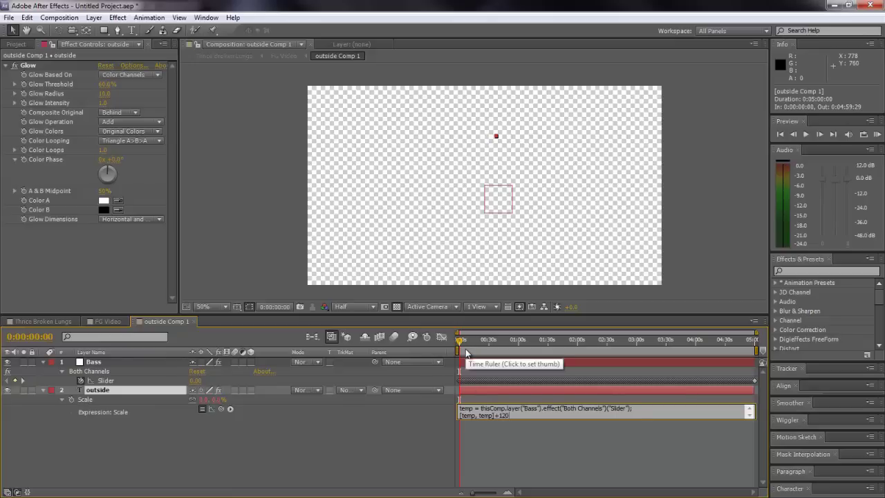
key("KP_Enter")
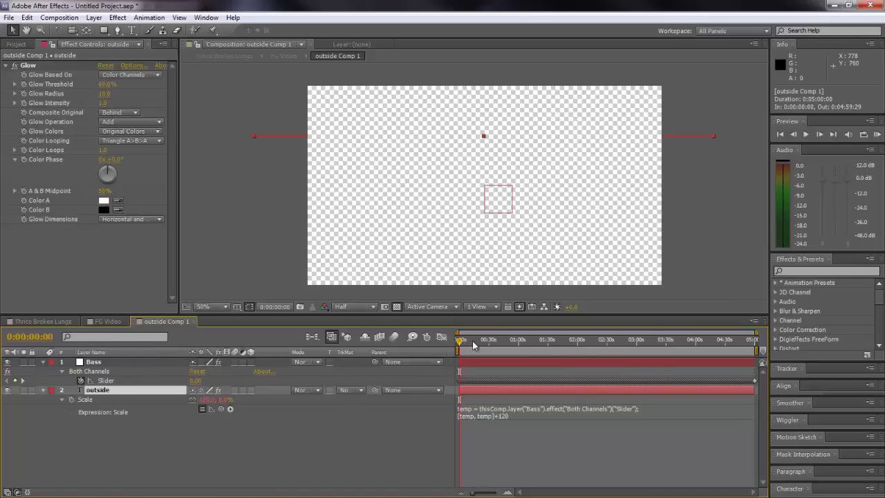
left_click(397, 307)
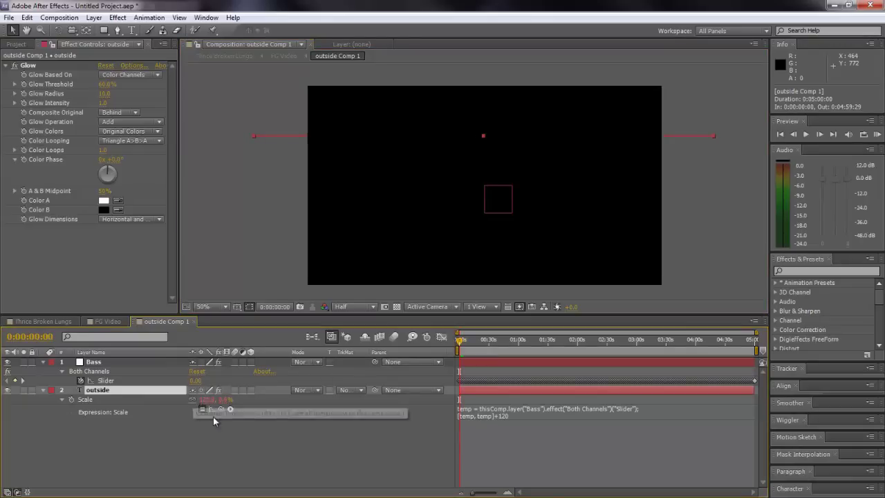
Change the offset to [120, 120] and scrub ahead to check the enlarged title
left_click(512, 416)
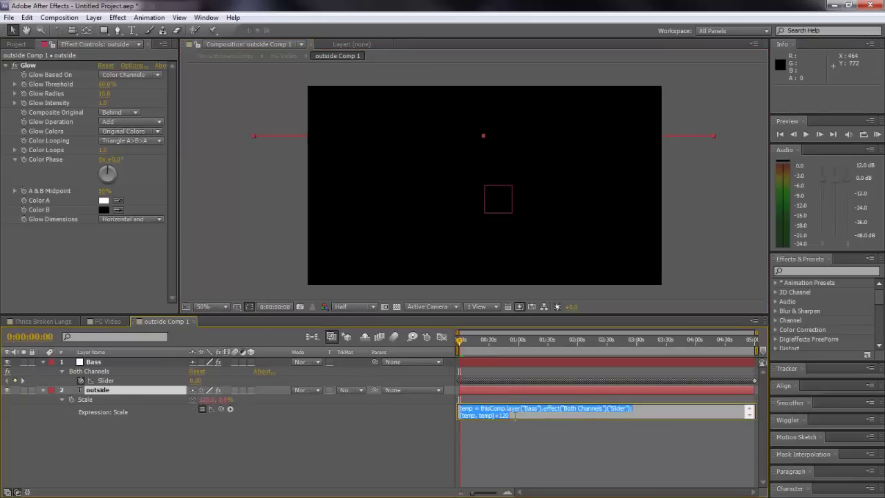
left_click(513, 415)
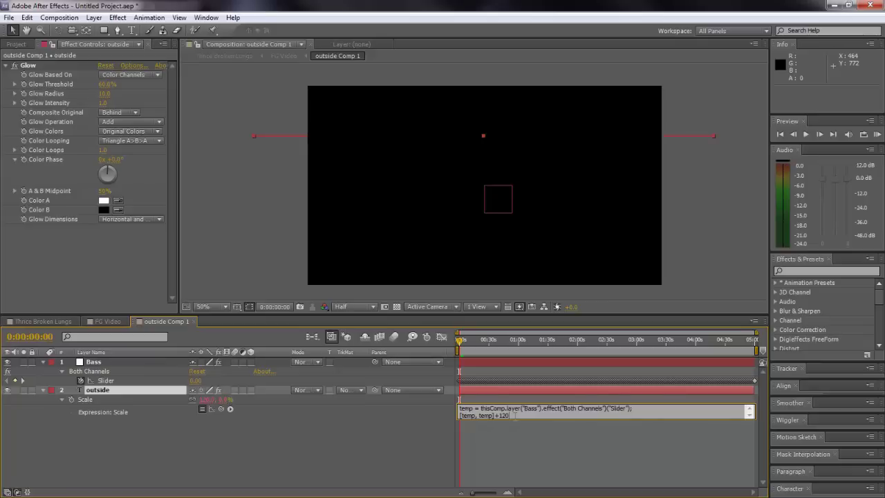
key("BackSpace")
key("BackSpace")
key("BackSpace")
type("[120, 120]")
left_click(515, 419)
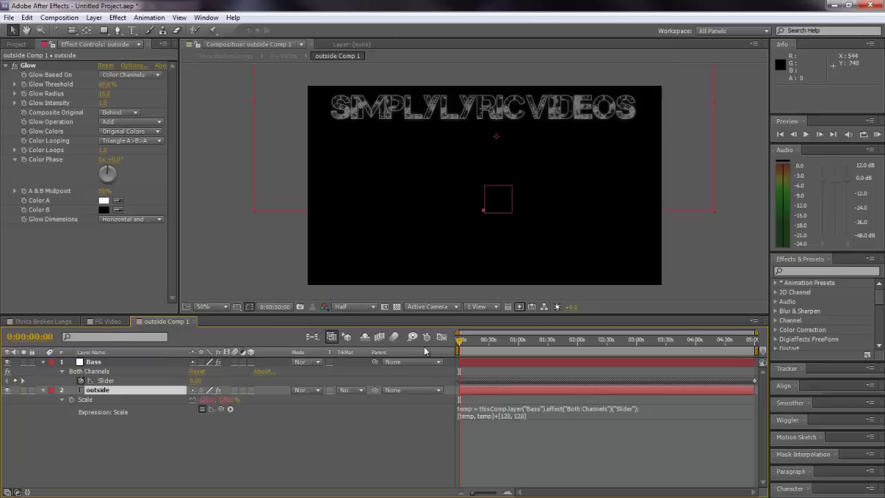
mouse_move(457, 346)
left_mouse_down()
mouse_move(567, 346)
mouse_move(442, 348)
left_mouse_up()
Close the outside Comp 1 timeline, scrub FG Video to preview, and return to 0:00
left_click(194, 322)
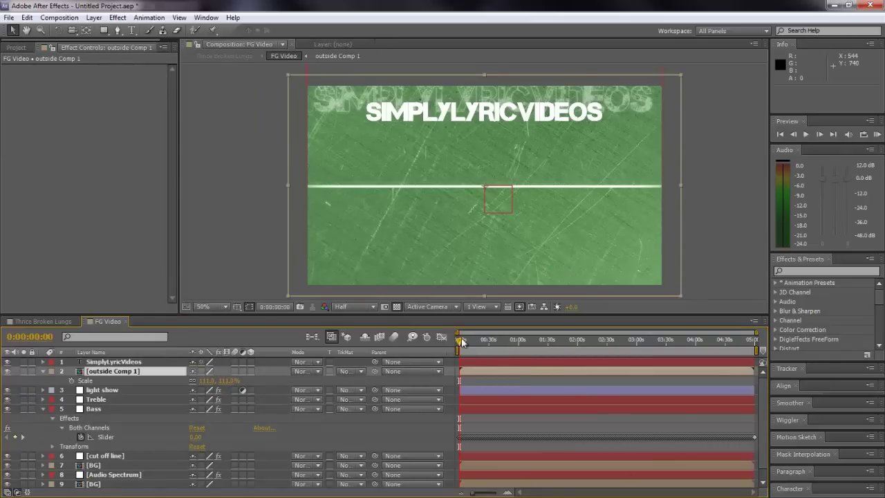
left_click_drag(461, 342, 513, 345)
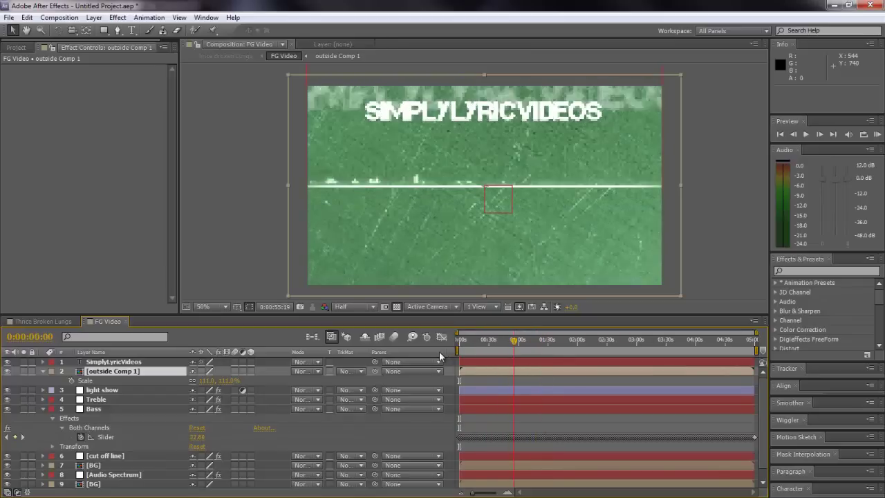
key("Home")
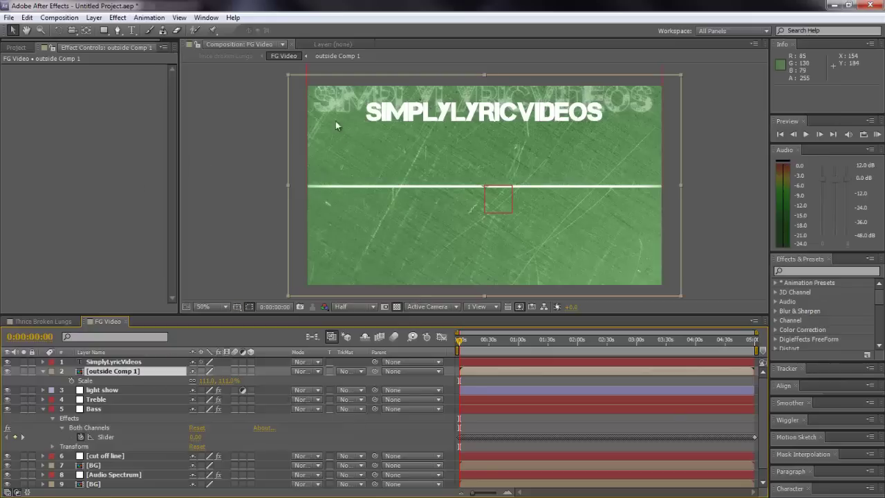
Reopen outside Comp 1 and change the Scale expression offset from [120, 120] to [100, 100]
double_click(118, 373)
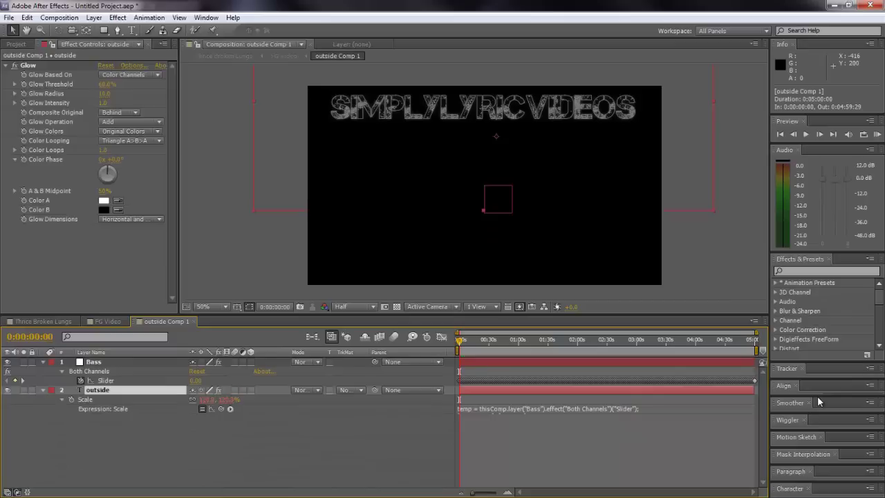
left_click(566, 410)
left_click(523, 415)
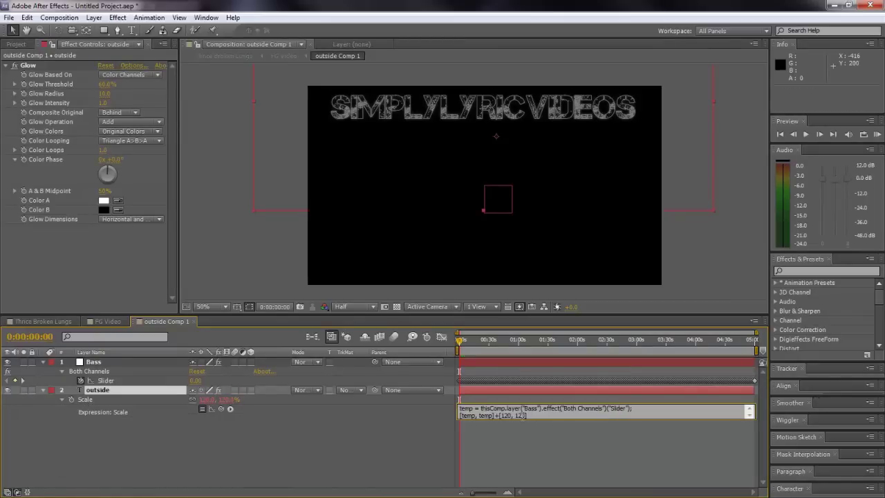
type("0")
key("BackSpace")
key("KP_Enter")
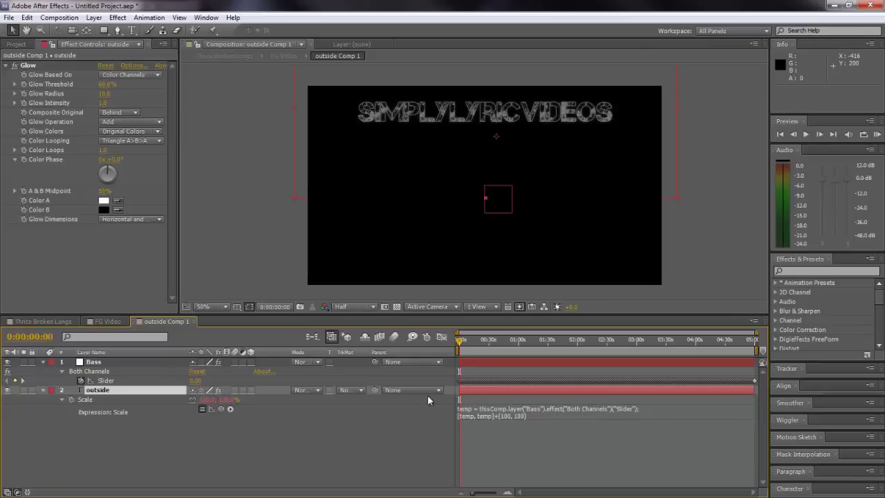
left_click(71, 323)
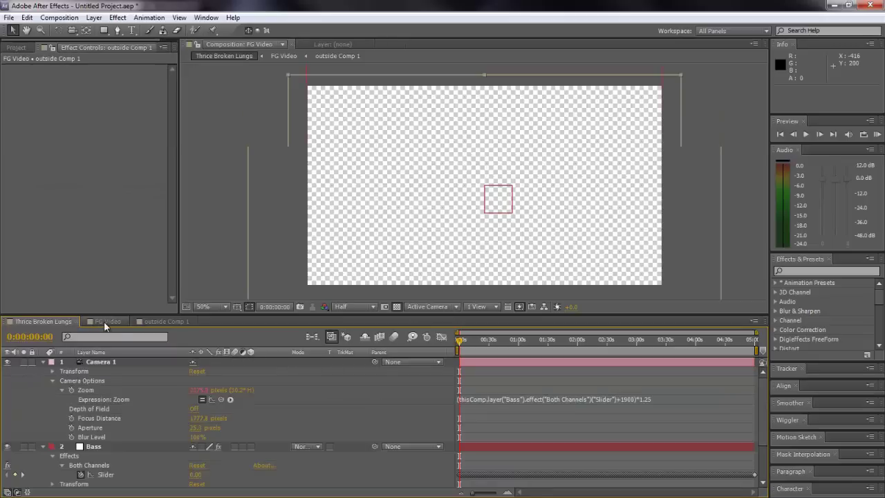
Play and scrub the FG Video comp around 5 to 25 seconds, then return to the first frame
left_click(104, 321)
key("space")
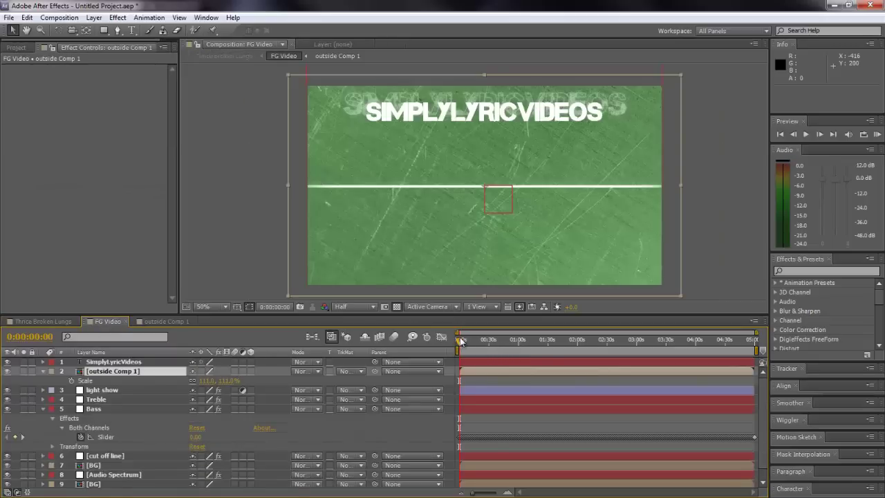
left_click_drag(474, 342, 484, 342)
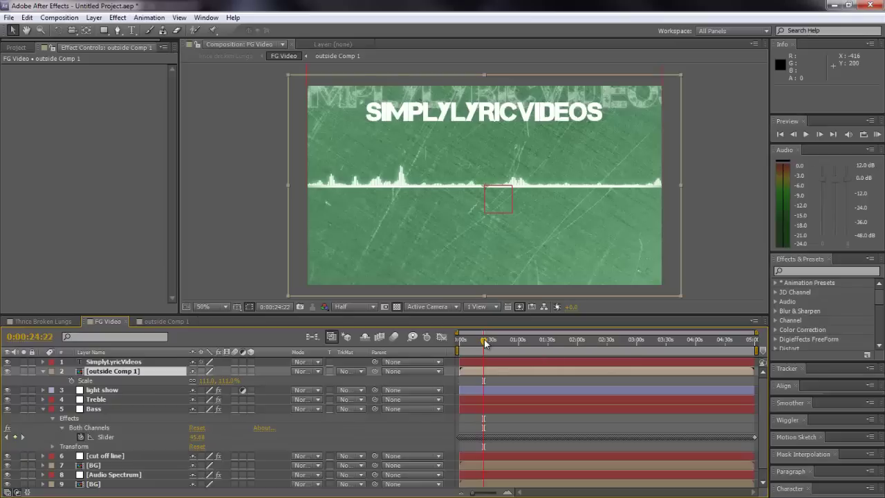
left_click_drag(485, 342, 457, 349)
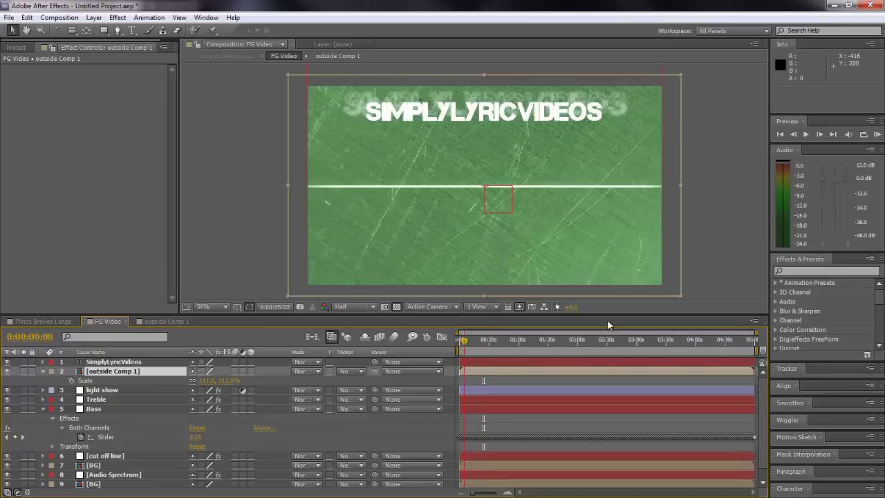
left_click(808, 271)
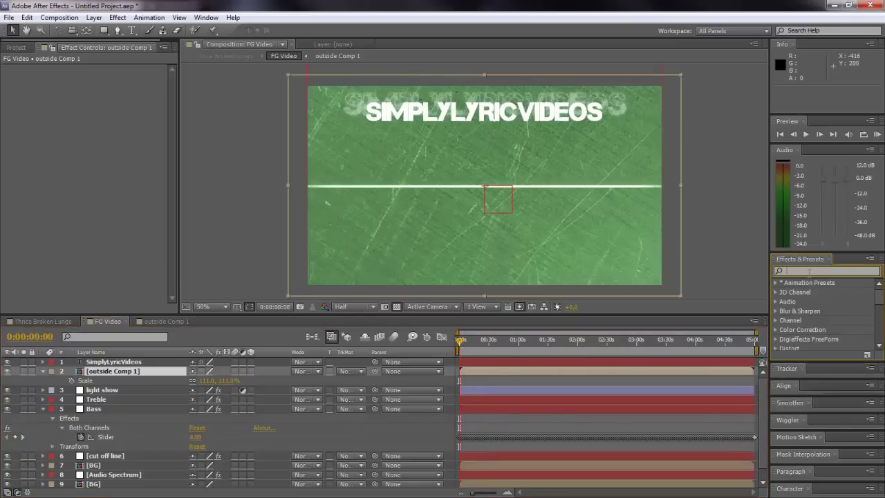
Search Effects & Presets for 'gaussian' and drag Gaussian Blur onto the outside Comp 1 layer
type("glow")
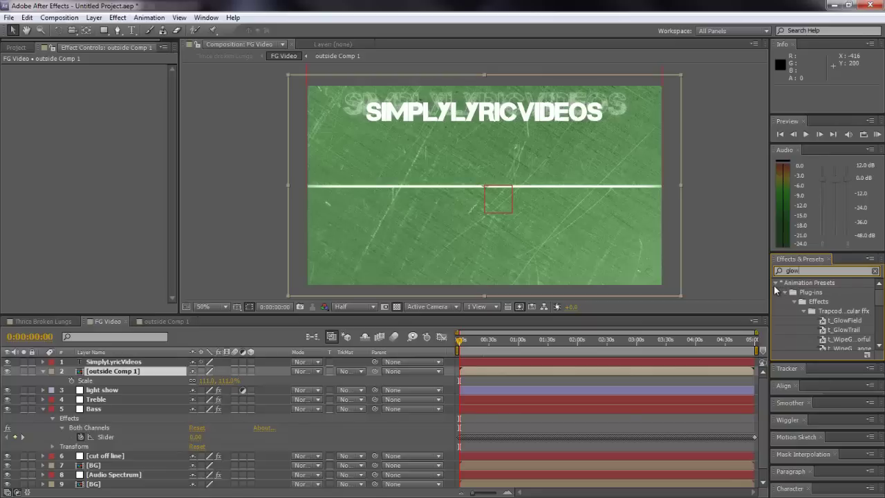
key("BackSpace")
key("BackSpace")
key("BackSpace")
key("BackSpace")
type("gaussi")
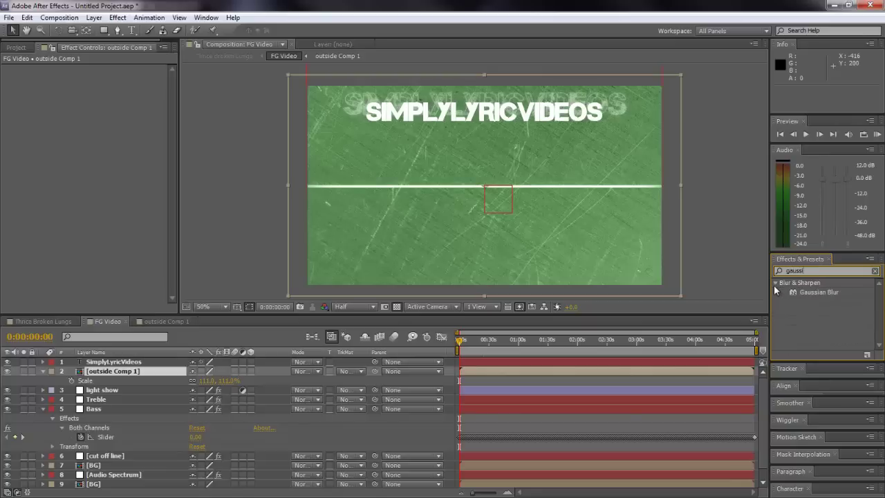
type("an")
left_click(43, 371)
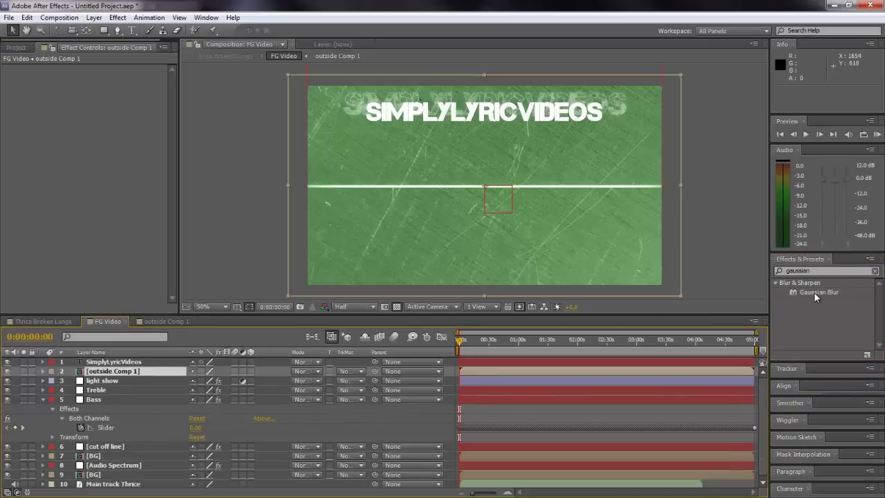
left_click_drag(813, 292, 123, 369)
Set the Gaussian Blur Blurriness expression to the Bass Both Channels Slider multiplied by 2
left_click(110, 373)
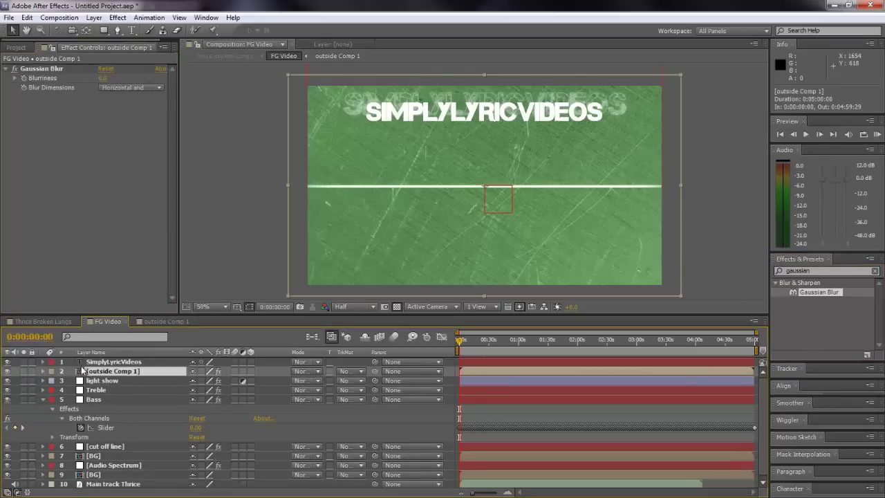
left_click(43, 371)
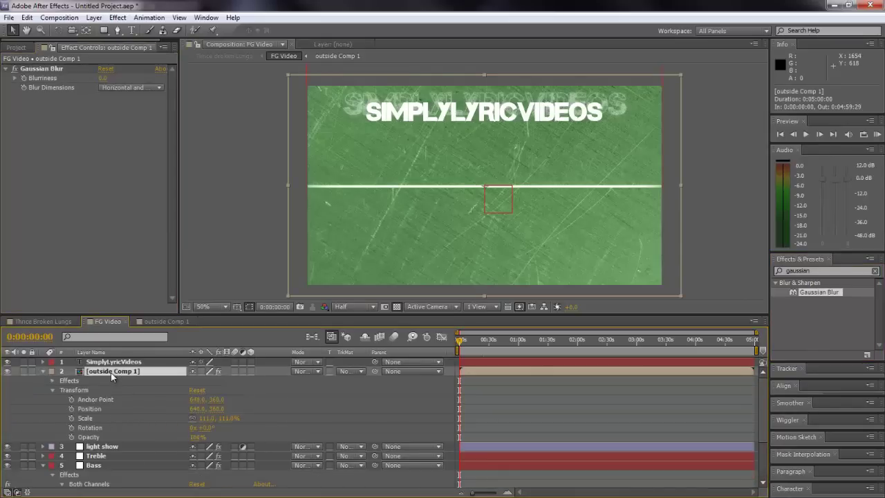
left_click(58, 379)
left_click(63, 378)
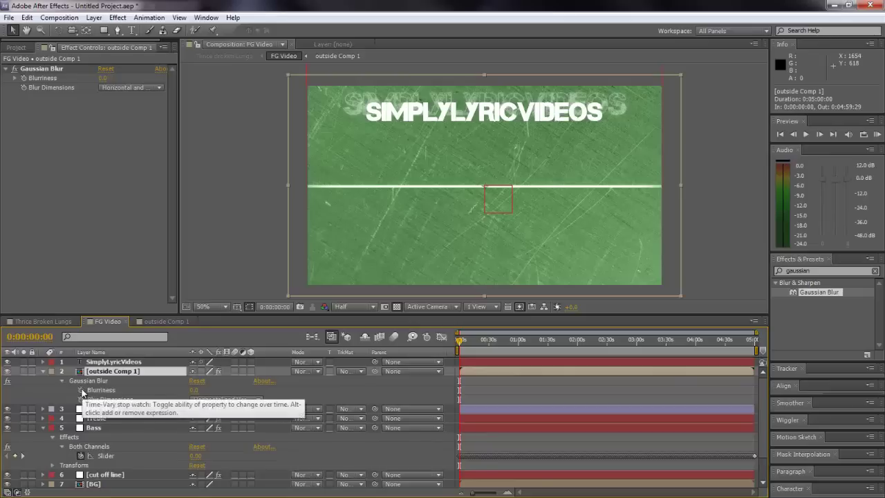
left_click(82, 388)
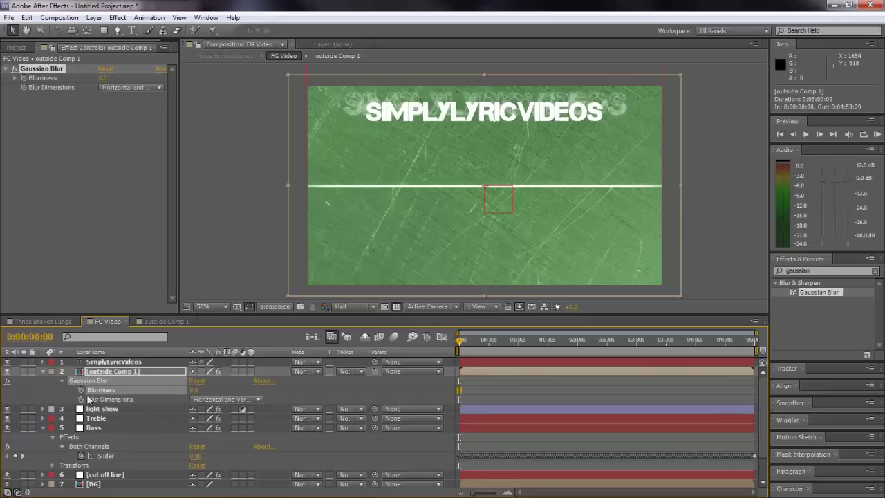
left_click(82, 389, "alt")
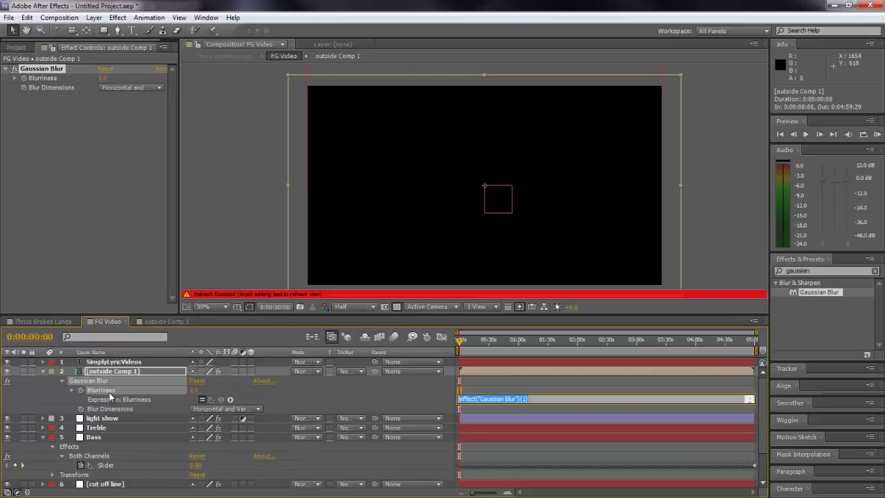
left_click_drag(221, 401, 111, 469)
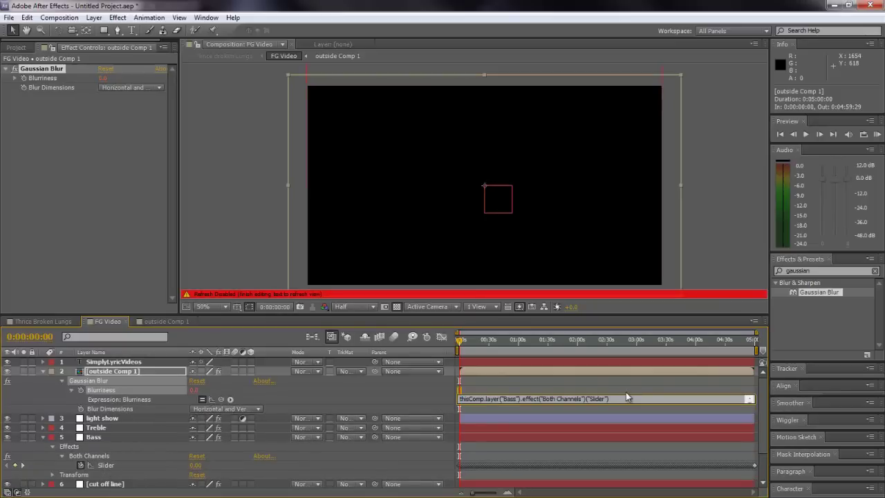
type("*2")
key("KP_Enter")
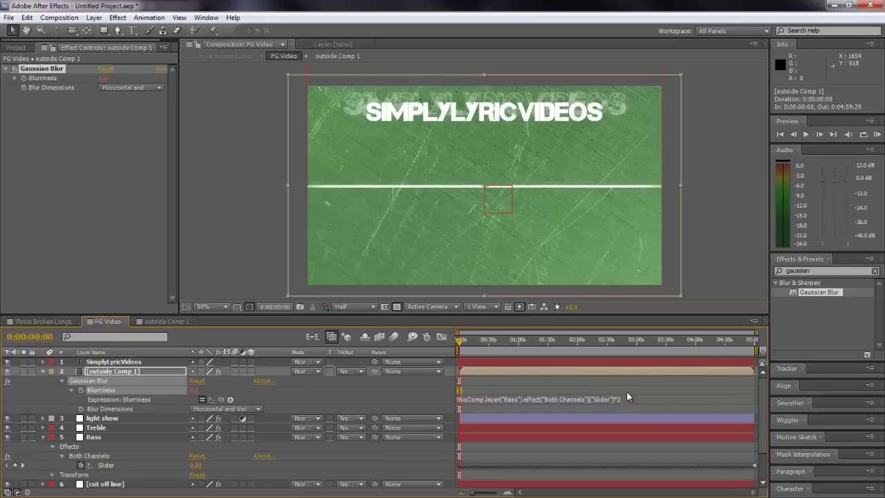
Scrub around 4 to 9 seconds to check the glow blur, then start a preview
left_click(466, 341)
left_click_drag(465, 346, 467, 344)
key("space")
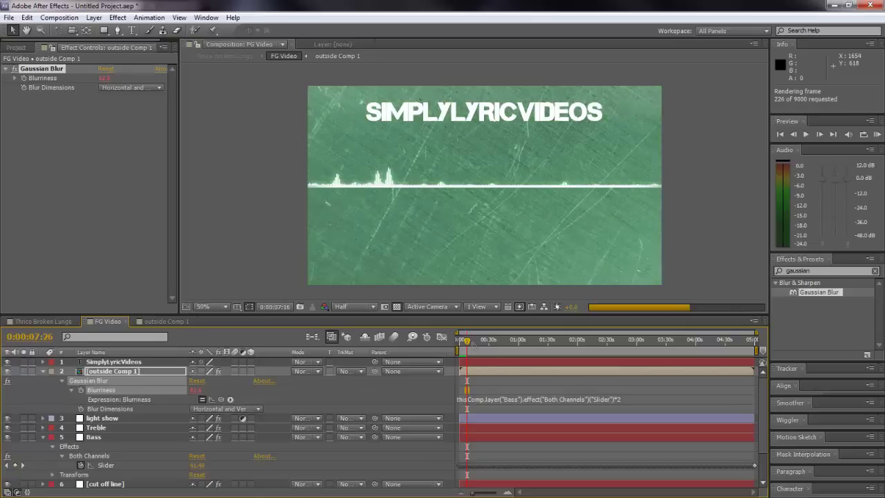
left_click(473, 347)
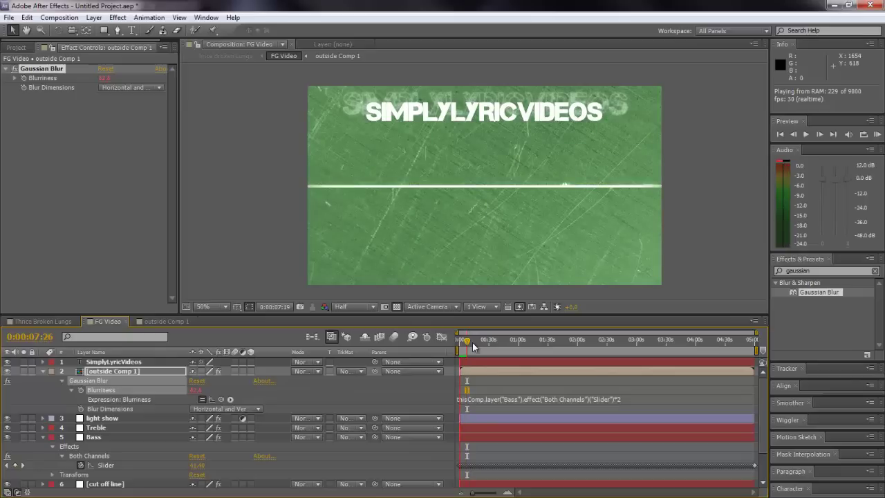
key("space")
Move the FG Video work area start to about 0:00:08, then RAM-preview the glowing waveform and stop it
left_click_drag(459, 346, 463, 349)
key("KP_0")
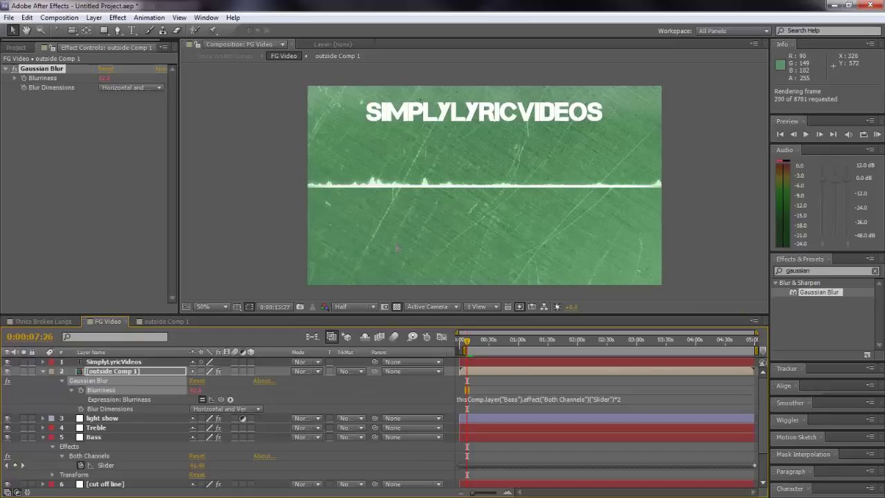
key("space")
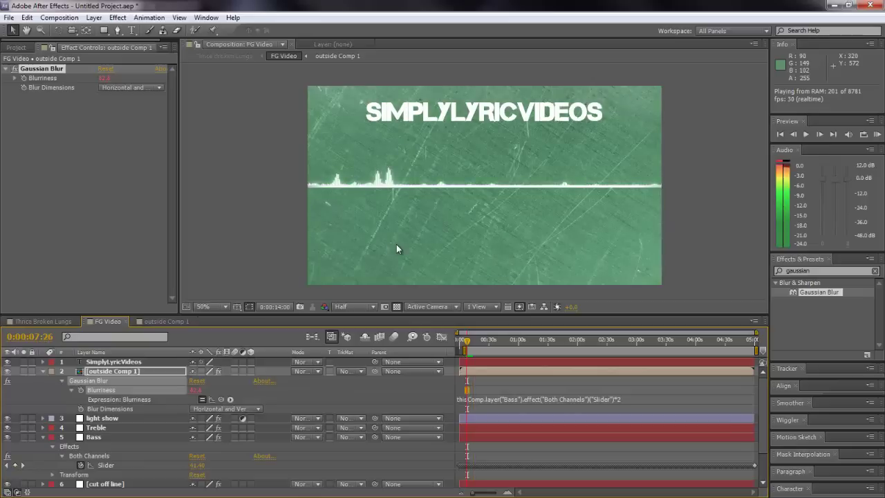
key("space")
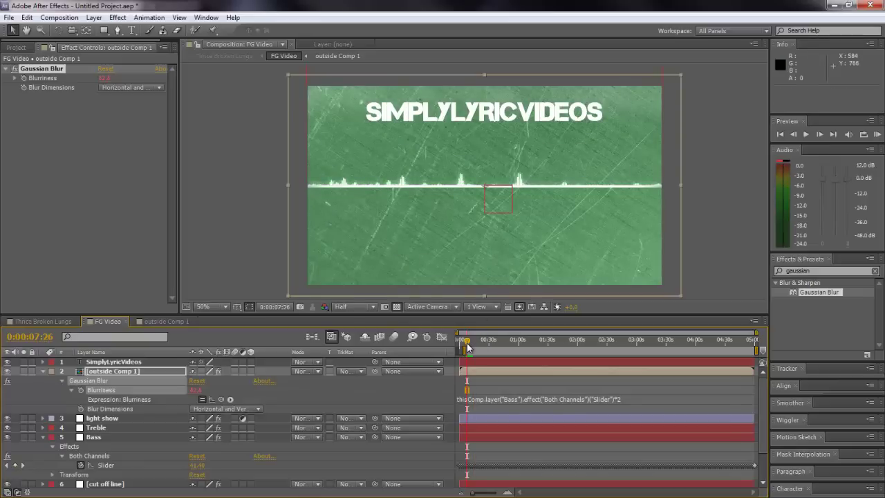
left_click(471, 342)
key("space")
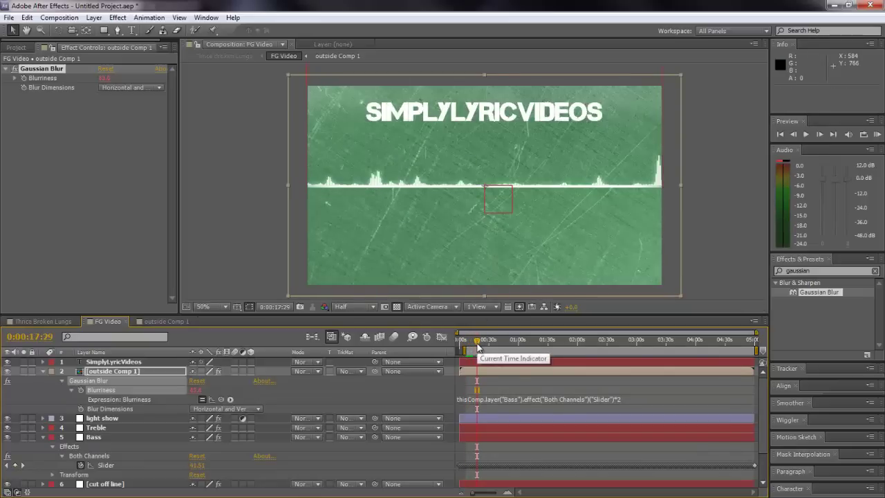
left_click_drag(494, 347, 509, 347)
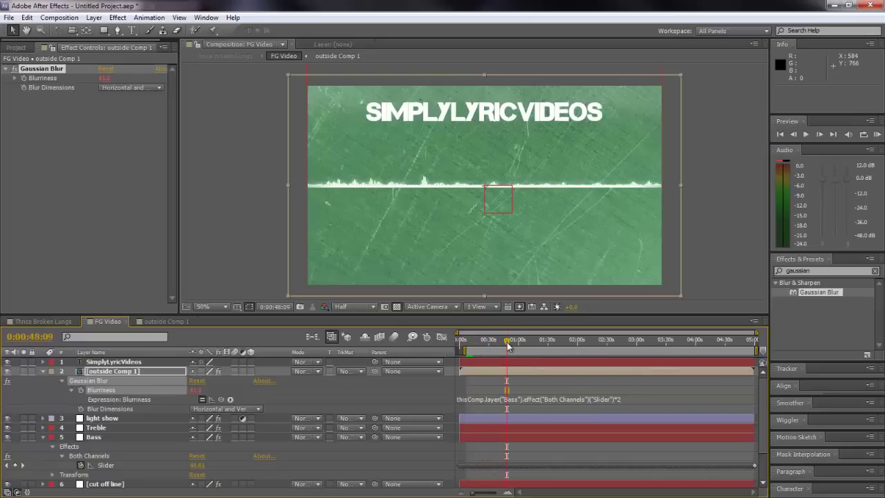
left_click(300, 394)
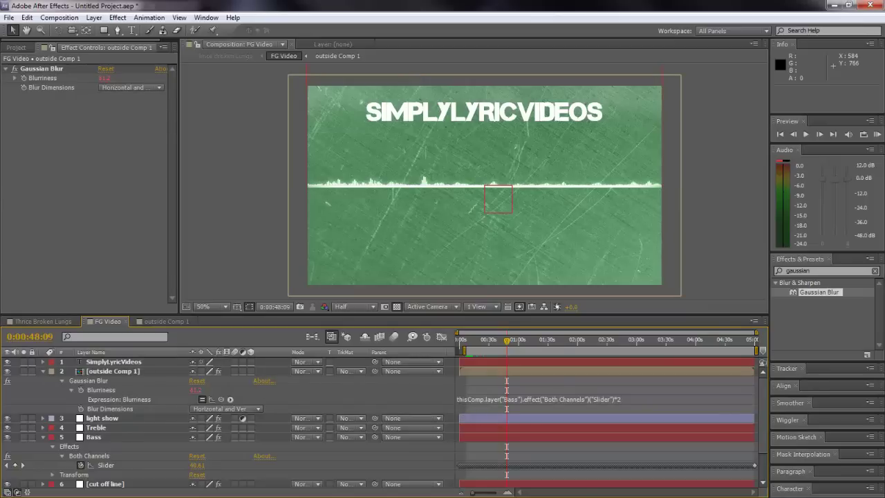
In outside Comp 1, change the title's Scale expression offset to [90, 90]
double_click(96, 372)
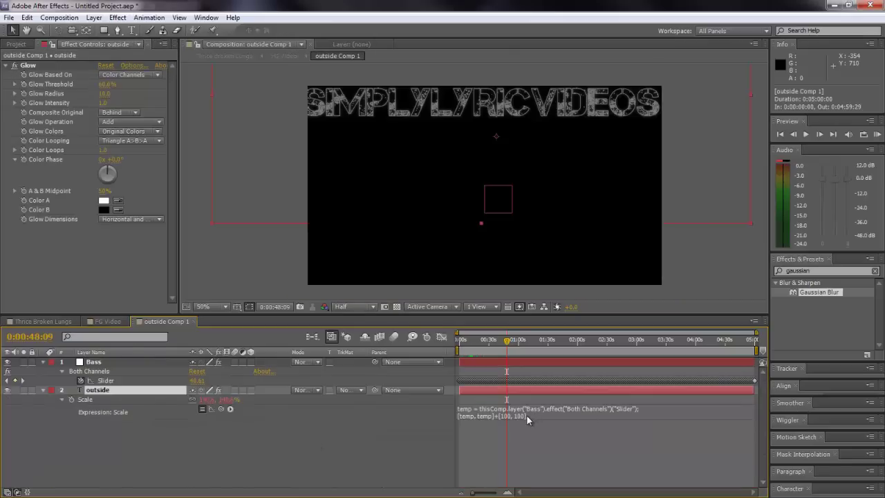
left_click(529, 415)
left_click(531, 414)
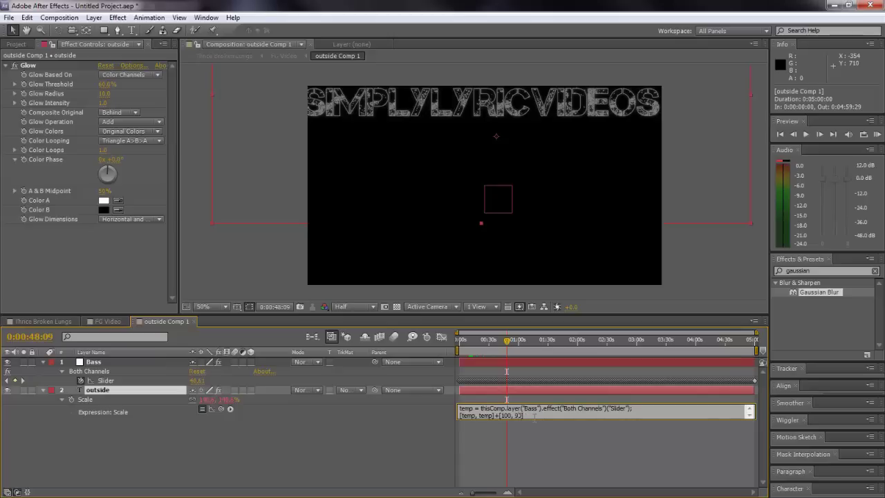
key("BackSpace")
type("895")
key("BackSpace")
key("BackSpace")
key("BackSpace")
type("90")
key("KP_Enter")
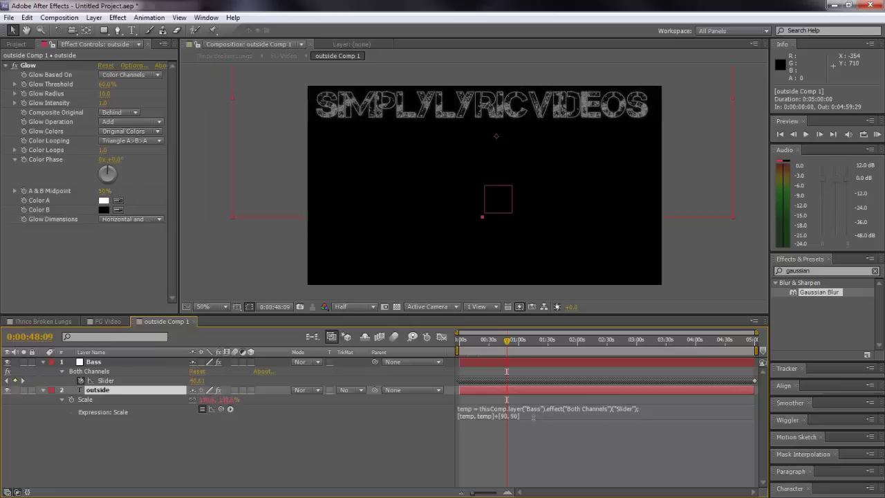
Delete the *1.25 multiplier from Camera 1's Zoom expression in Thrice Broken Lungs
left_click(61, 322)
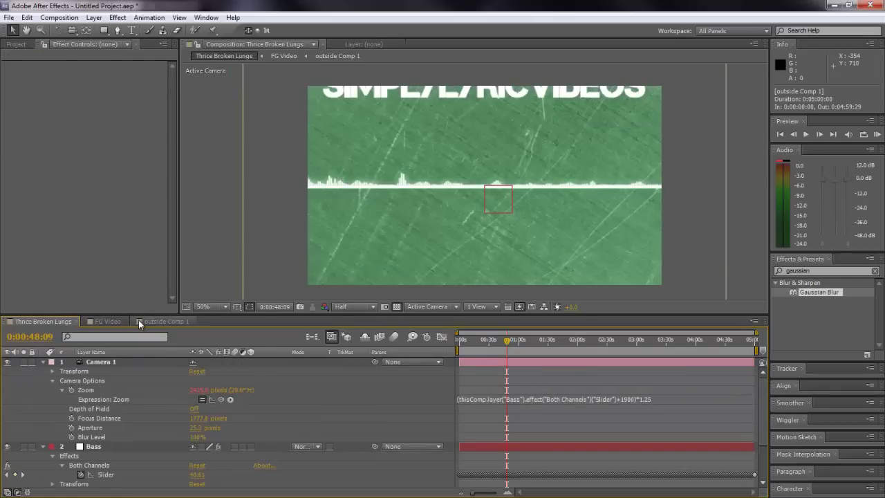
left_click(107, 322)
left_click(68, 323)
left_click(667, 401)
left_click(665, 399)
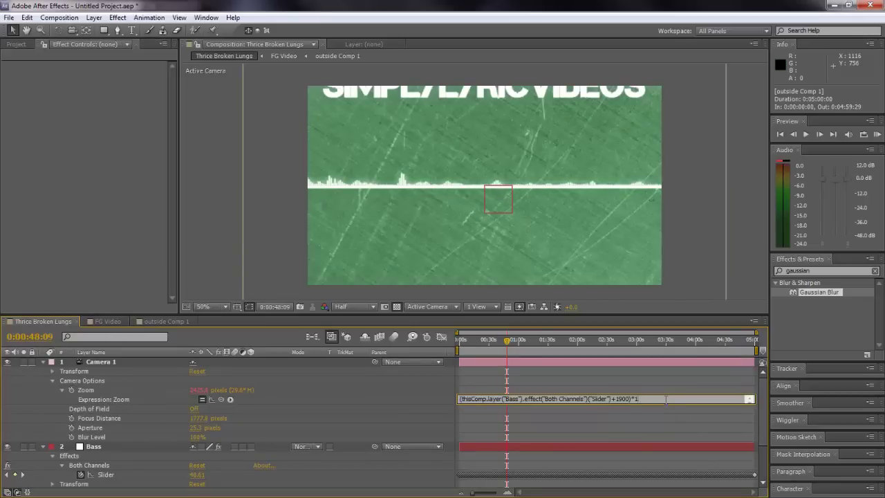
key("KP_Enter")
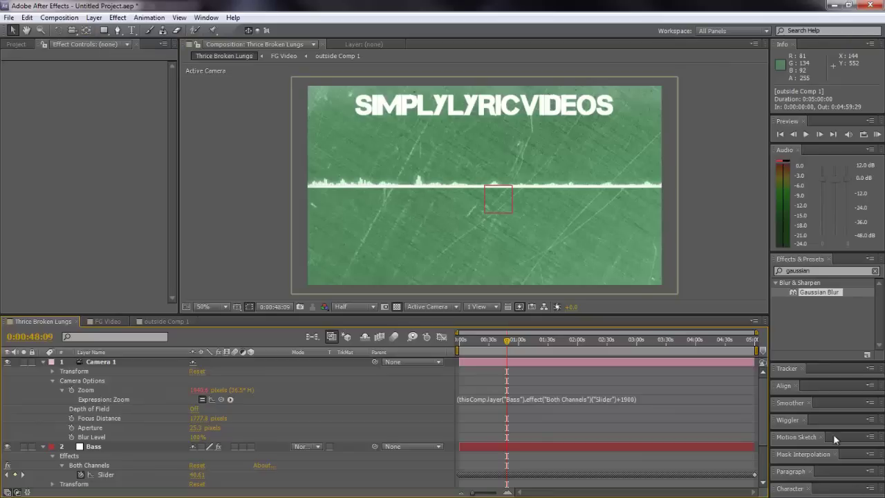
left_click(164, 321)
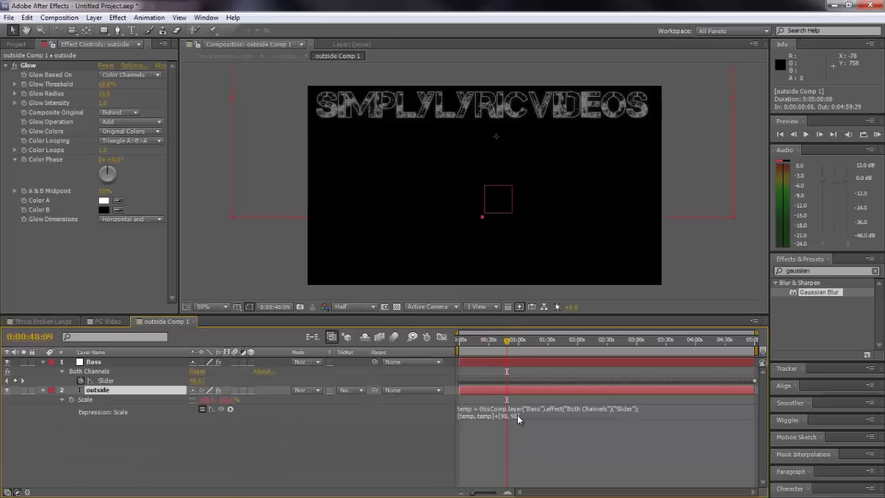
Try a 1.25 multiplier on the FG Video Blurriness expression and check a later frame
left_click(107, 322)
left_click(627, 398)
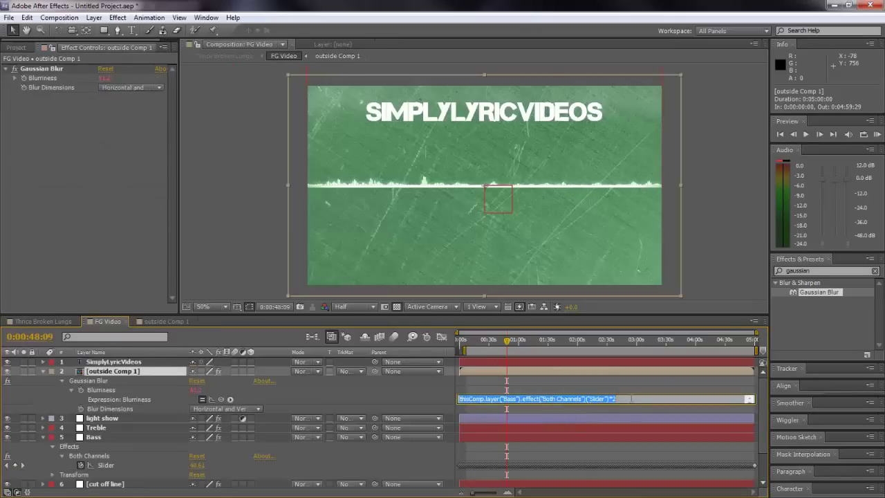
left_click(630, 398)
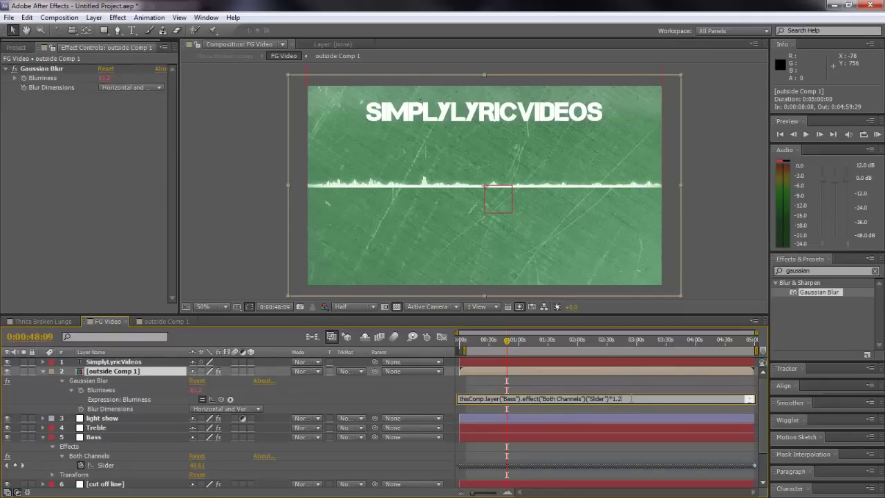
left_click(579, 399)
left_click(627, 399)
key("KP_Enter")
left_click_drag(507, 344, 543, 347)
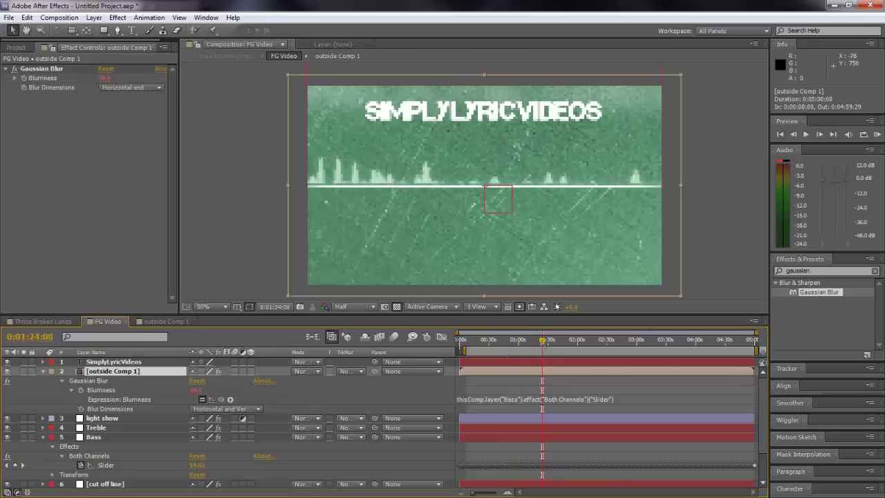
Drop the multiplier, settle Blurriness on the Bass slider minus 25, and scrub to check
left_click(628, 399)
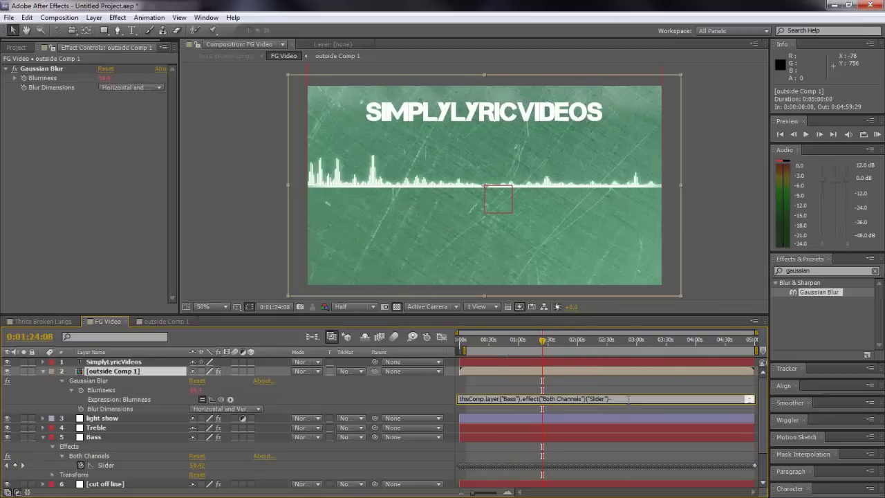
key("KP_Enter")
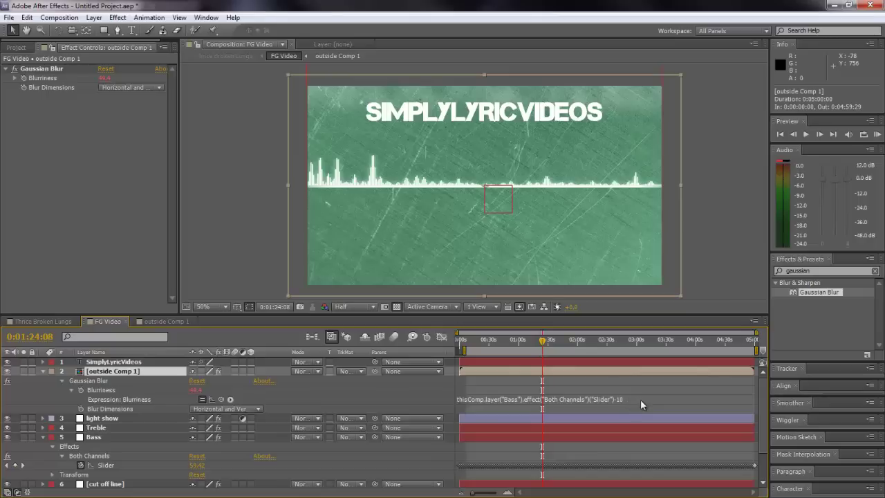
left_click(642, 401)
left_click(643, 399)
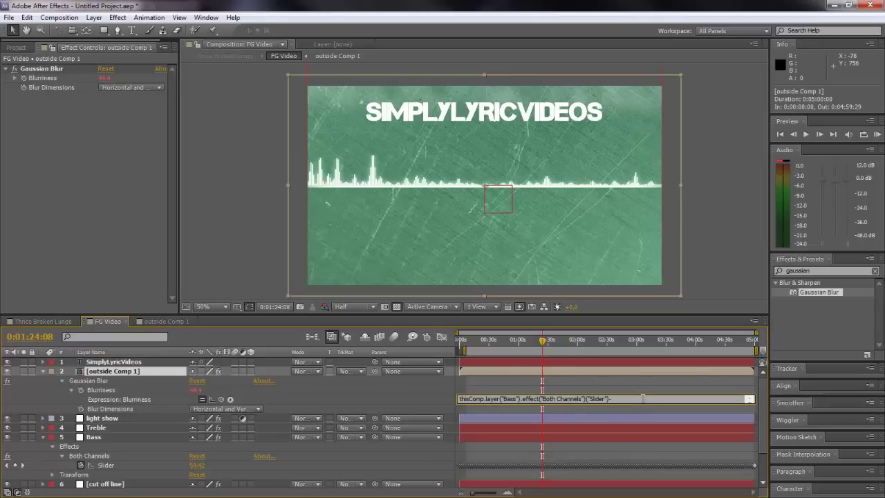
key("KP_Enter")
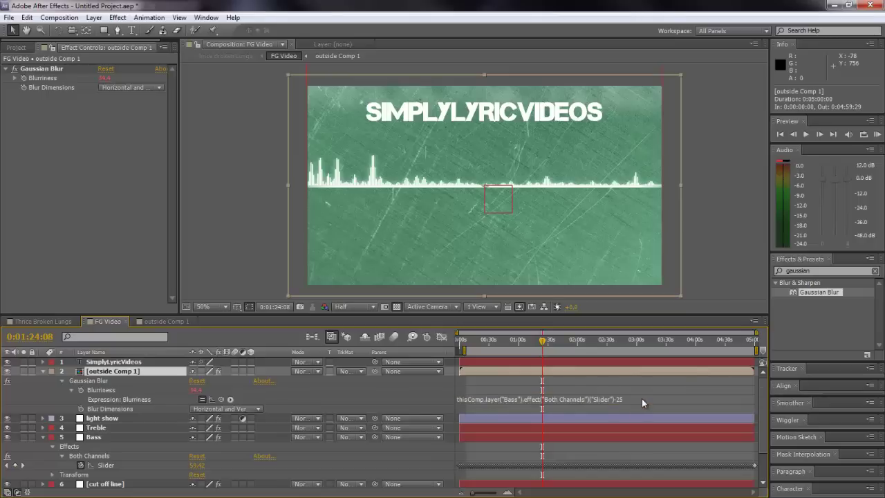
left_click(544, 340)
left_click_drag(544, 343, 461, 343)
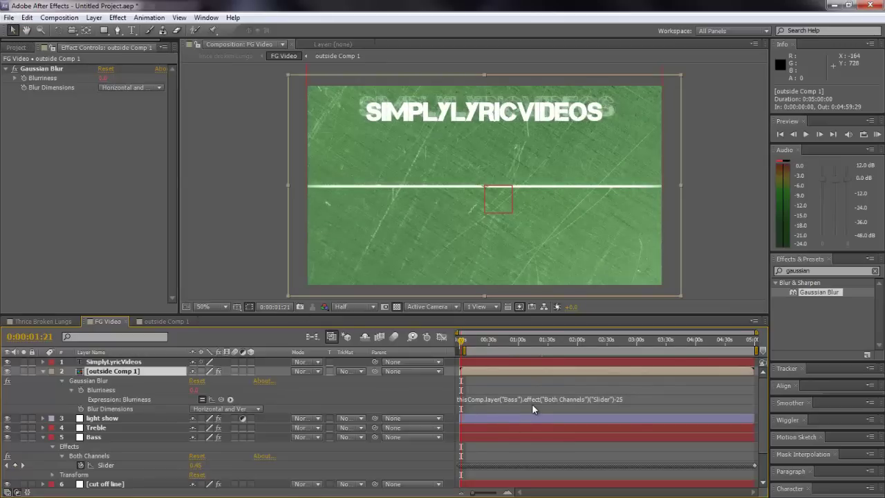
Return to 0:00:00 and reset the work area to the full 5-minute comp
left_click(459, 340)
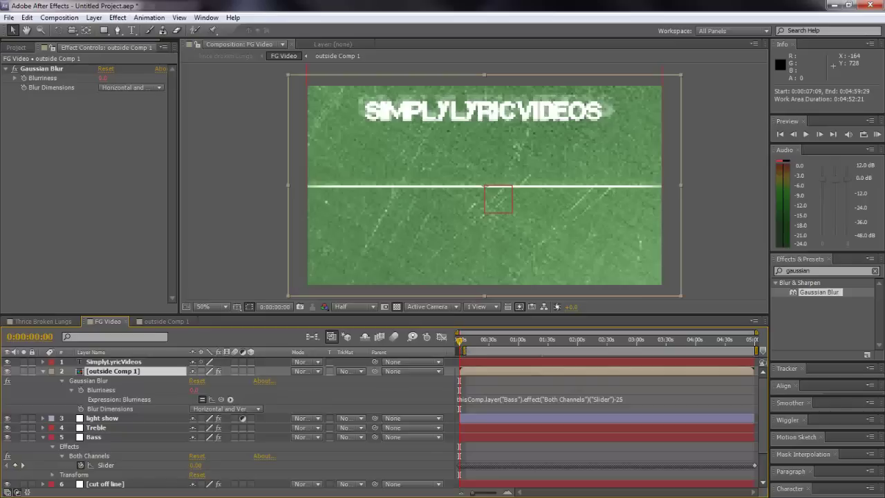
key("b")
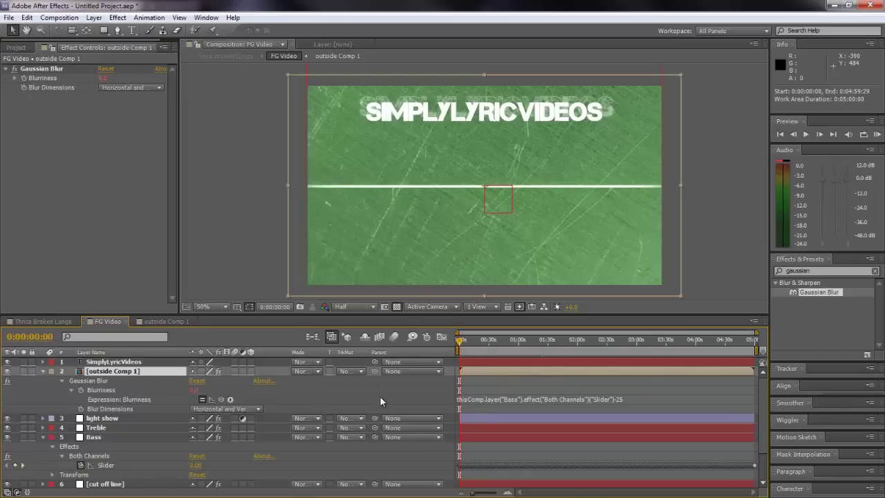
scroll(272, 384, "down", 3)
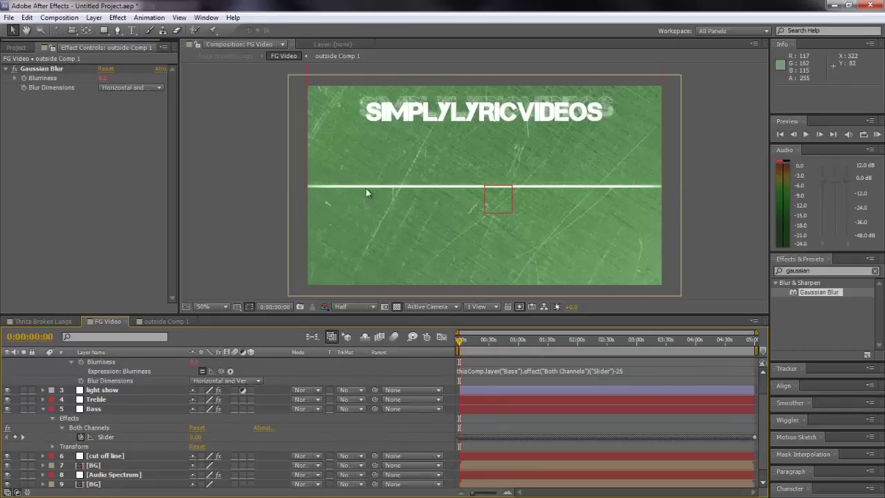
Type a paragraph title below the line: 'BROKEN LUNGS' / '(ADVENTURE CLUB REMIX) -', then select it
left_click(132, 30)
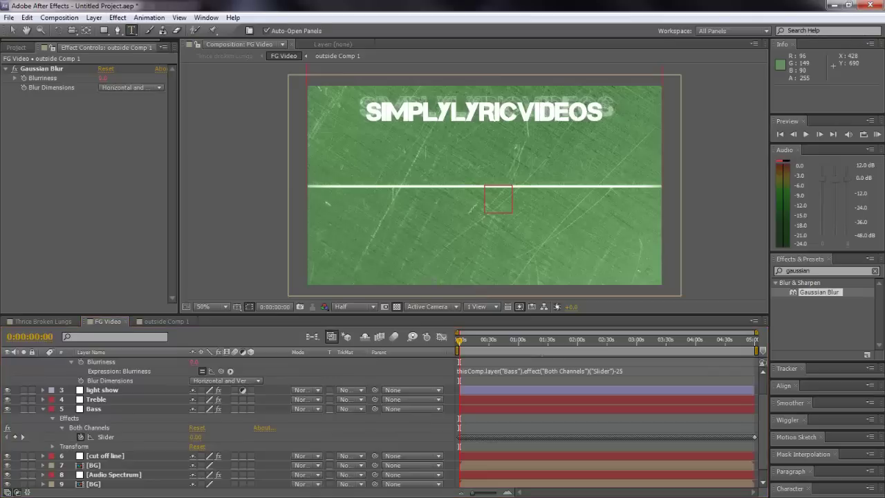
left_click_drag(327, 215, 654, 271)
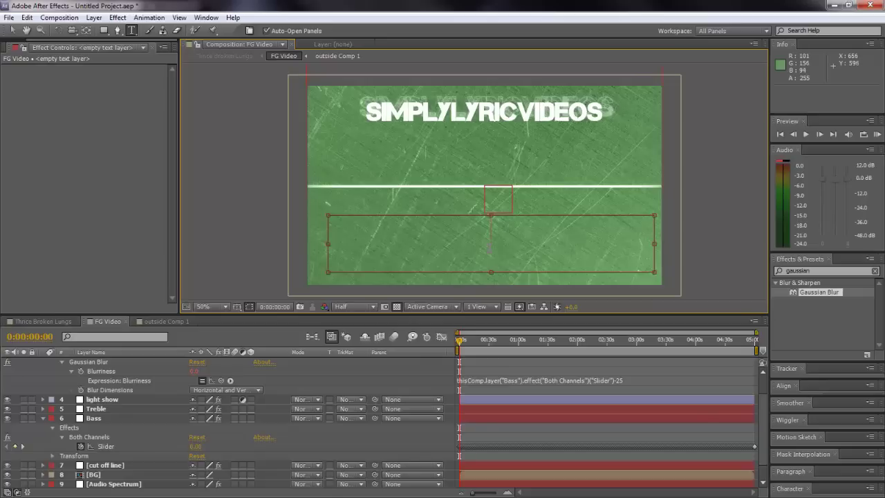
type("BRO")
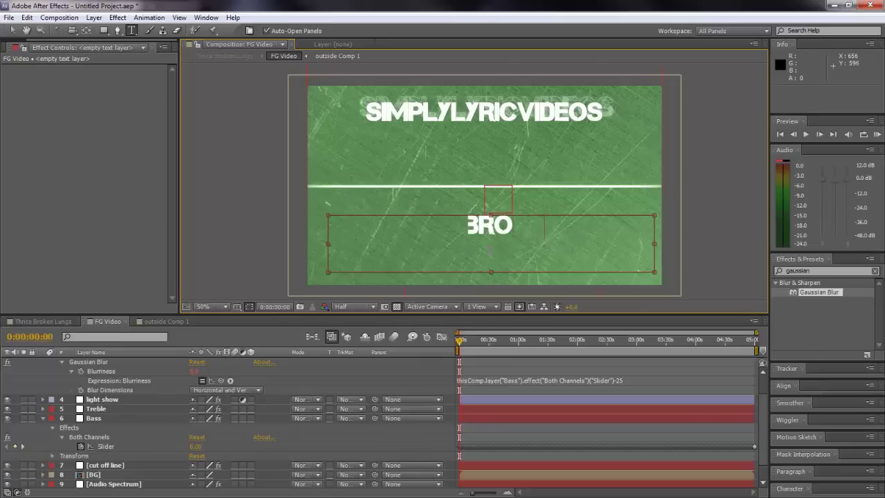
type("KEN LUNGS")
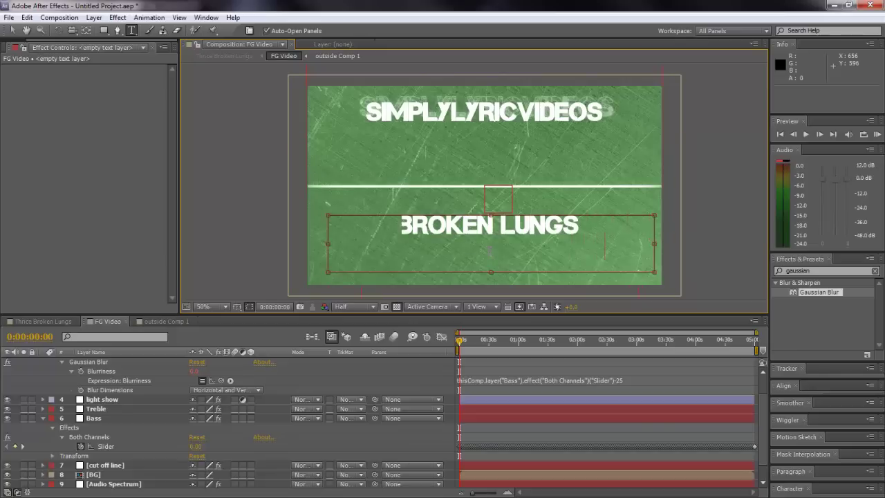
key("Return")
type("(ADVENTURE CLUB REMIX)")
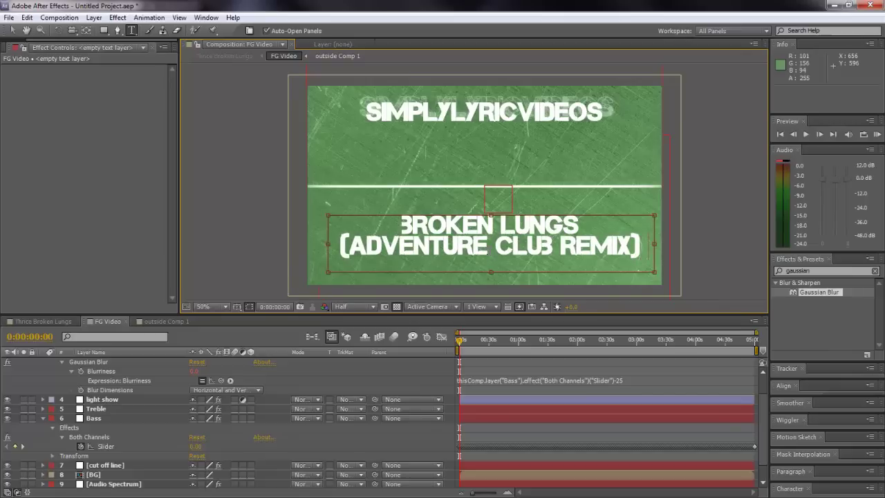
type(" -")
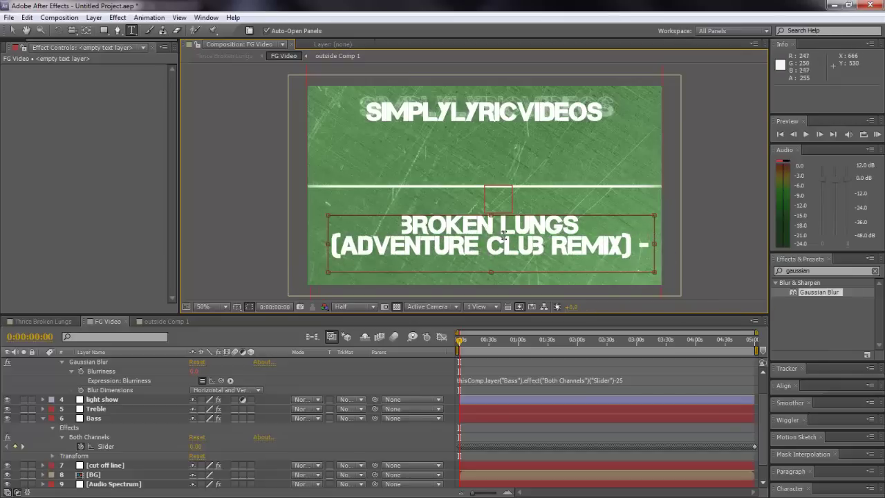
key("ctrl+a")
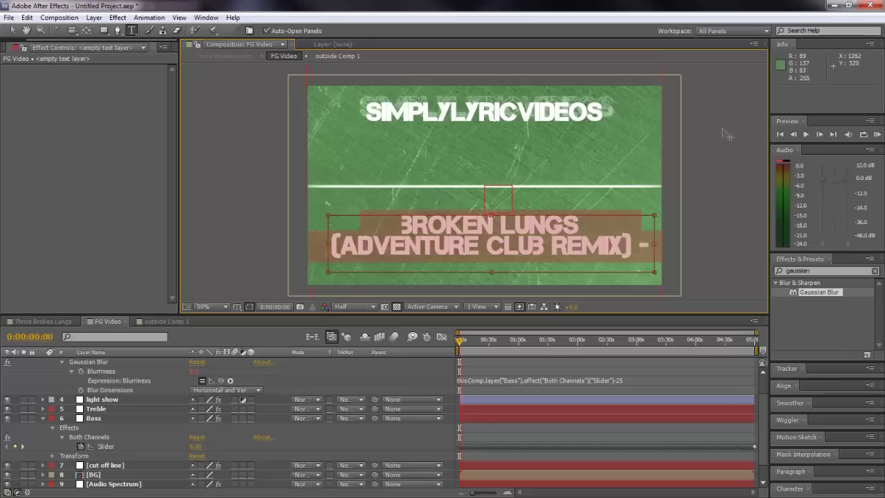
left_click(746, 33)
In the Text workspace, shrink the title to 84 px, append THRICE and commit it
left_click(797, 126)
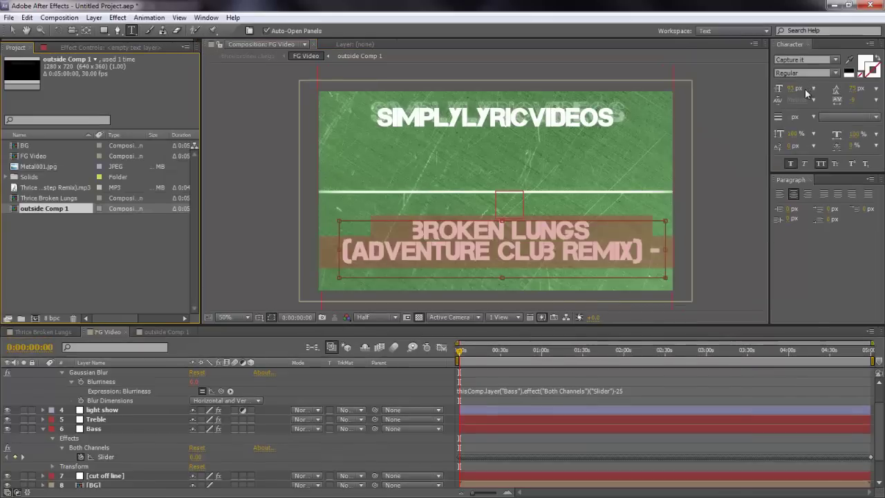
left_click_drag(795, 89, 792, 93)
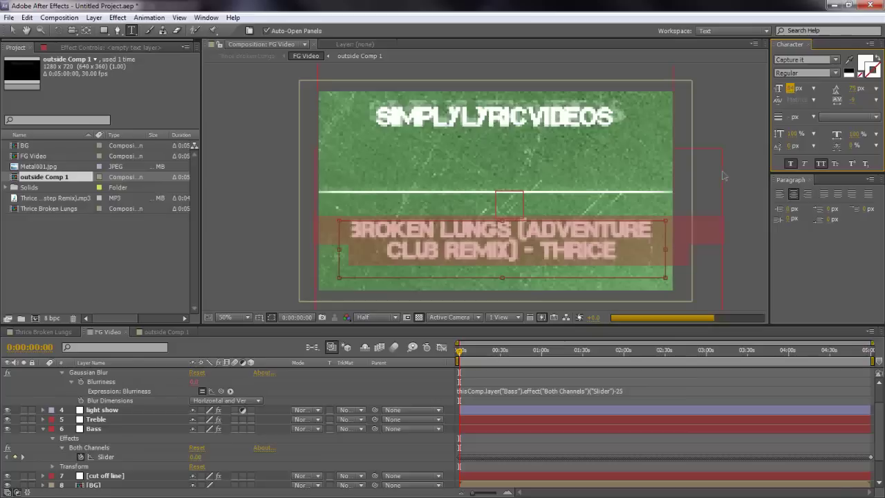
left_click(558, 250)
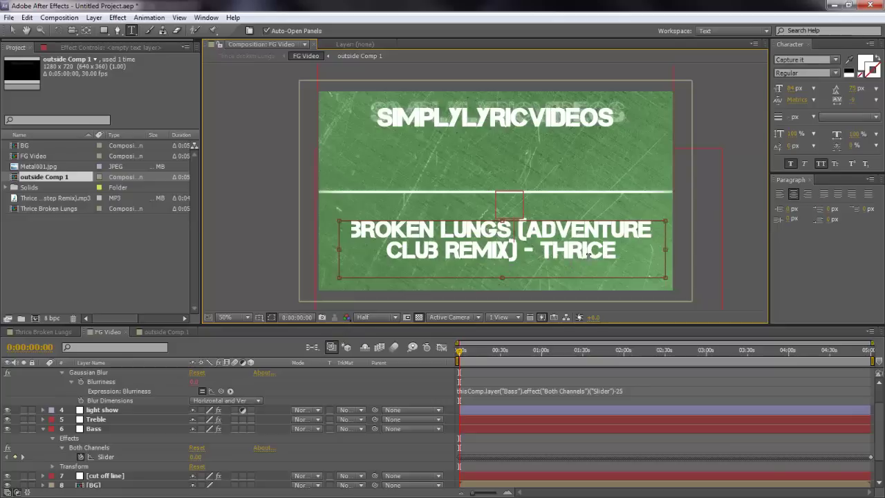
key("KP_Enter")
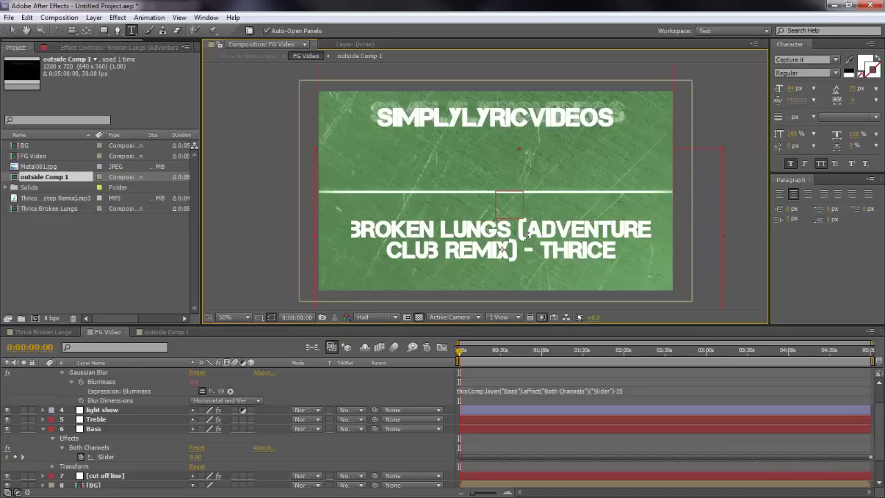
scroll(141, 391, "up", 3)
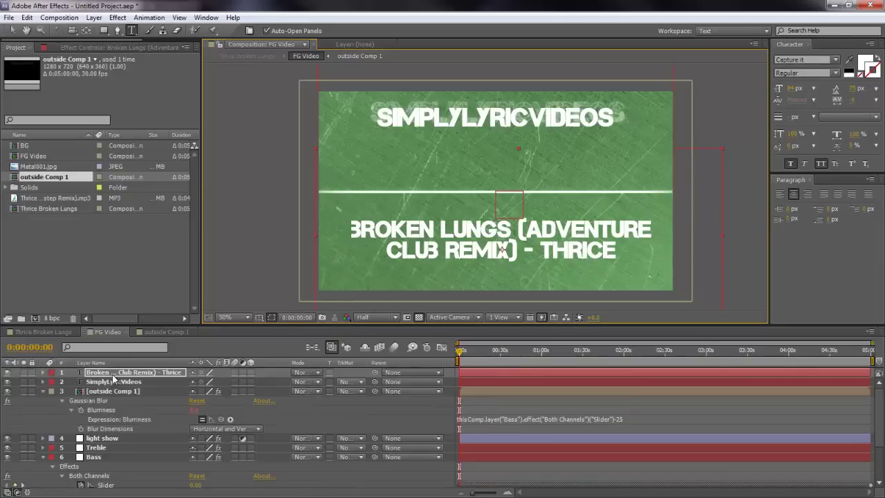
Move the title, SimplyLyricVideos and outside Comp 1 below cut off line; end the work area near 4:10
left_click(116, 420)
left_click(115, 425)
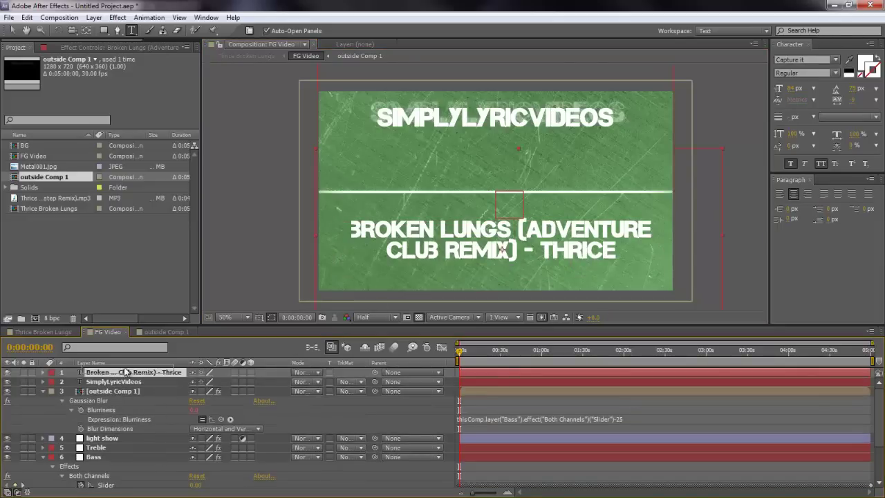
left_click(130, 391, "shift")
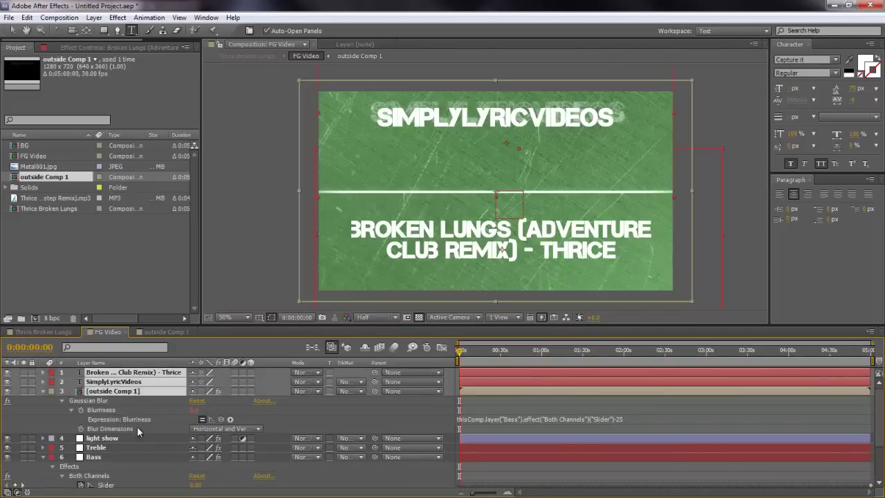
scroll(137, 492, "down", 2)
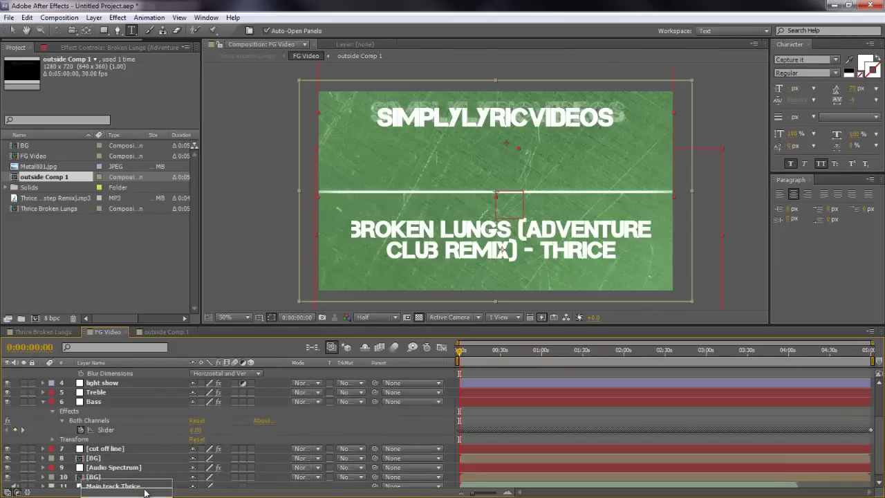
scroll(142, 492, "down", 1)
left_click_drag(148, 490, 150, 476)
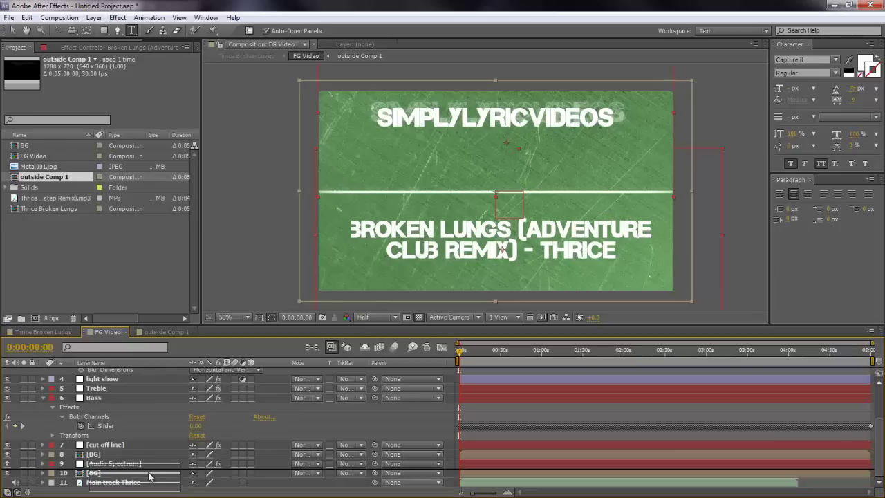
left_click_drag(149, 476, 157, 450)
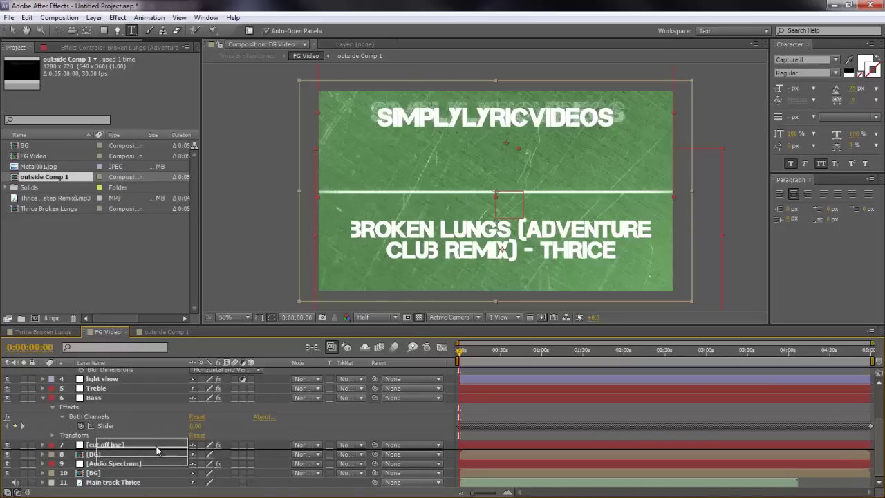
mouse_move(157, 450)
left_mouse_down()
mouse_move(174, 359)
mouse_move(164, 446)
left_mouse_up()
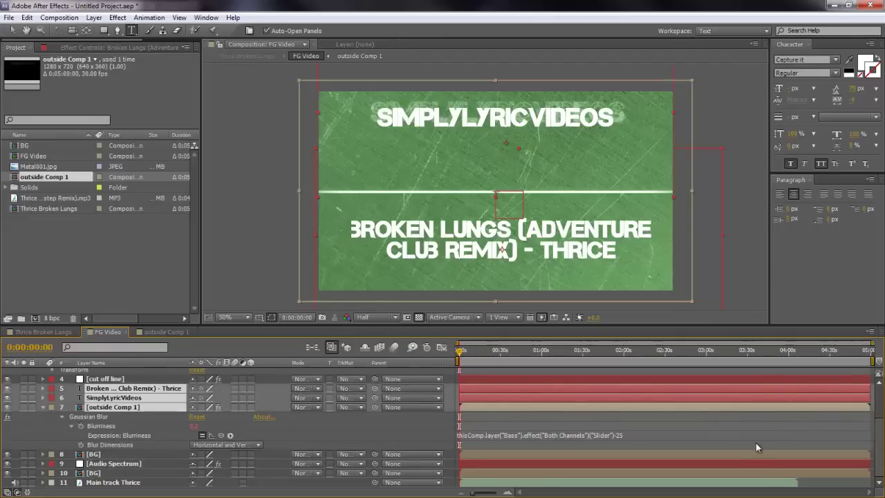
left_click_drag(871, 360, 800, 363)
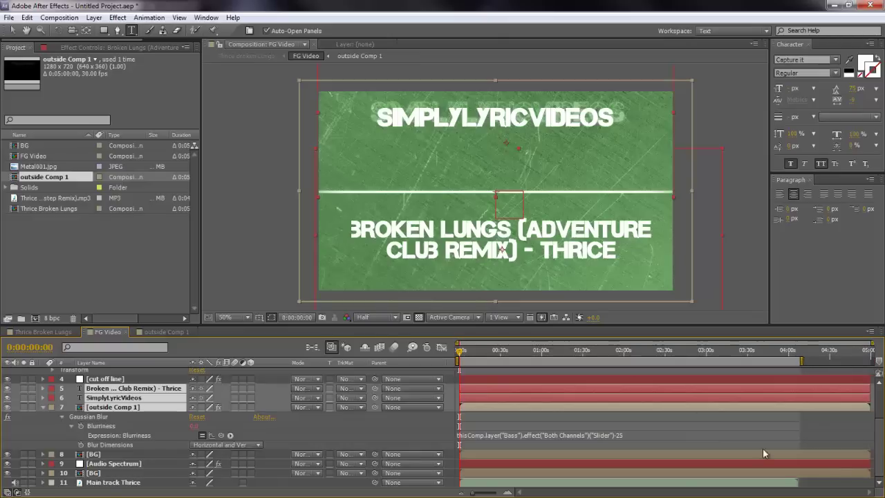
Trim the FG Video composition to its work area
key("semicolon")
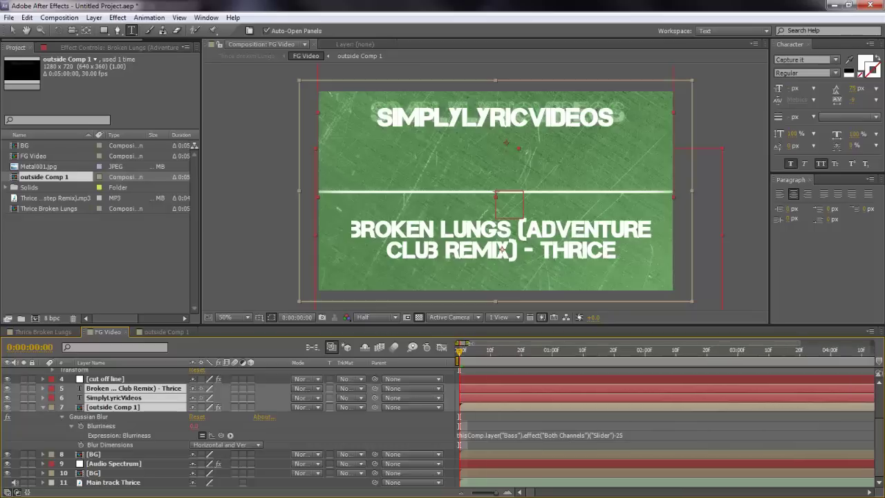
left_click_drag(460, 343, 671, 360)
right_click(660, 358)
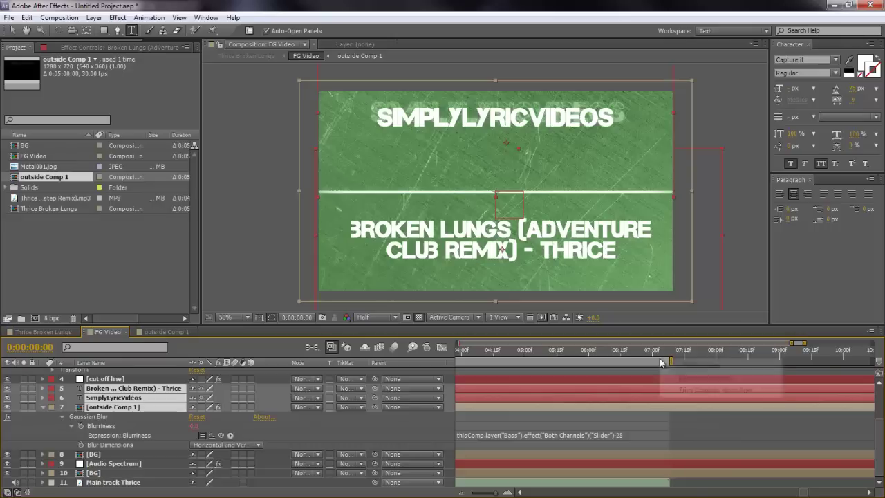
left_click(699, 396)
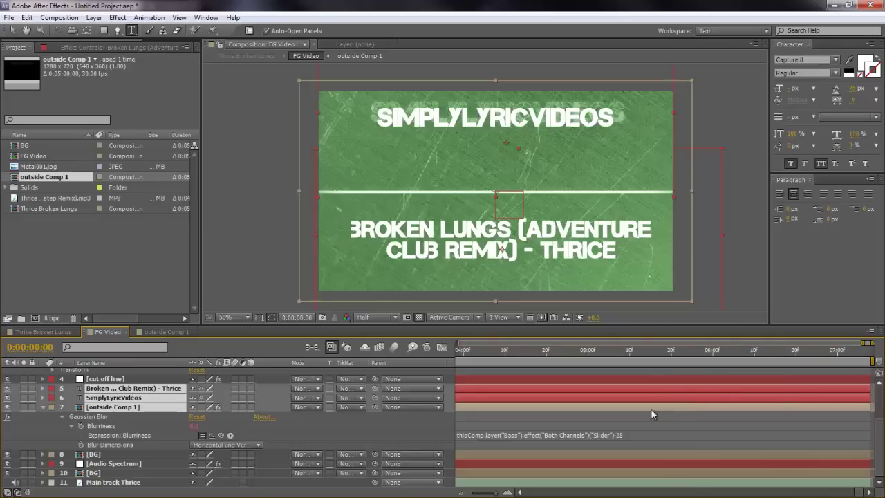
Switch the viewer preview resolution from Half to Full
left_click_drag(855, 349, 461, 343)
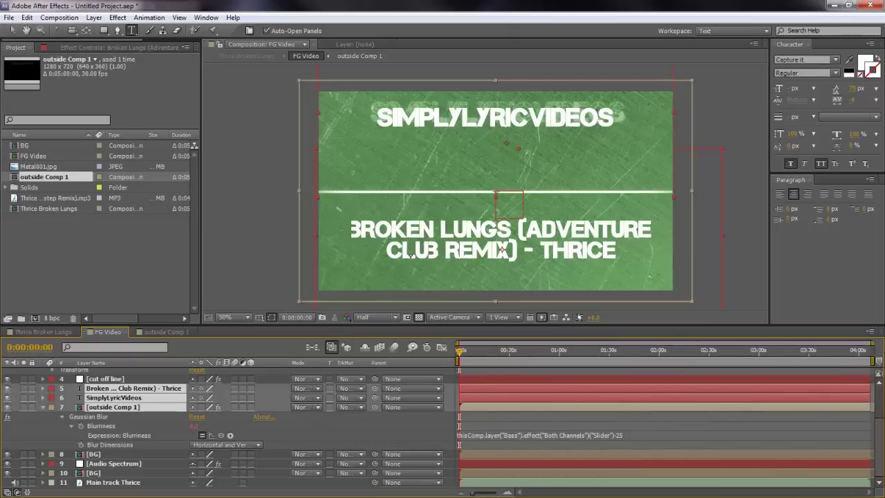
left_click(391, 318)
left_click(388, 347)
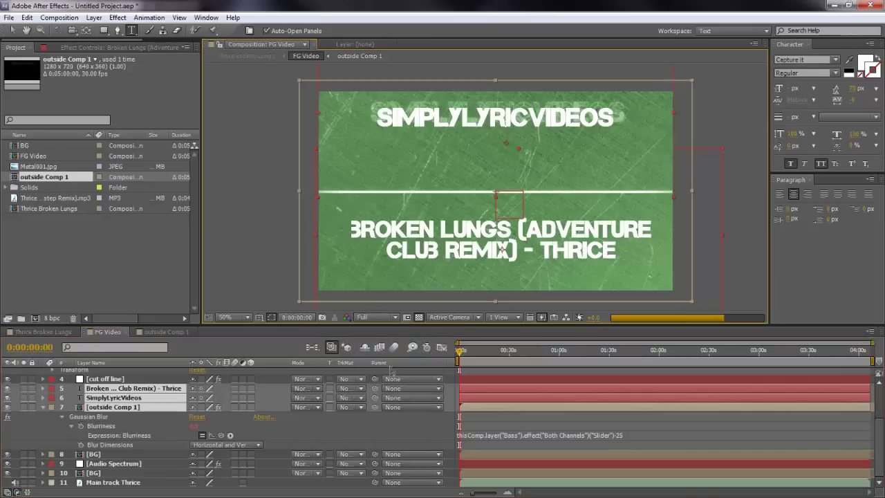